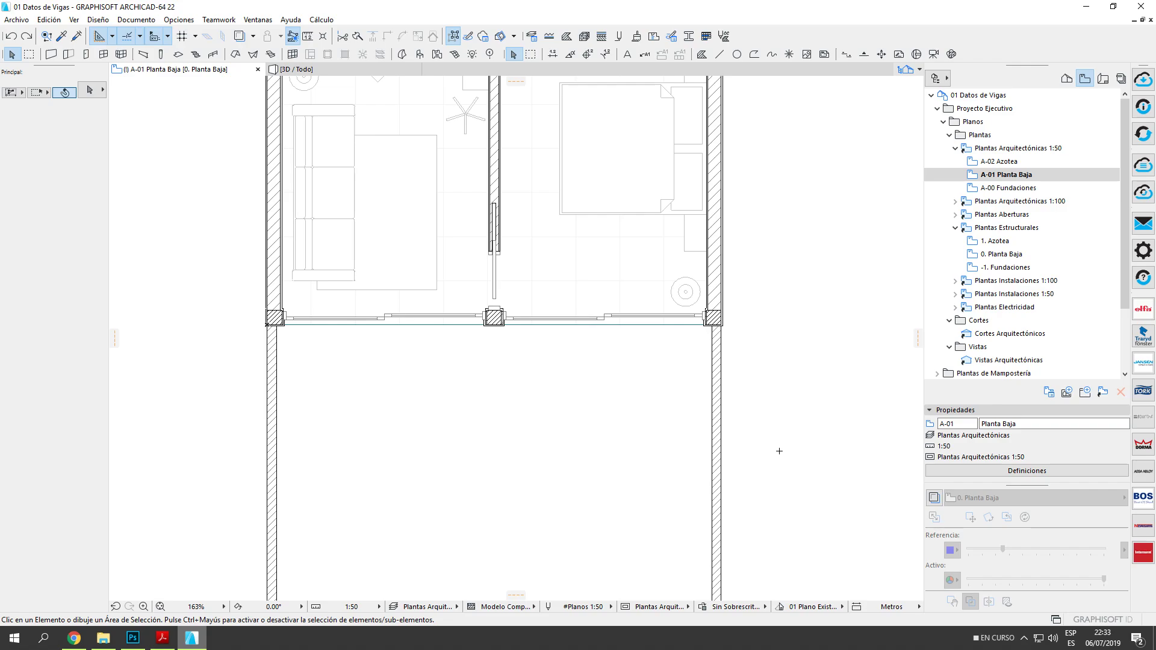
Switch to the structural plan PDF in Acrobat Reader and examine beam V109's size and reinforcement notes.
click(162, 638)
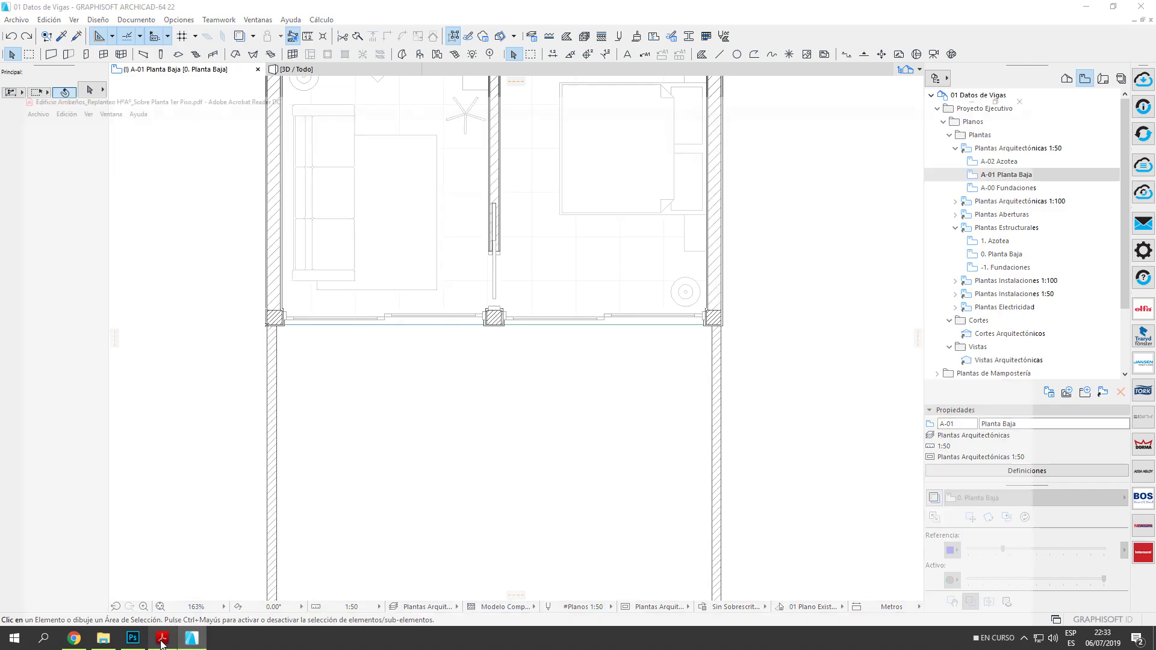
scroll(363, 486, down, 2)
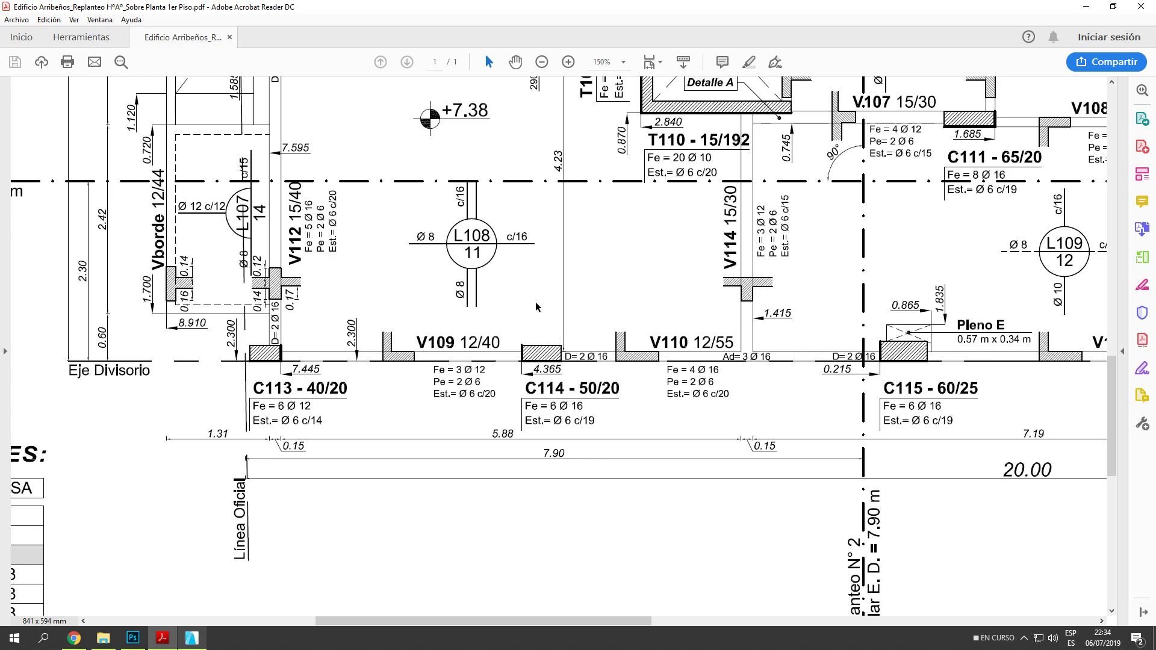
ctrl+scroll(438, 359, up, 4)
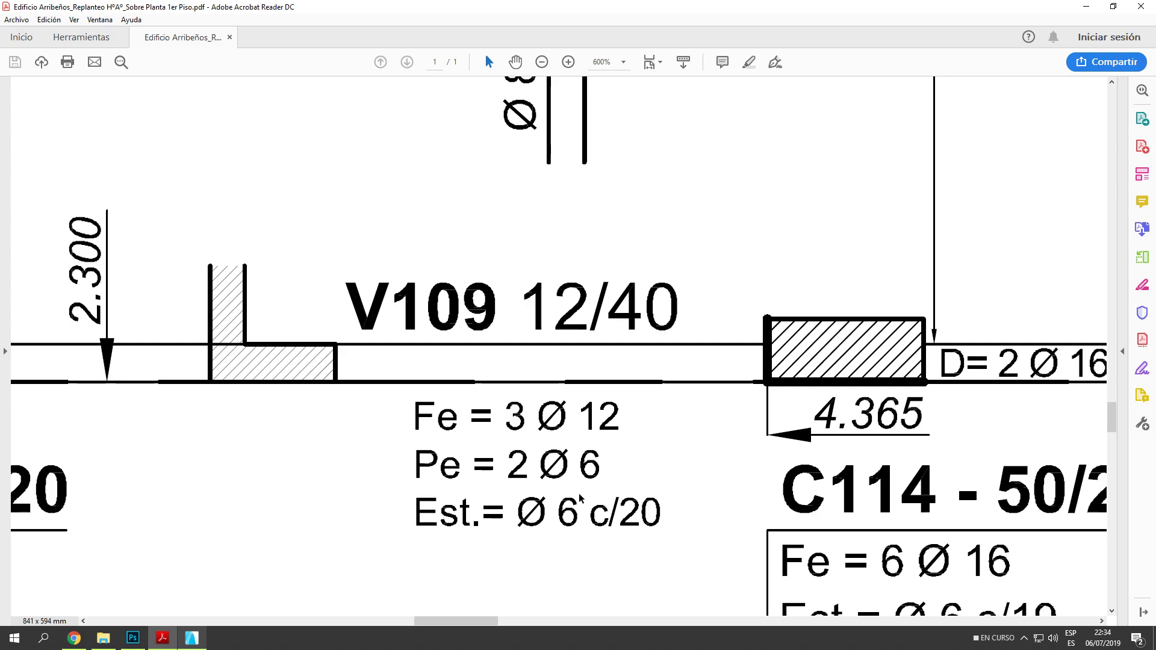
scroll(596, 433, down, 1)
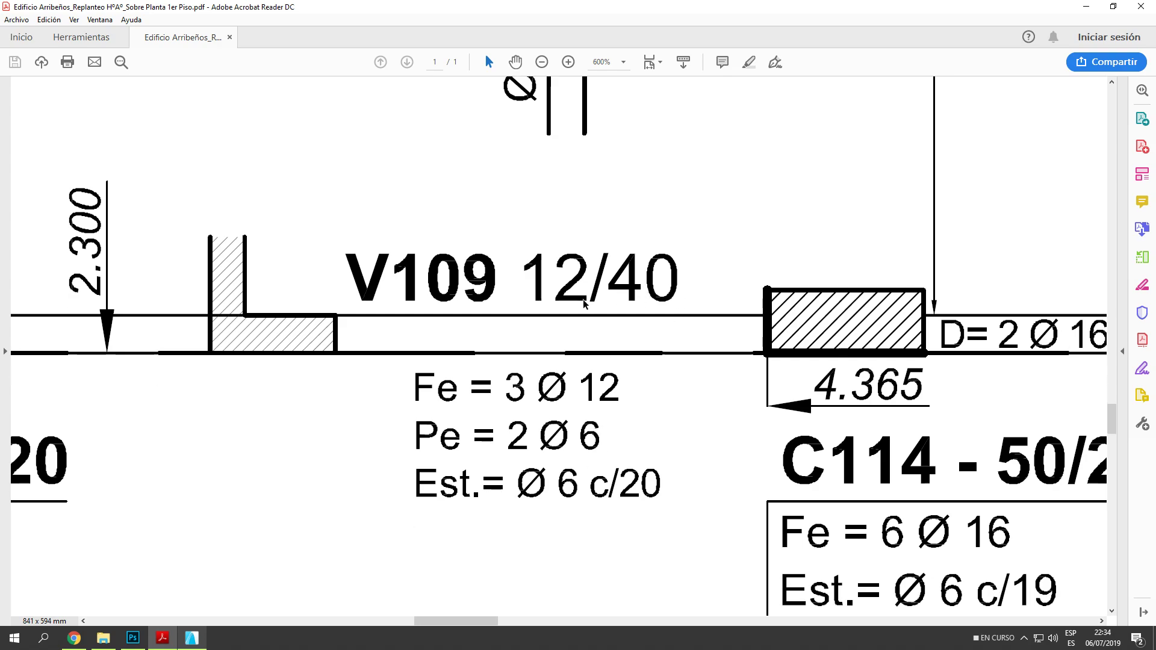
scroll(583, 305, down, 1)
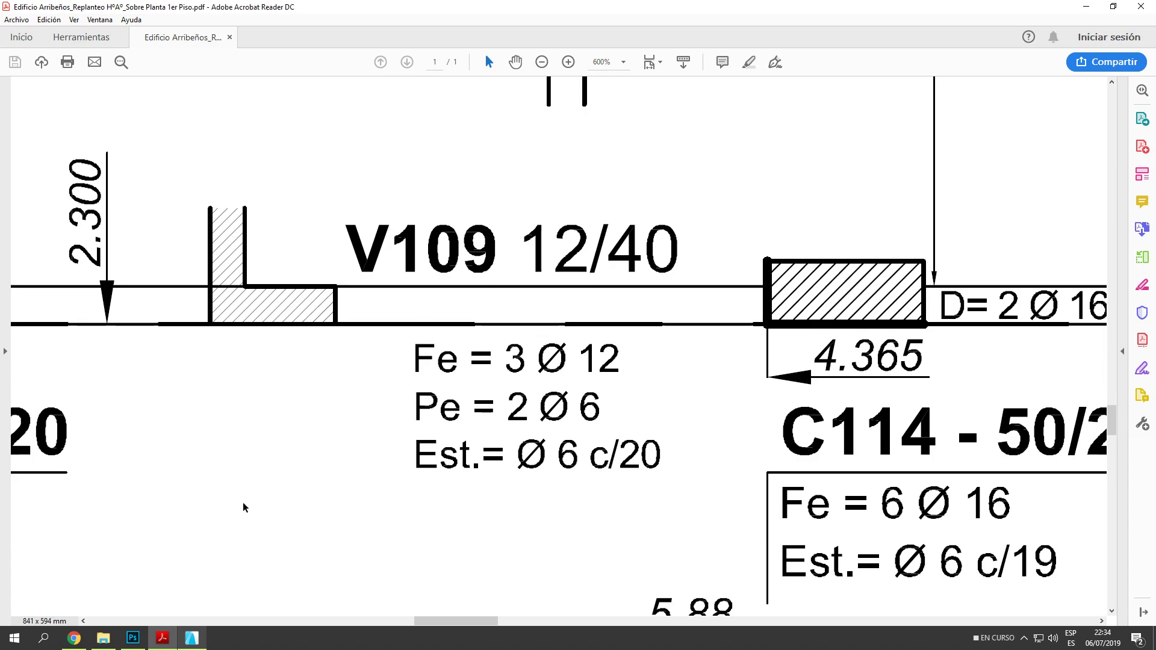
Return to Archicad and open the structural plan view 0. Planta Baja.
click(192, 638)
middle_drag(460, 446, 495, 405)
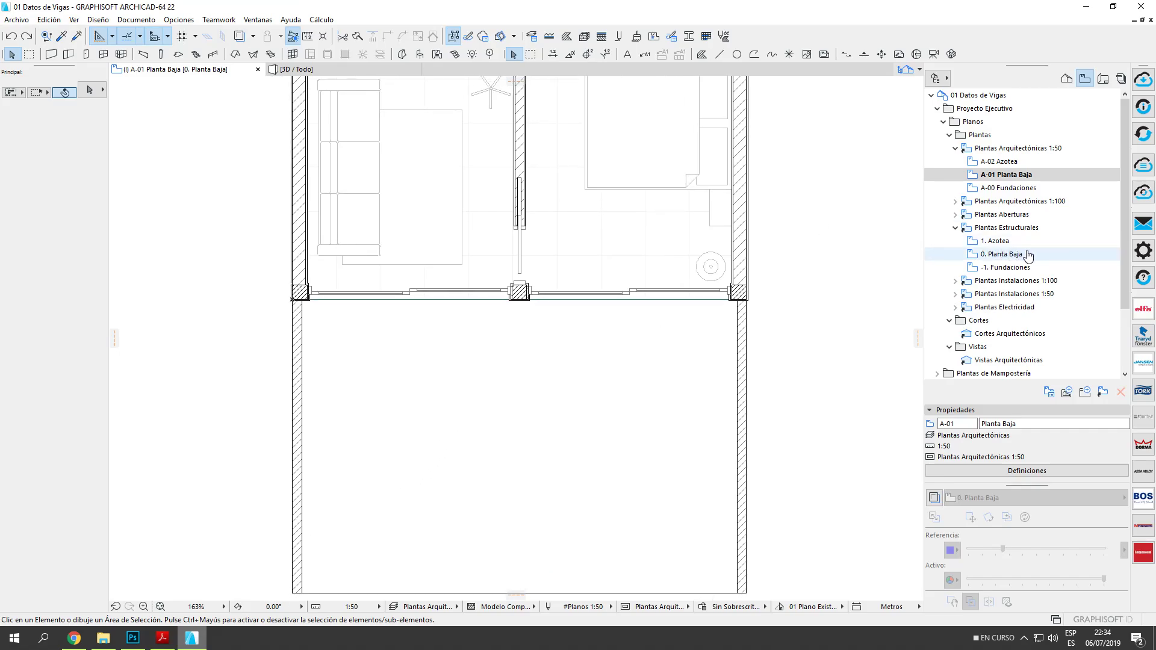
double_click(1029, 256)
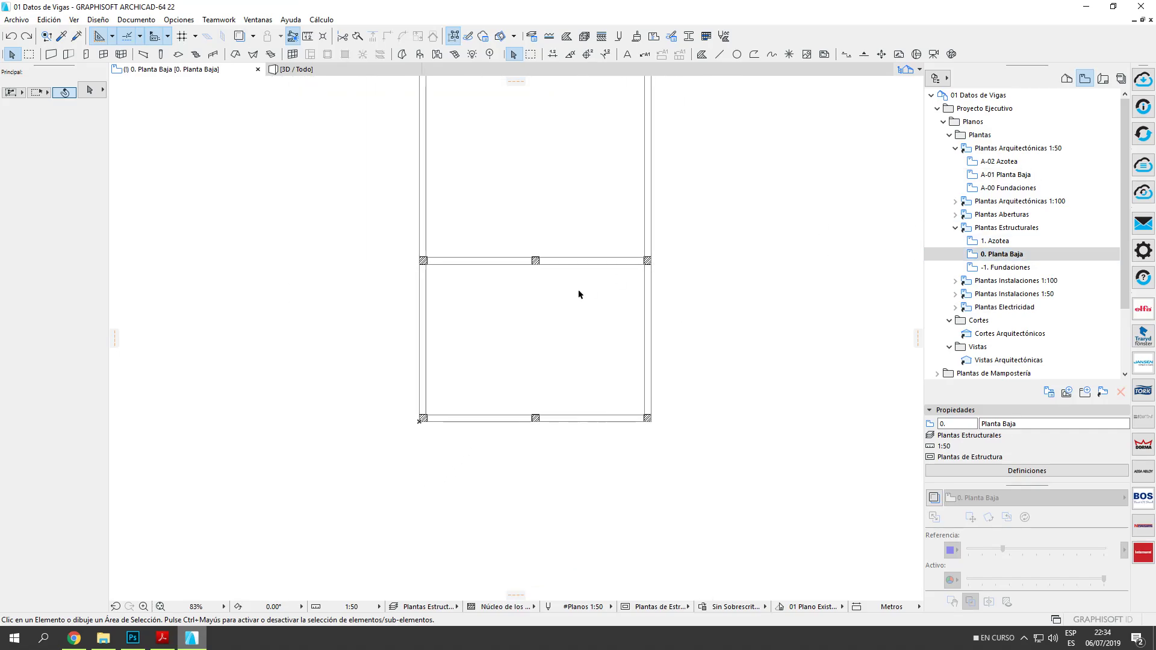
Compare the beam V109 annotation in the PDF with the beams of the structural plan.
click(163, 638)
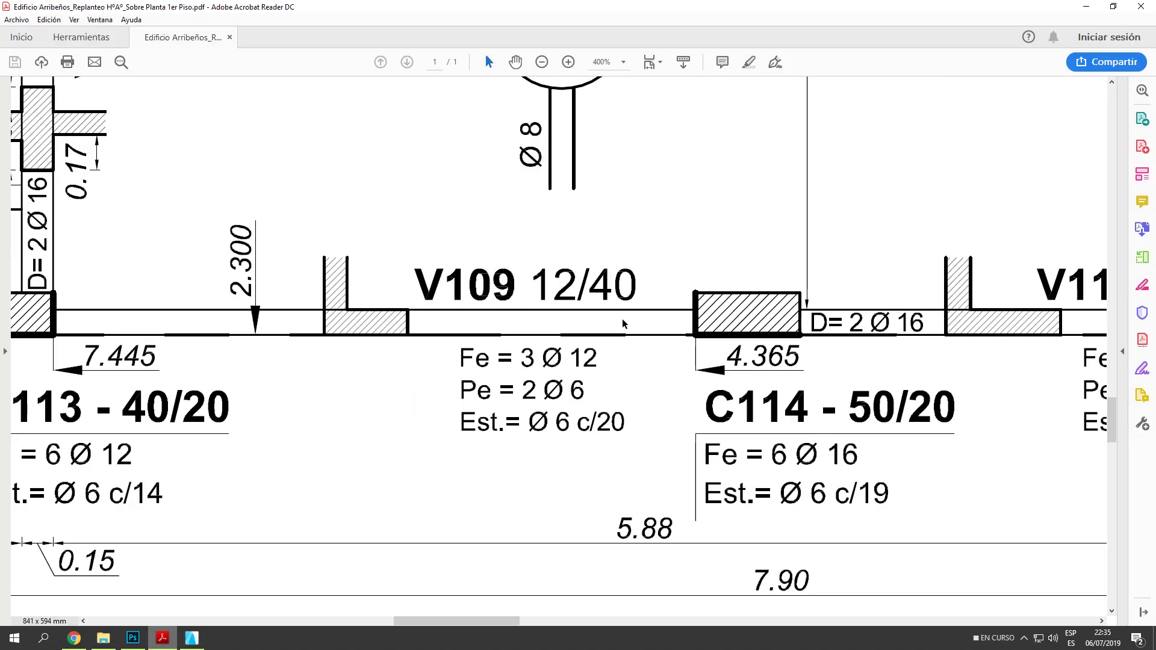
click(188, 643)
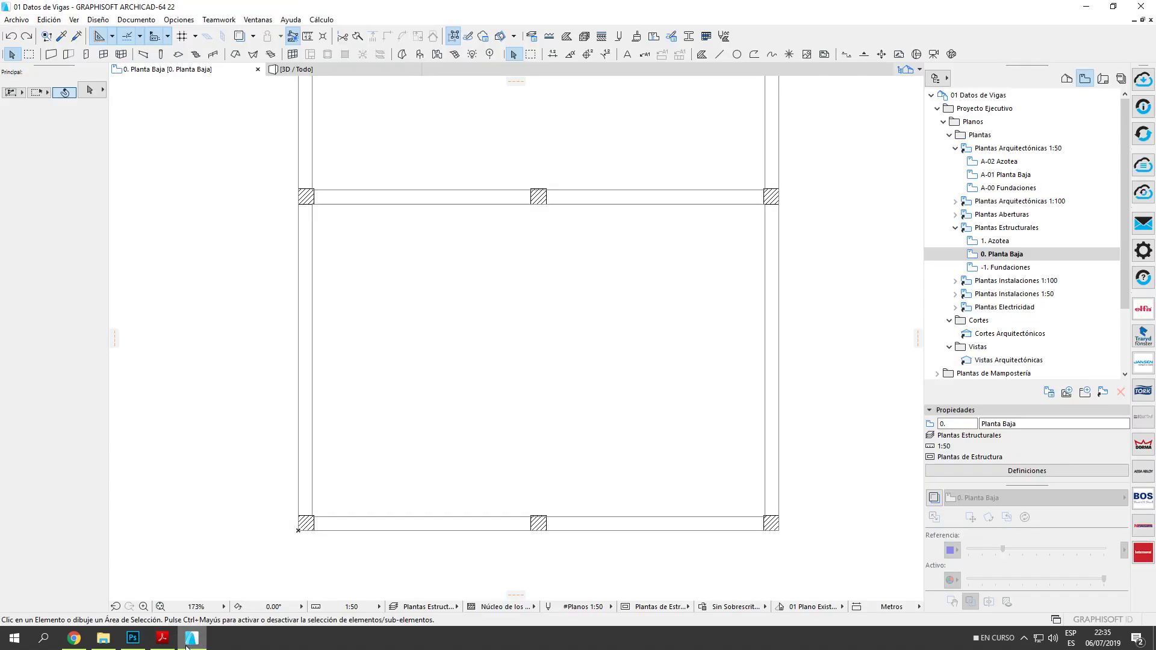
click(163, 638)
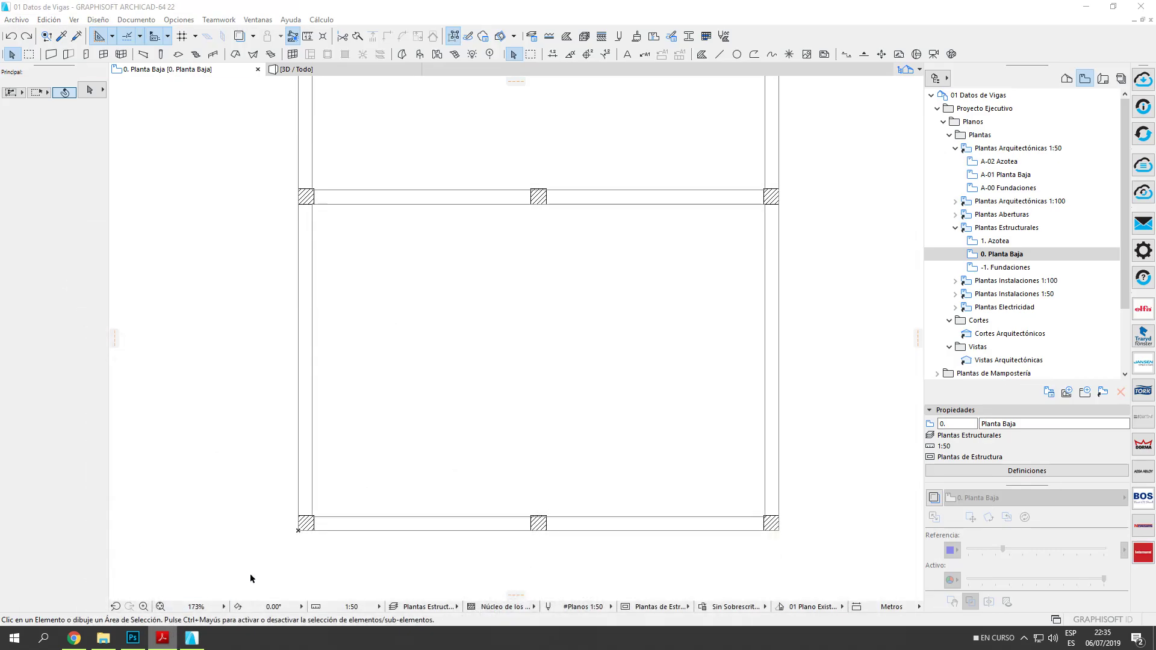
Place a Texto / Autotexto label with a leader on the right-hand vertical beam of the structural plan.
middle_drag(522, 290, 463, 262)
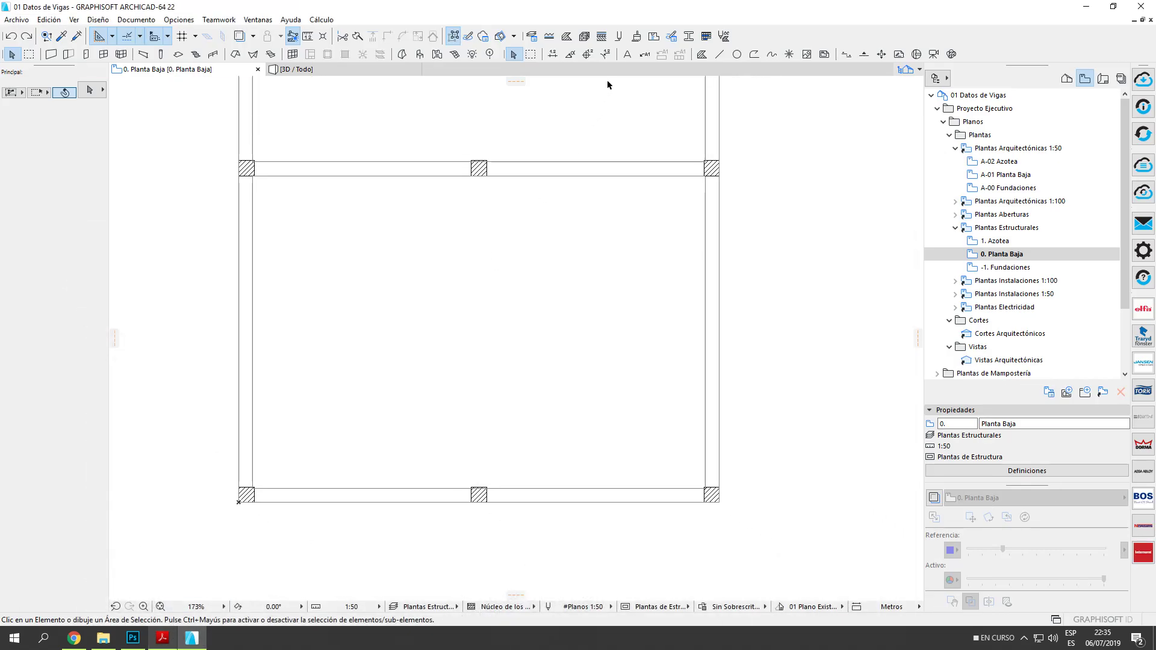
click(643, 58)
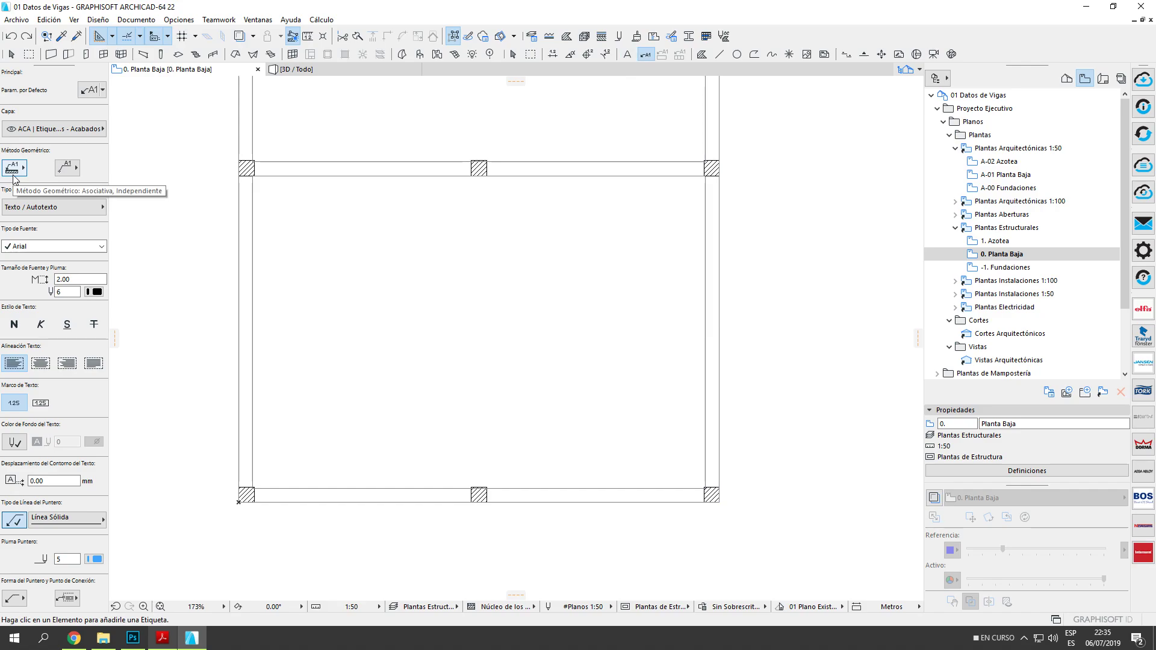
click(67, 167)
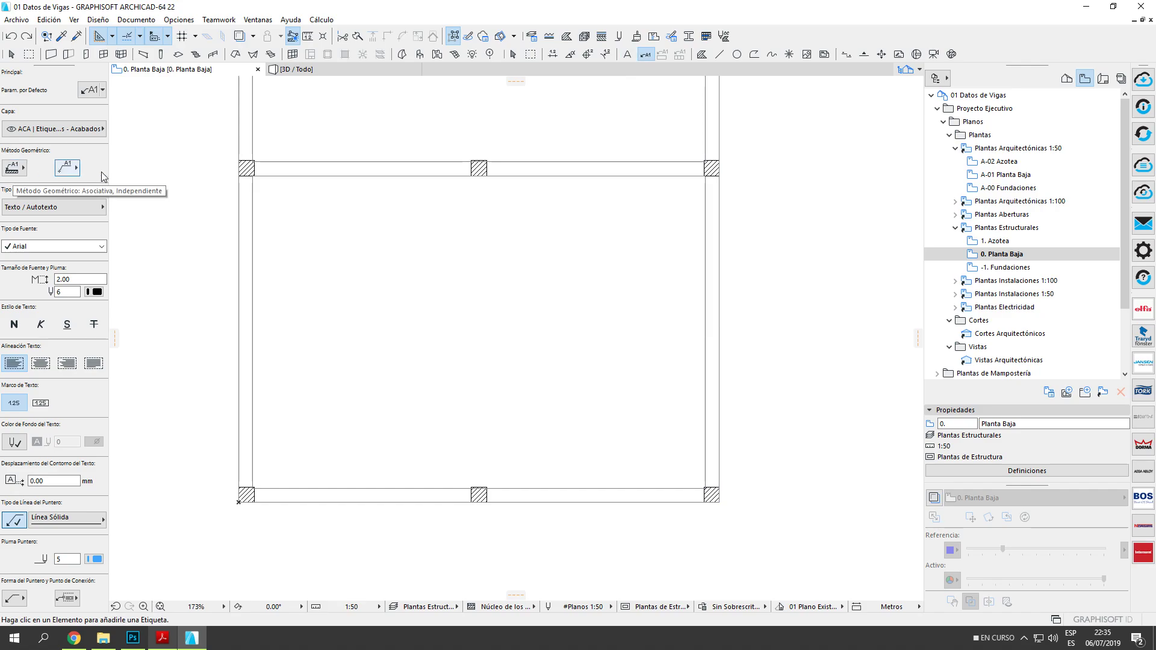
click(720, 310)
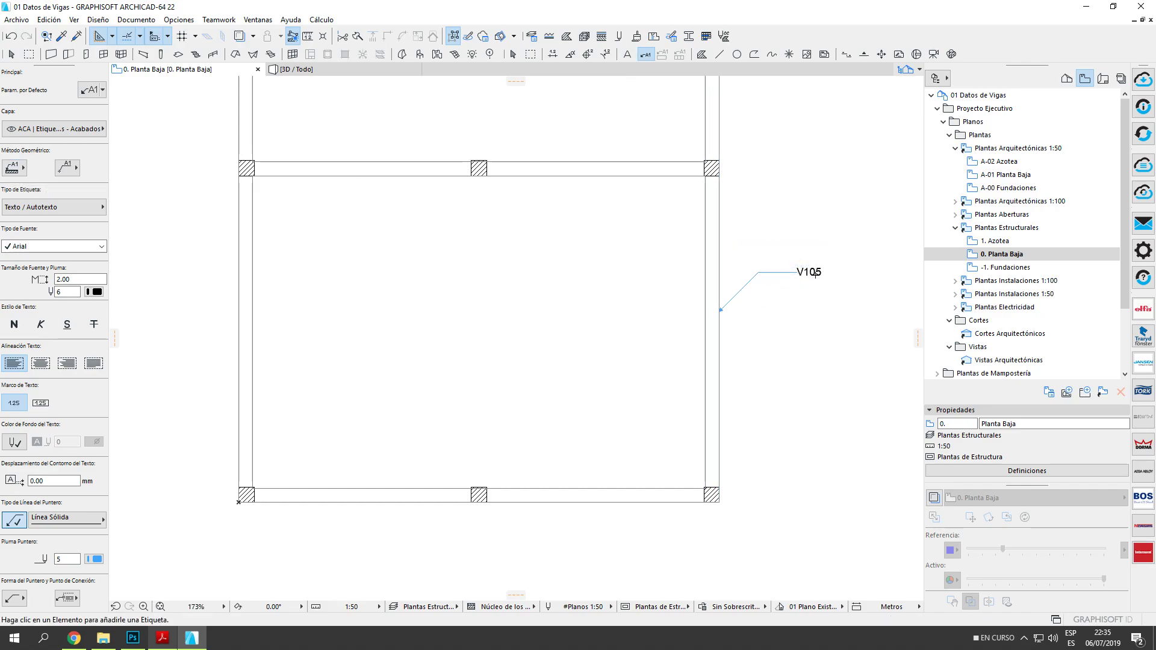
Inspect the labelled beam's ID in its settings, compare it with the beam name in the PDF, and cancel without changes.
click(721, 353)
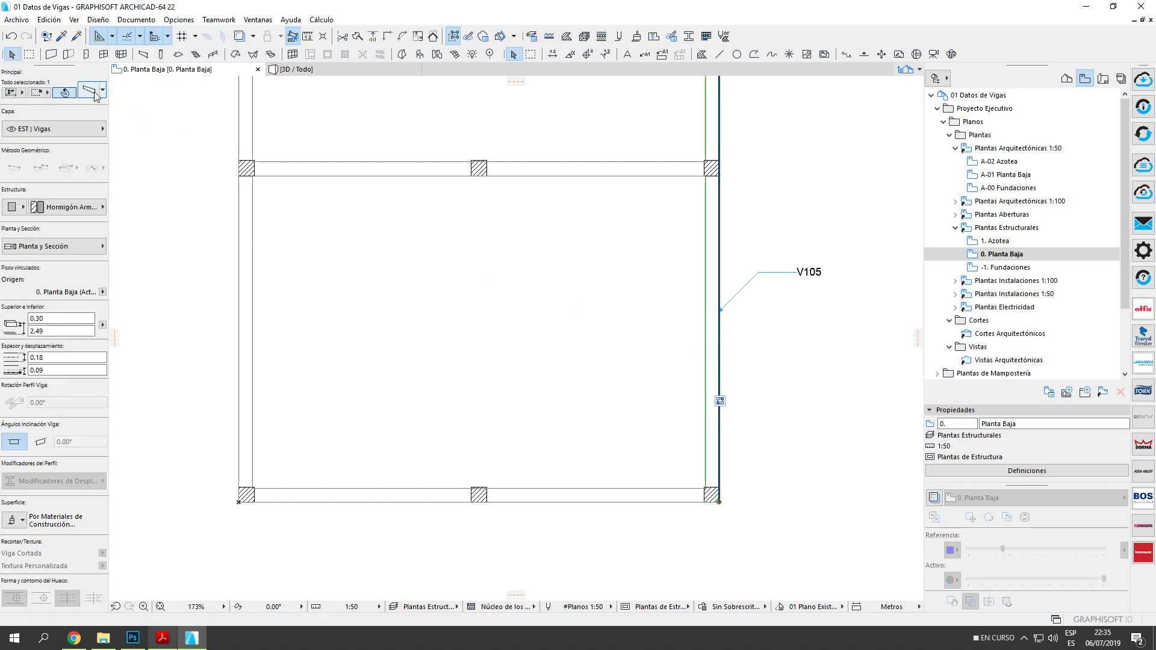
key(ctrl+t)
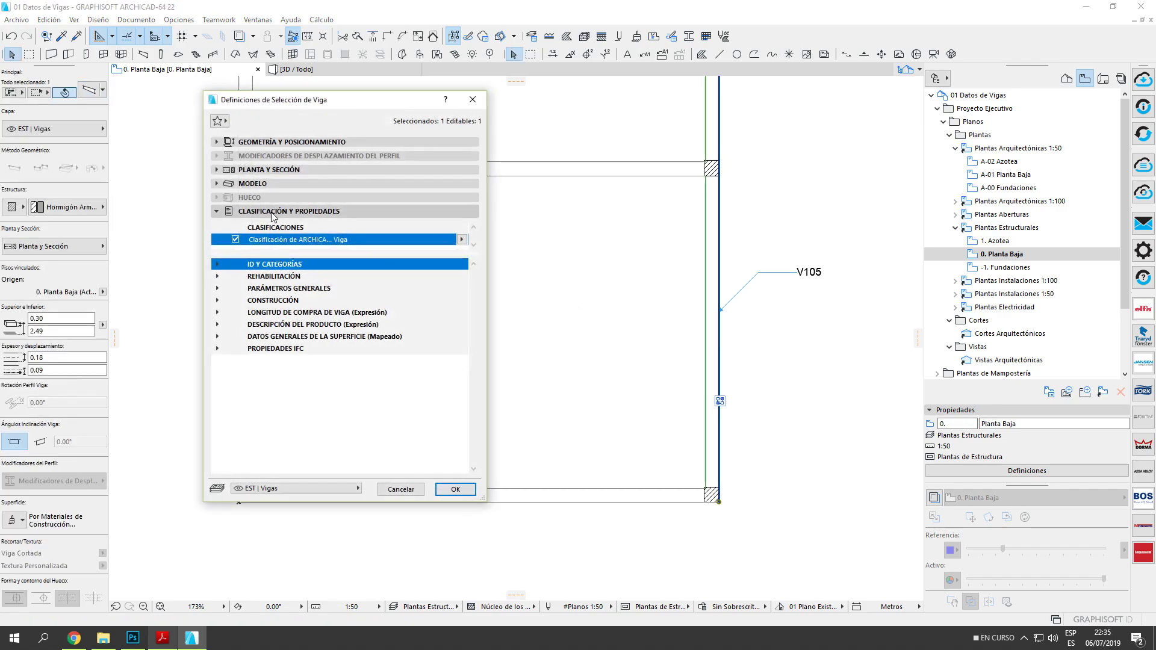
click(218, 264)
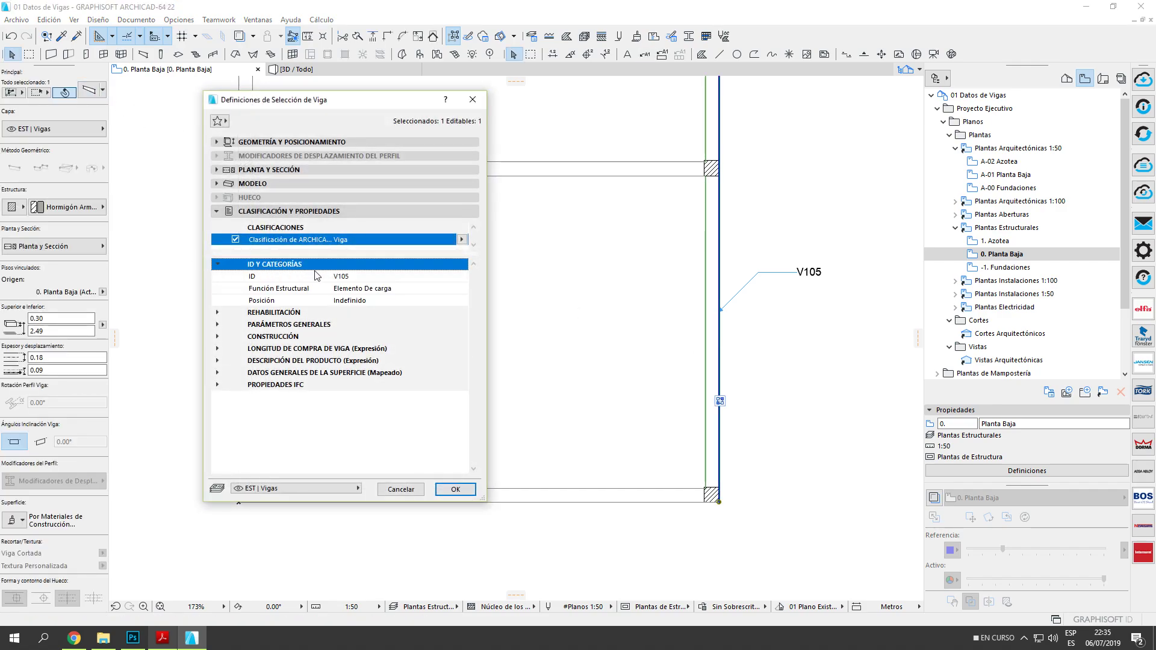
click(362, 278)
click(362, 278)
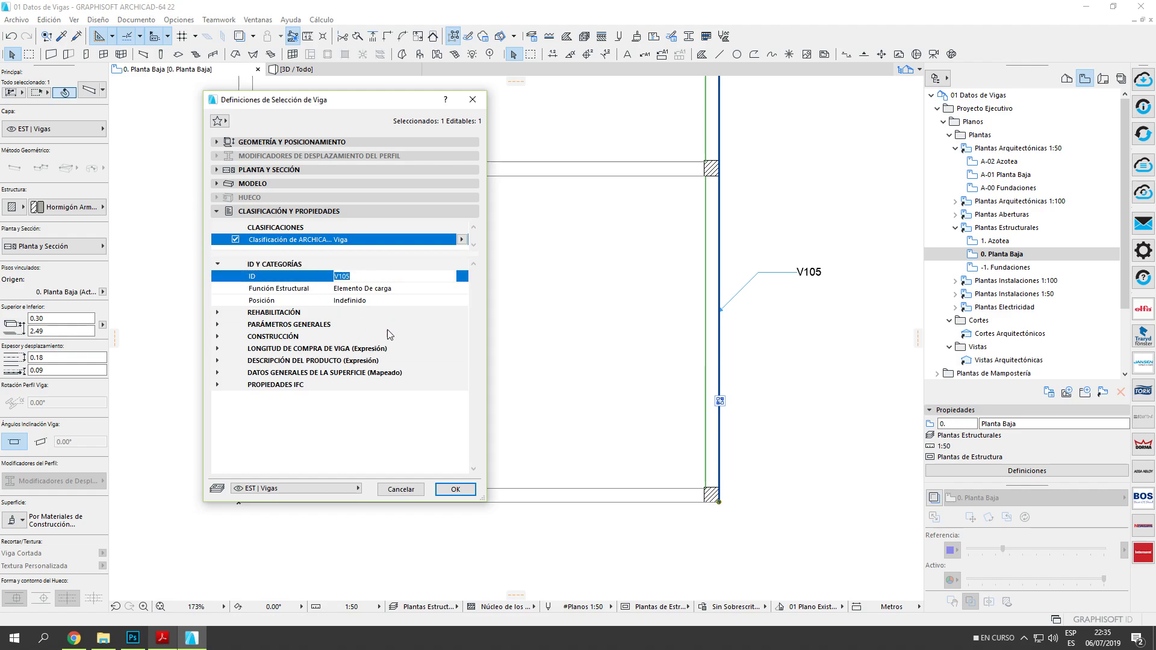
click(170, 638)
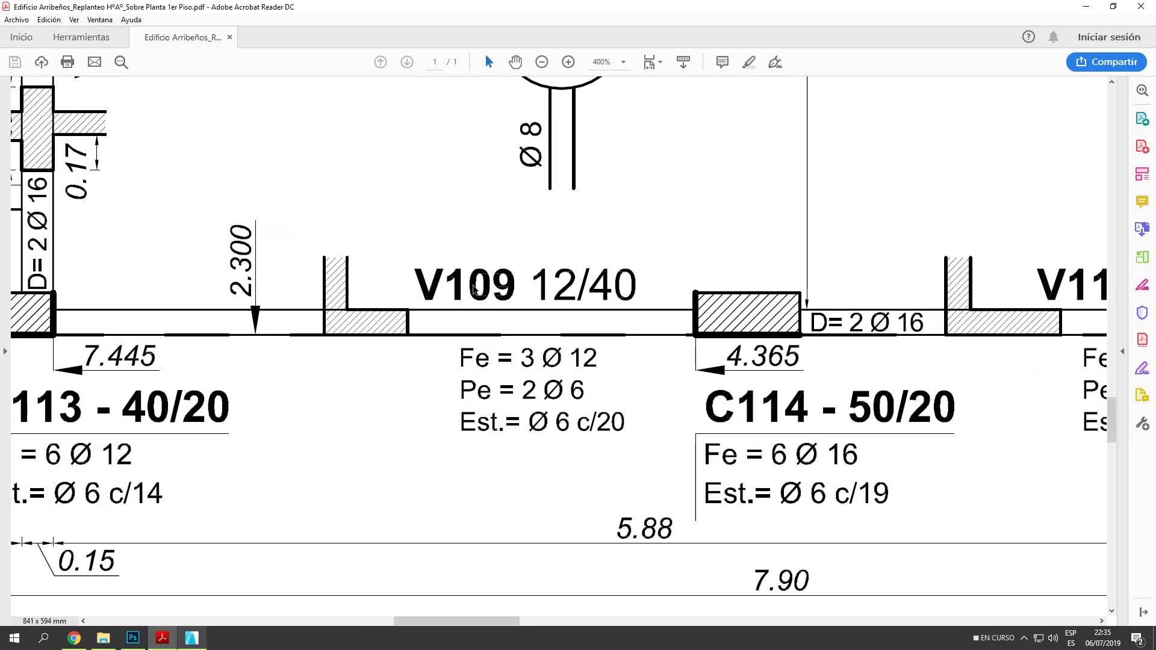
click(192, 638)
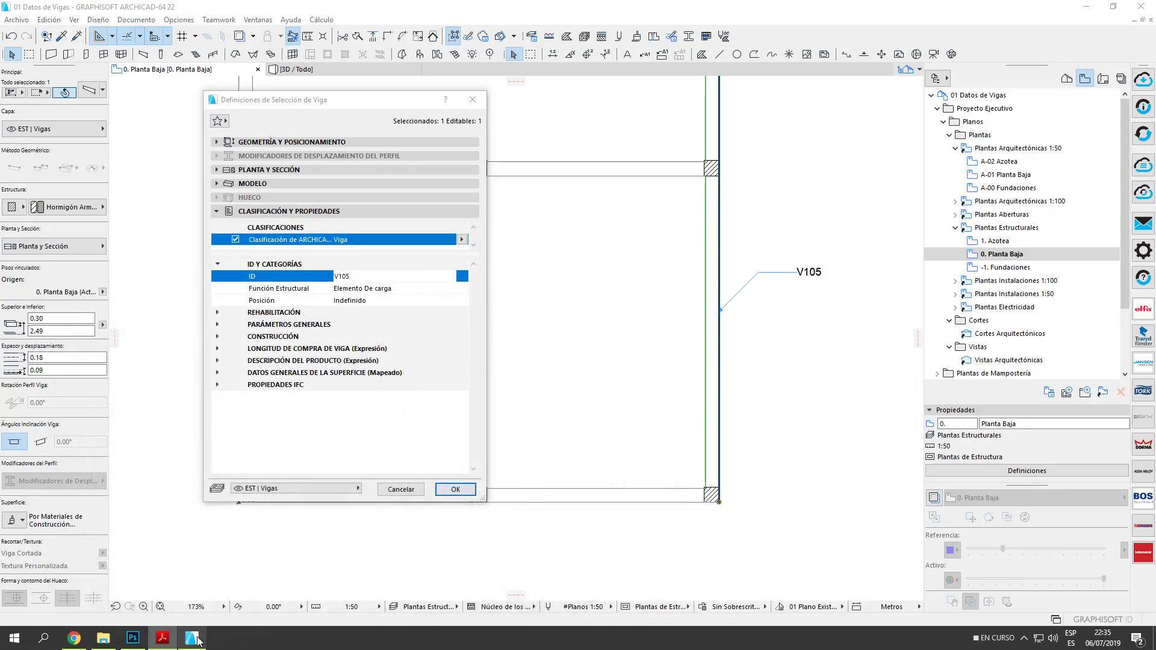
click(421, 489)
key(Escape)
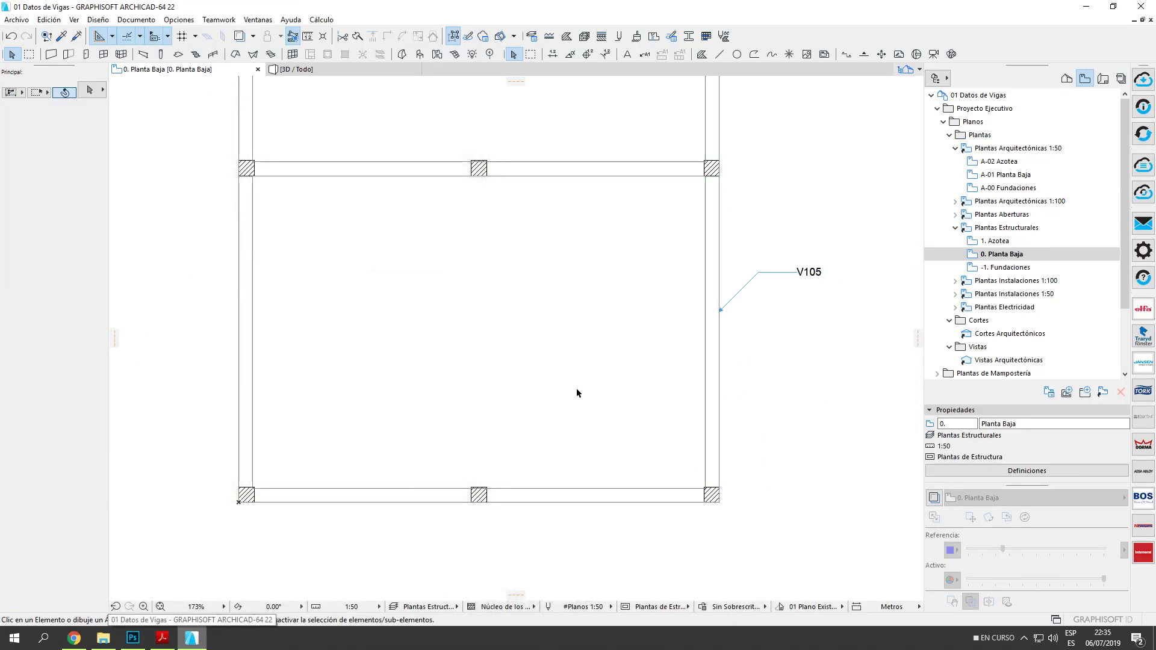
Create a new property group named ESTRUCTURAS in the Property Manager.
middle_drag(571, 387, 546, 383)
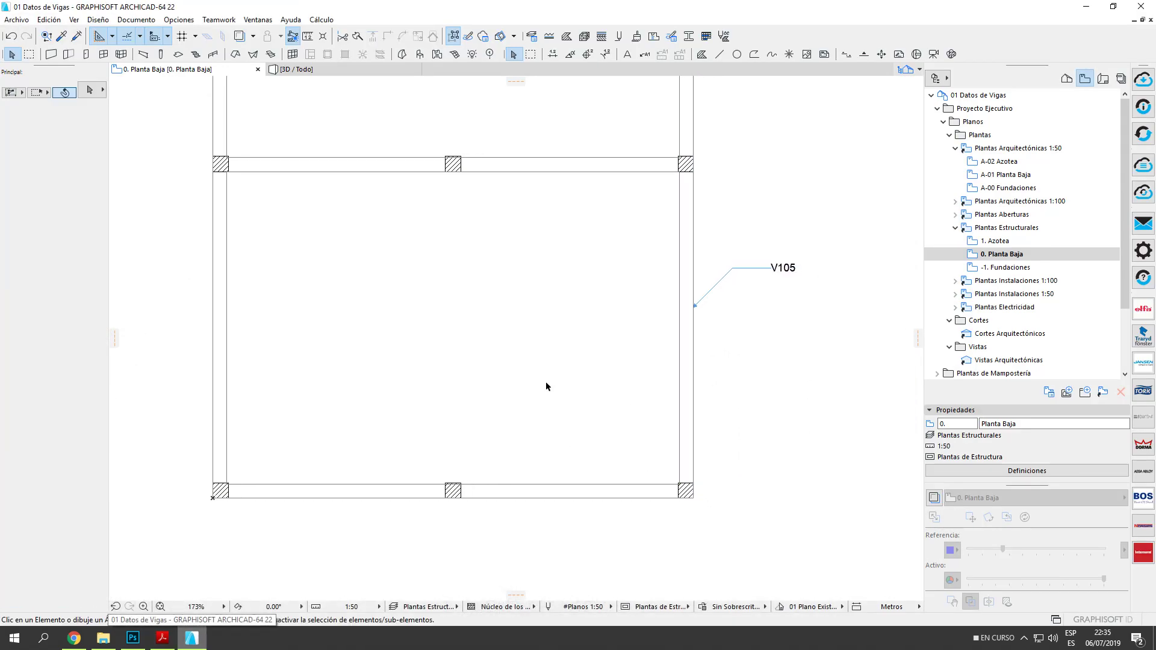
click(185, 22)
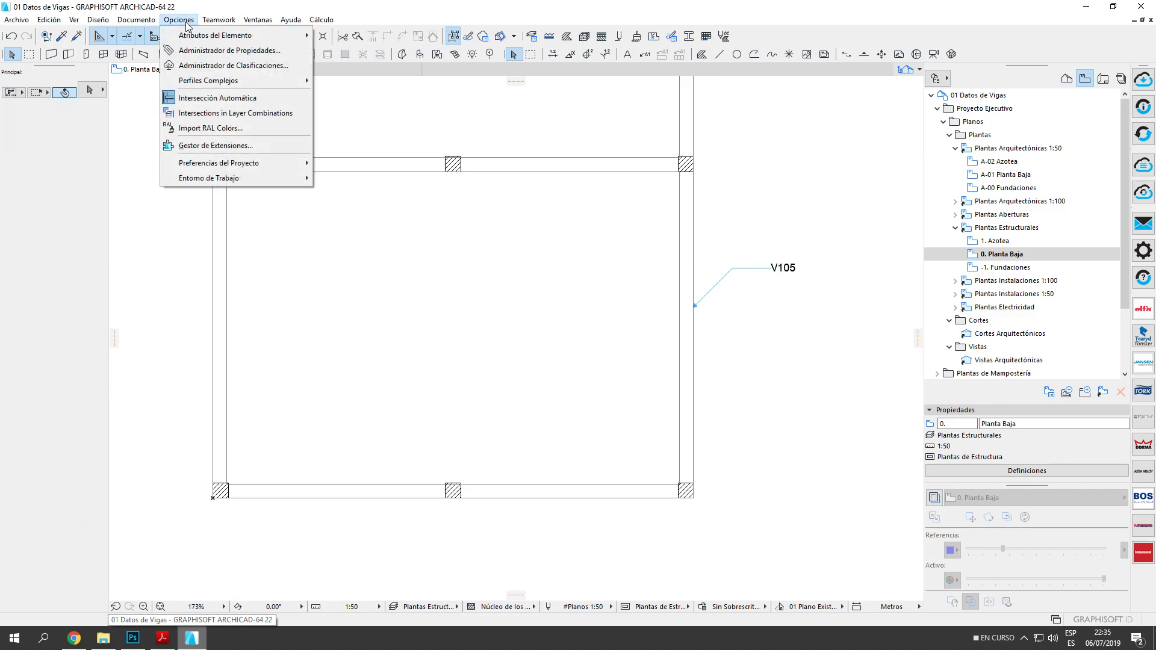
click(246, 53)
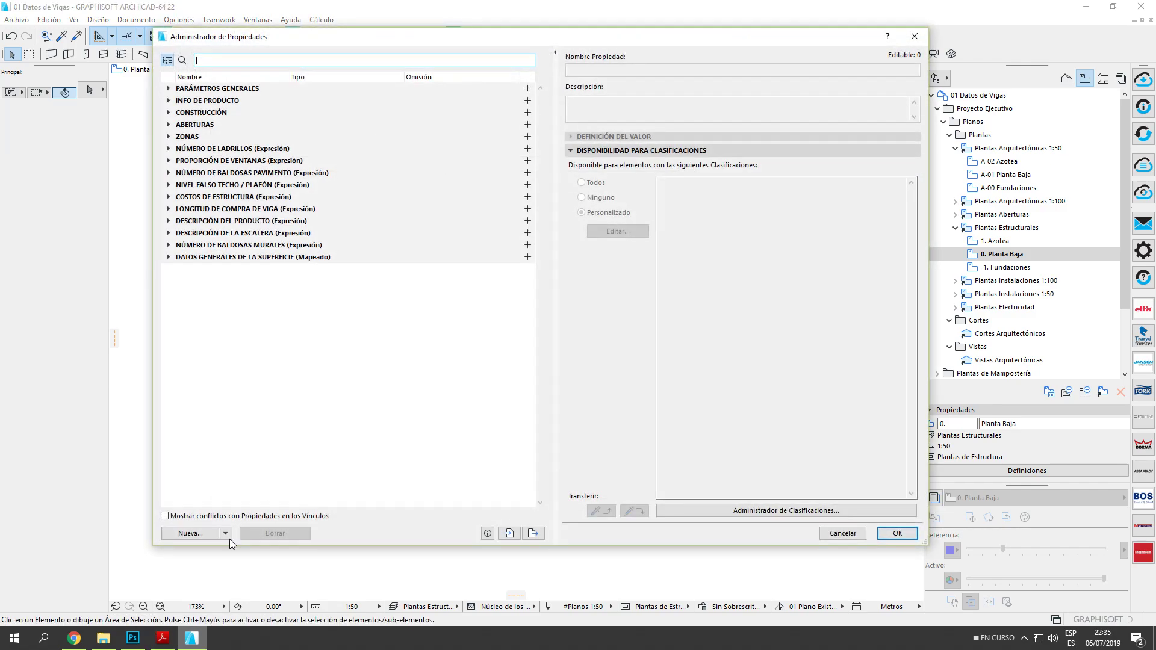
click(190, 534)
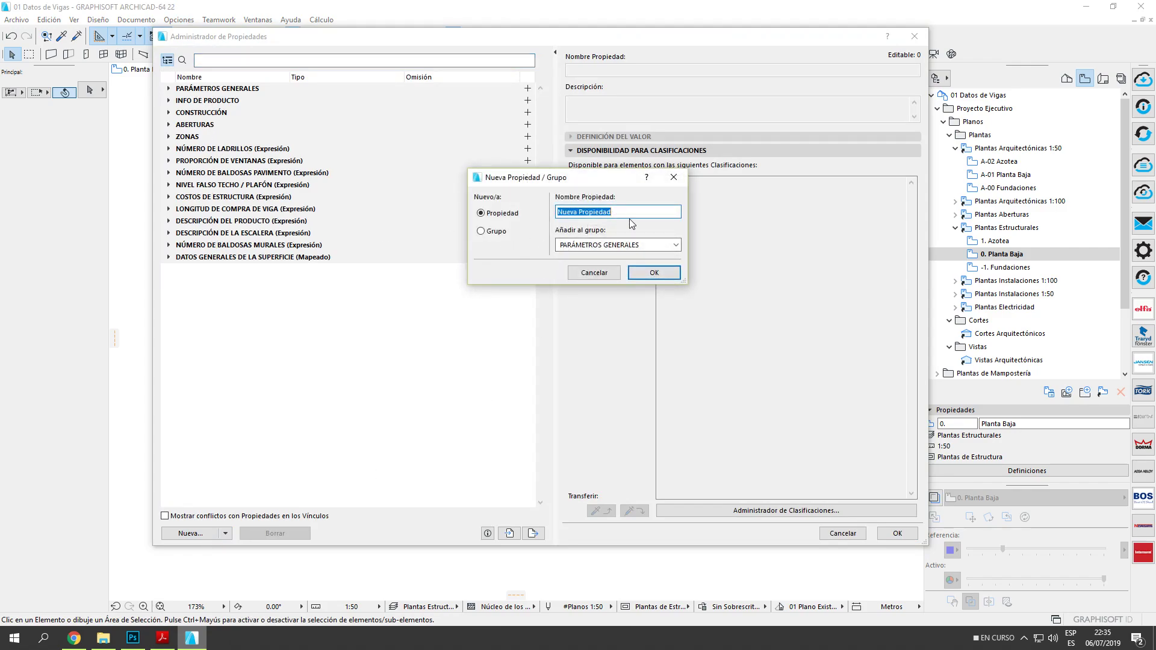
click(495, 235)
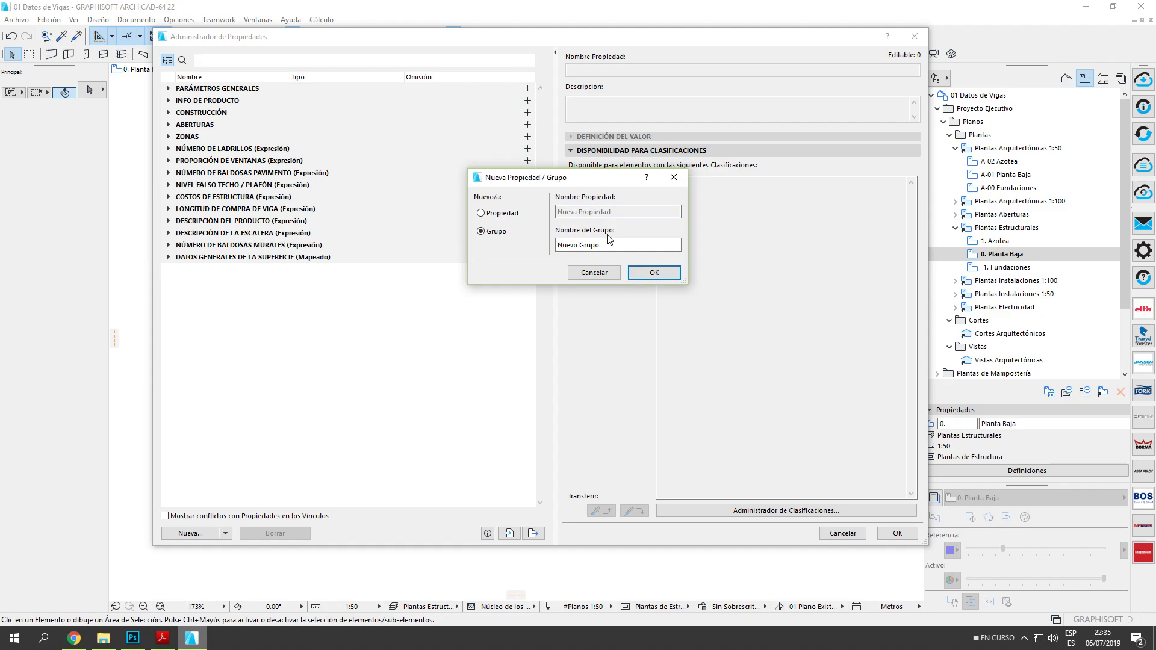
text(ESTRUCTURAS)
key(Return)
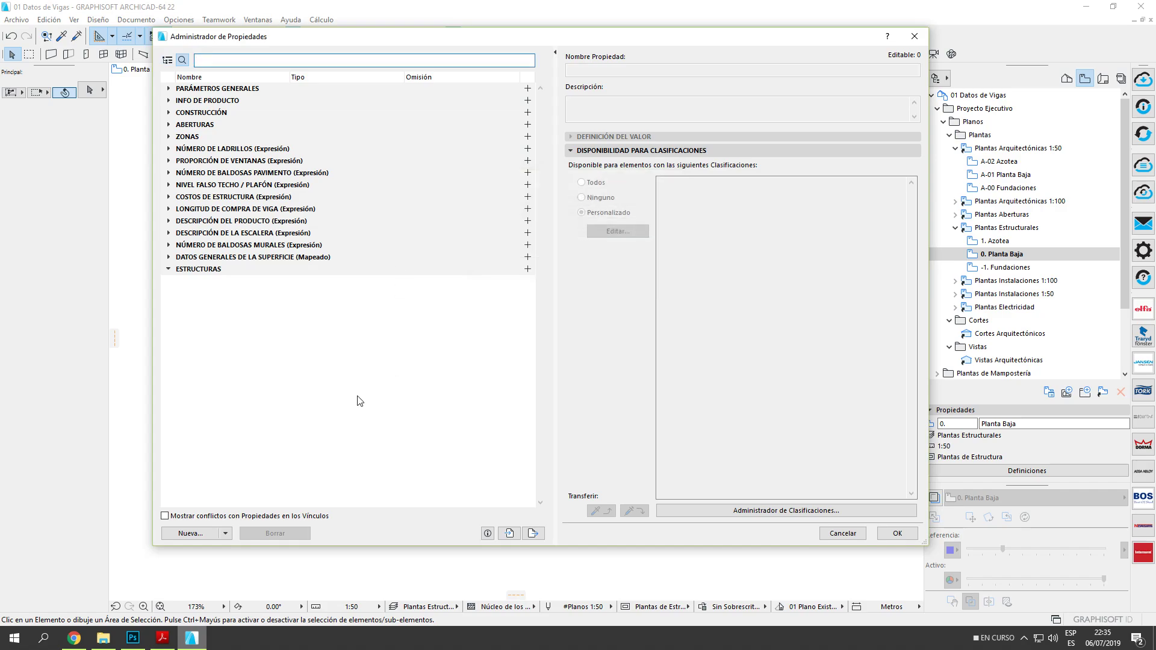
Add a property named "Cantidad de Hierros" to the ESTRUCTURAS group, consulting the PDF's reinforcement notes.
click(199, 533)
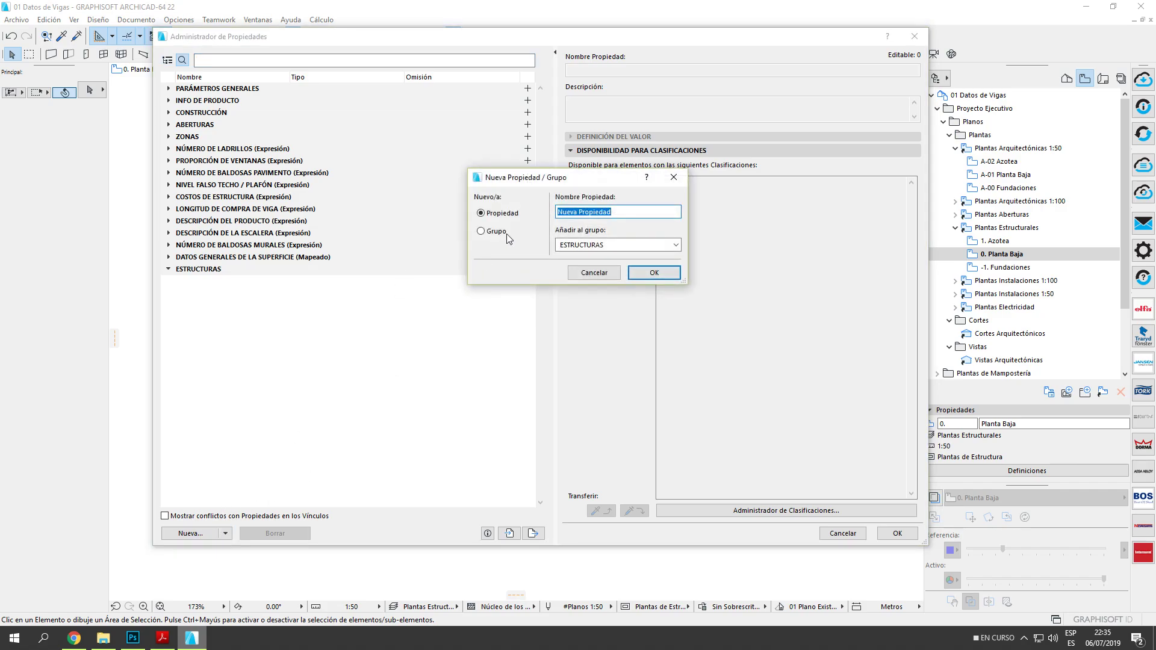
click(170, 641)
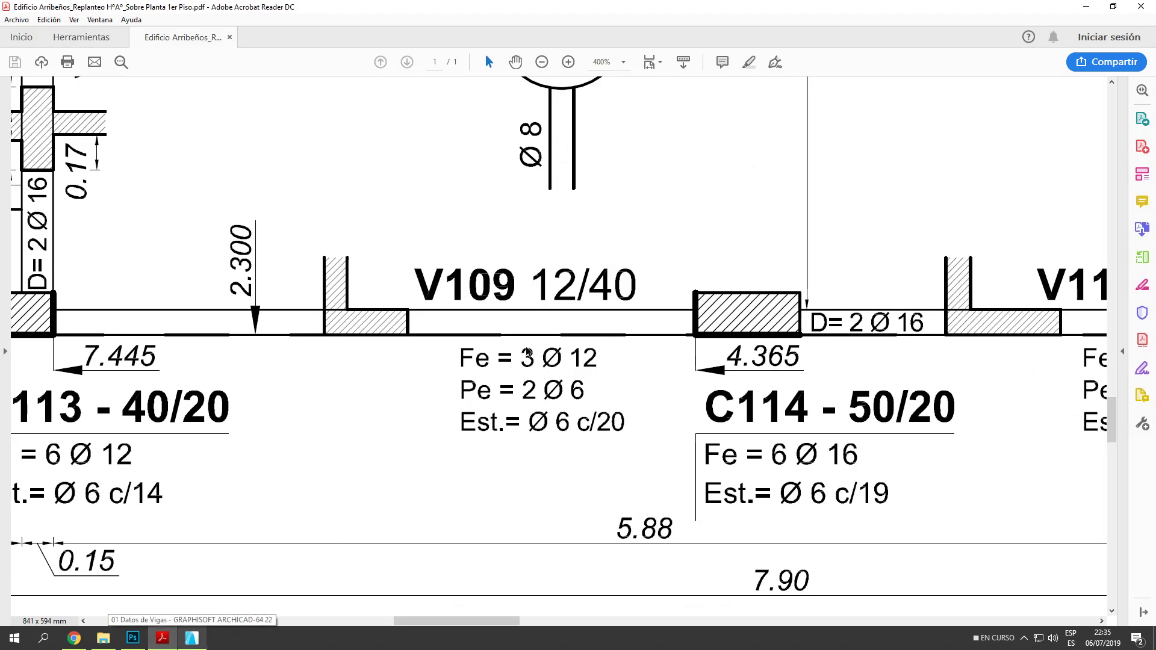
click(199, 638)
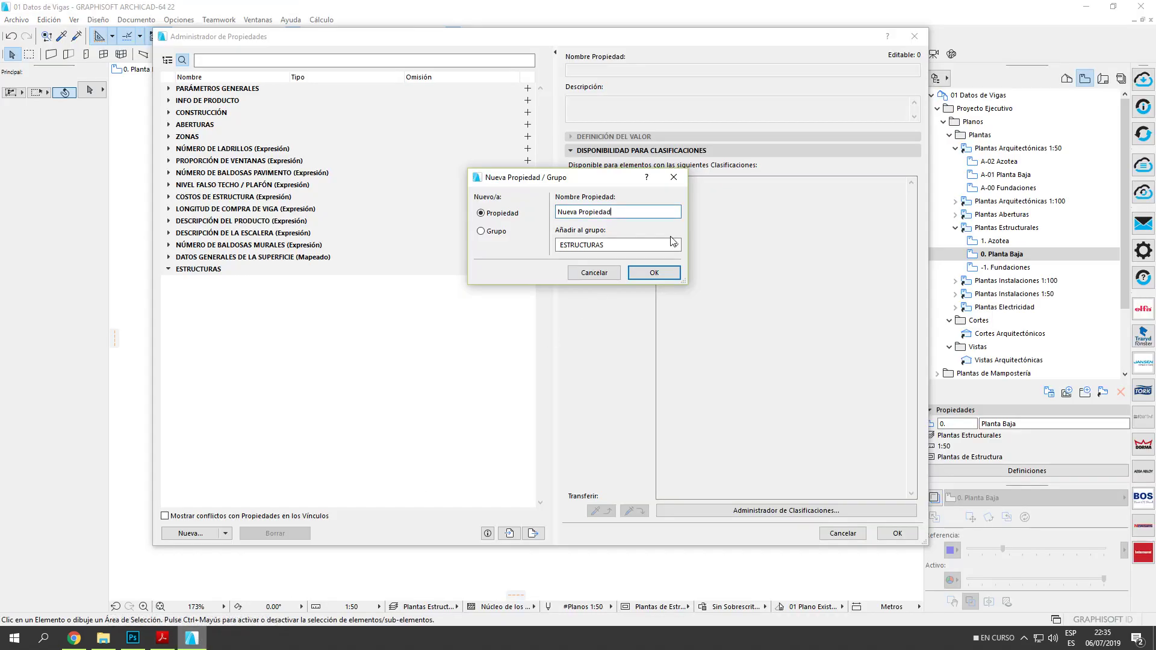
drag(632, 212, 373, 212)
text(Cantidad de)
text(ros)
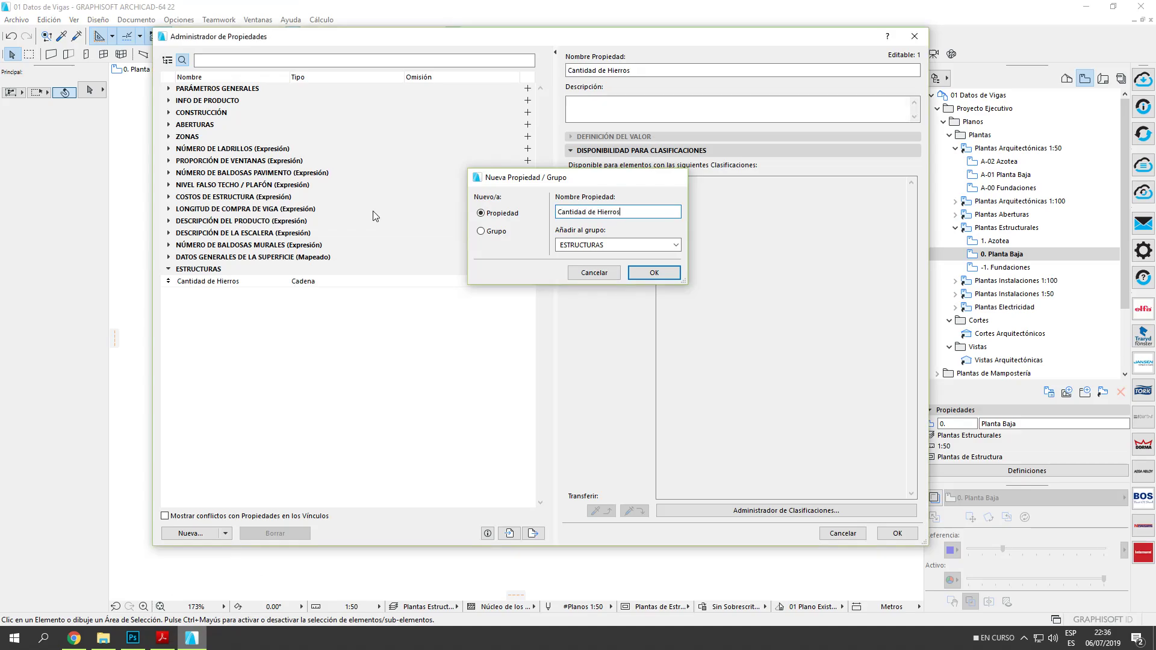
key(Return)
Recheck the reinforcement notes in the PDF, and set the data type of the "Cantidad de Hierros" property to Entero.
click(175, 647)
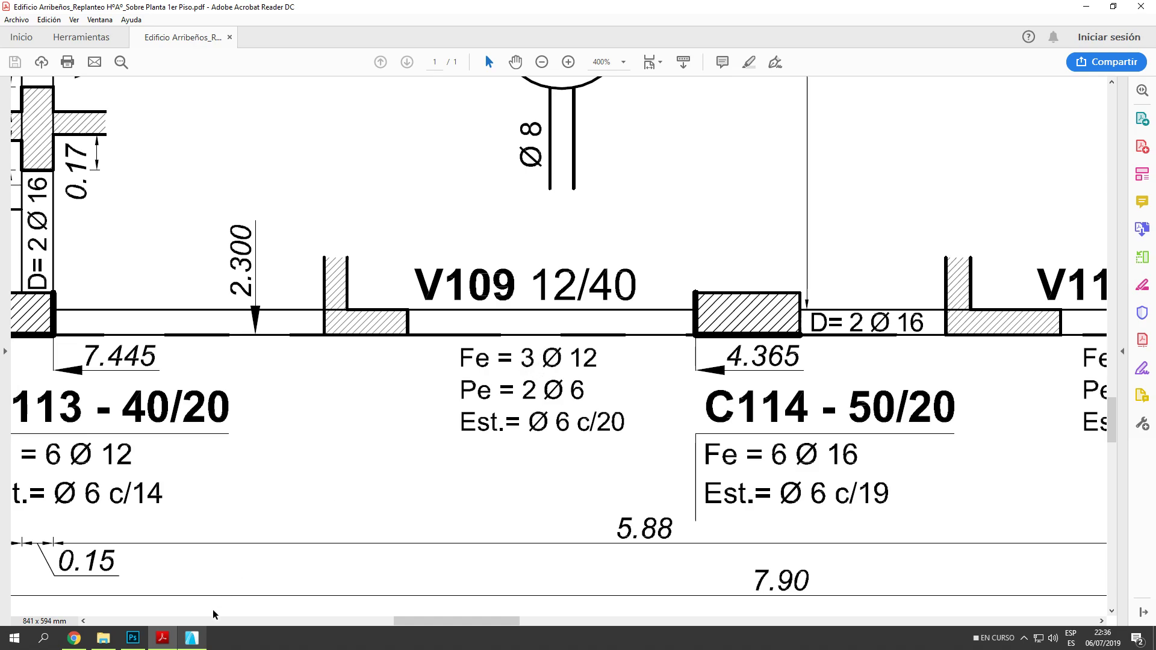
click(196, 640)
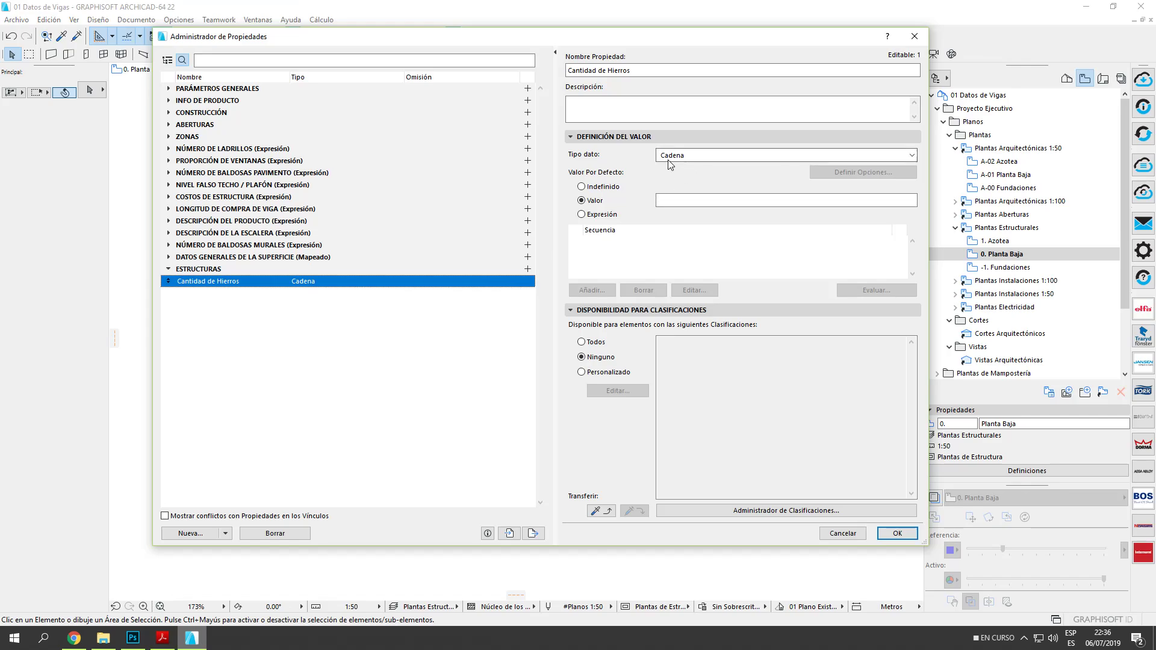
drag(667, 36, 654, 51)
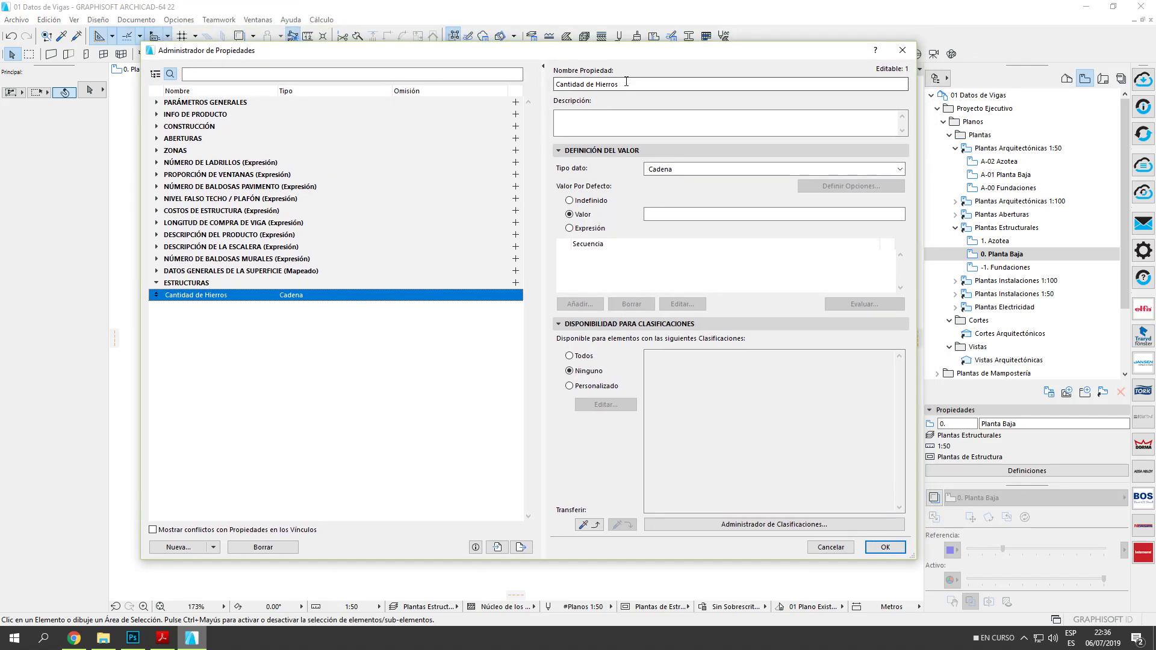
click(681, 169)
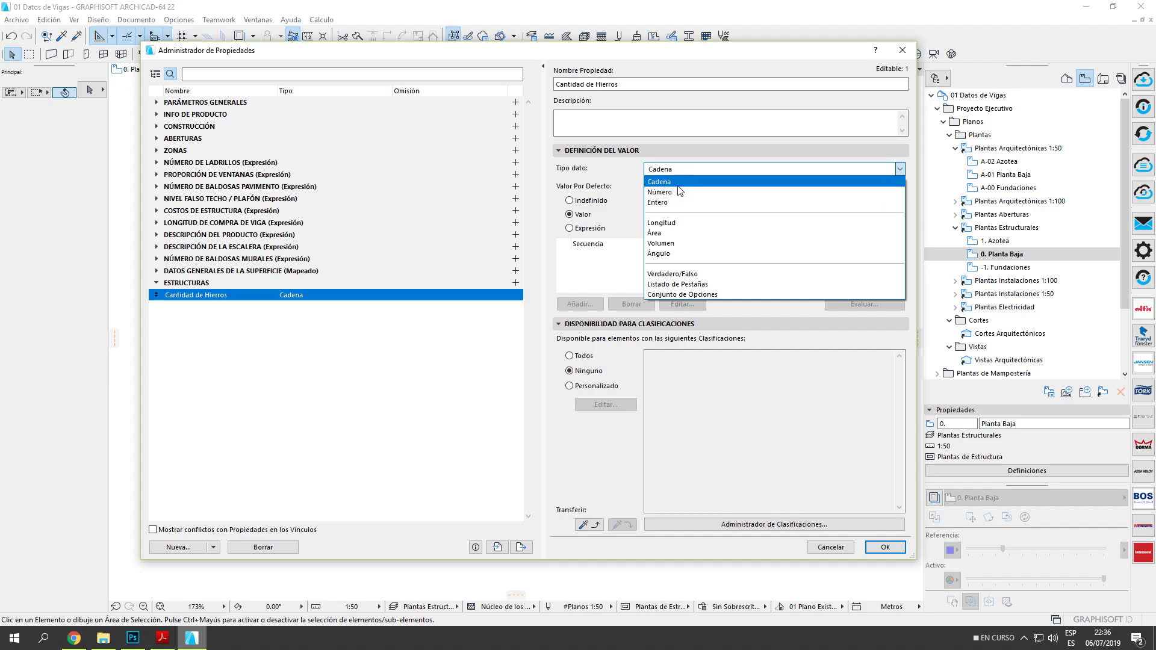
click(682, 169)
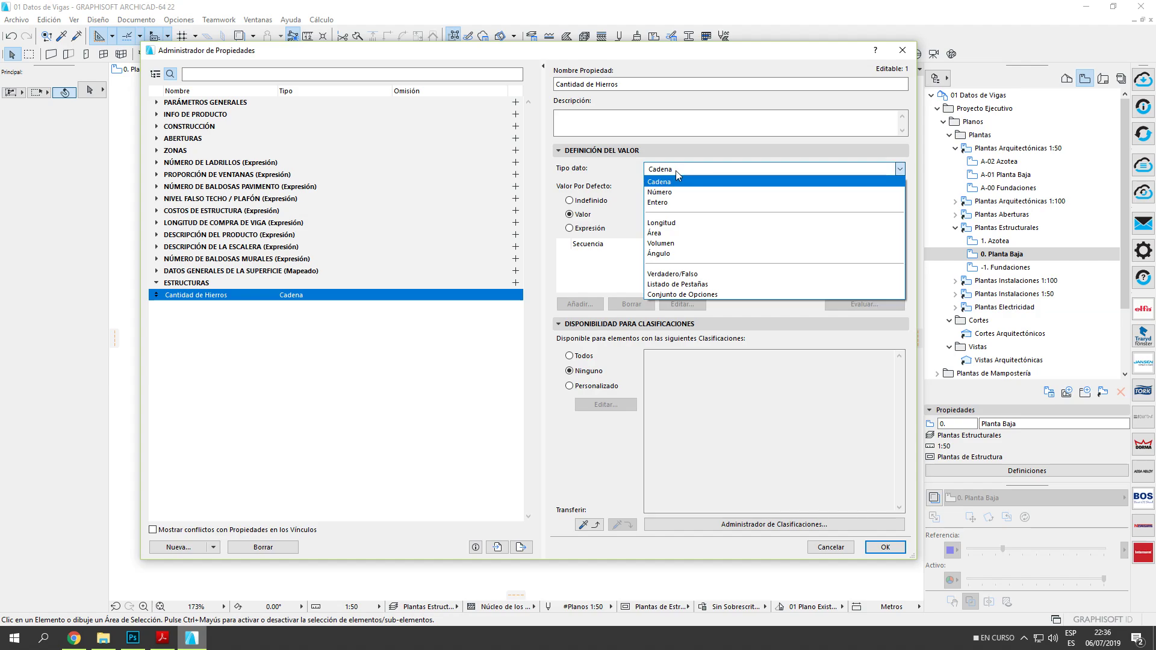
click(677, 205)
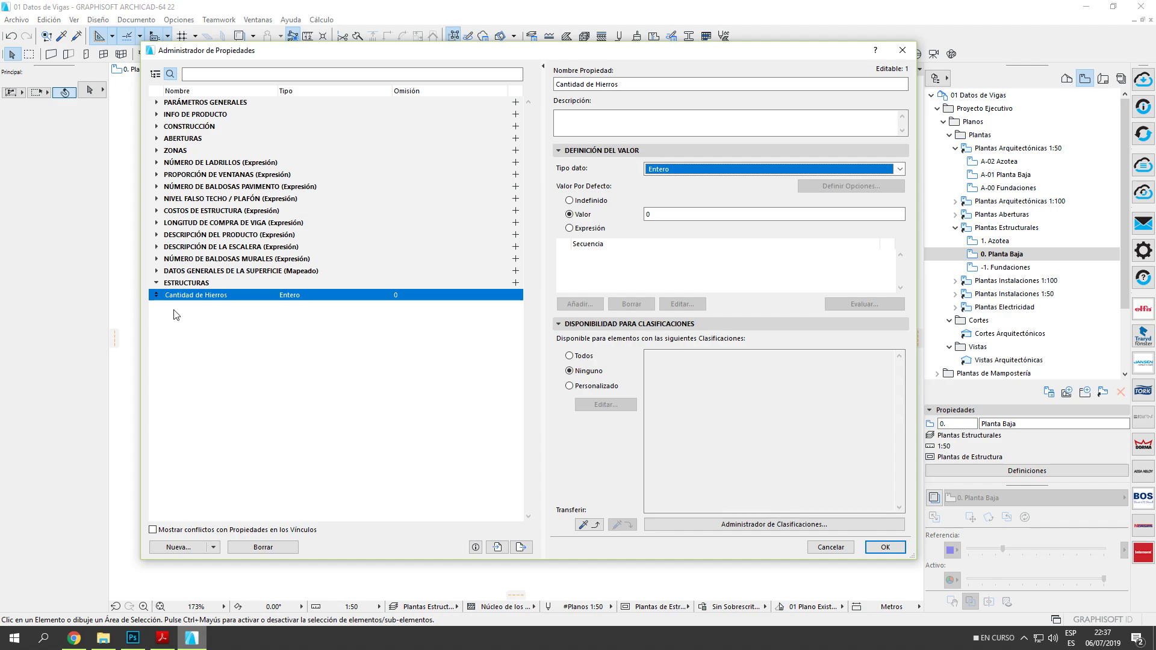
Try 4 as the default value of "Cantidad de Hierros", and set its default to Indefinido.
click(656, 212)
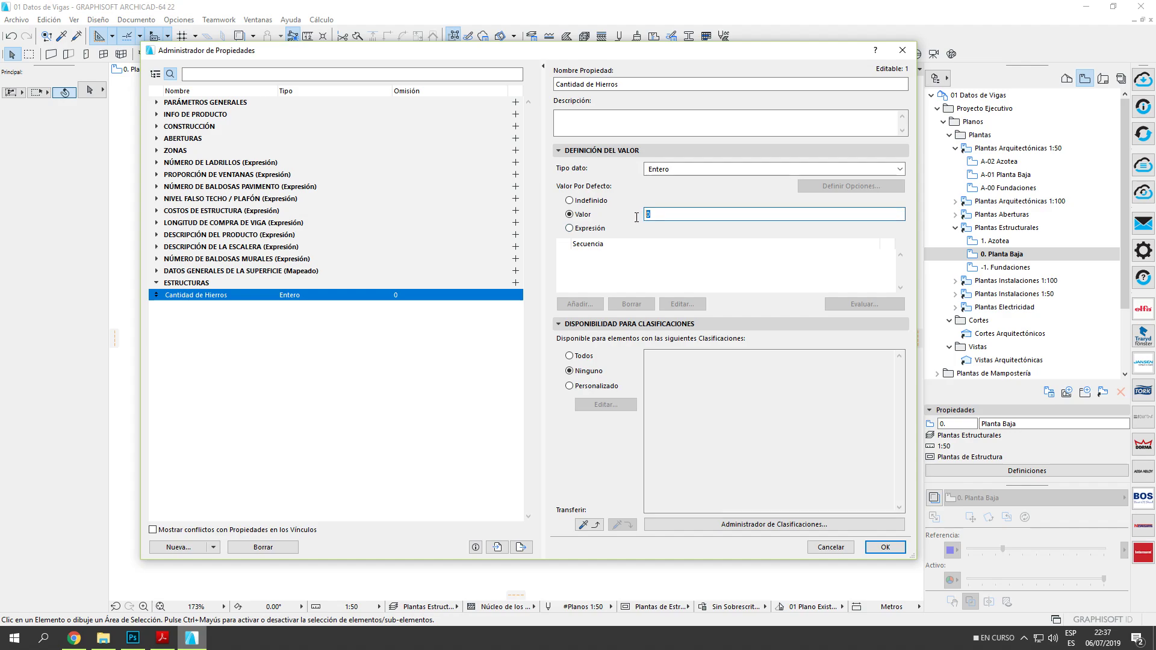
click(599, 203)
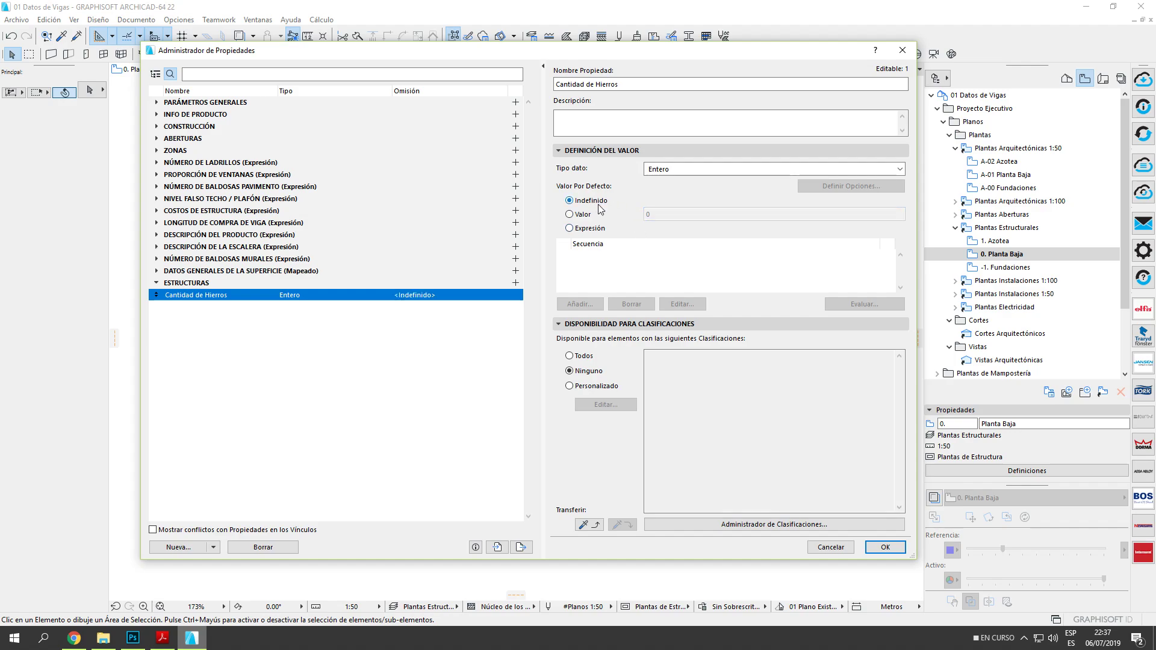
click(583, 215)
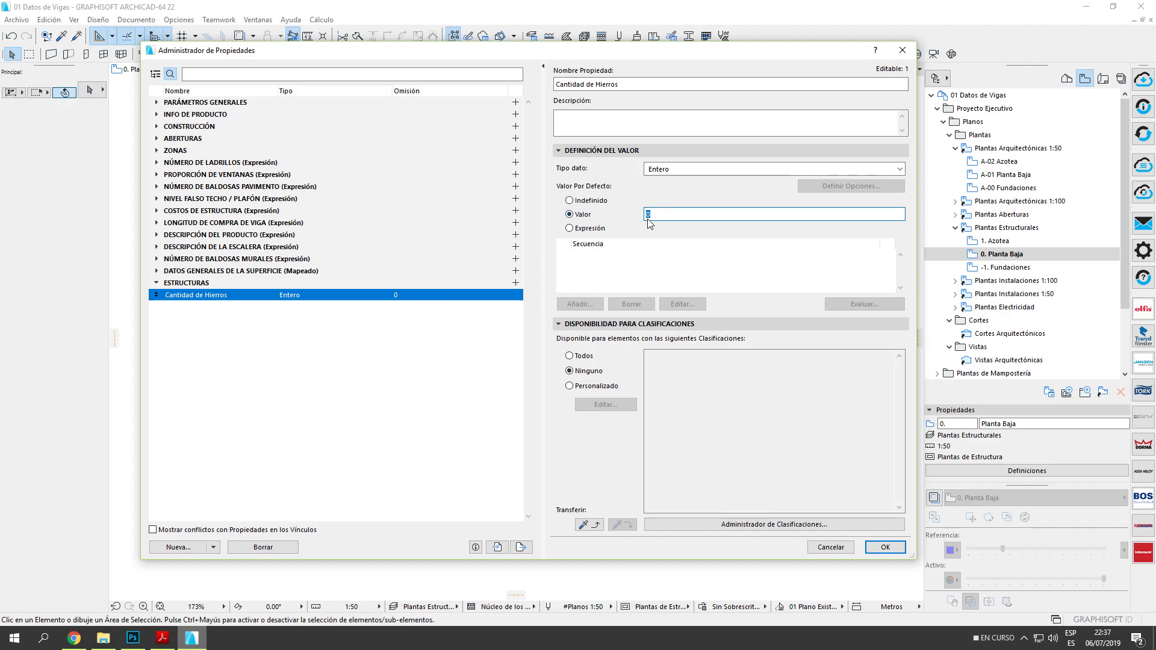
text(4)
click(596, 206)
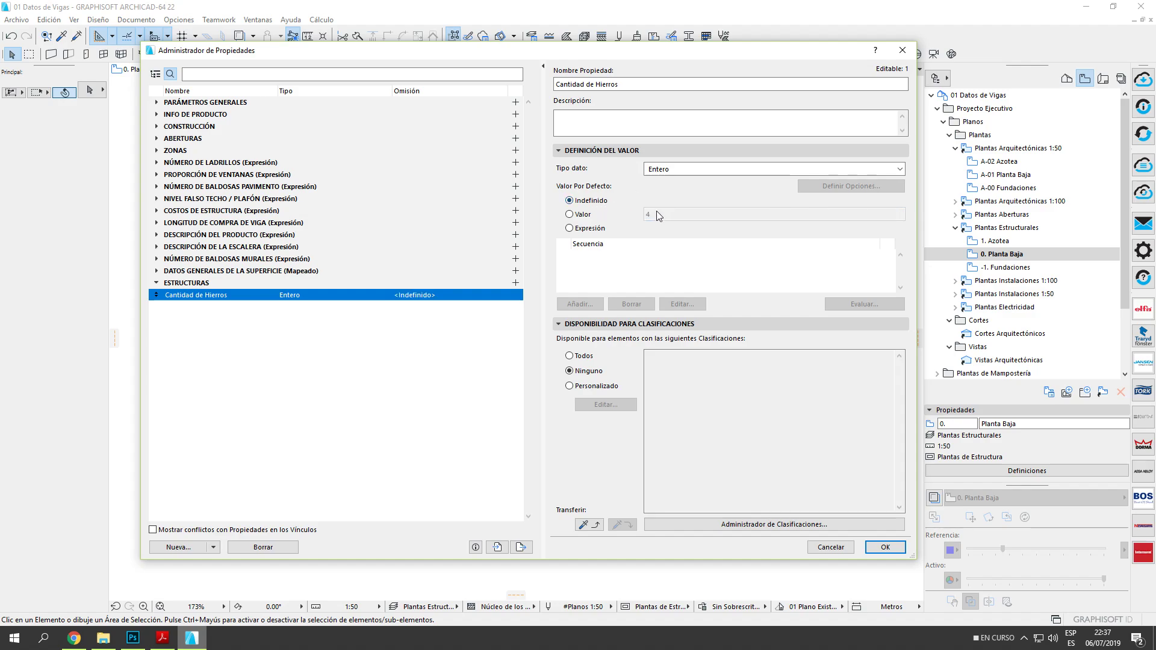
click(594, 215)
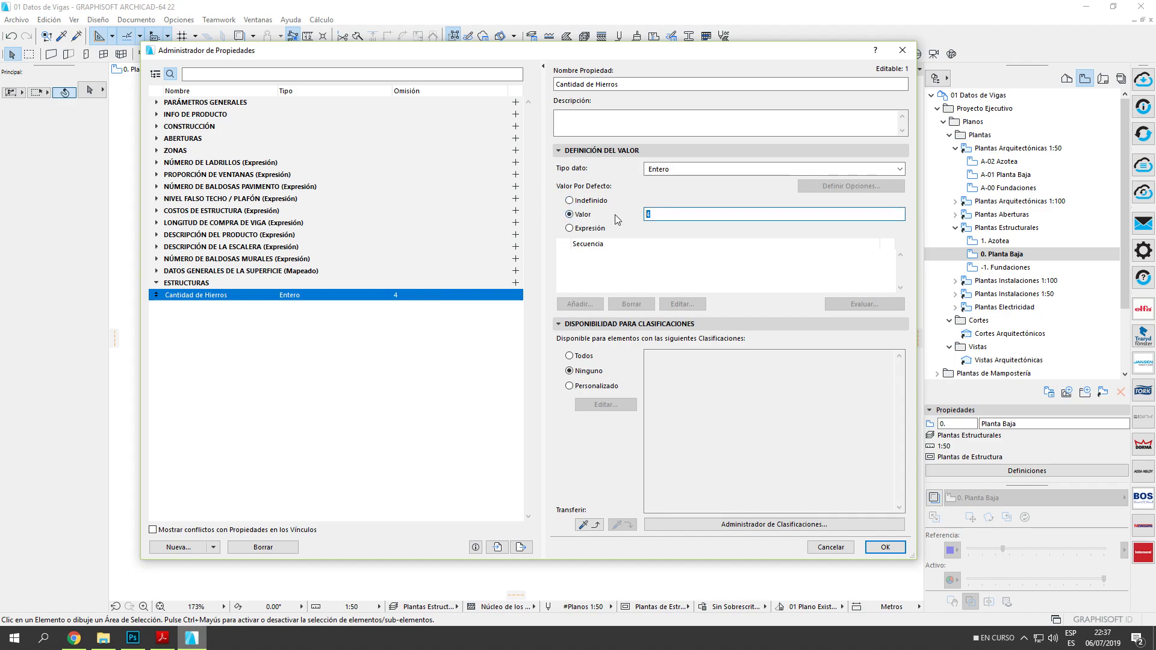
click(590, 201)
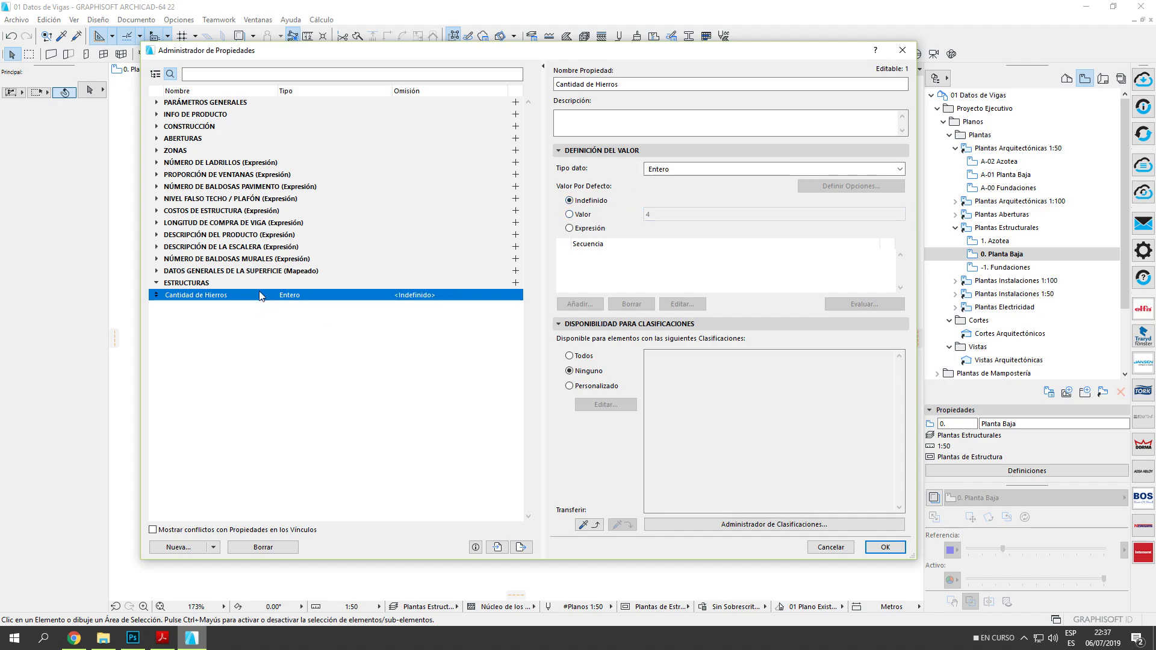
Consult the PDF's beam notes and add a property named "Diámetro de Hierros" to the ESTRUCTURAS group.
click(162, 638)
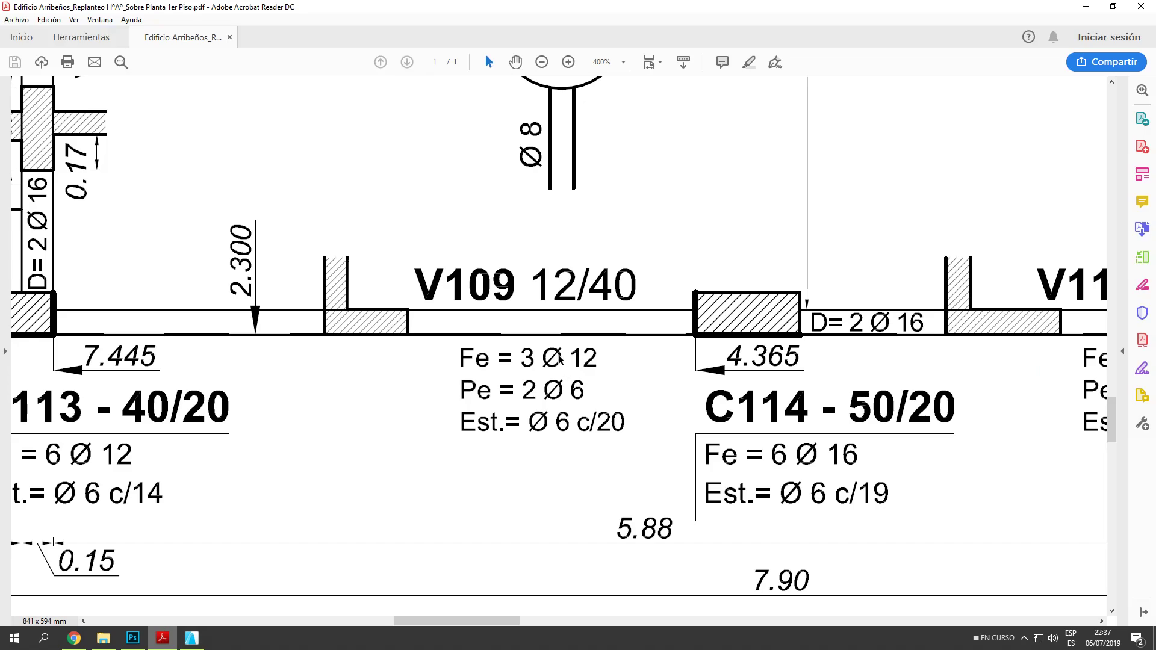
click(191, 638)
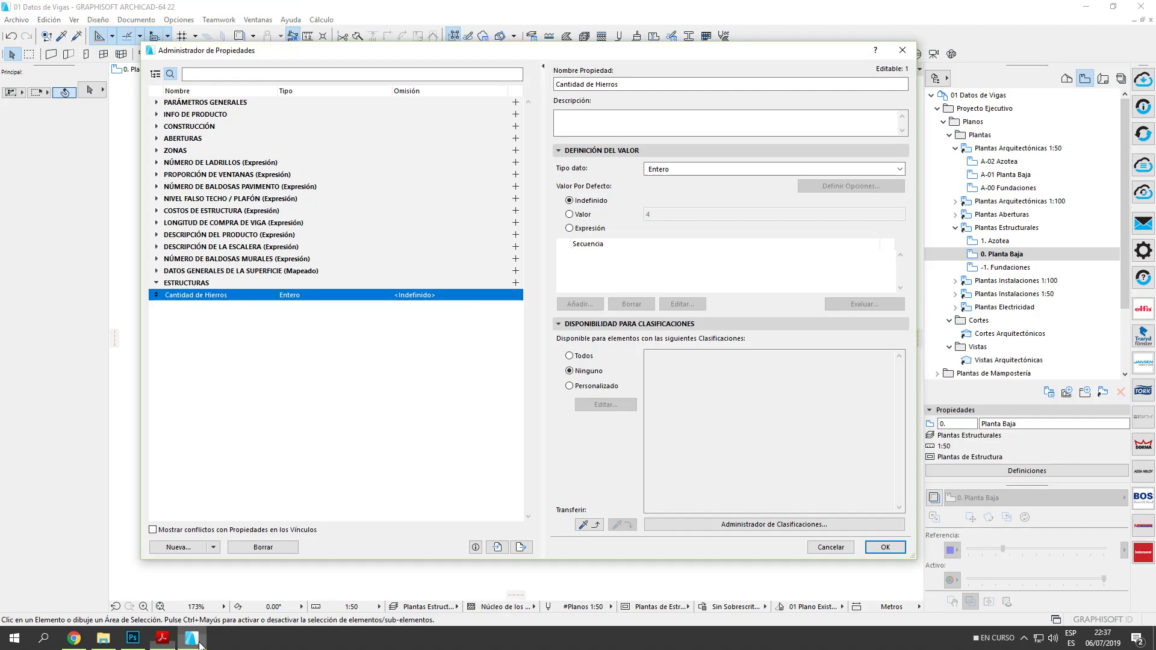
click(179, 547)
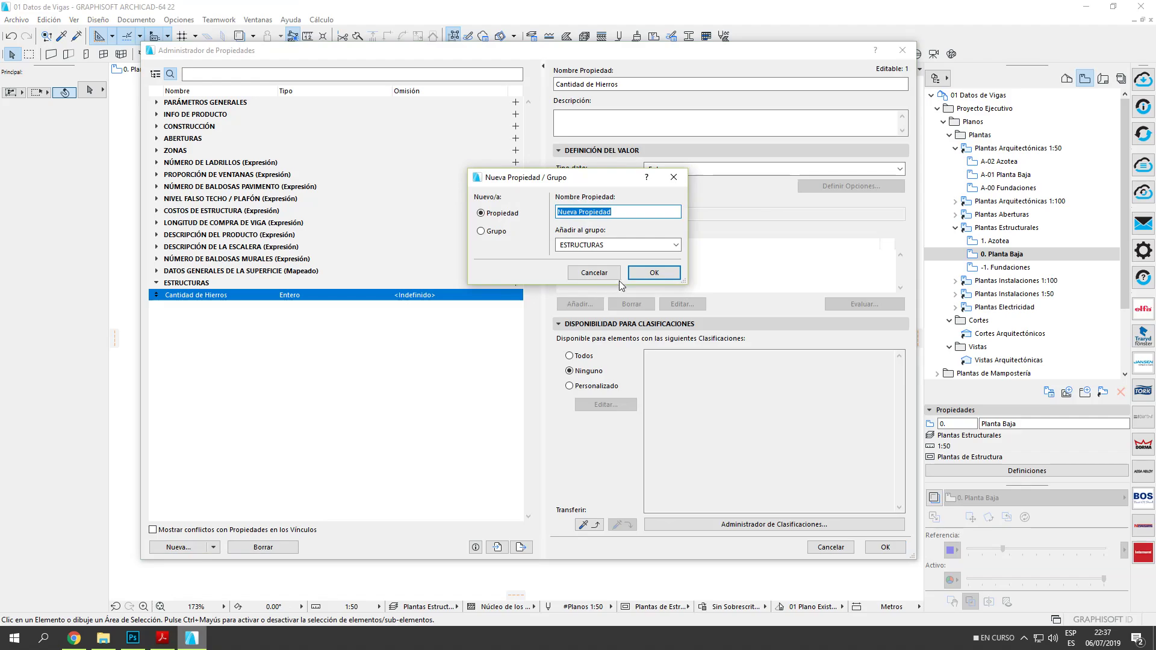
text(Diámetro de Hierros)
key(Return)
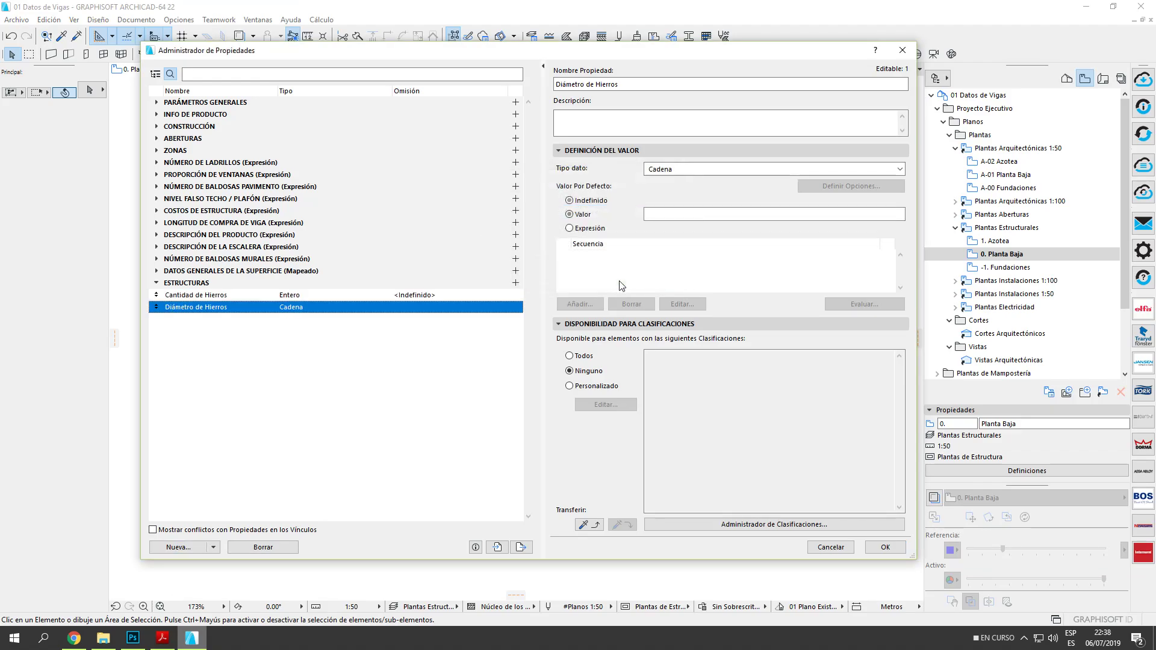
Try Ø14 as the default text value of "Diámetro de Hierros", and set its default to Indefinido.
click(691, 172)
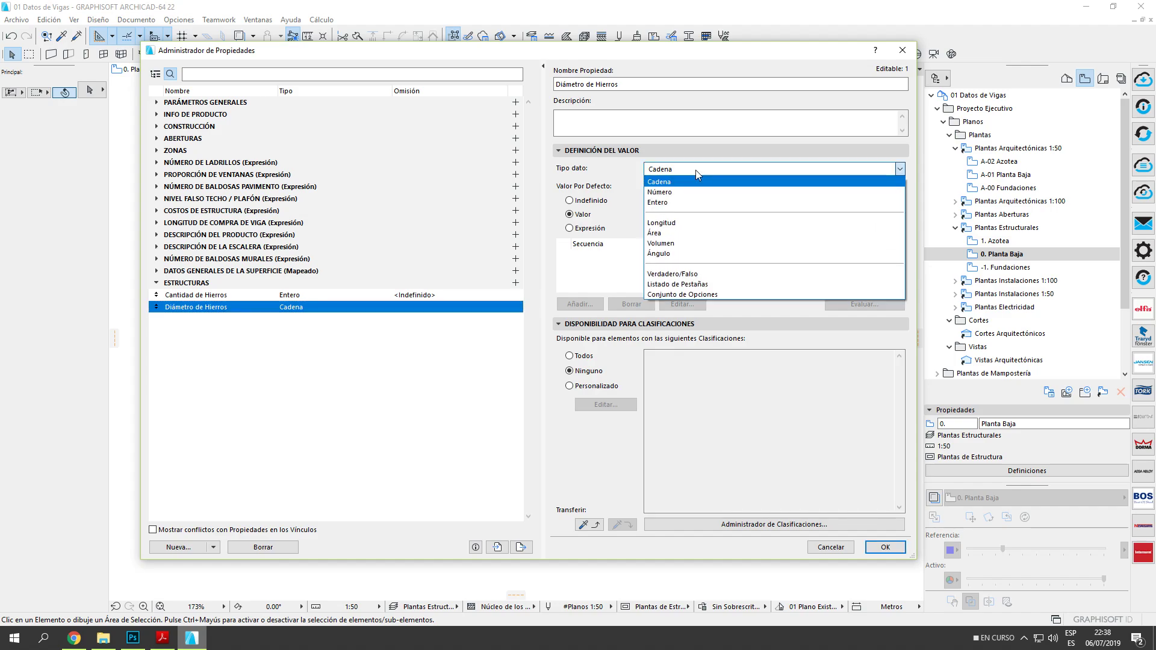
click(614, 253)
click(594, 202)
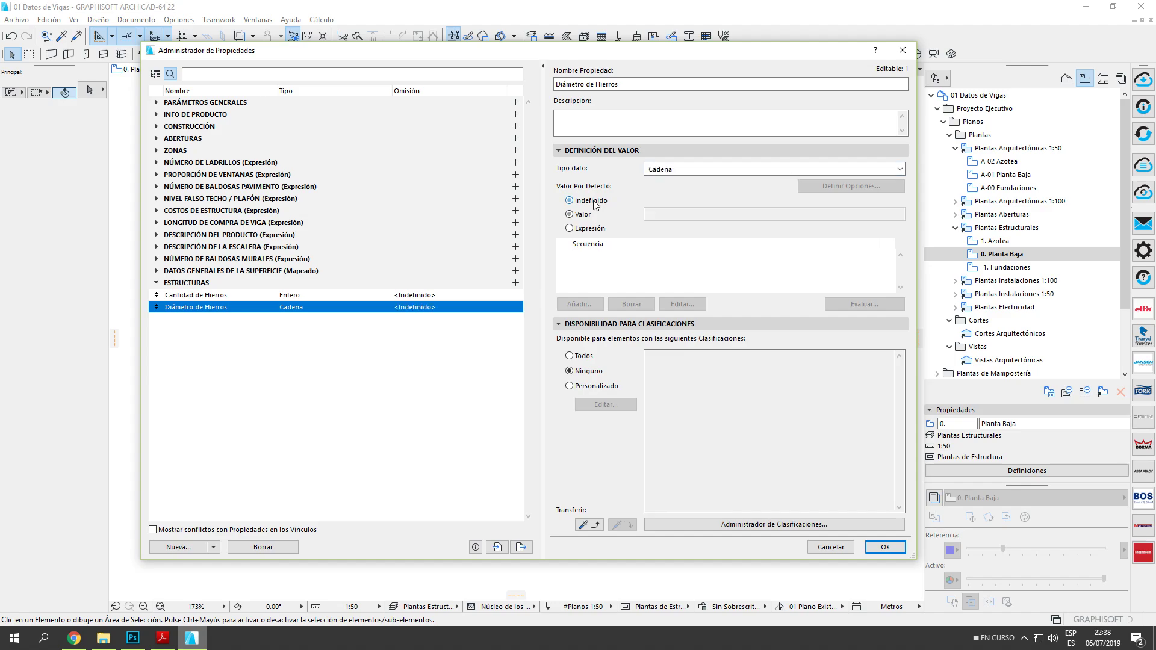
click(584, 215)
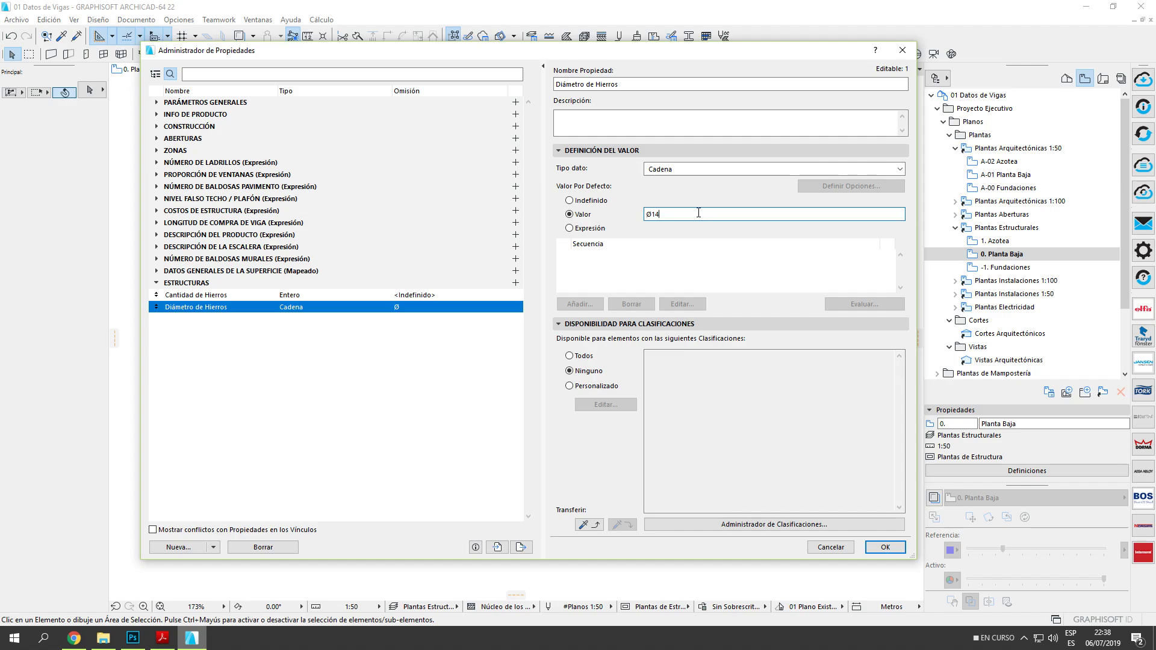
key(ctrl+a)
click(604, 204)
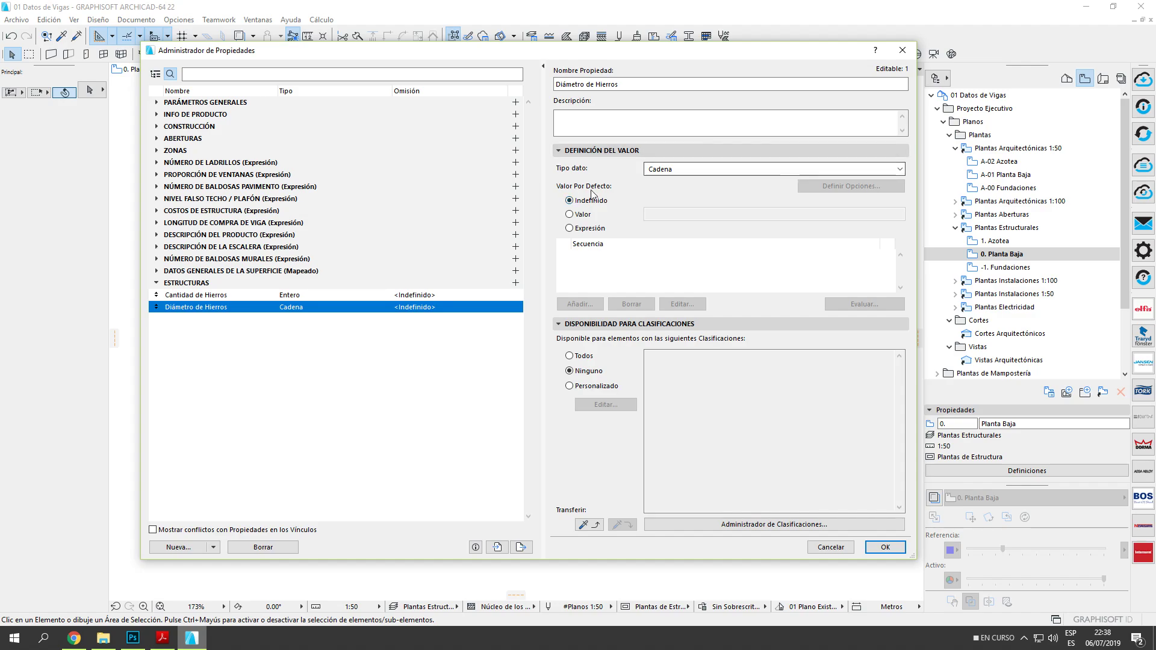
Change the data type of "Diámetro de Hierros" to Conjunto de Opciones and add three more entries to its option list.
click(685, 170)
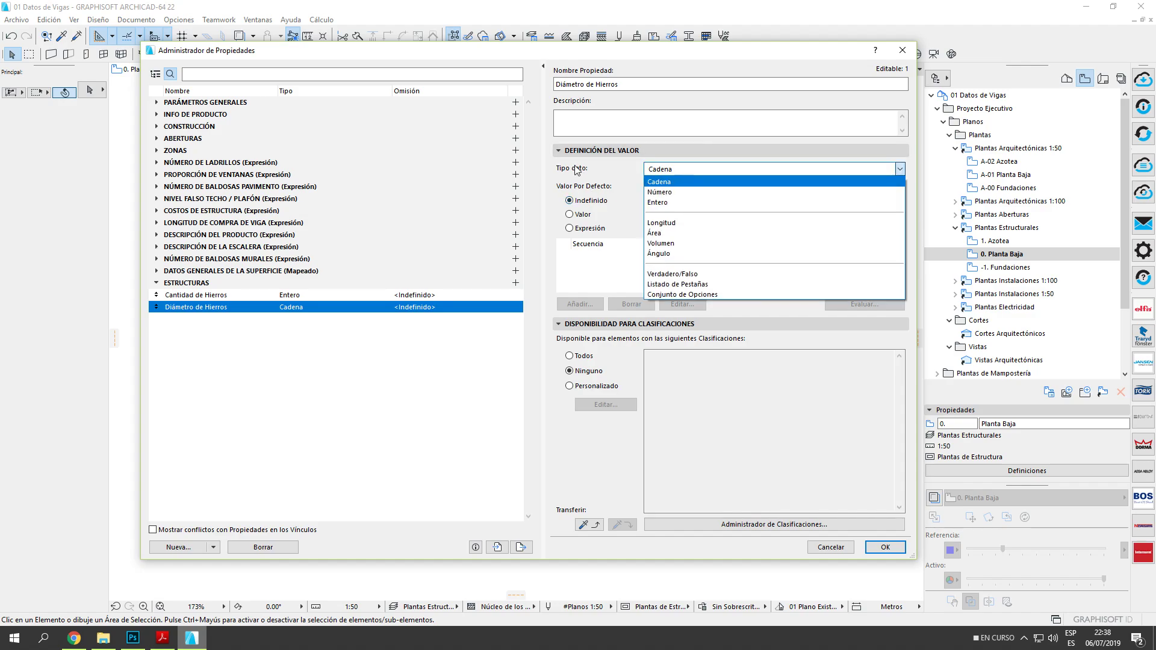
click(694, 294)
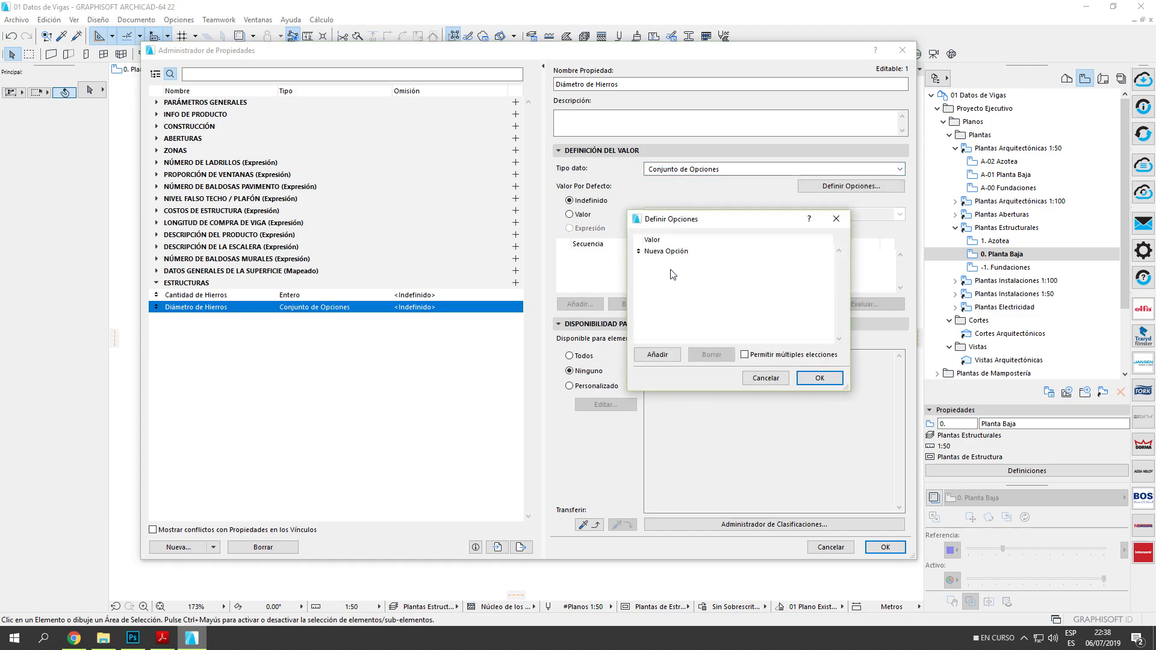
click(658, 355)
click(658, 354)
click(657, 355)
Name the four diameter options Ø8, Ø10, Ø12 and Ø14, and accept the option list.
click(700, 252)
click(701, 252)
text(Ø8)
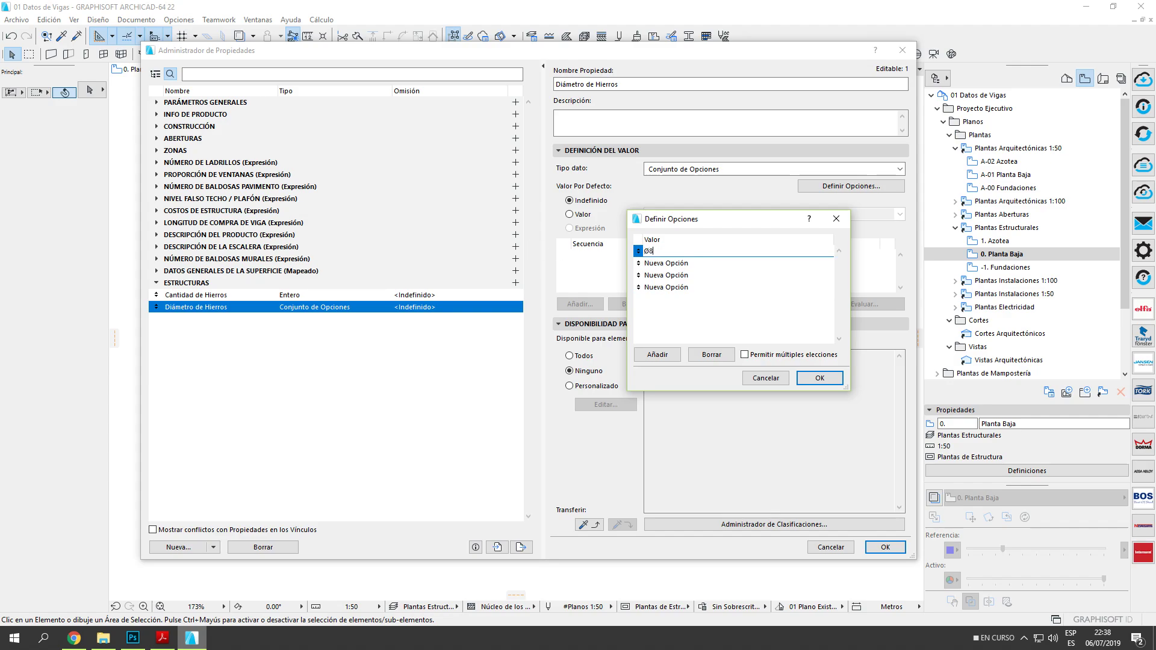
click(702, 263)
text(Ø10)
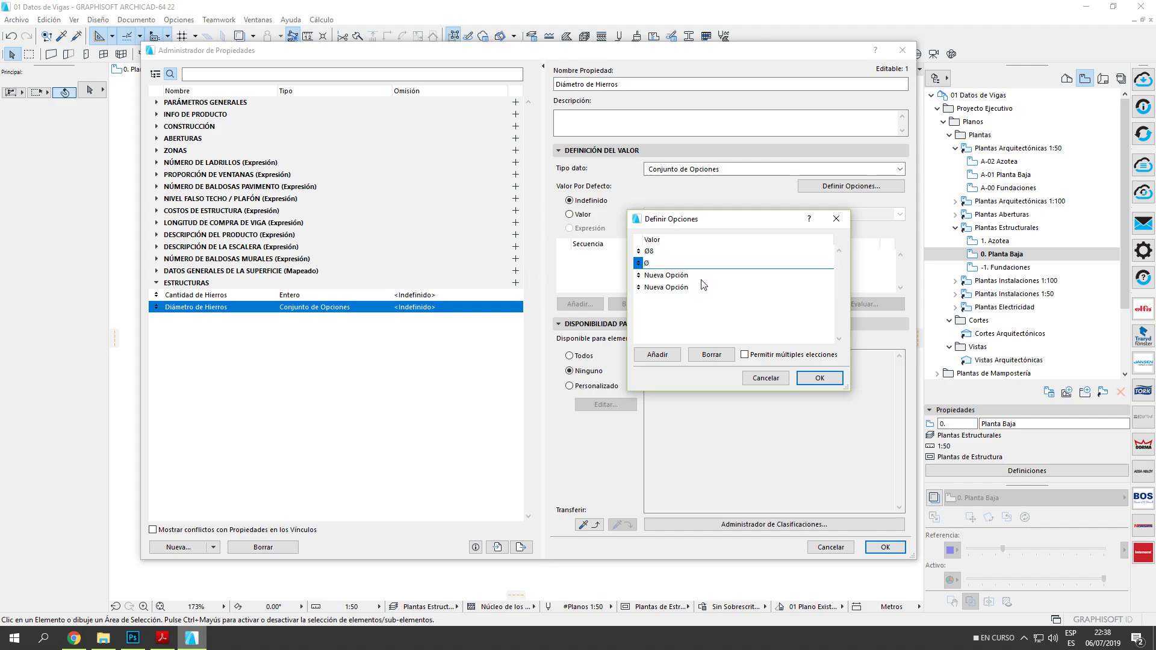
click(702, 277)
text(Ø12)
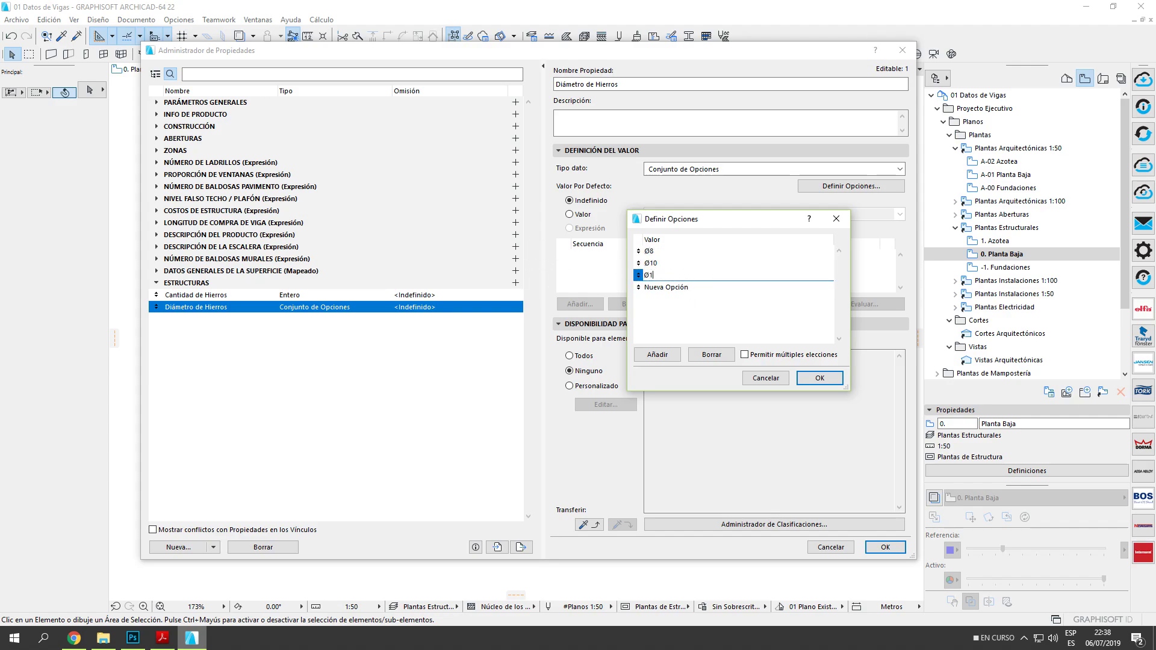
click(698, 287)
text(Ø14)
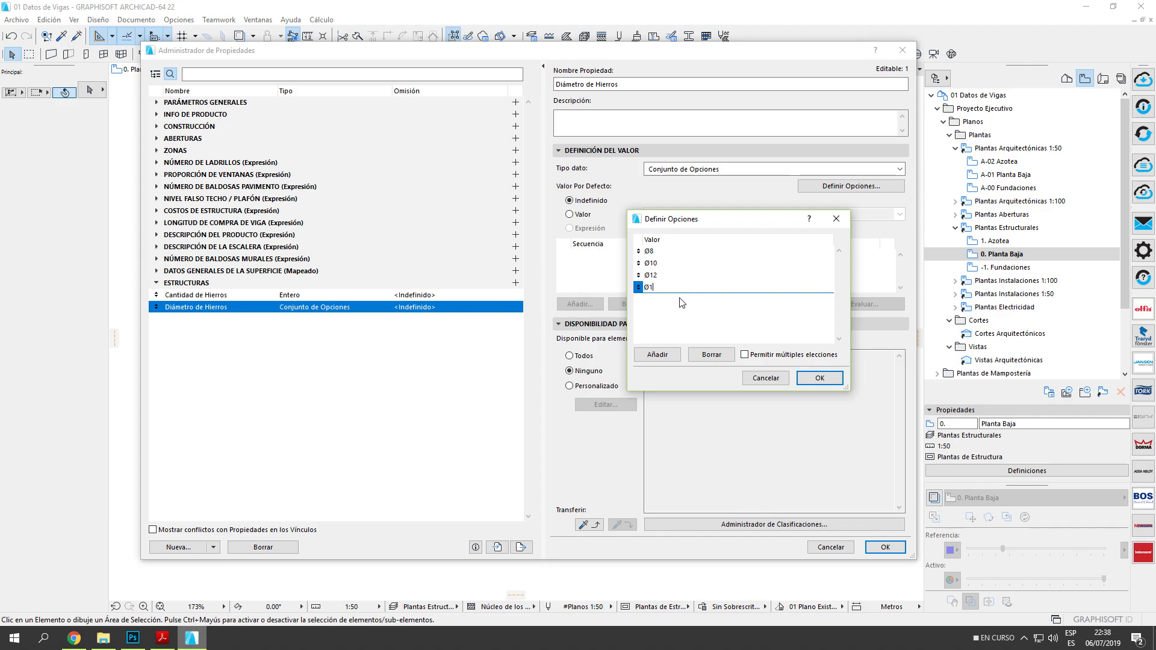
click(704, 306)
click(803, 378)
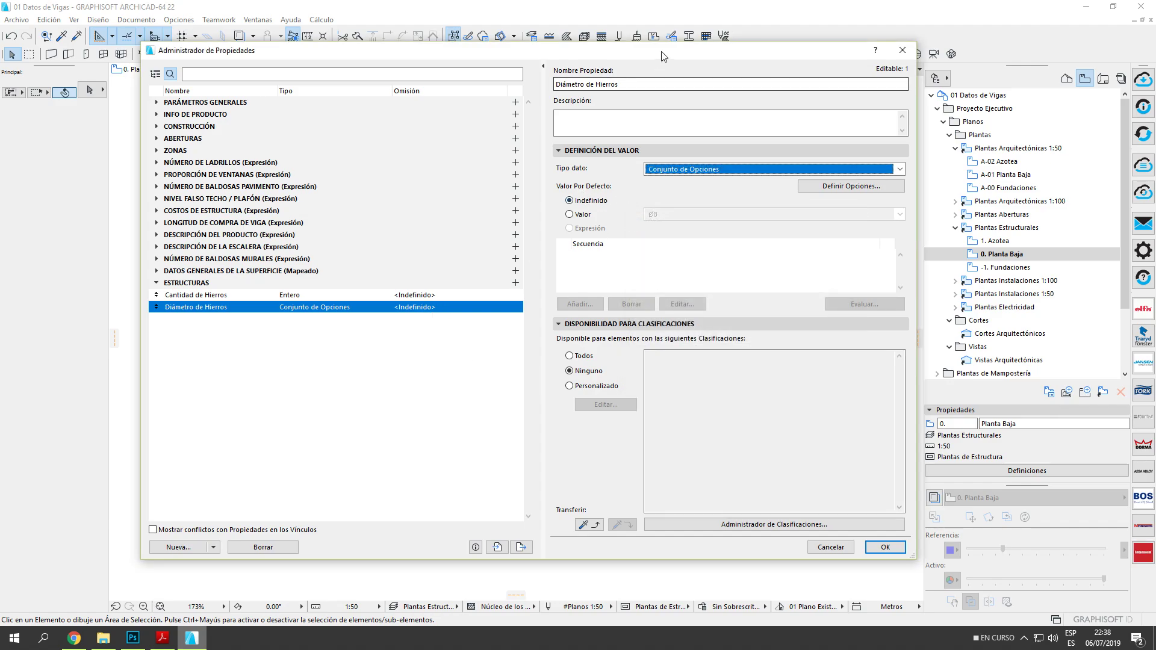
Try a fixed default value for "Diámetro de Hierros", view the selectable diameters, and return the default to Indefinido.
drag(662, 51, 651, 59)
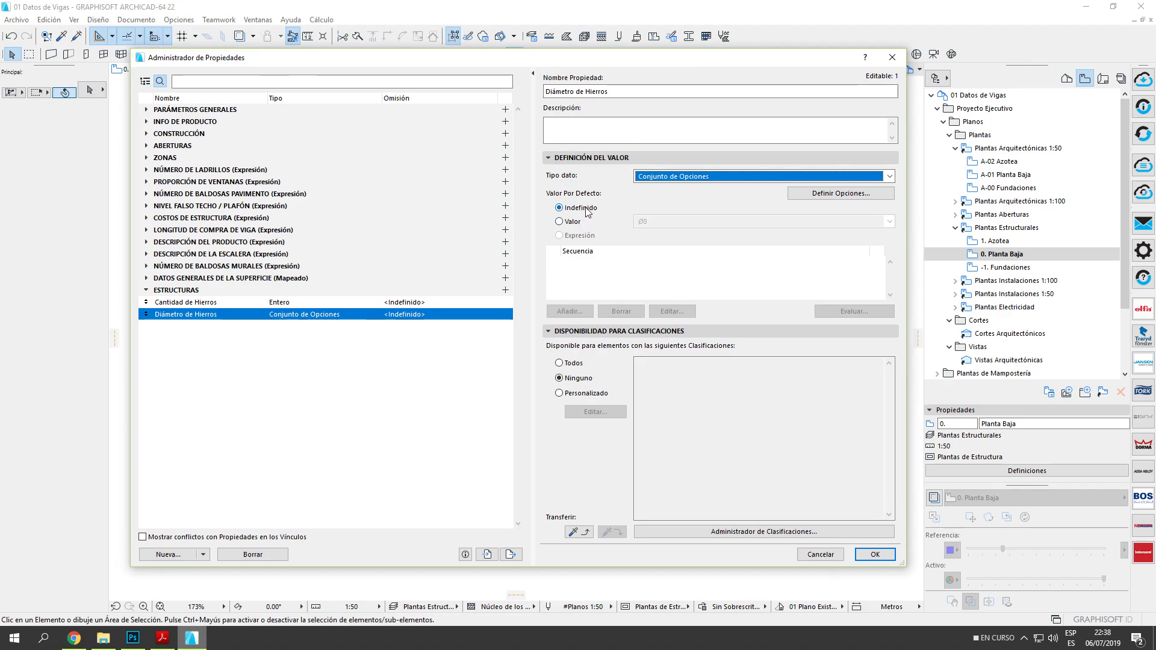
click(572, 222)
click(664, 222)
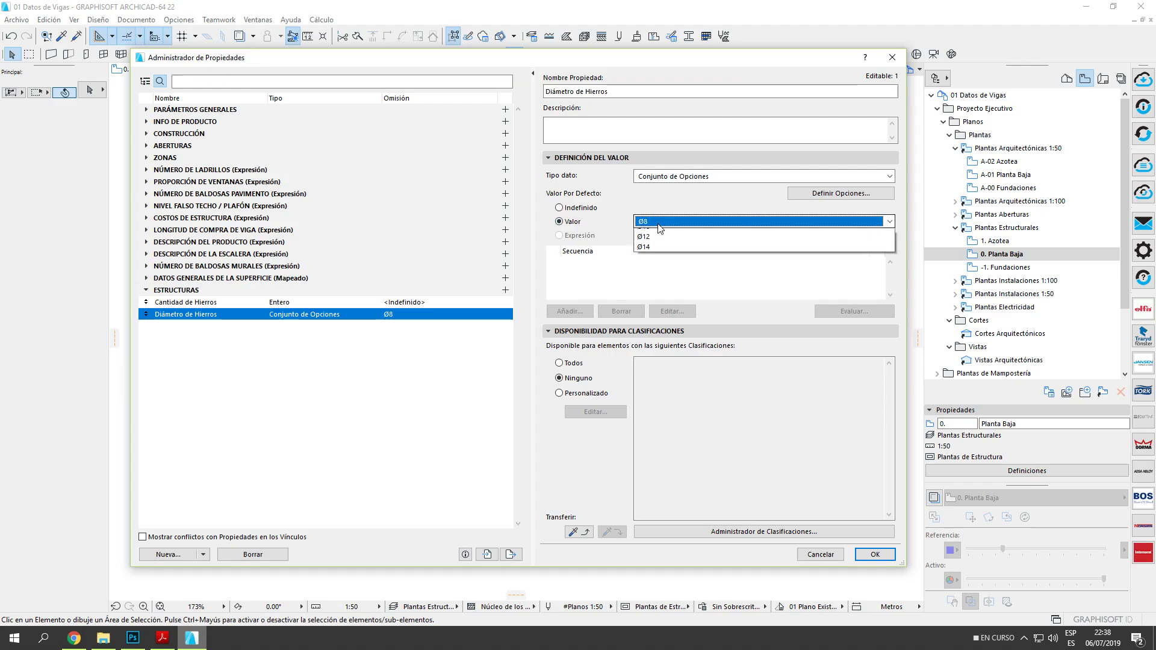
click(609, 218)
click(574, 208)
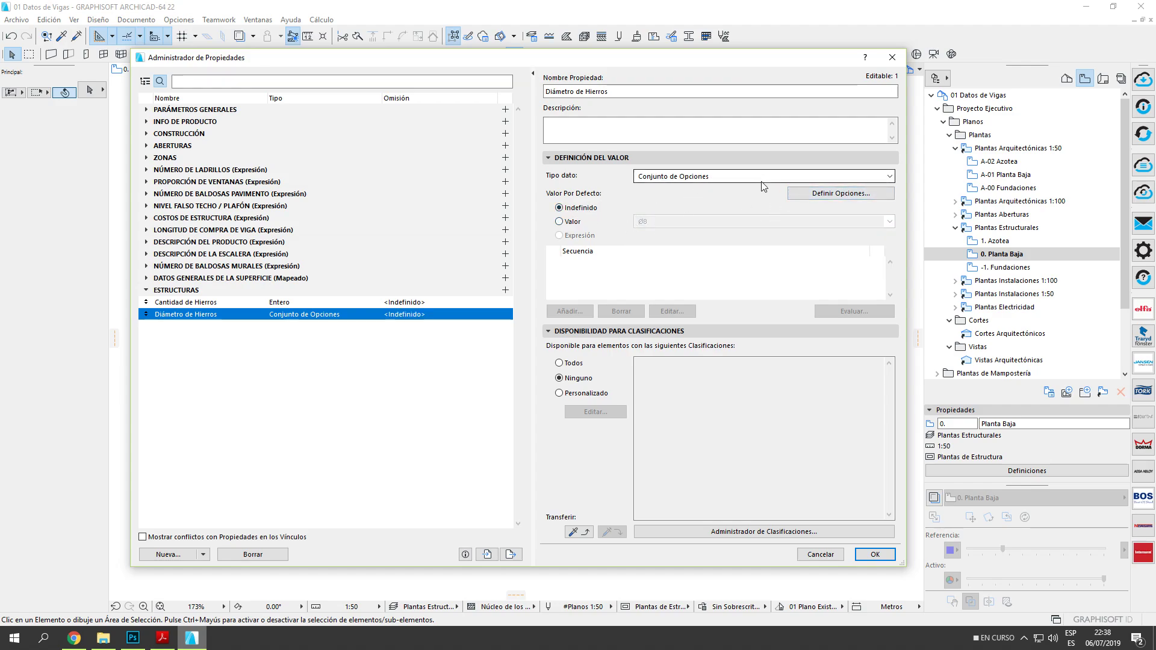
Review the defined diameter options of "Diámetro de Hierros" and close the list without changes.
click(801, 177)
click(807, 181)
click(835, 198)
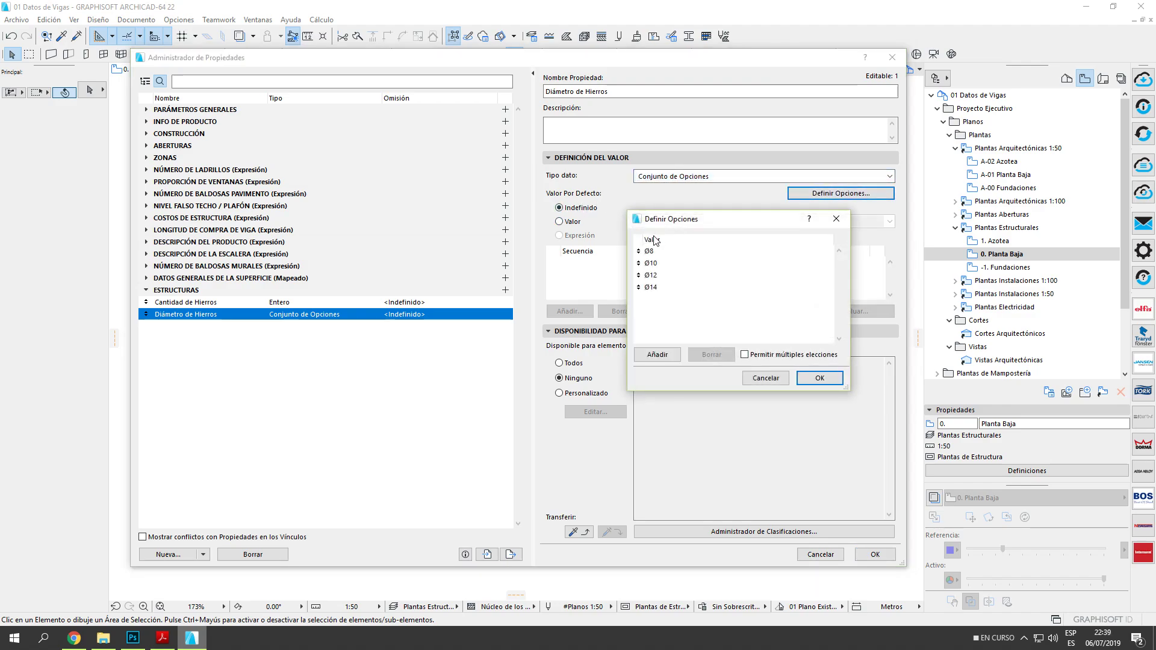
click(766, 378)
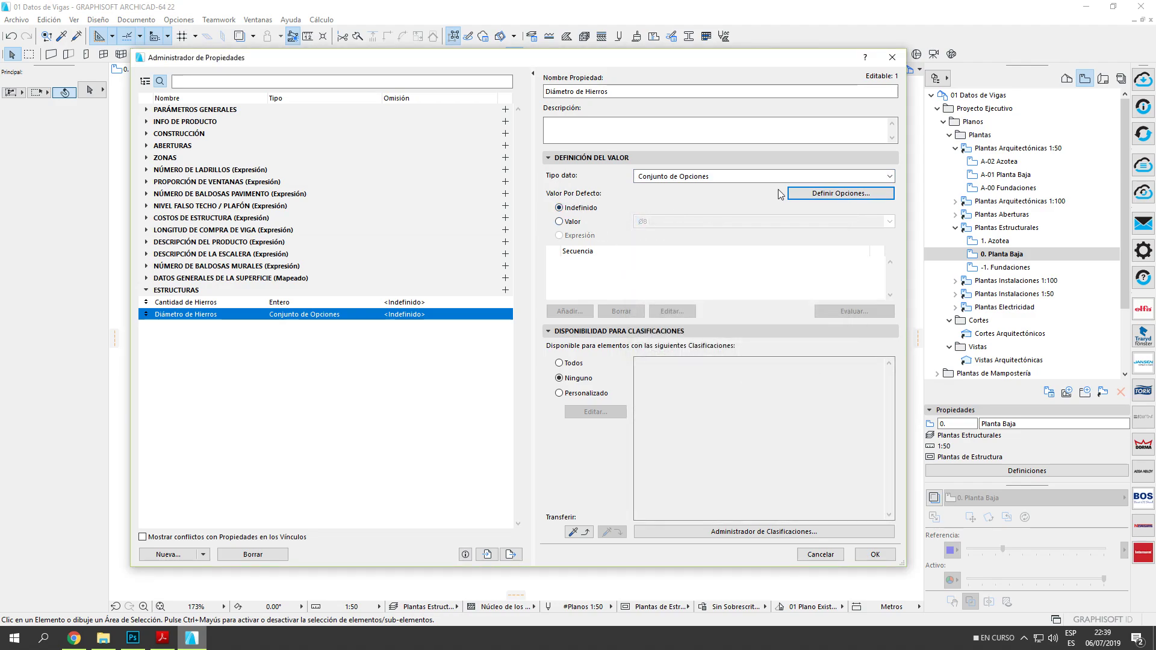
Make "Cantidad de Hierros" and "Diámetro de Hierros" together available only to the Viga classification, and accept the property manager.
click(333, 303)
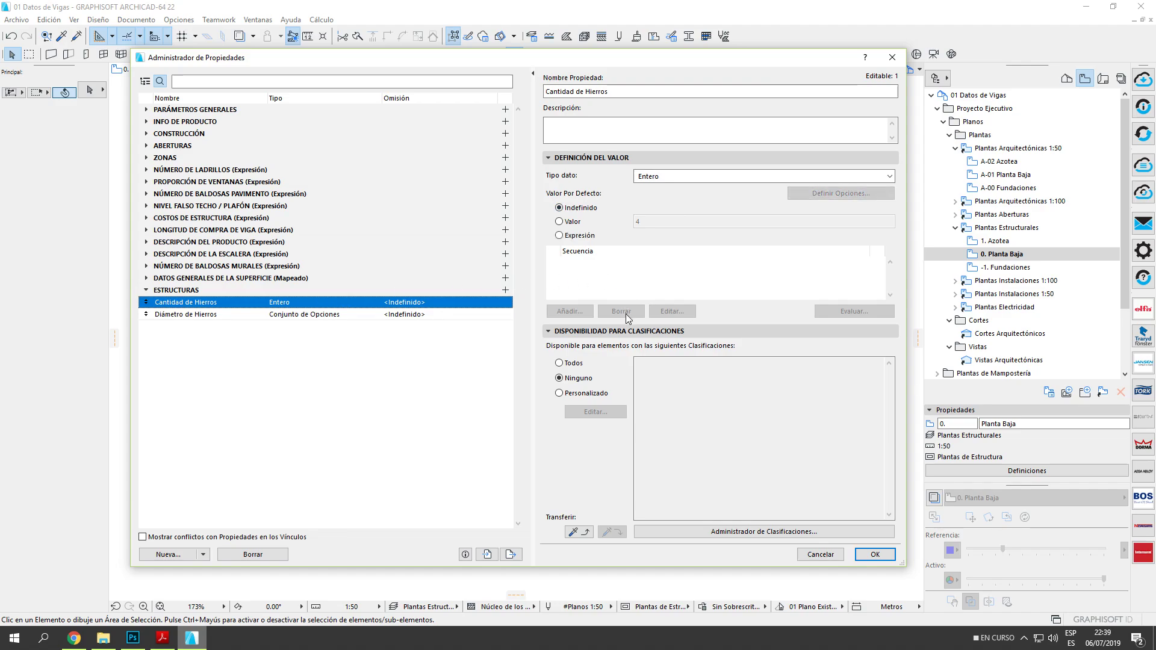
shift+click(232, 316)
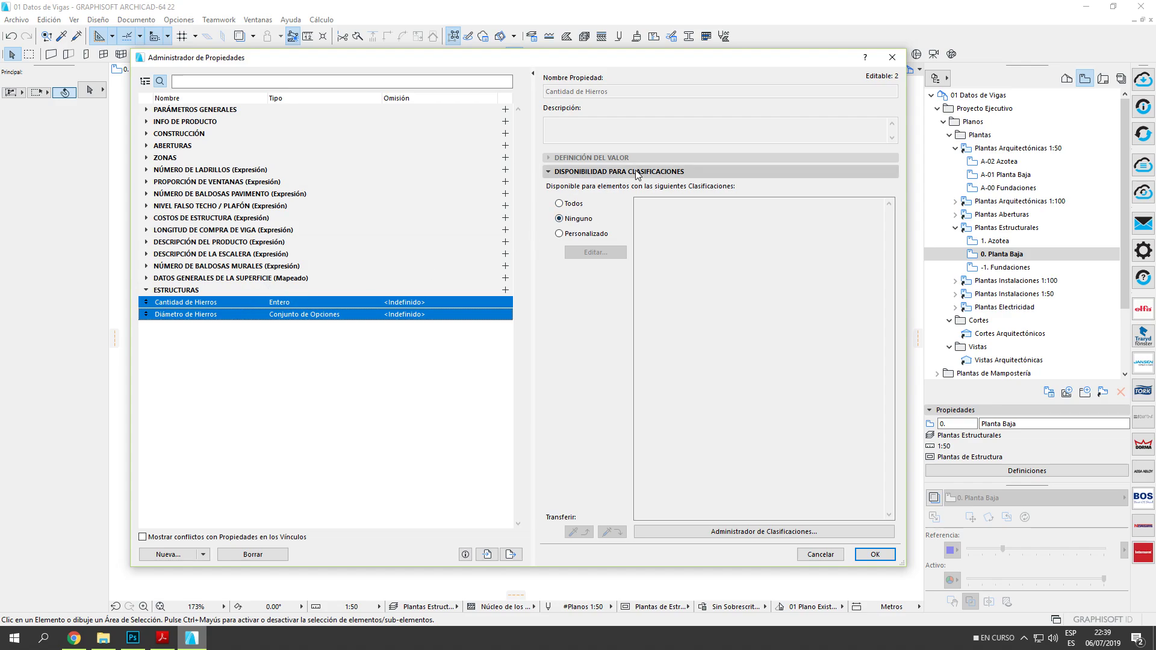
click(589, 235)
click(595, 253)
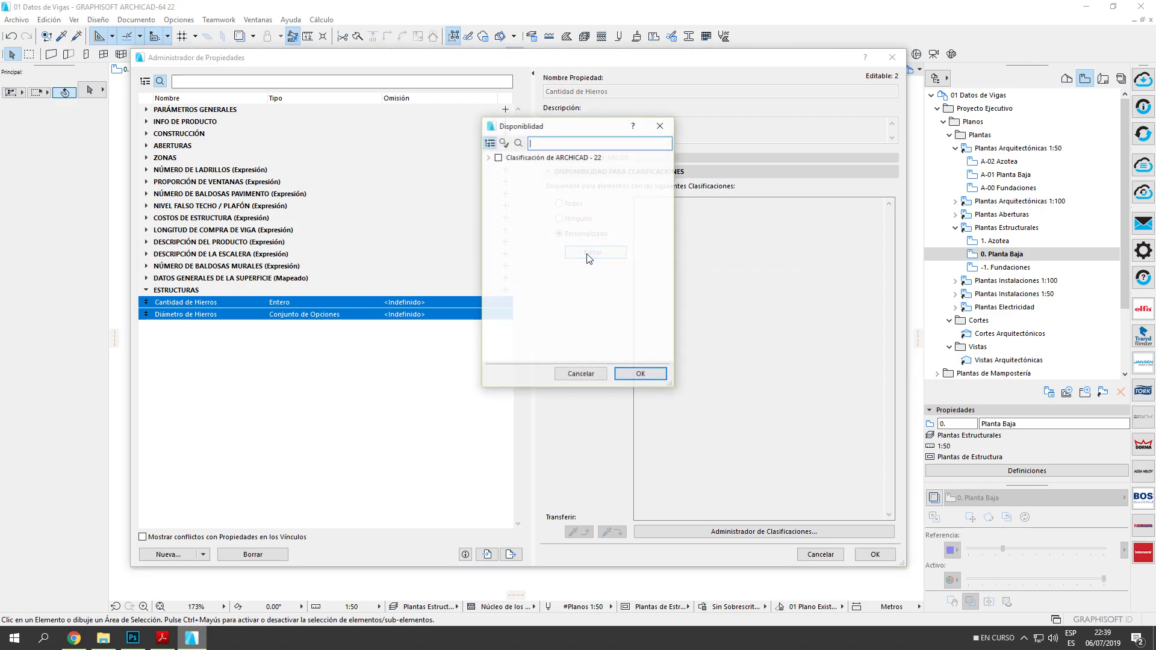
click(494, 169)
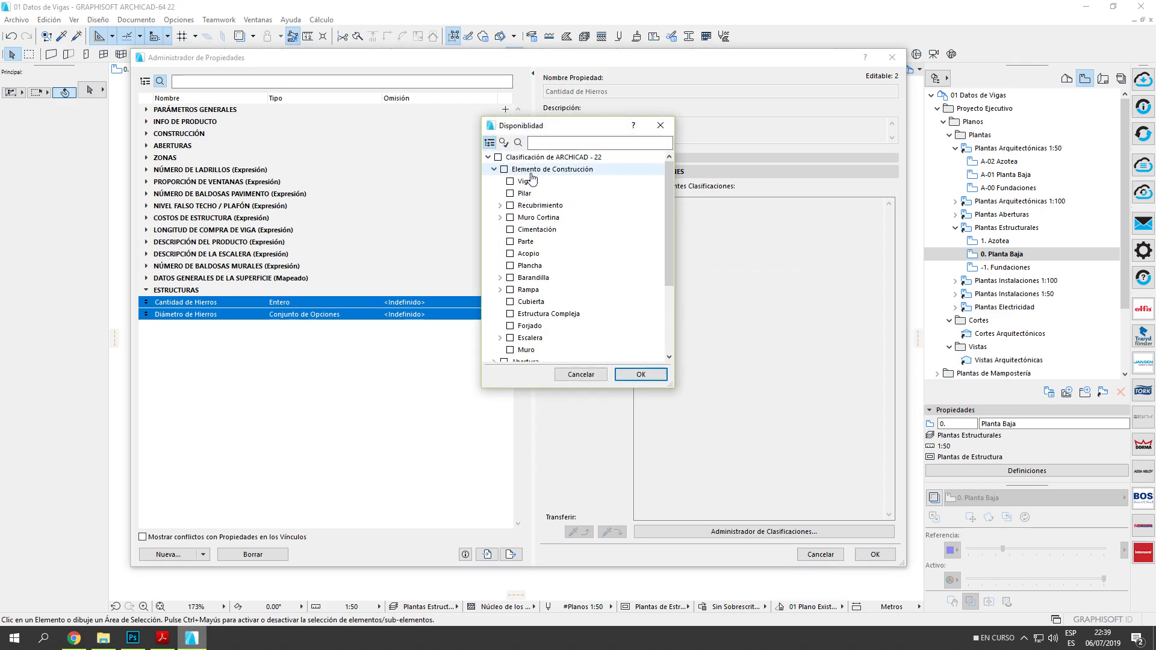
click(510, 182)
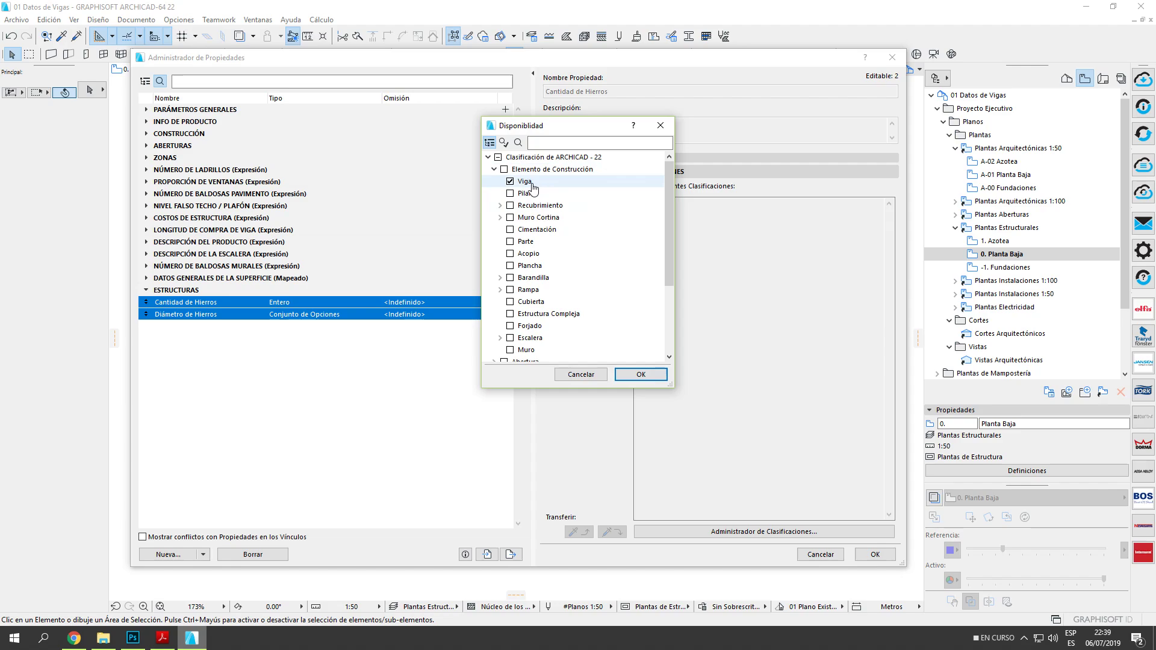
click(641, 374)
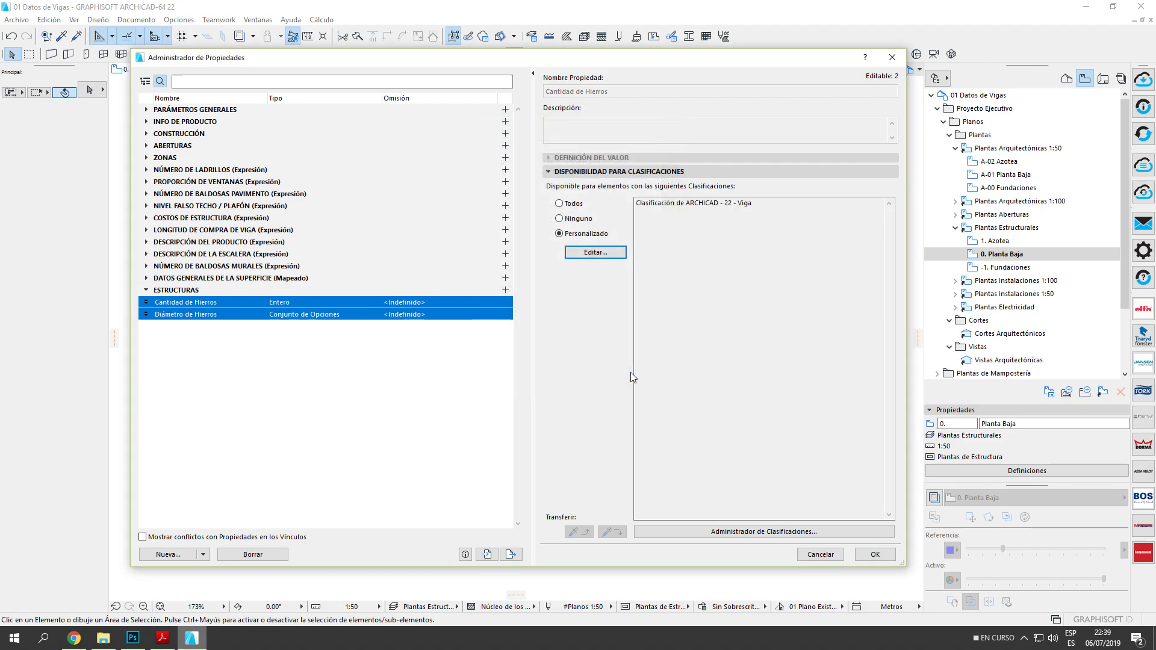
click(875, 555)
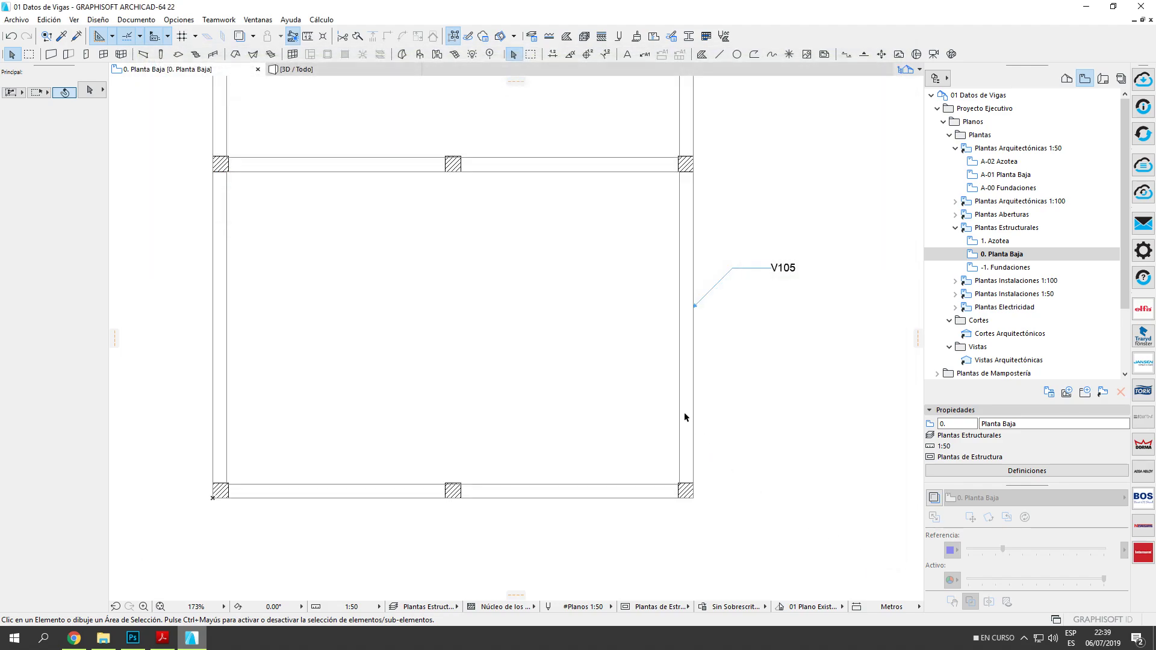
Open the settings of beam V105 and give its "Cantidad de Hierros" property a custom value of 4.
click(694, 398)
key(ctrl+t)
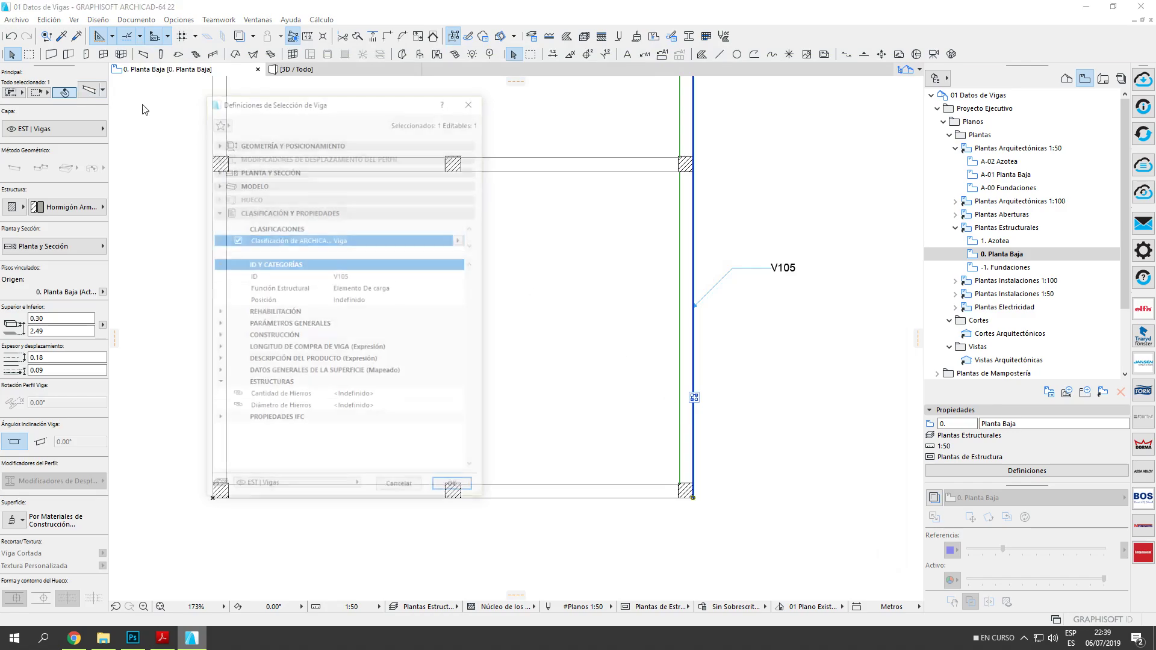
drag(374, 107, 479, 116)
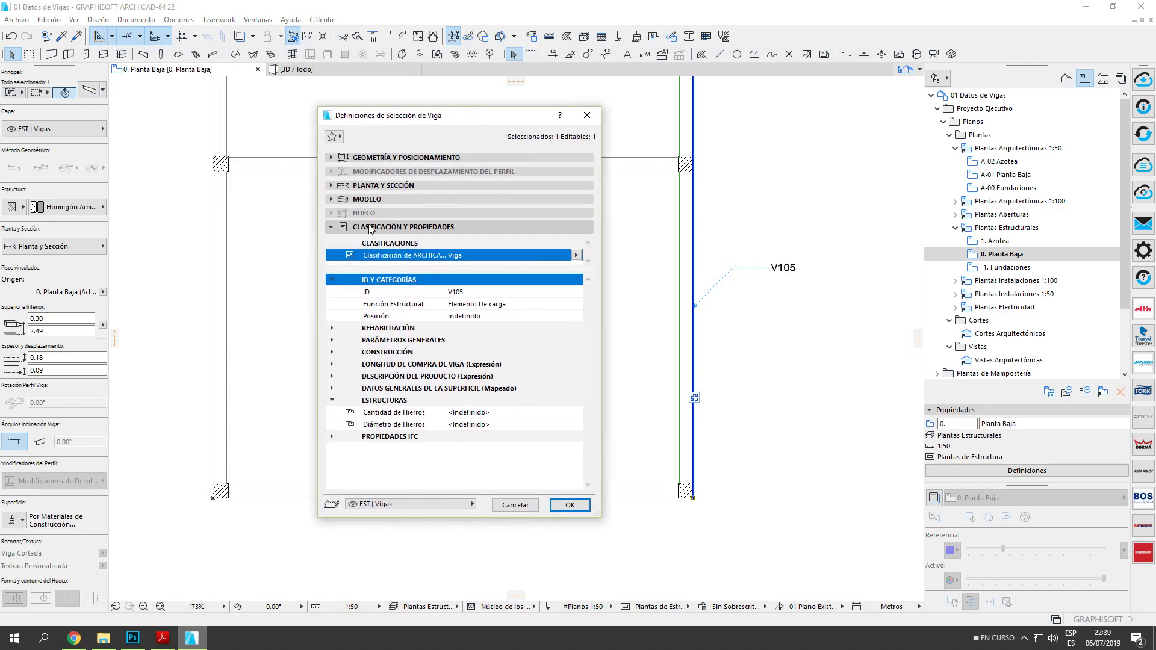
click(332, 401)
click(331, 402)
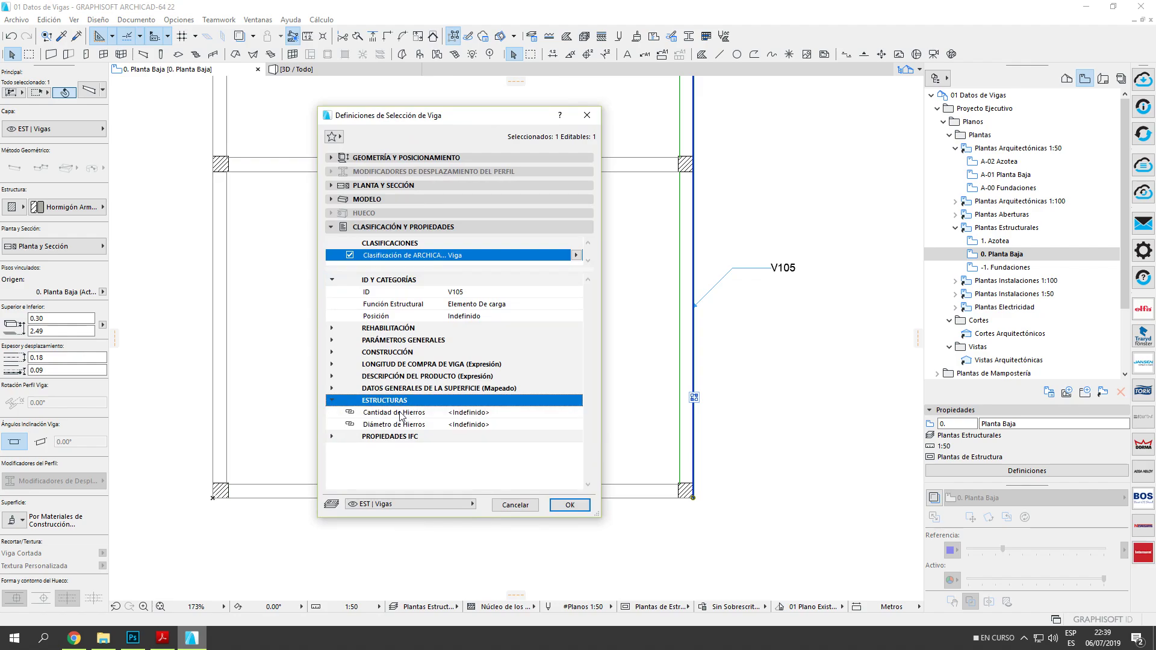
click(400, 413)
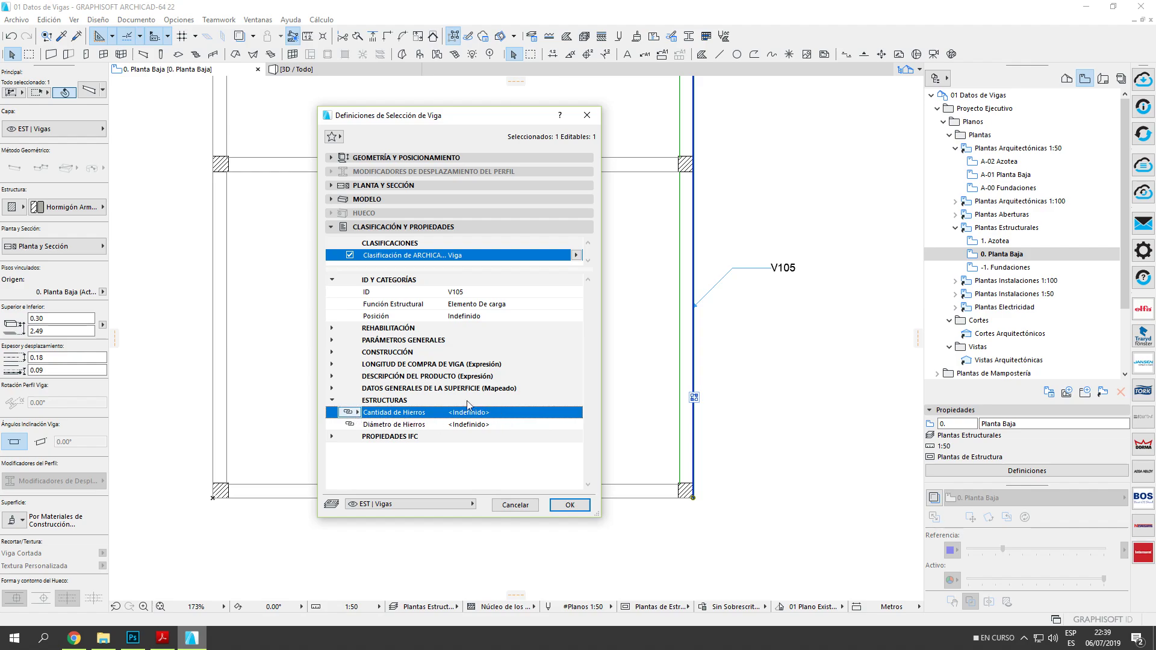
click(351, 413)
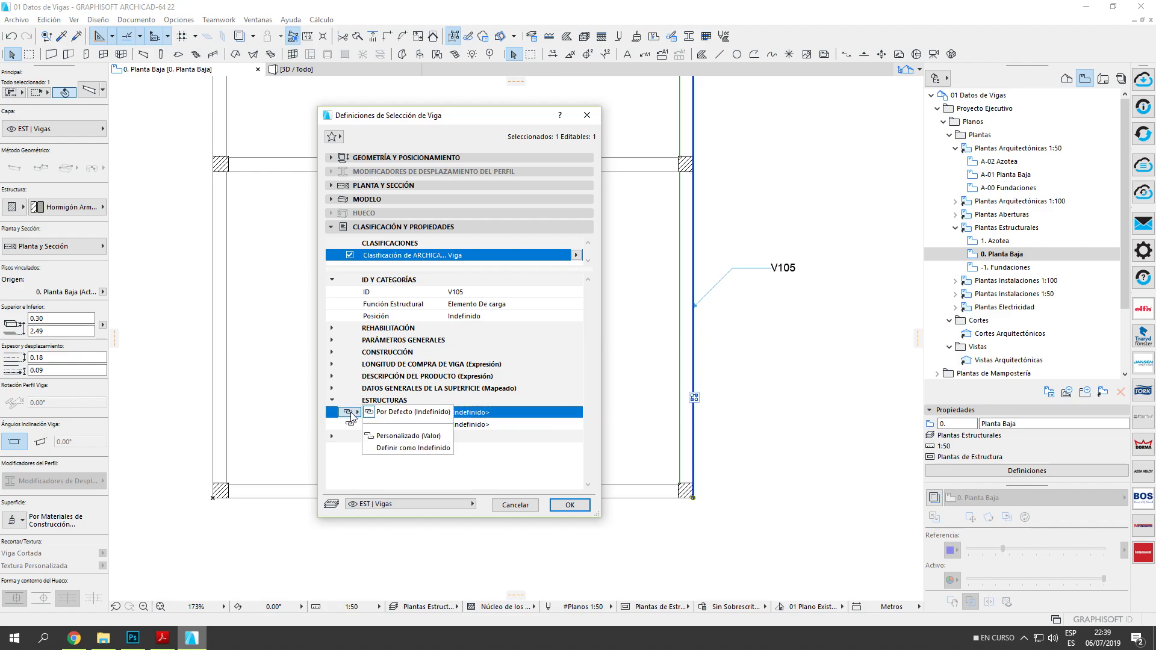
click(414, 437)
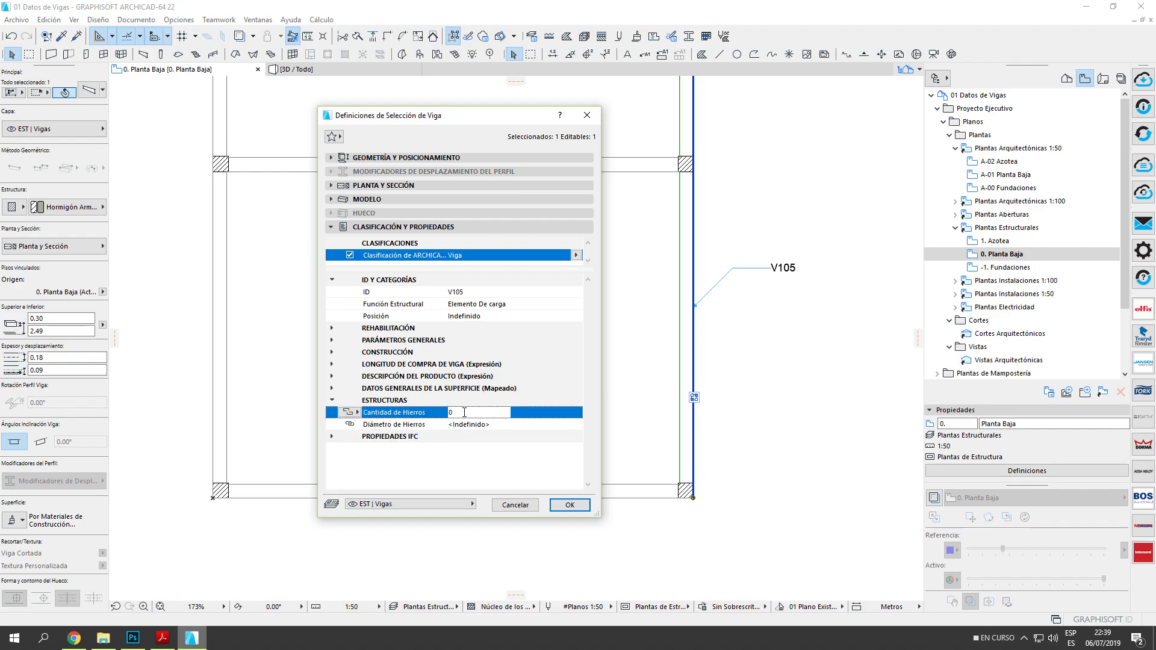
text(4)
Give beam V105's "Diámetro de Hierros" property the custom value Ø12, review the ESTRUCTURAS group and accept the beam settings.
click(352, 427)
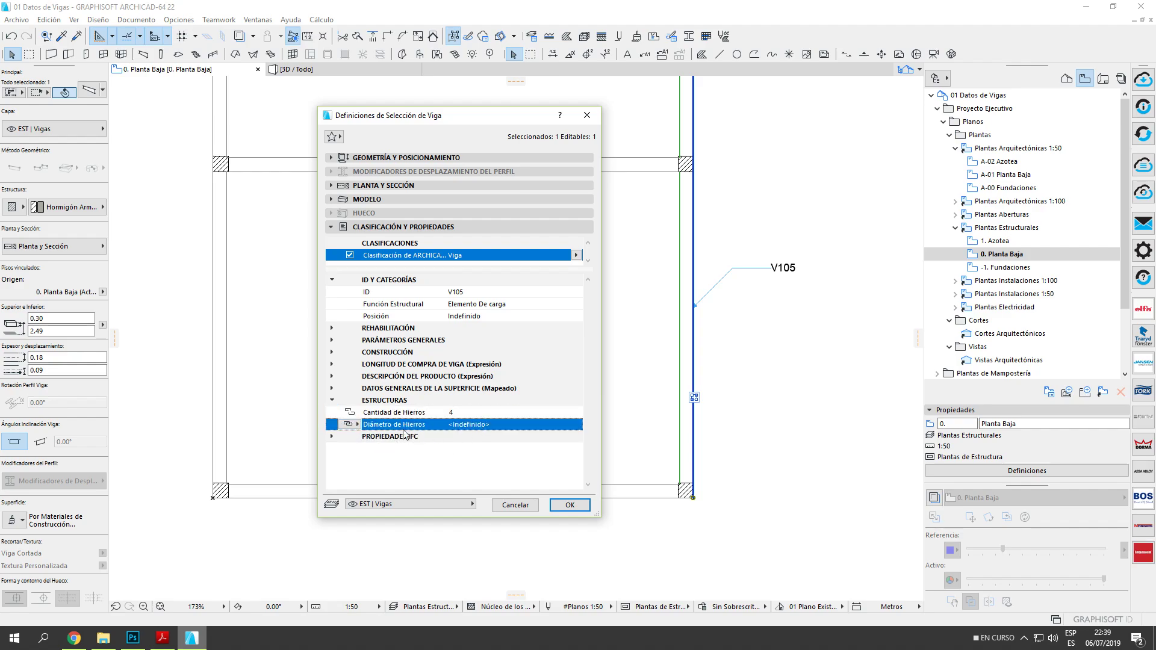
click(357, 426)
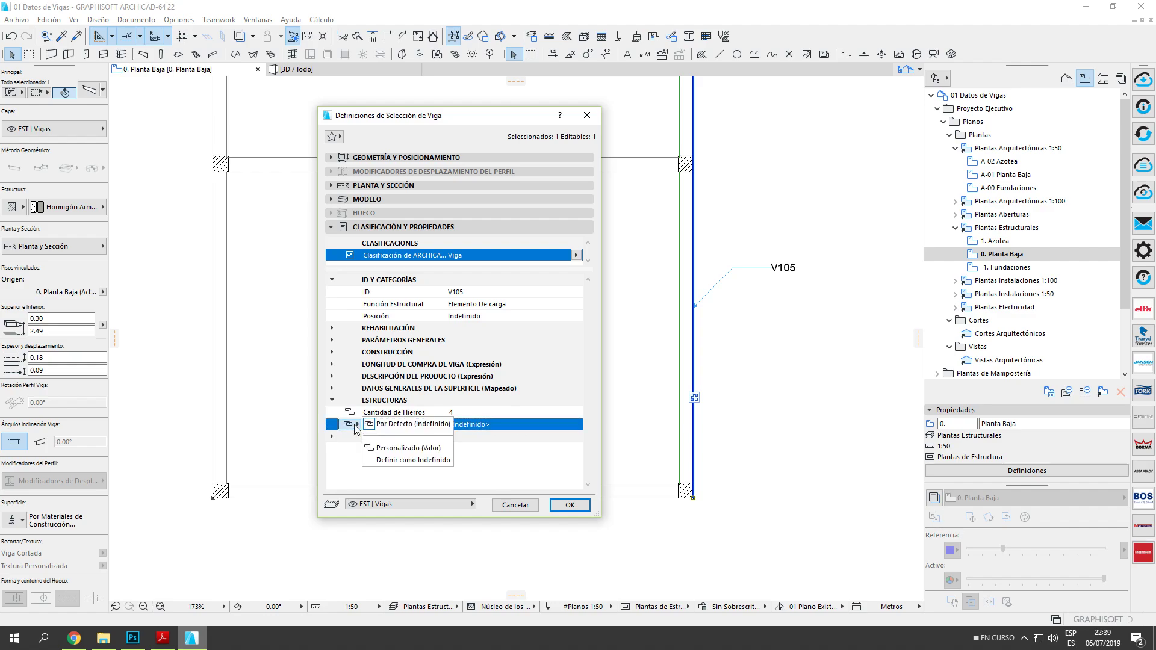
click(405, 448)
click(576, 424)
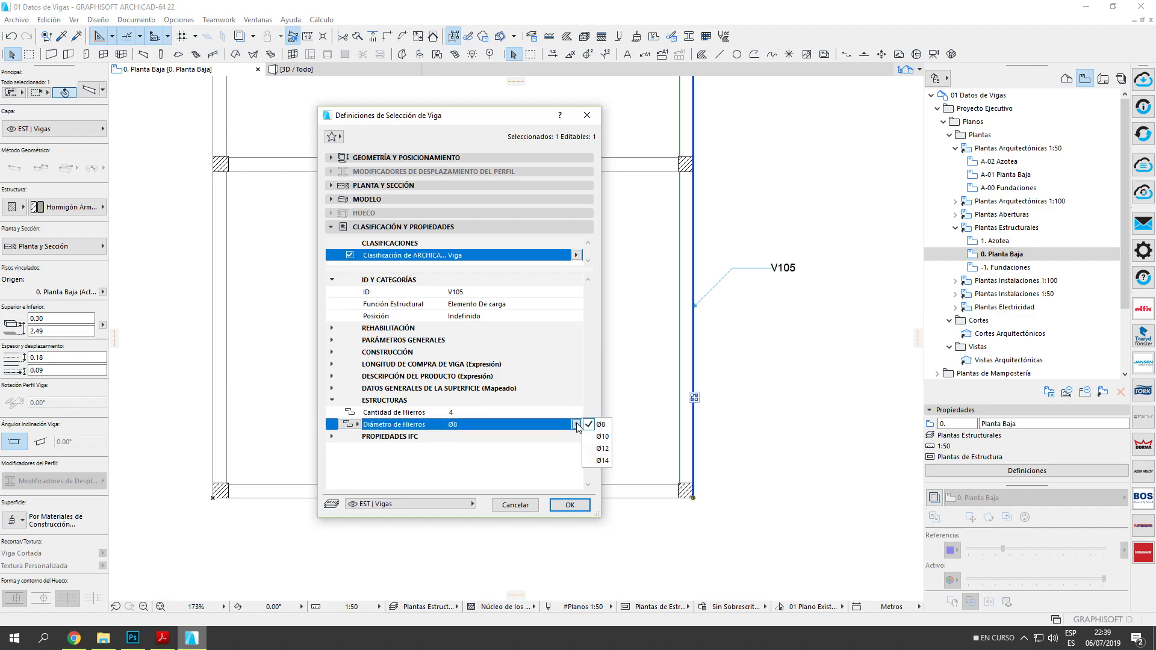
click(598, 449)
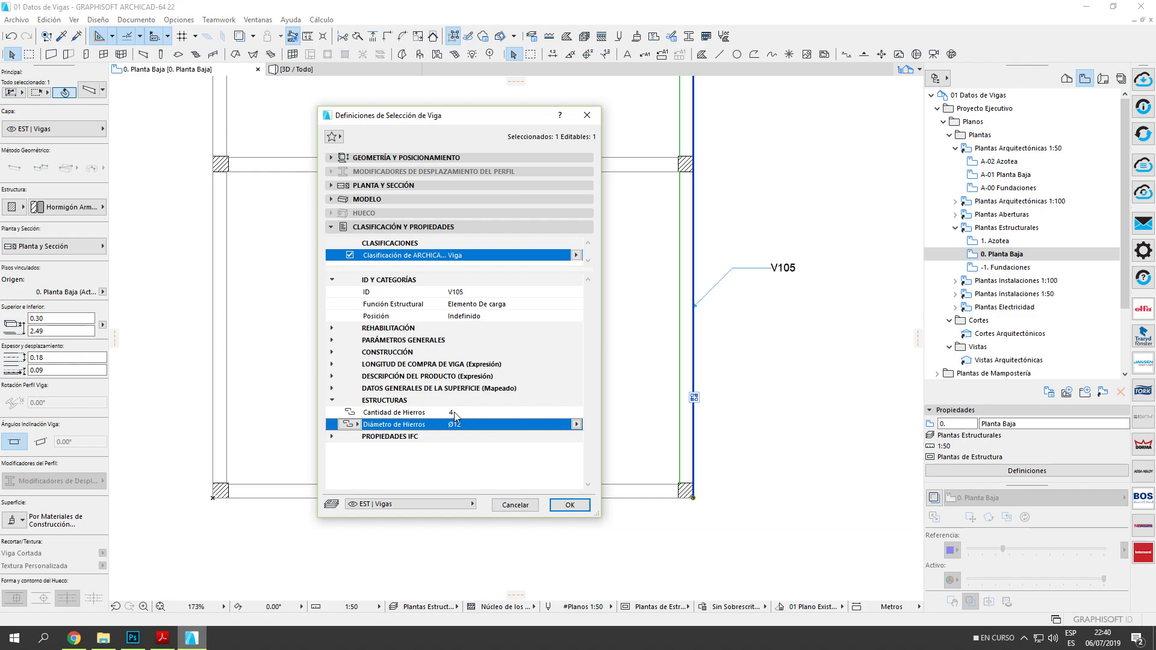
drag(490, 121, 545, 102)
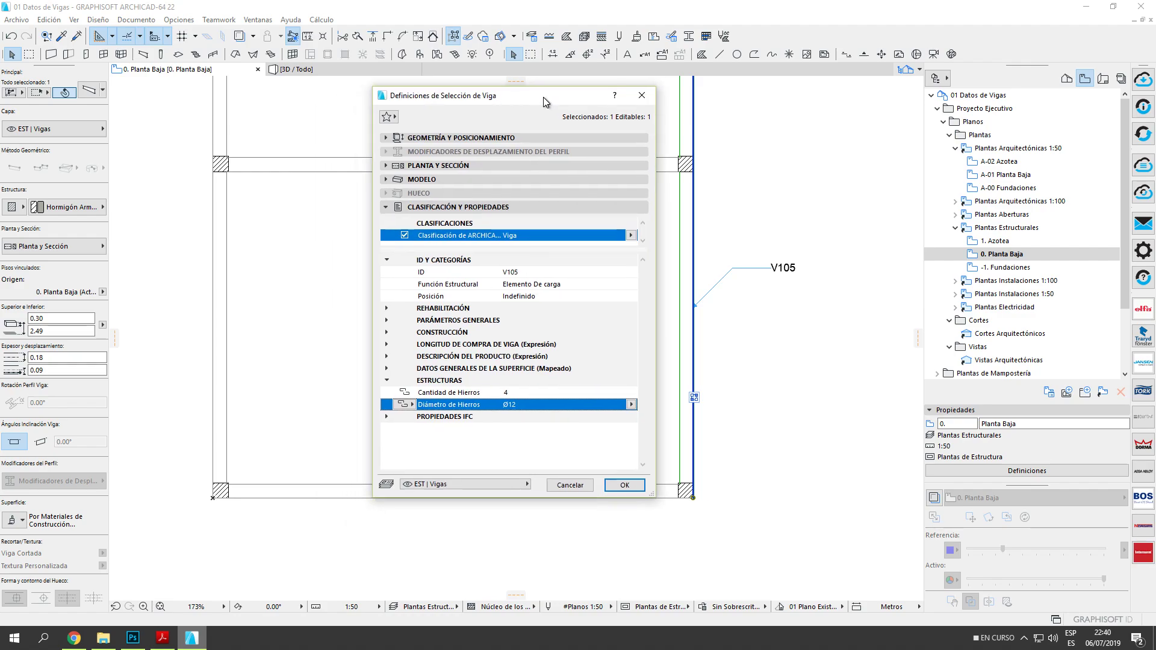
click(387, 381)
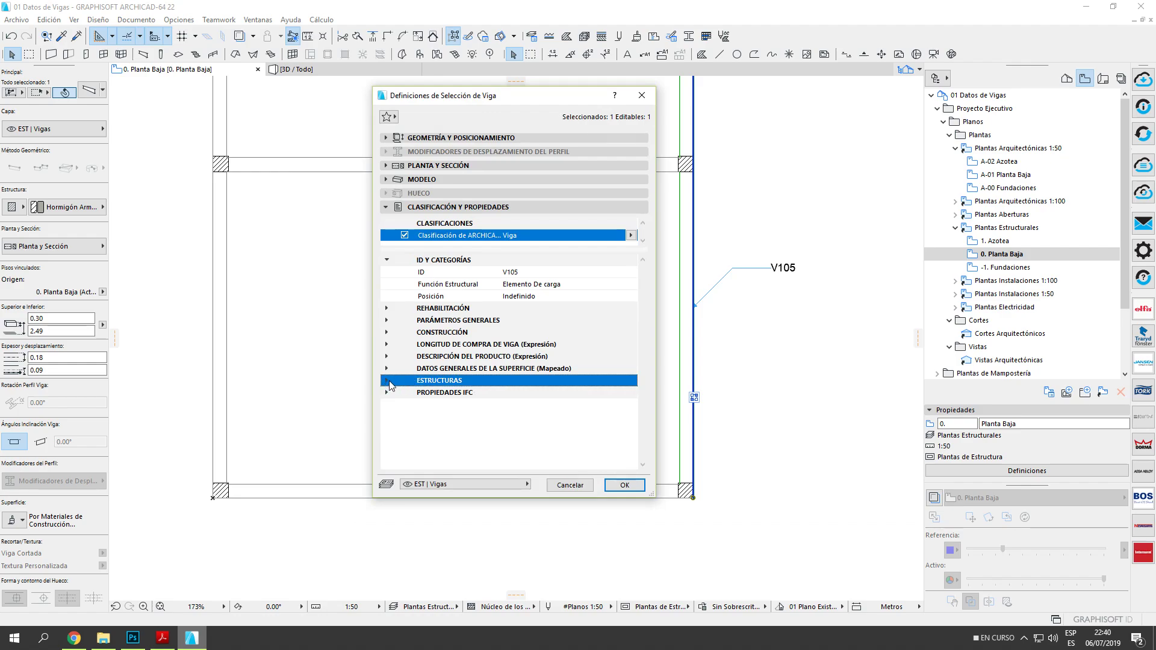
click(386, 382)
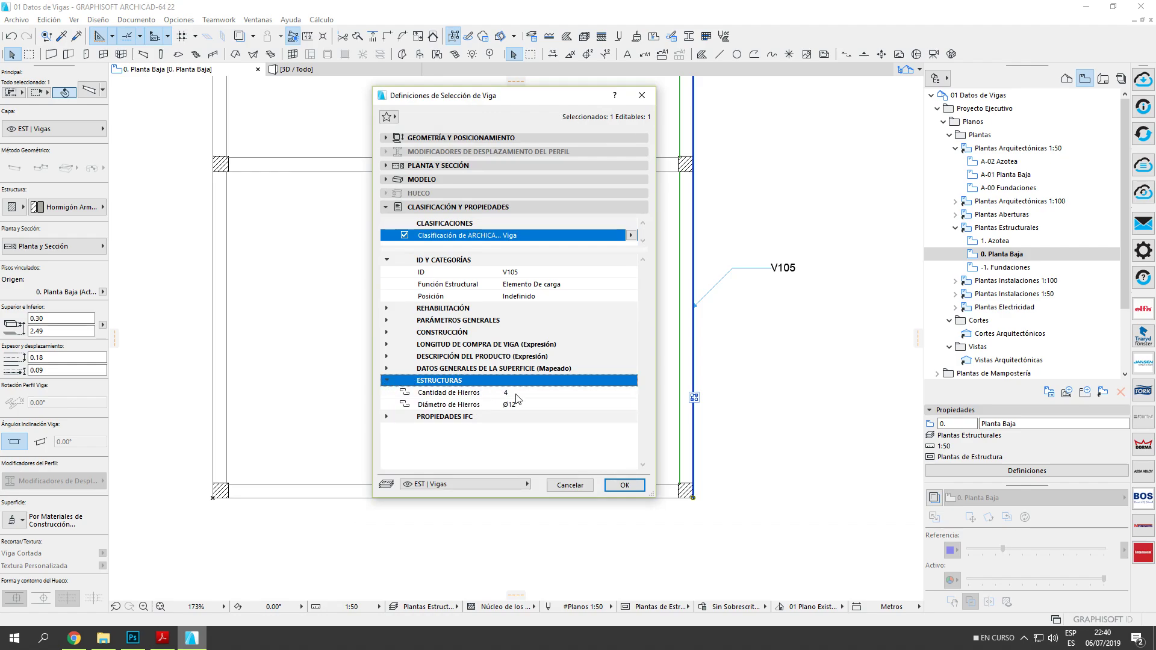
click(613, 482)
Reopen the property manager, and check beam V109's reinforcement notation in the reference PDF in Acrobat Reader before returning to Archicad.
click(179, 20)
click(265, 51)
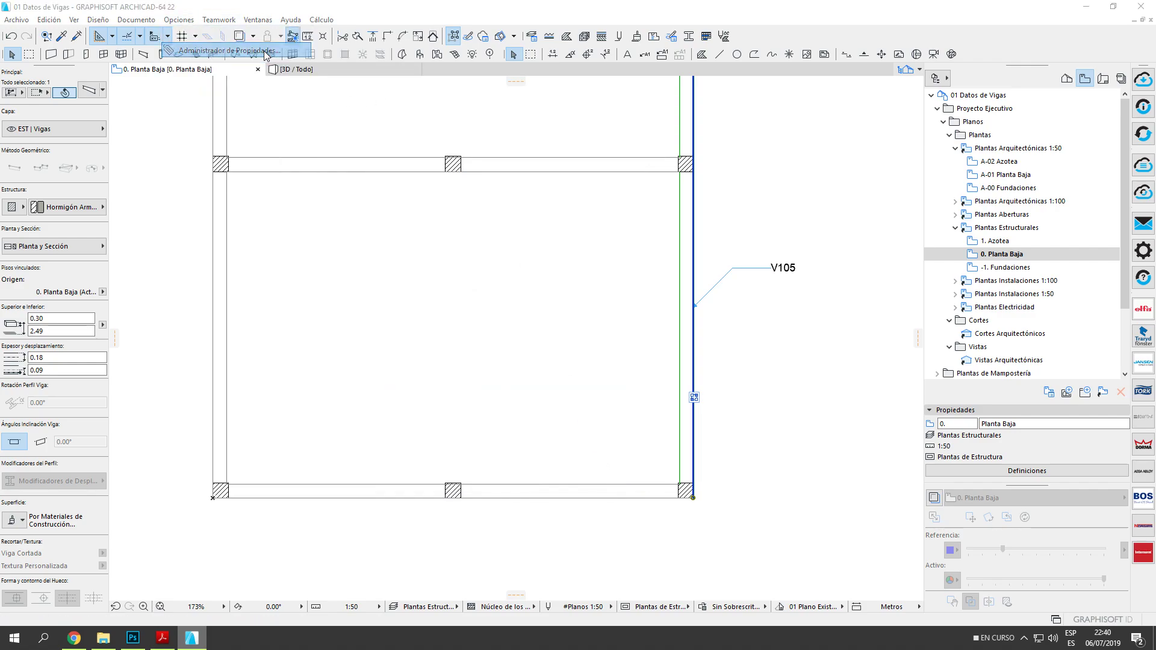
click(162, 638)
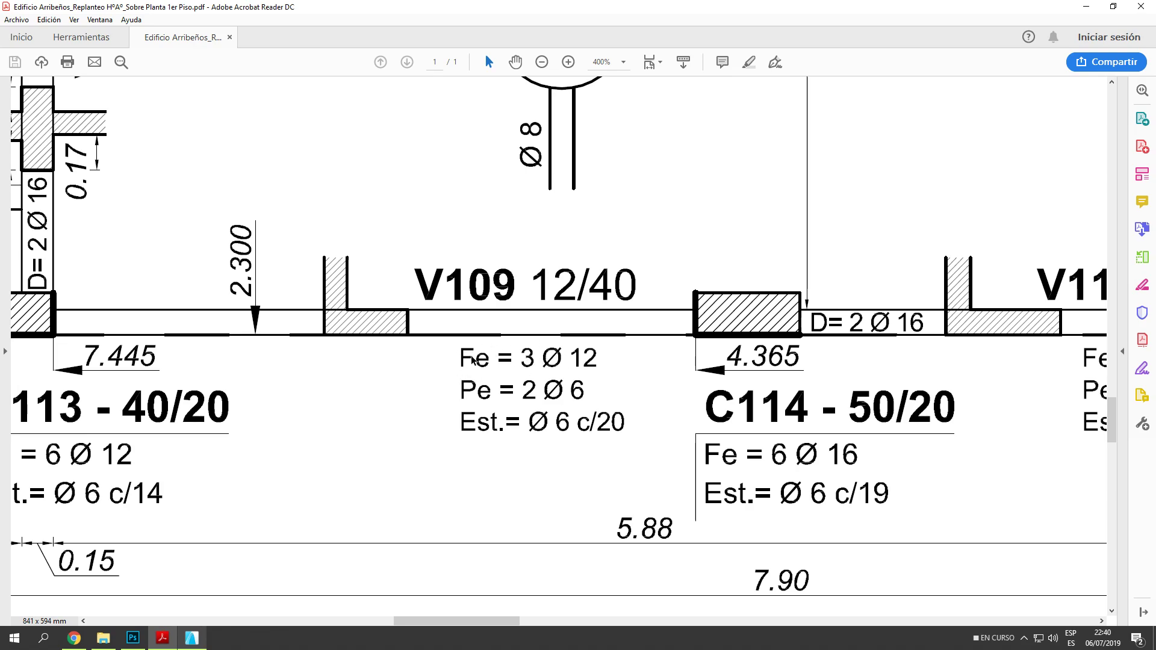
click(193, 642)
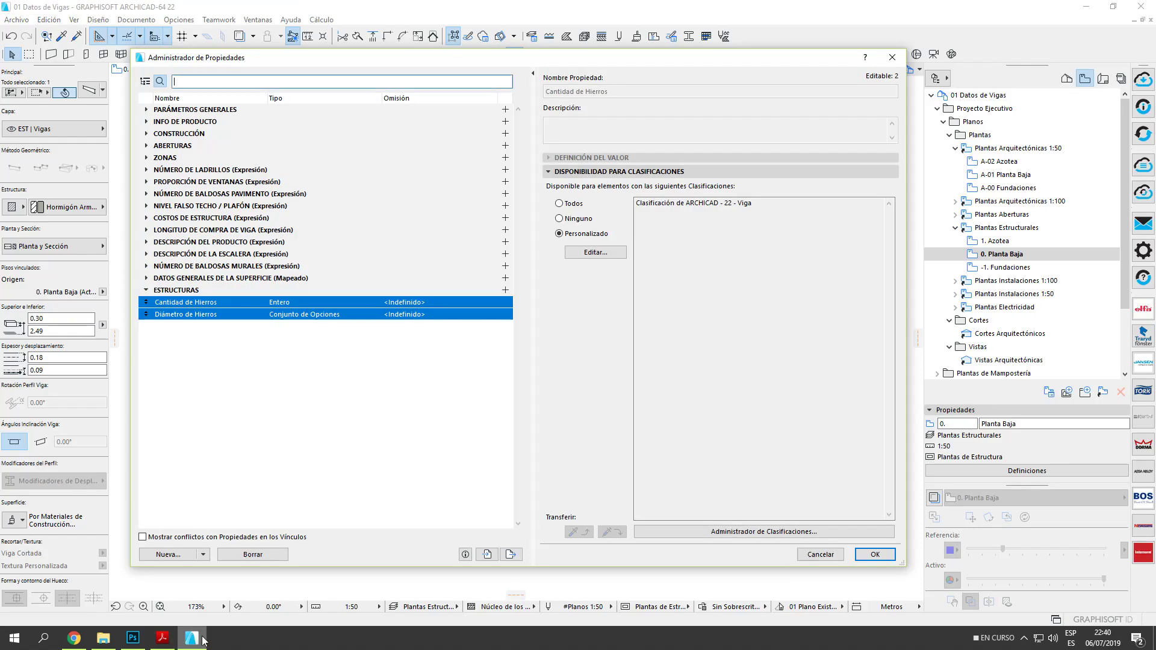
Create a new property named "Resultado" in the ESTRUCTURAS group.
click(322, 405)
click(175, 553)
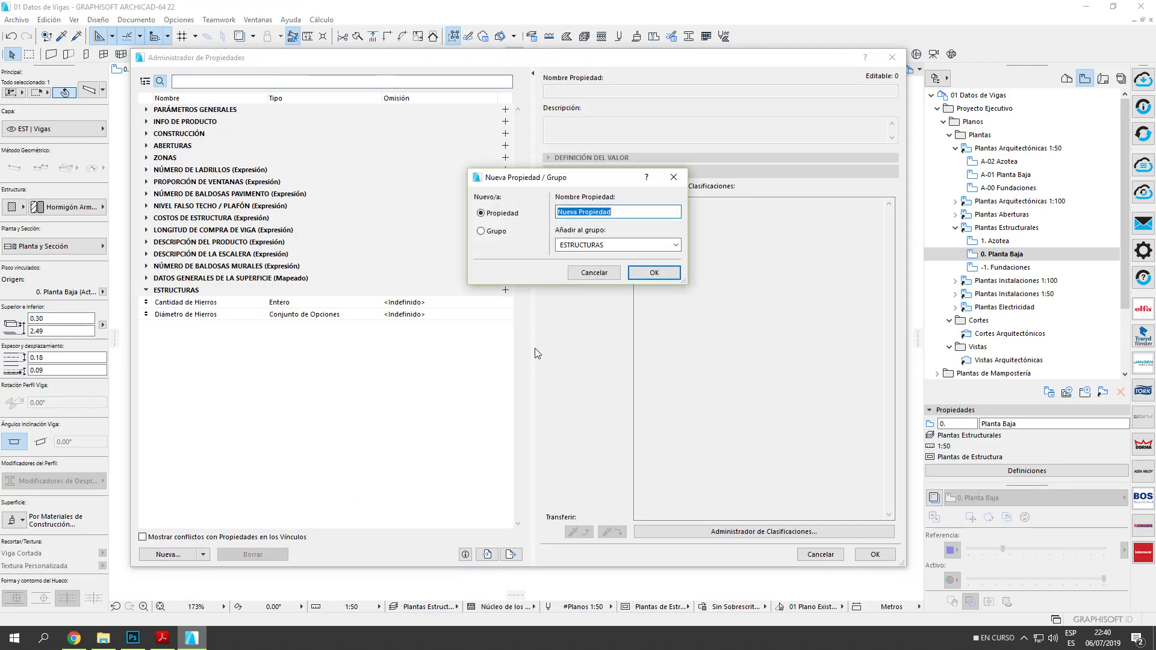
text(Resultado)
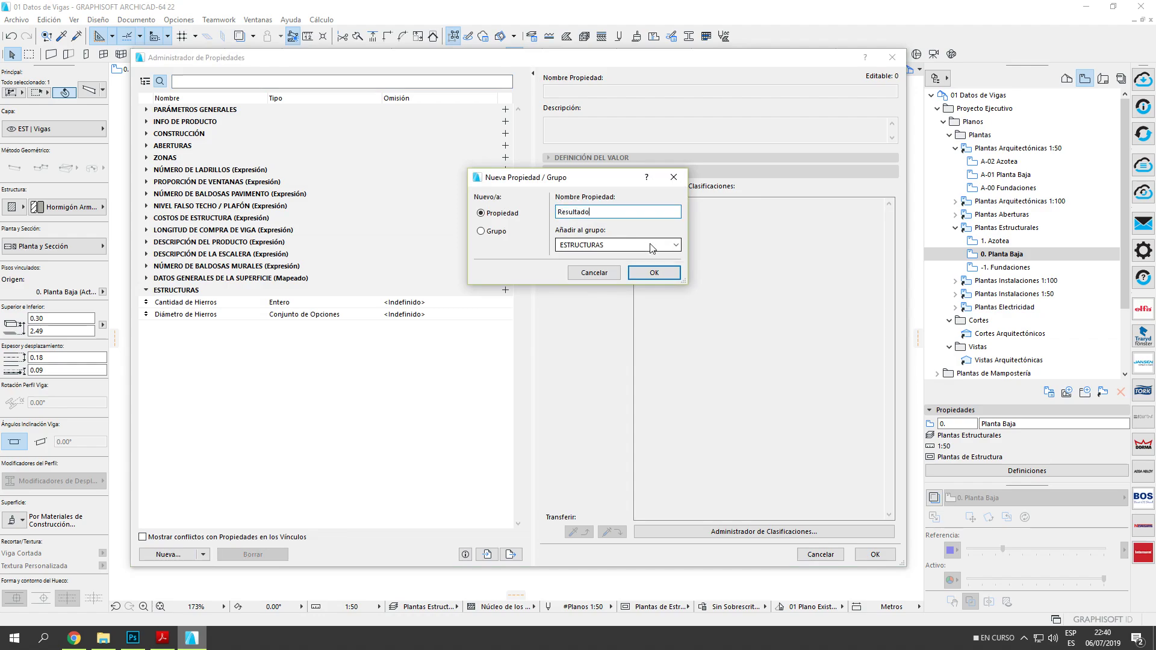
click(663, 274)
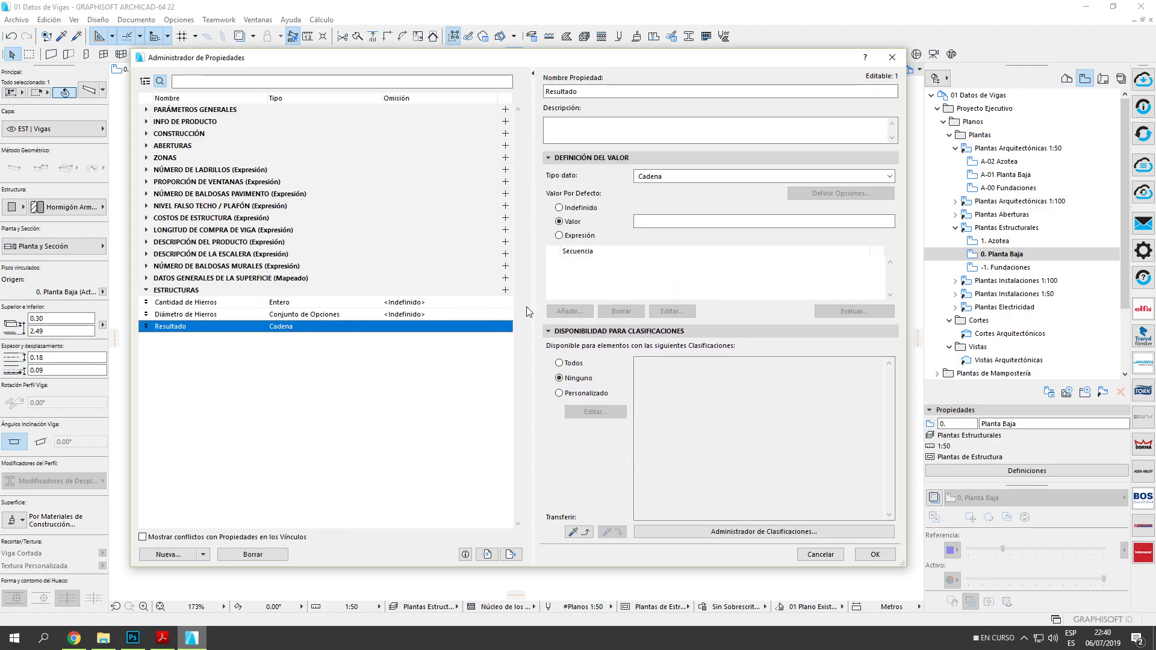
Switch the default value of "Resultado" to an expression, and consult beam V109's reinforcement text in the reference PDF.
drag(650, 58, 620, 57)
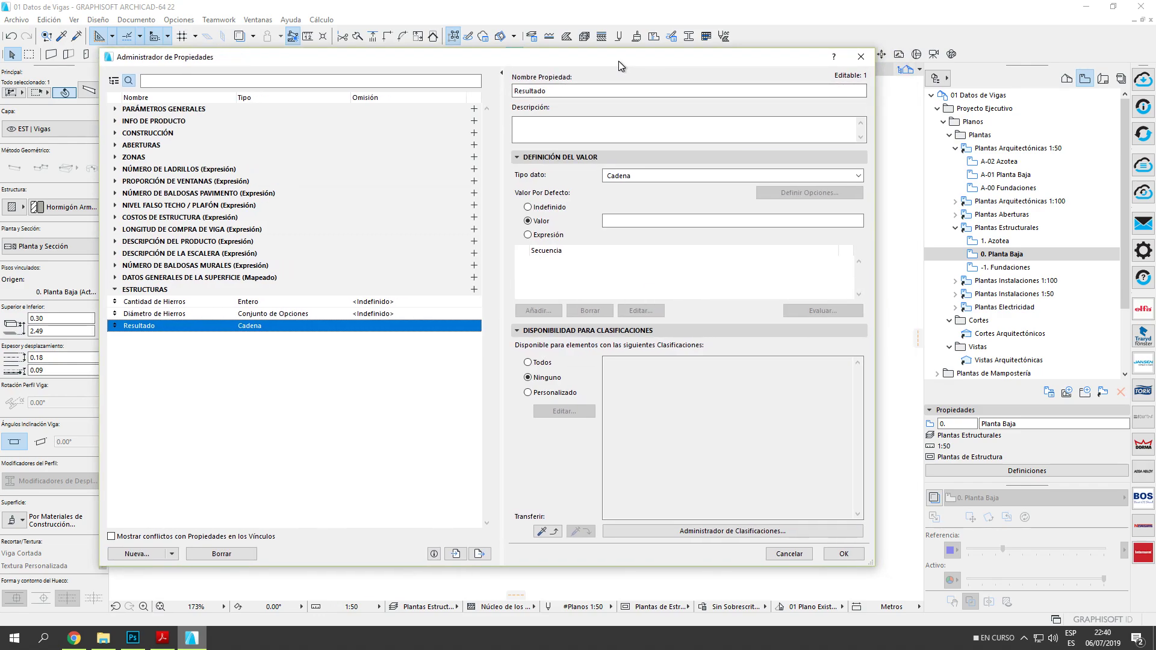
click(549, 236)
drag(373, 163, 538, 272)
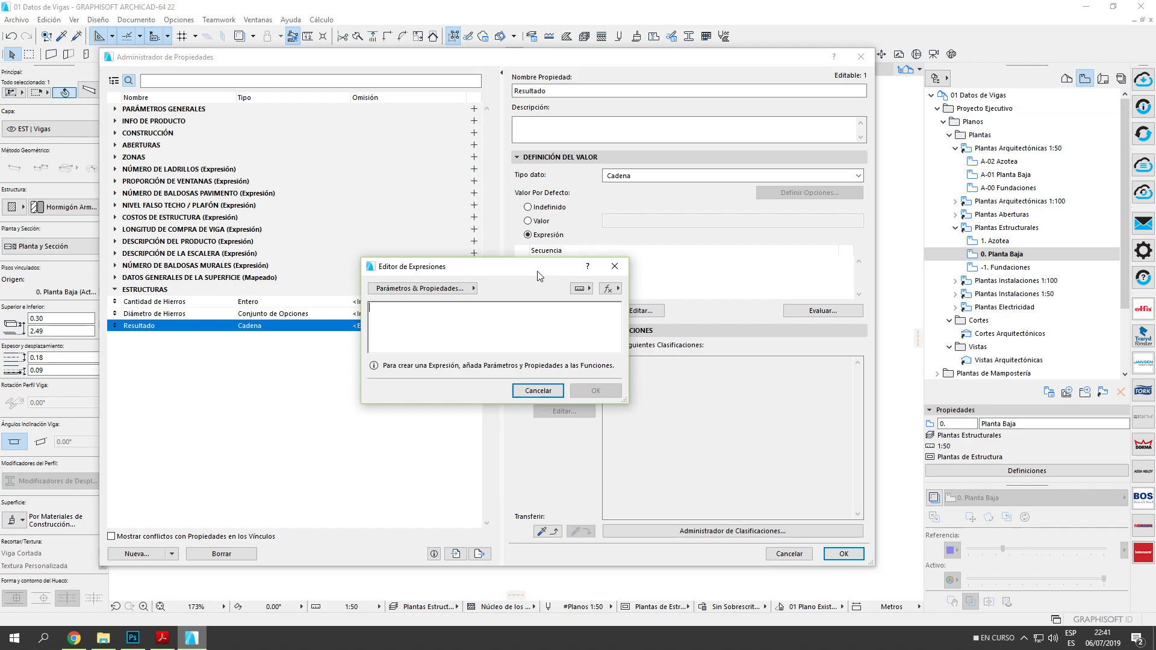
drag(529, 272, 536, 274)
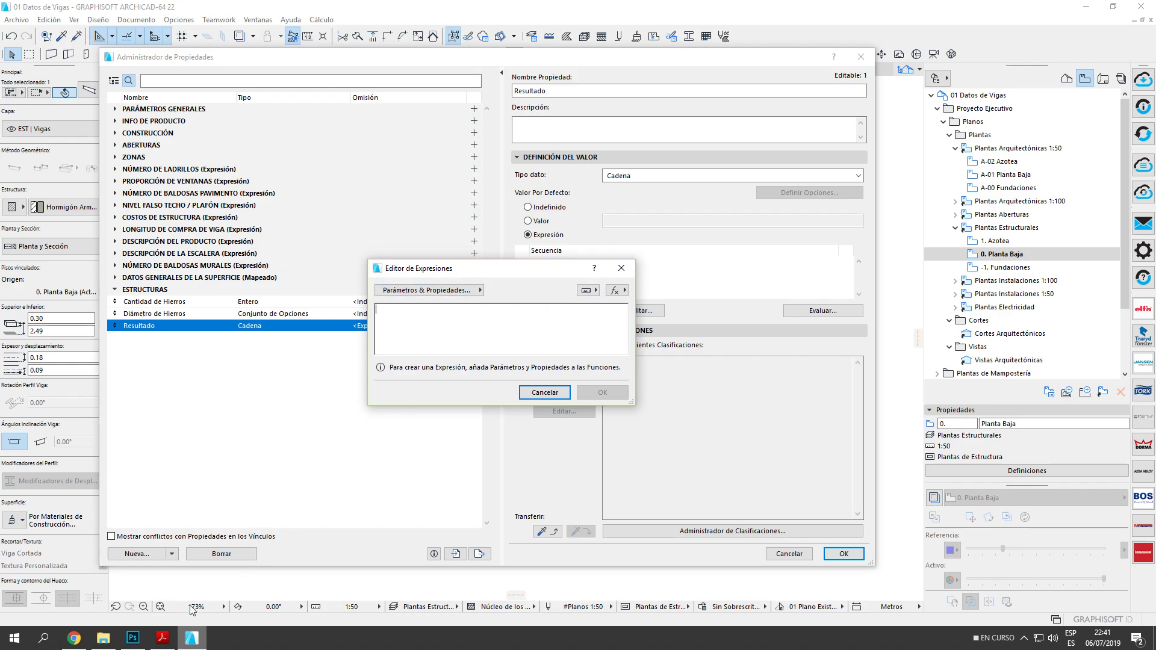
click(163, 638)
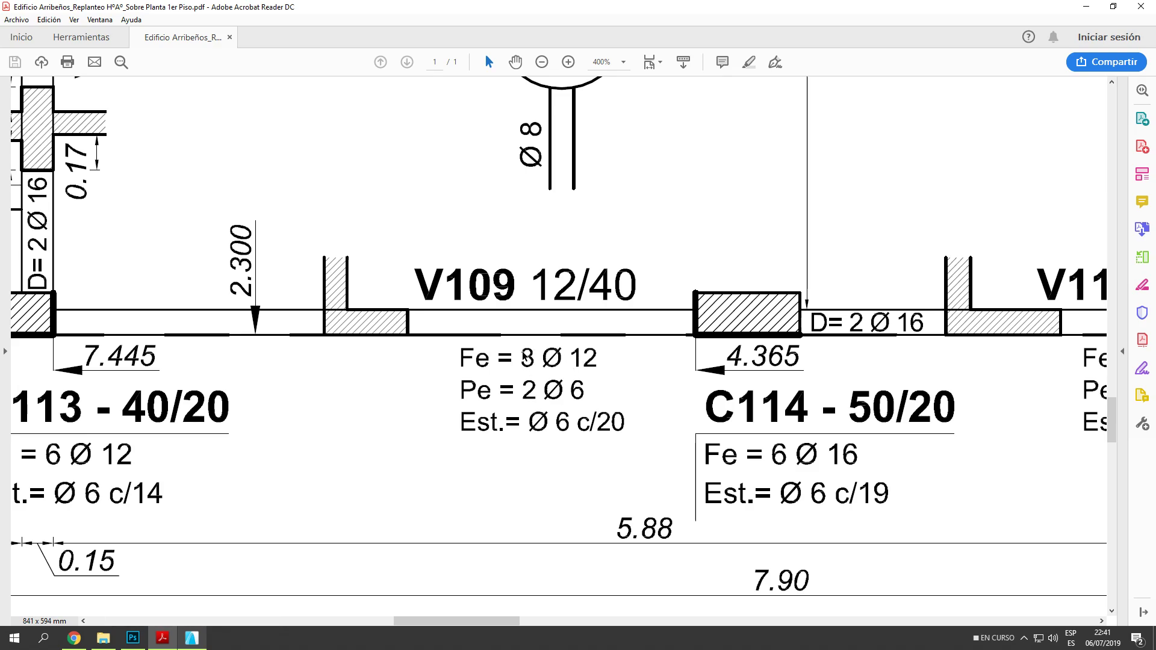
click(191, 638)
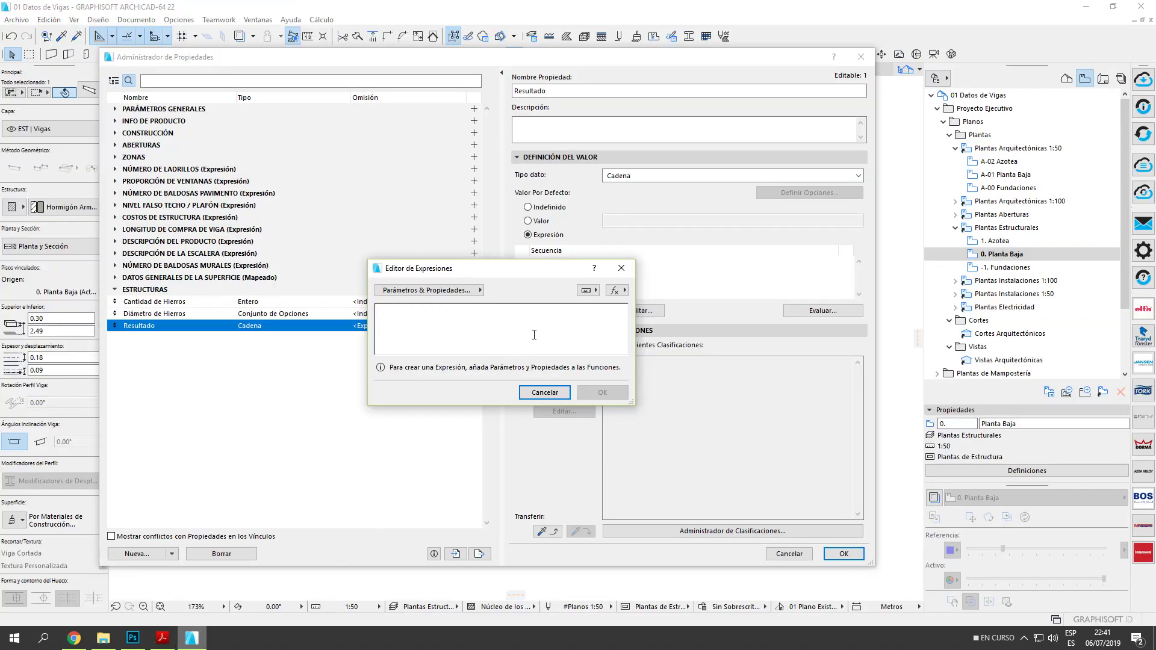
Insert the text function "Combinar cadenas [CONCAT]" into the expression of "Resultado".
click(615, 291)
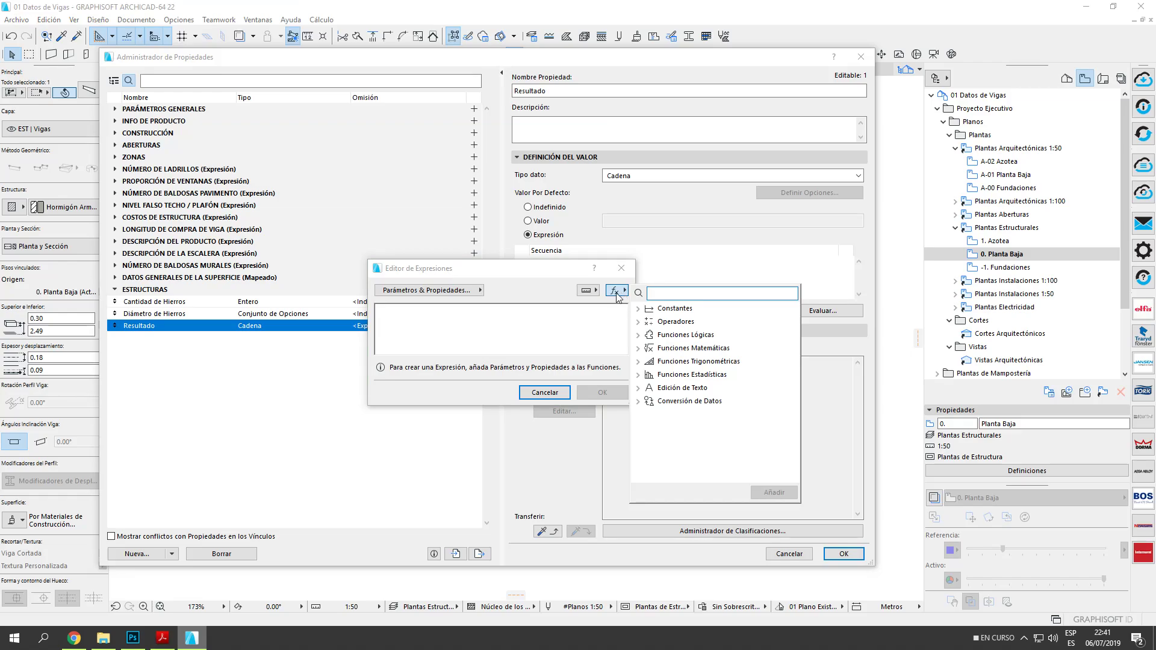
click(638, 390)
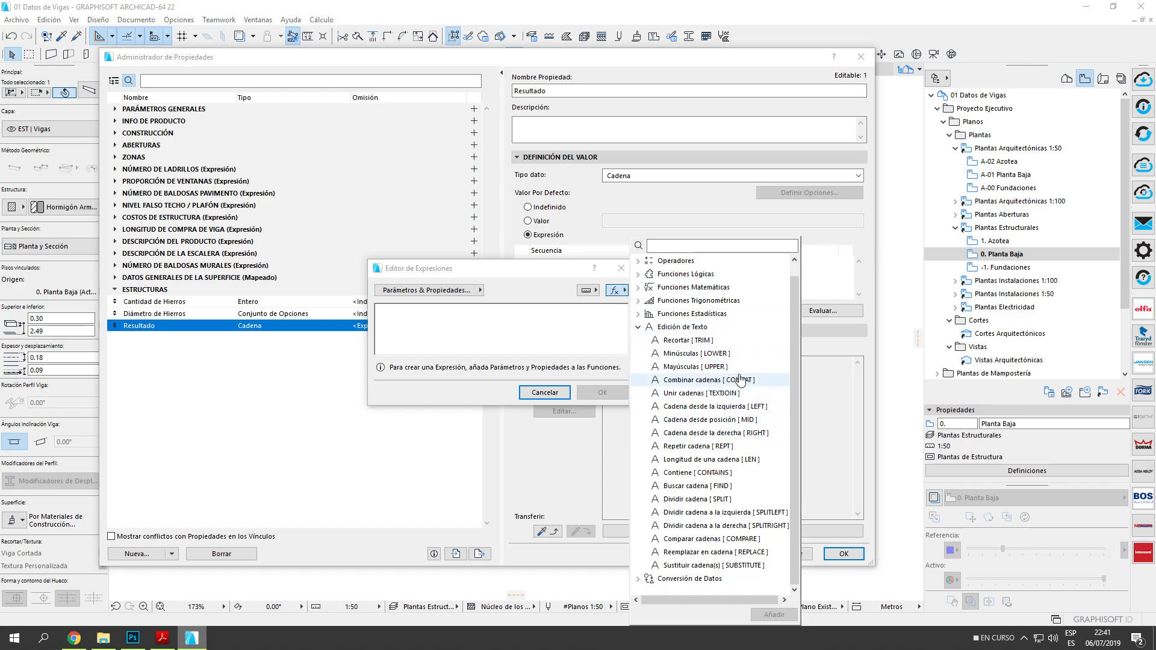
click(753, 380)
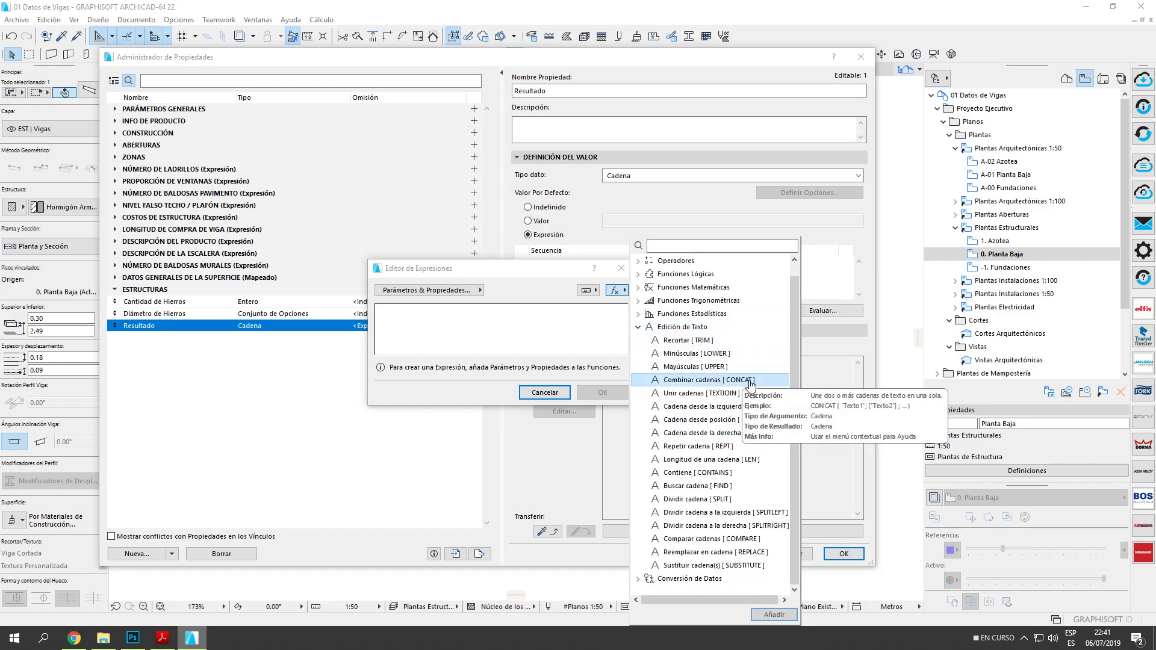
click(775, 614)
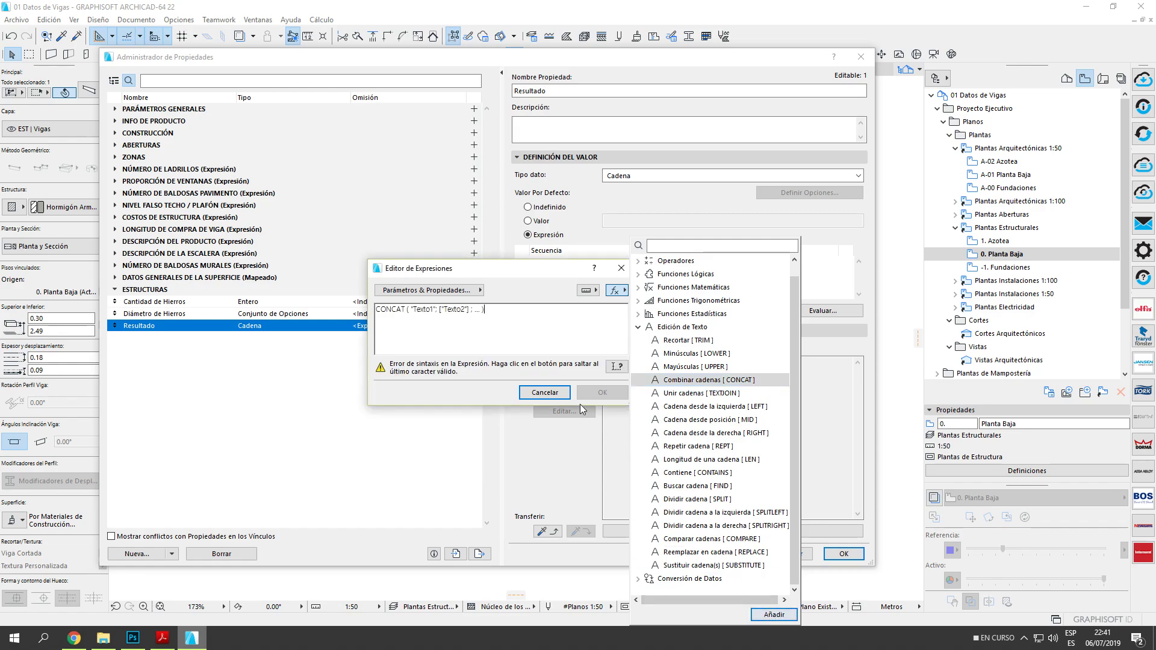
Check beam V109's reinforcement text in the reference PDF, and read the description of the CONCAT function in Archicad's expression editor.
click(543, 327)
drag(538, 272, 586, 269)
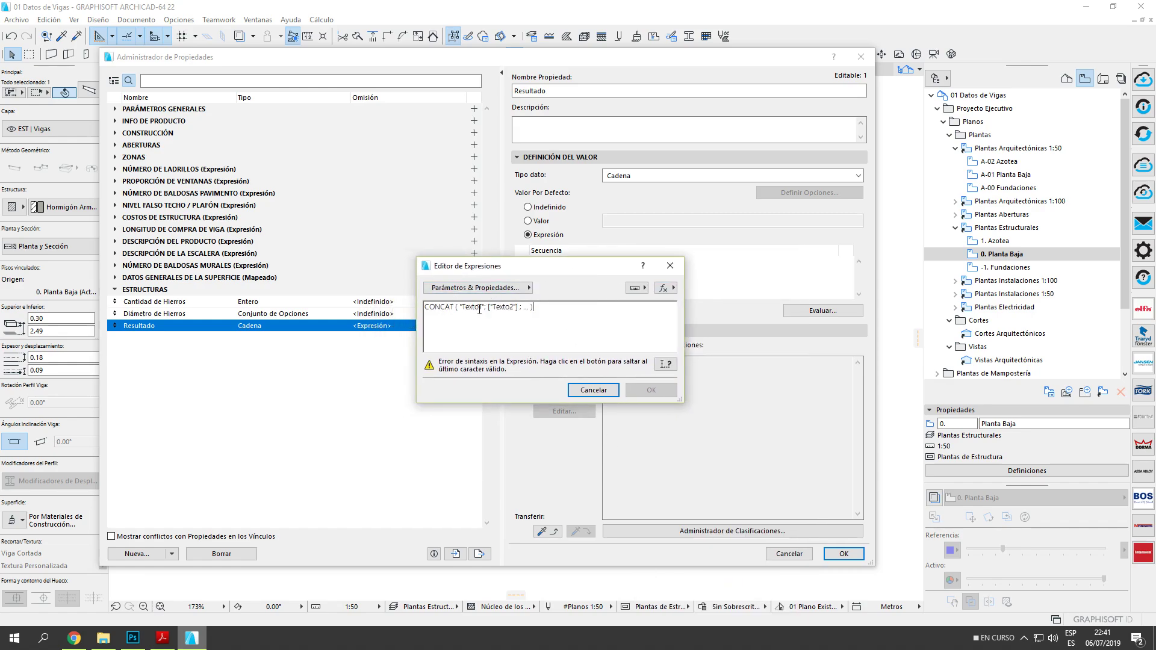
key(alt+Tab)
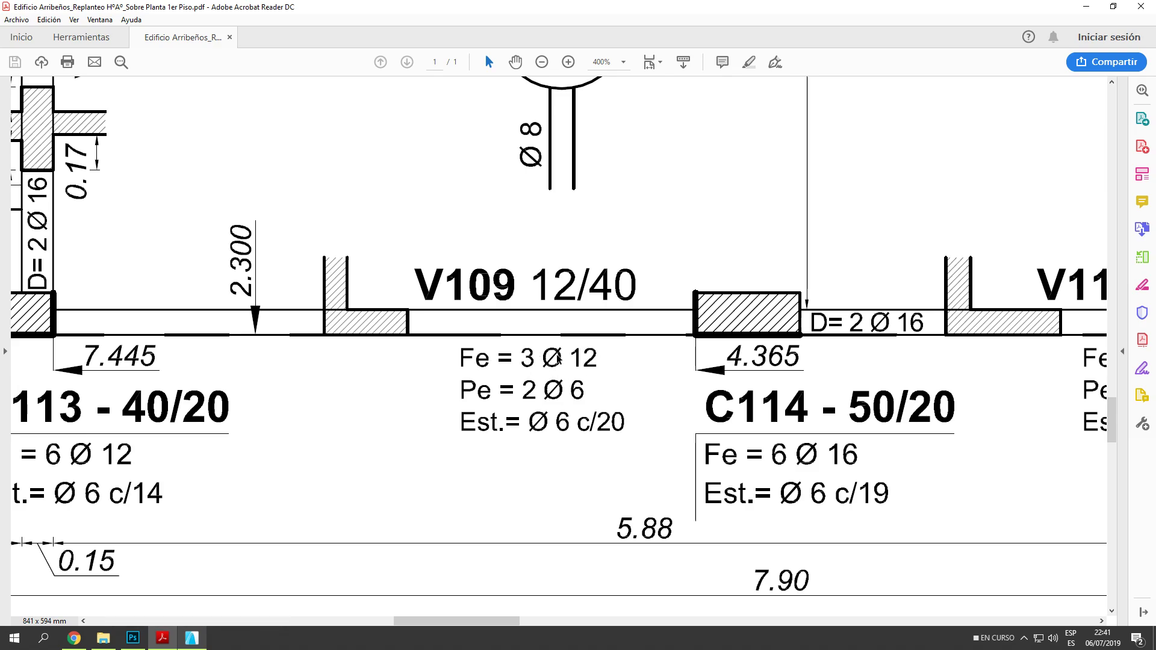
click(191, 638)
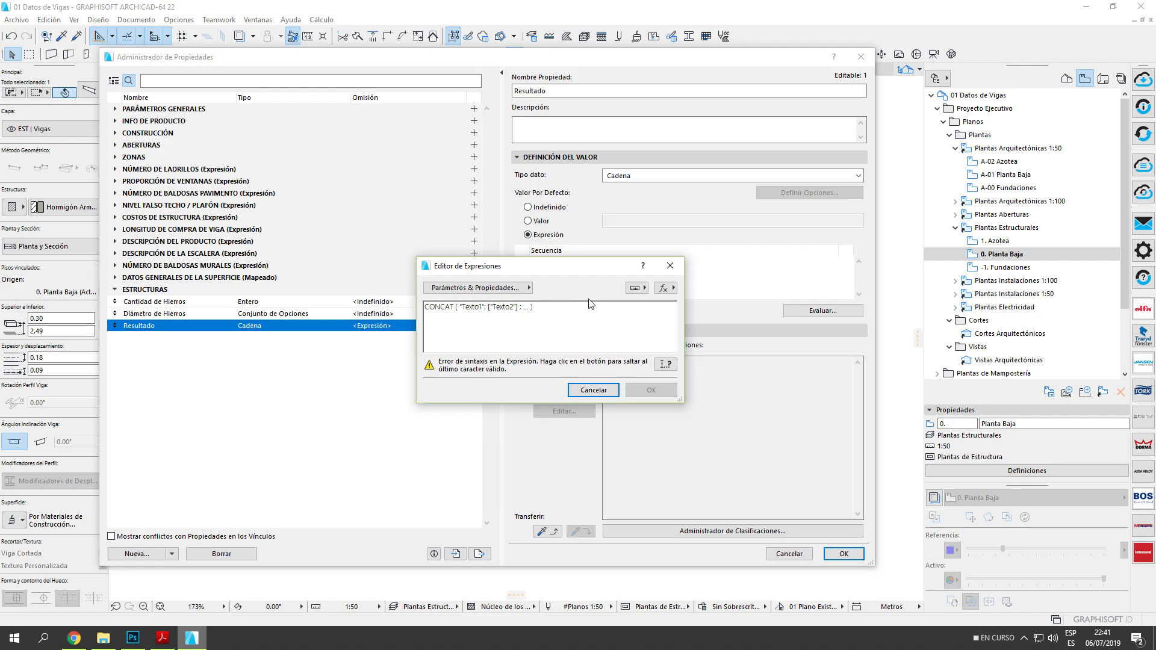
click(663, 288)
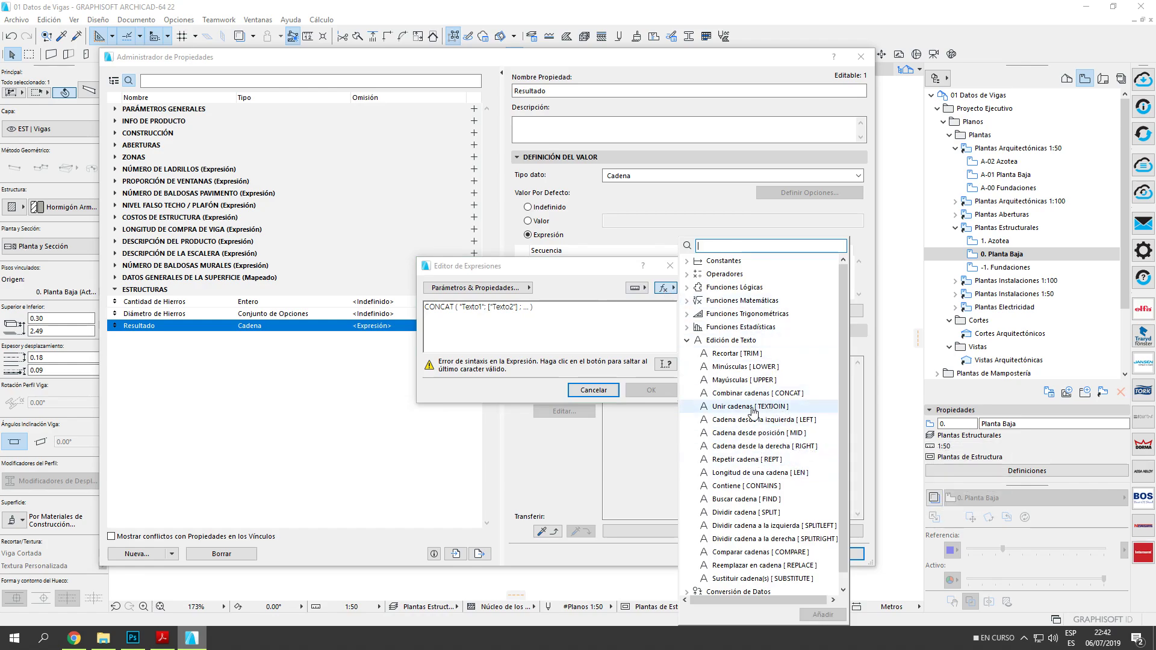
mouse_move(754, 398)
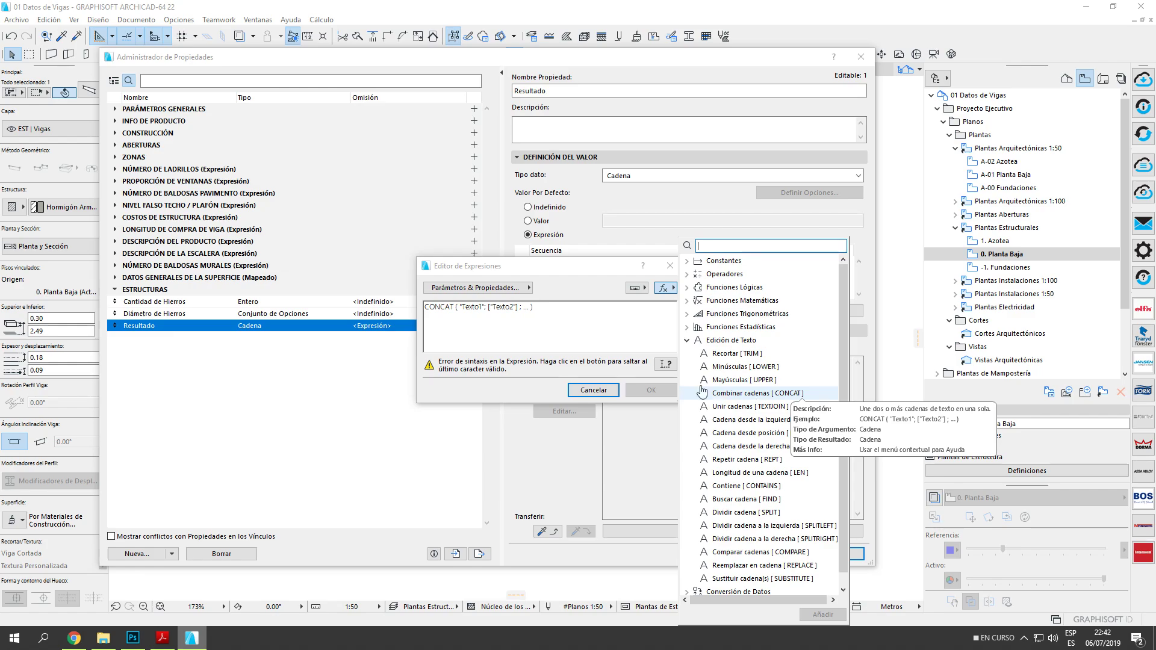
Replace CONCAT's placeholder arguments with the text "Fe = " and a semicolon separator, following beam V109's label in the reference PDF.
click(499, 318)
drag(460, 309, 549, 310)
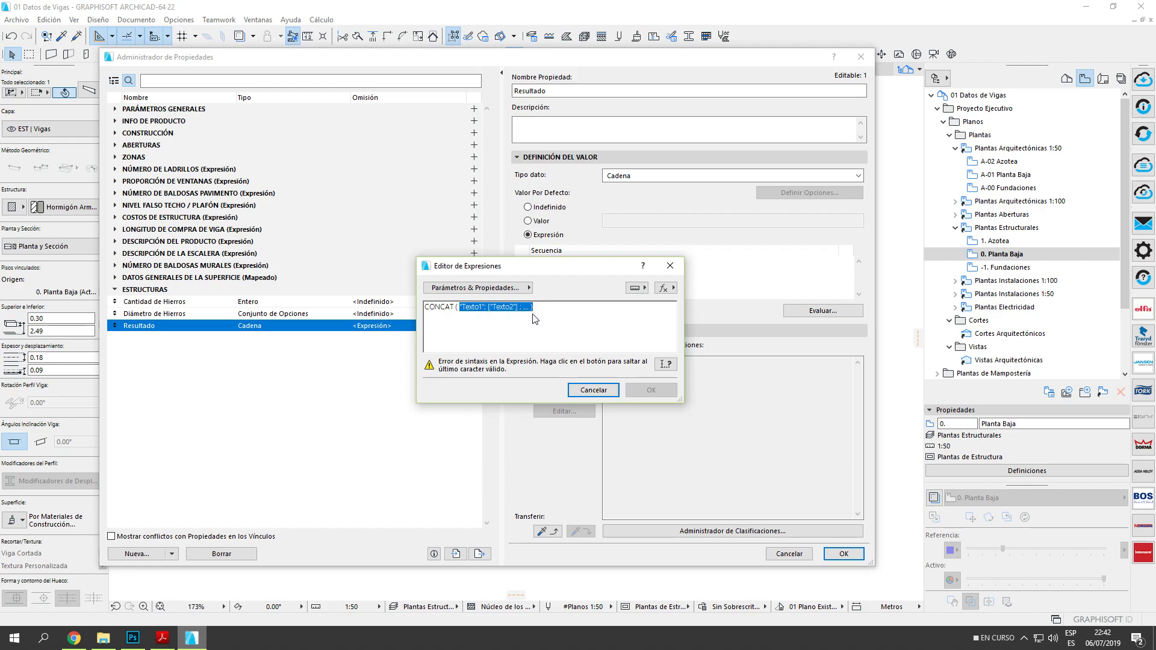
key(Delete)
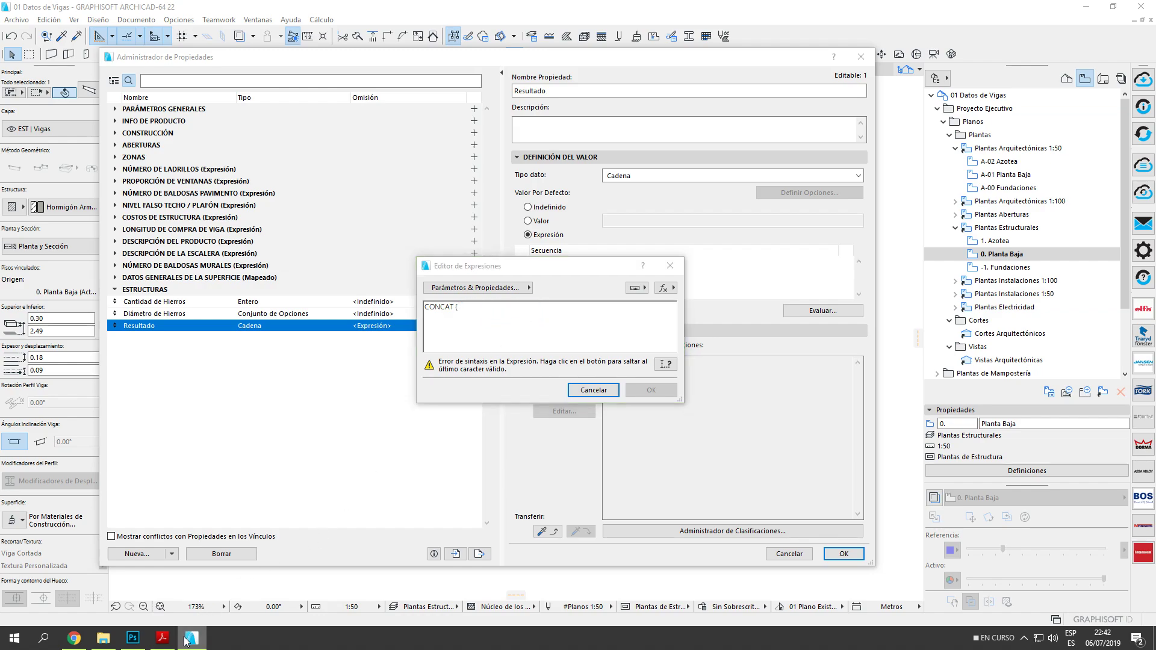
click(162, 638)
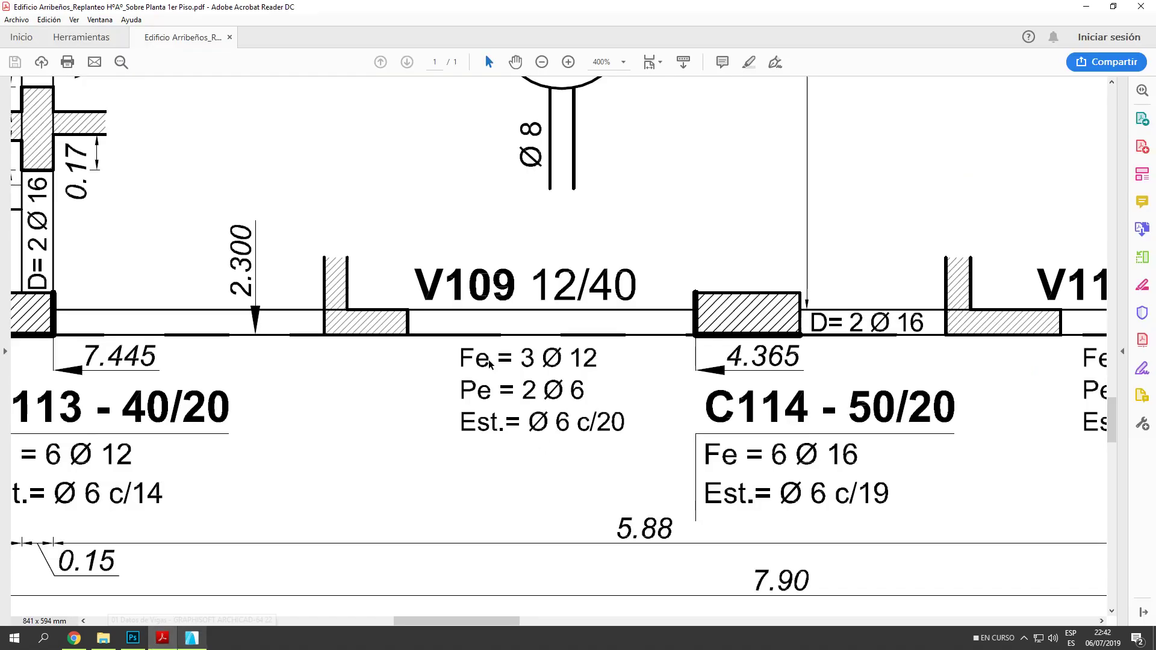
key(alt+Tab)
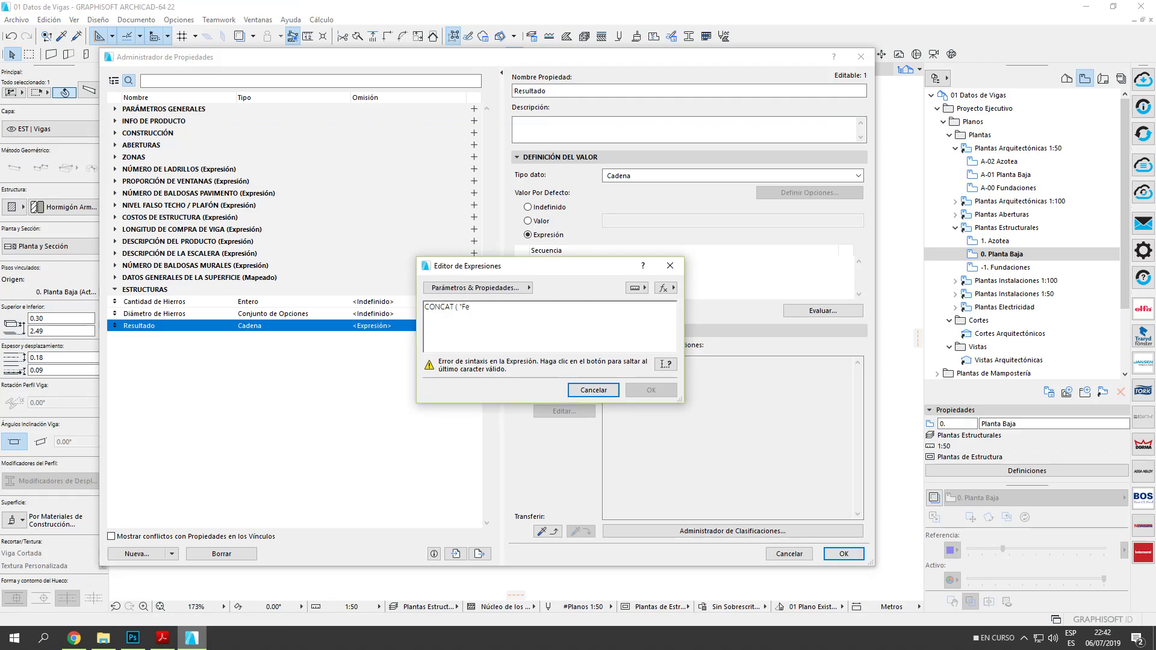
click(162, 638)
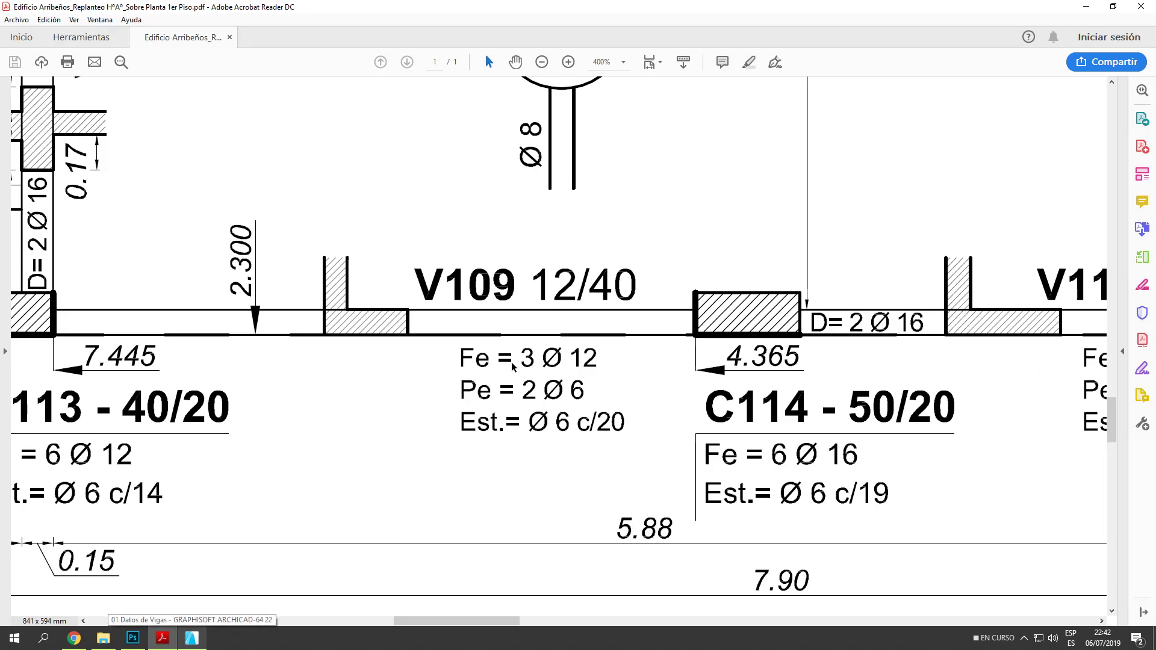
click(191, 639)
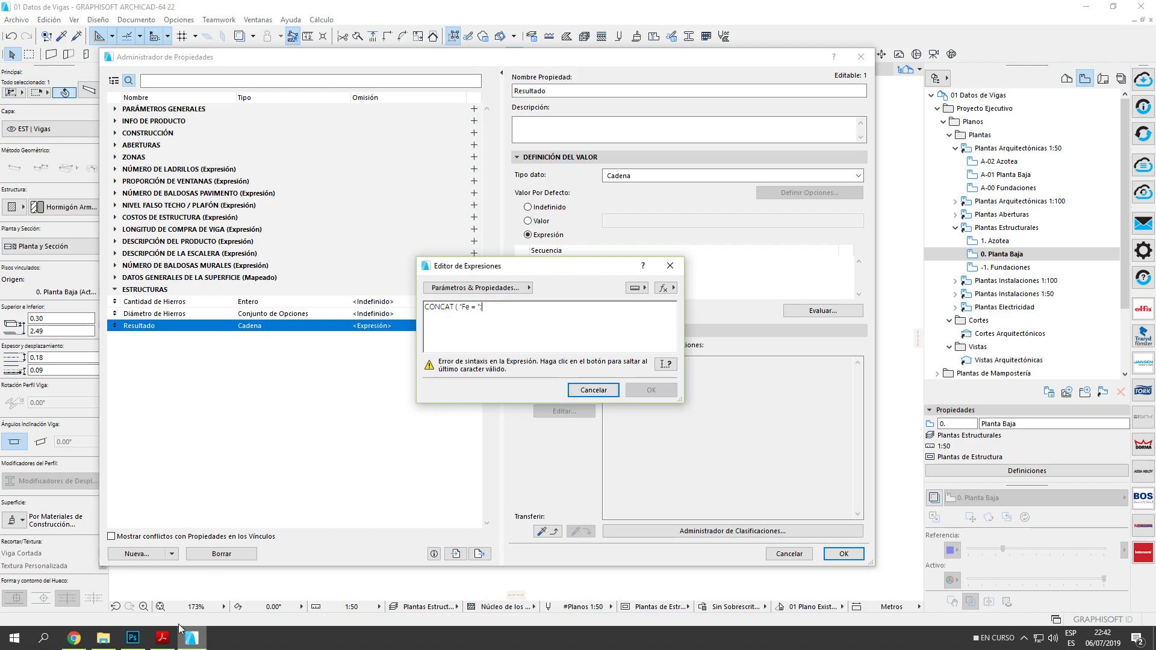
click(162, 638)
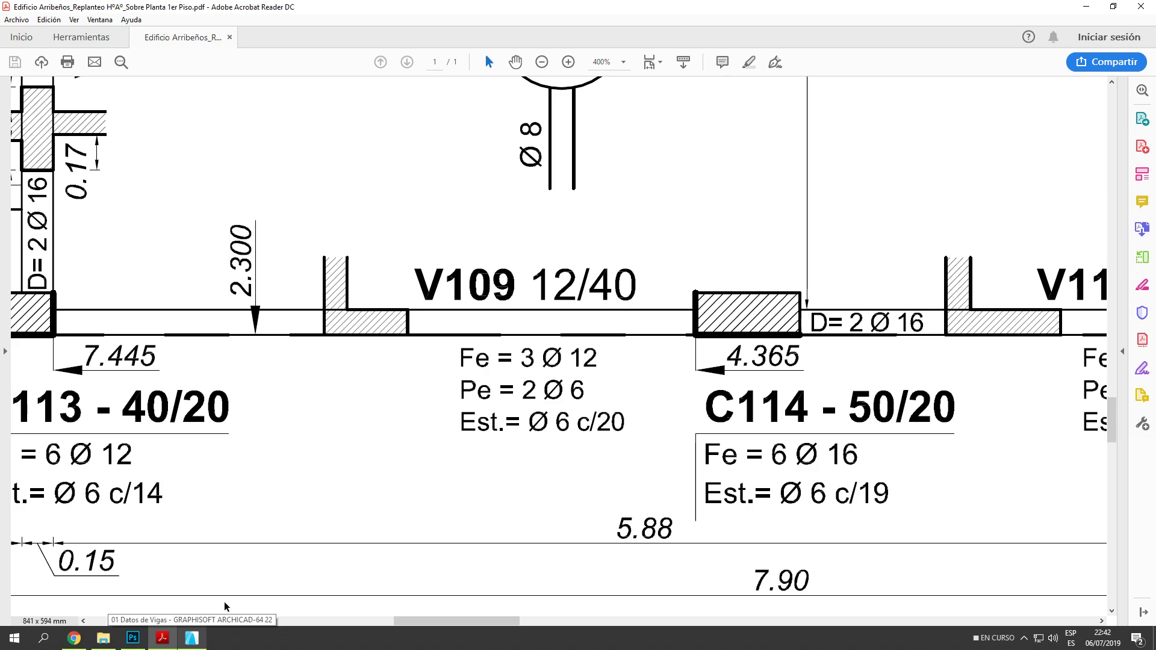
click(192, 637)
text(;)
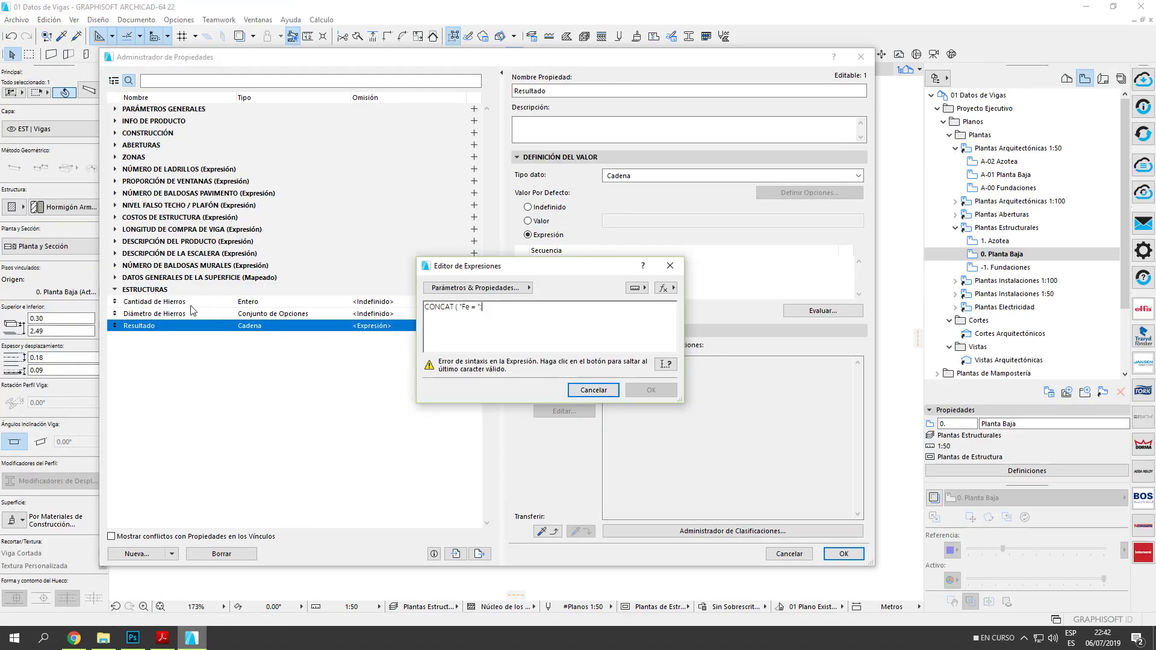
Try to insert the ESTRUCTURAS property "Cantidad de Hierros" directly as CONCAT's second argument.
click(519, 289)
click(211, 592)
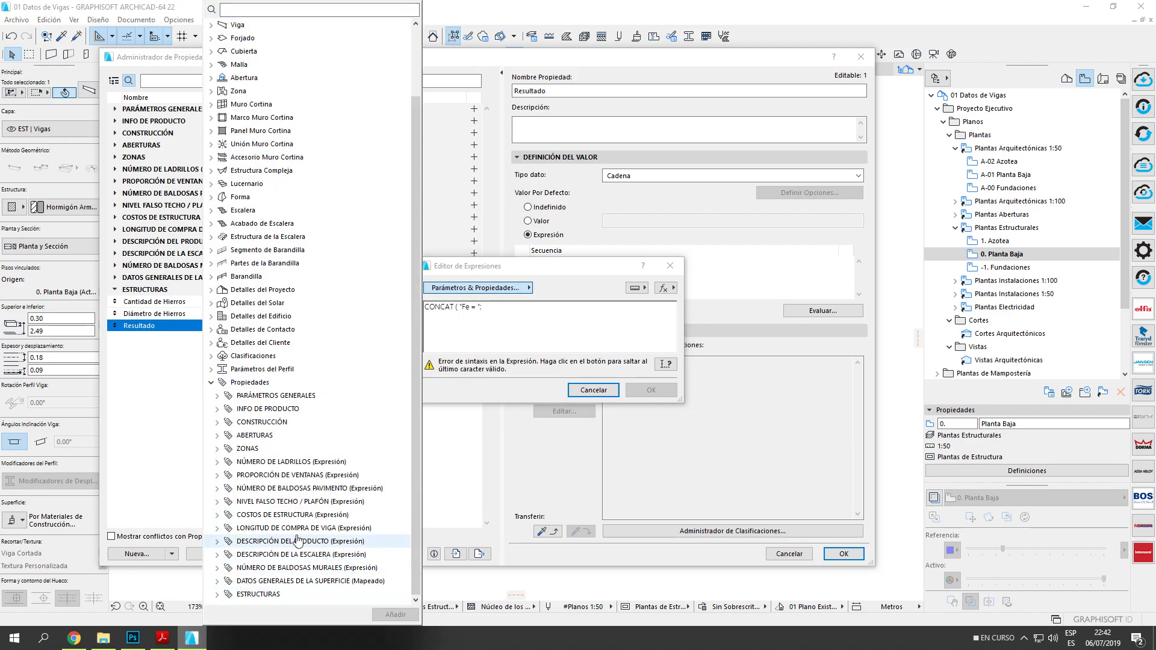
click(217, 594)
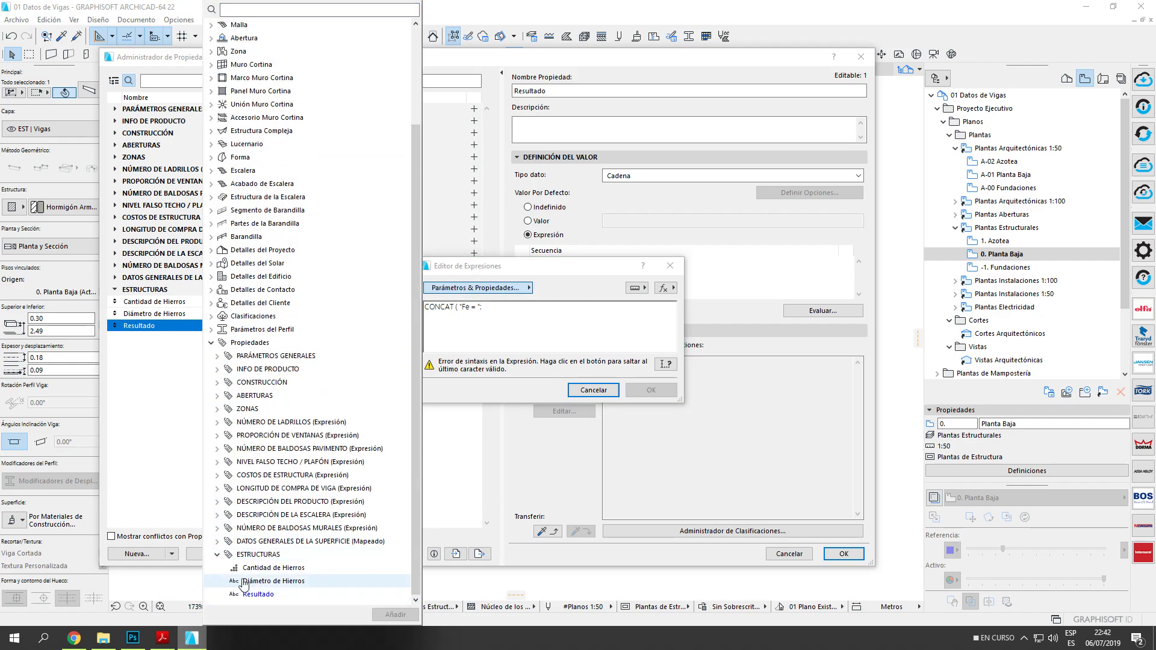
click(285, 571)
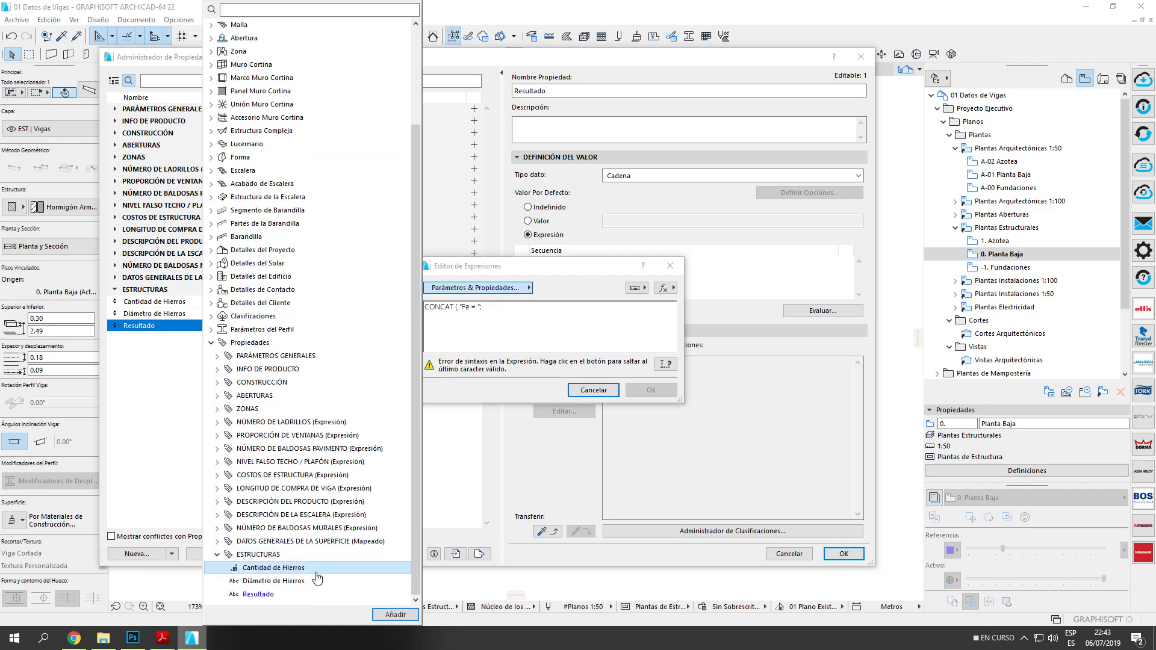
click(396, 615)
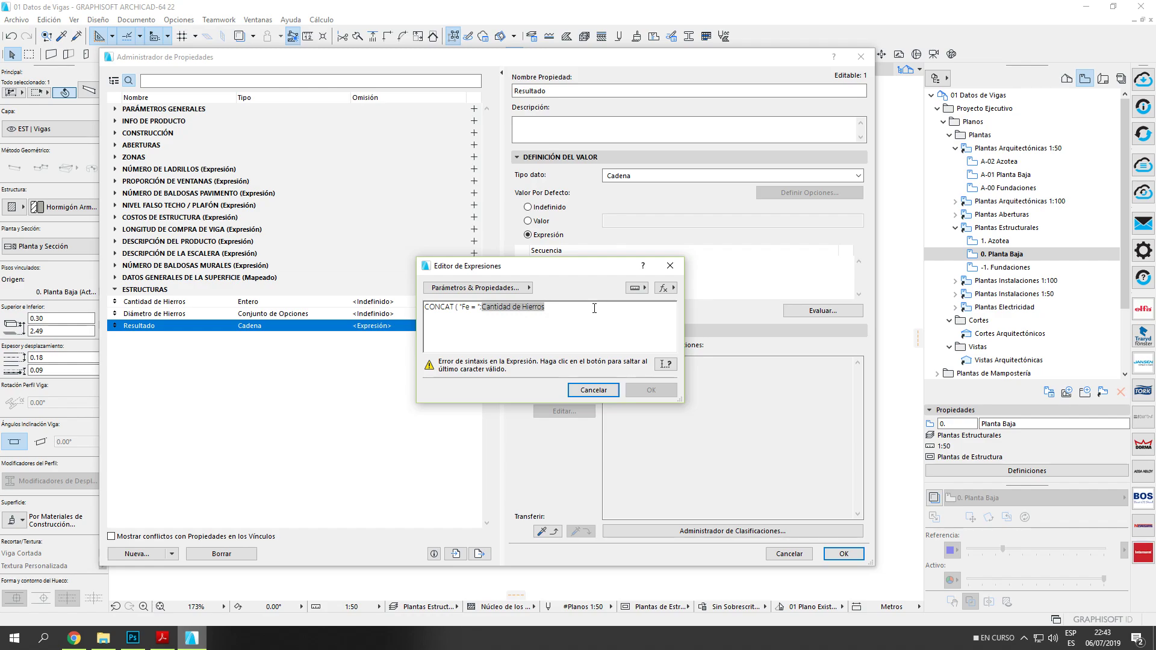
drag(555, 269, 527, 295)
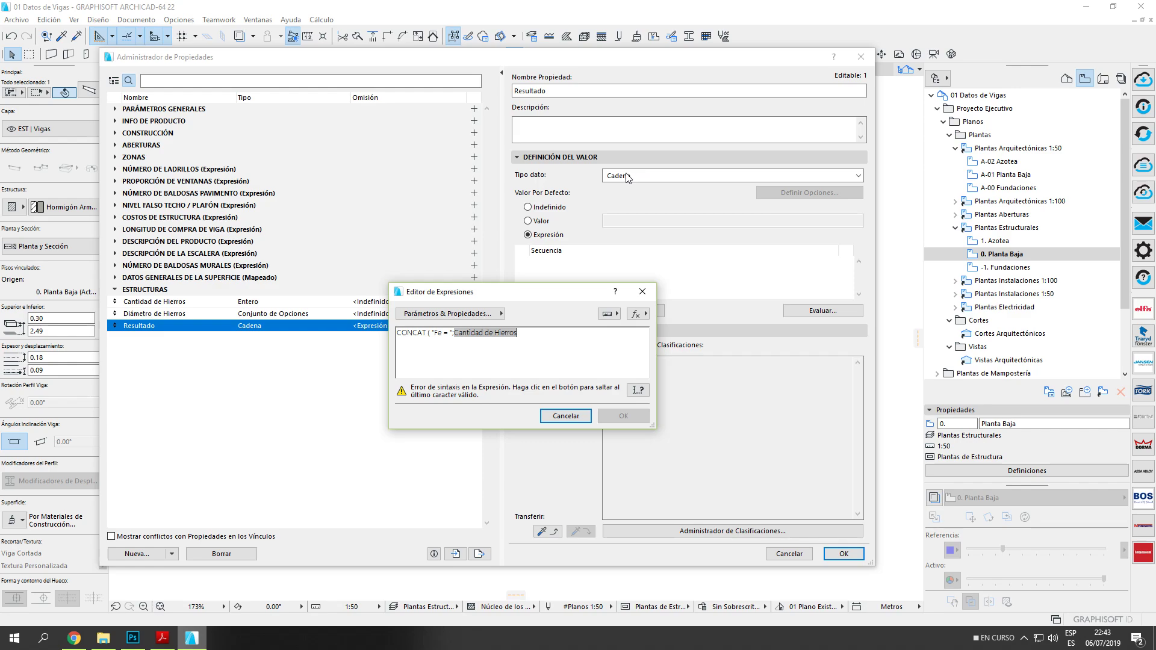
right_click(76, 637)
click(85, 624)
key(alt+Tab)
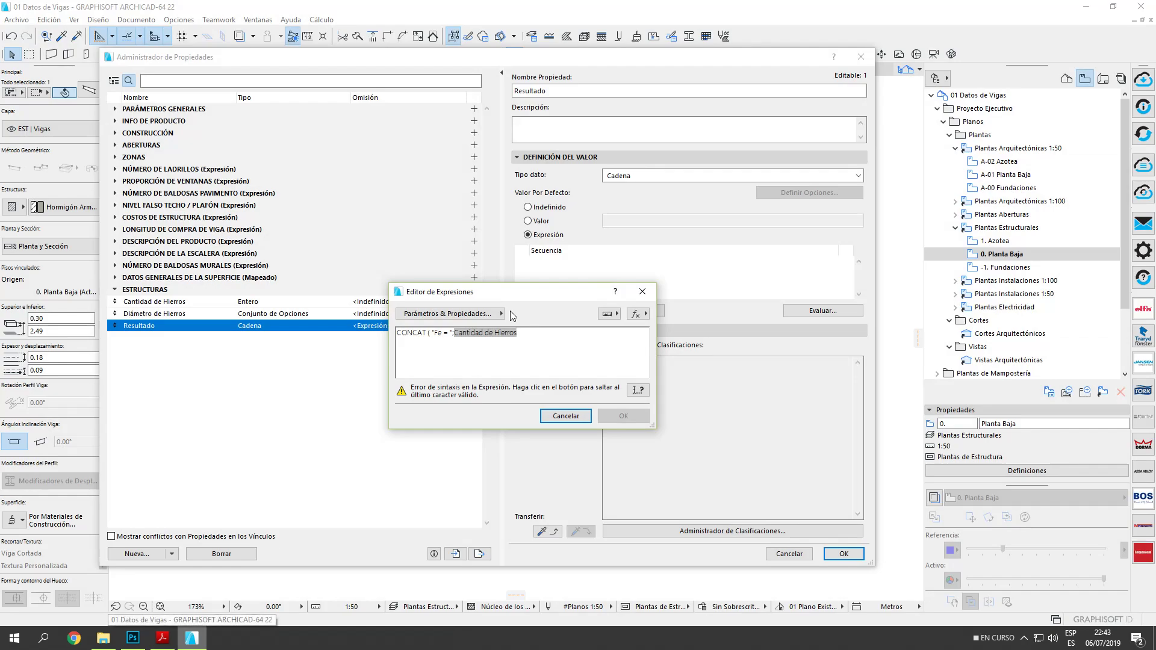
drag(470, 296, 499, 328)
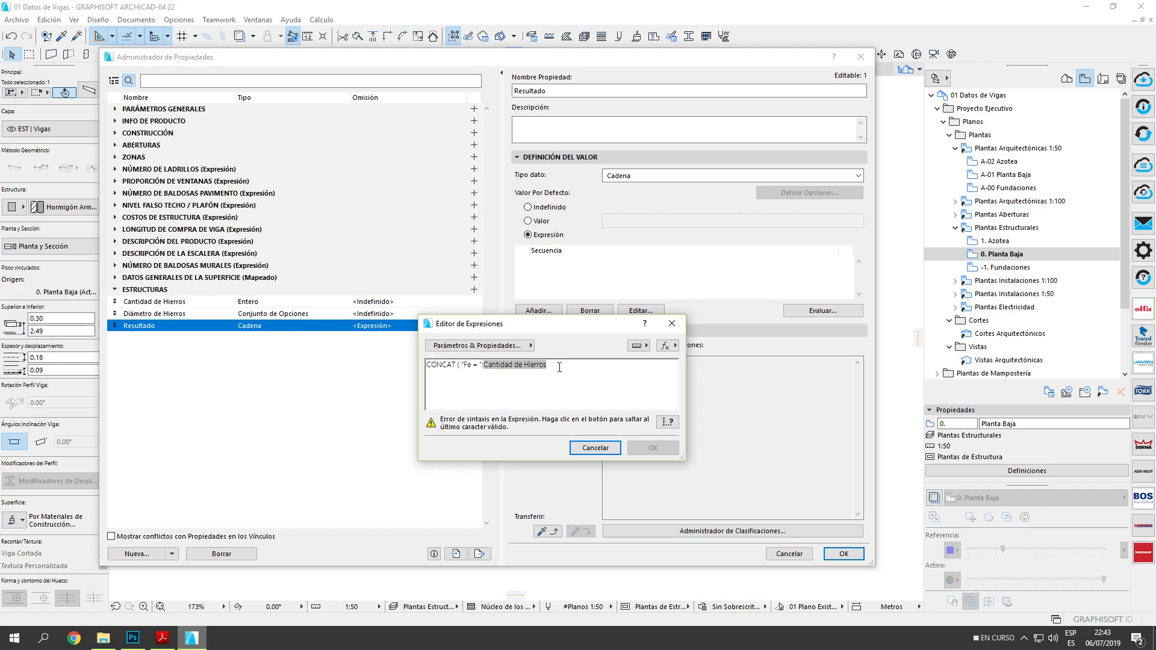
Close the CONCAT parenthesis to check the expression's error, and delete the directly inserted "Cantidad de Hierros" argument.
text())
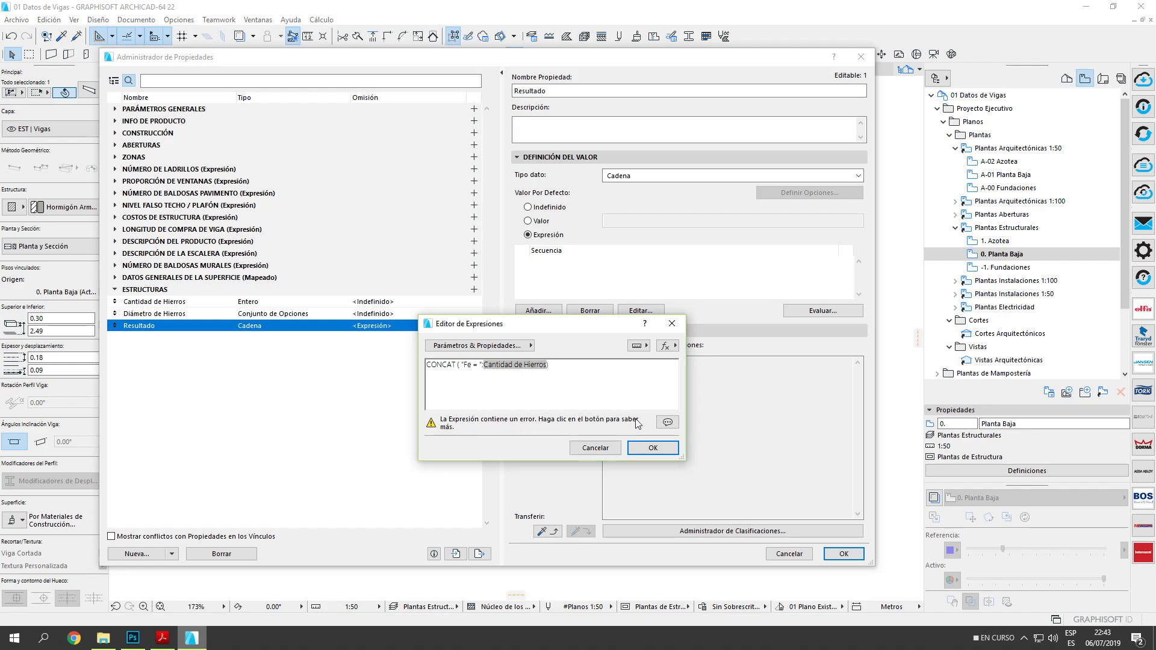
click(667, 421)
click(559, 378)
click(512, 370)
key(Delete)
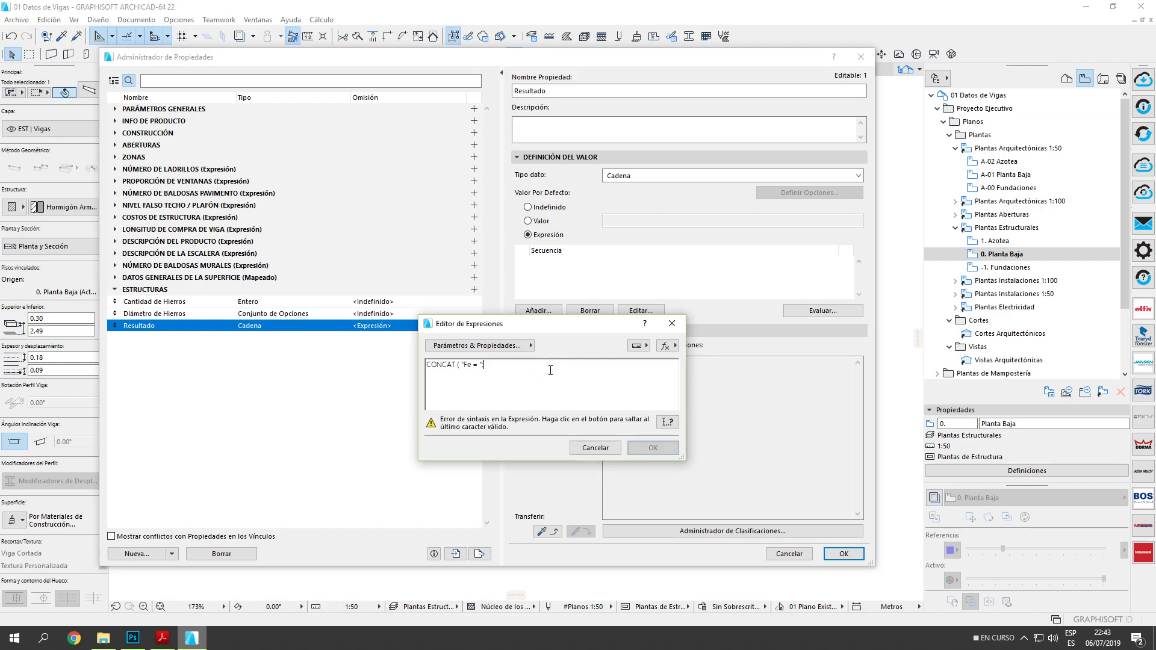
Insert the data conversion function "Convertir en cadena [STR]" after the "Fe = " text in the expression.
click(666, 346)
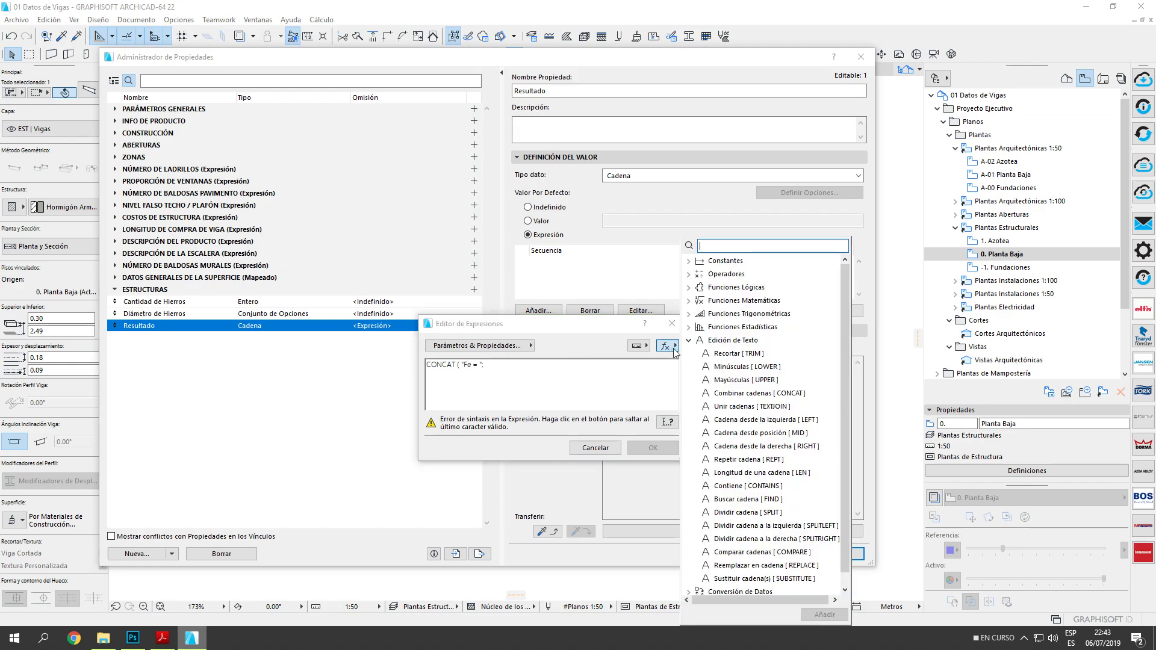
click(689, 327)
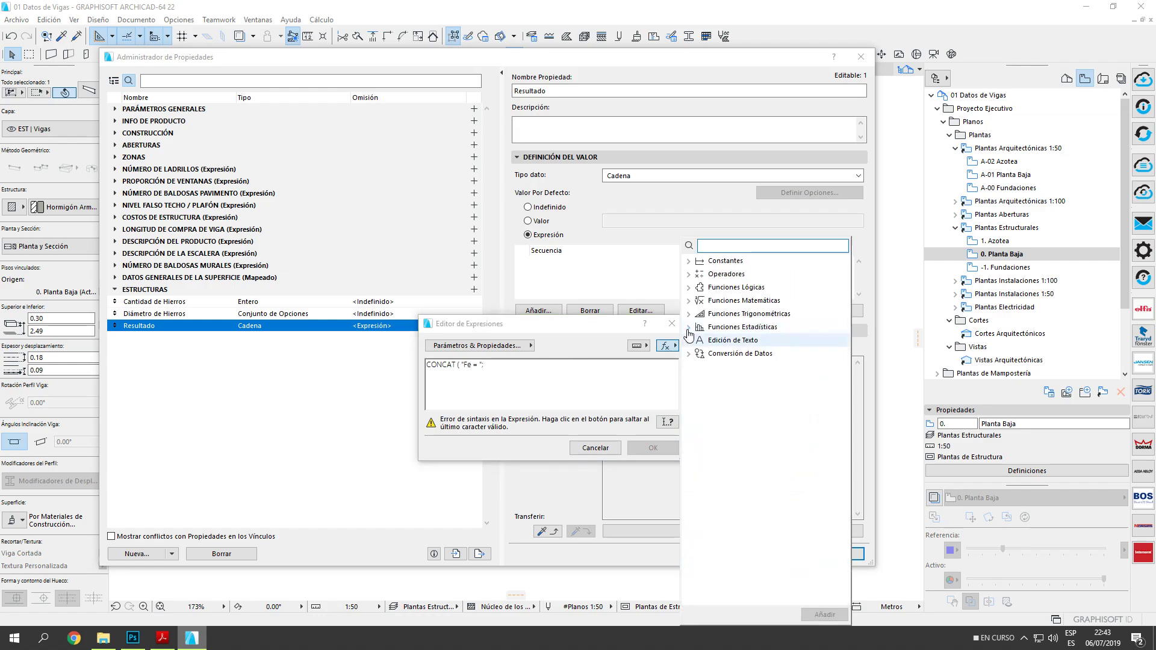
click(689, 354)
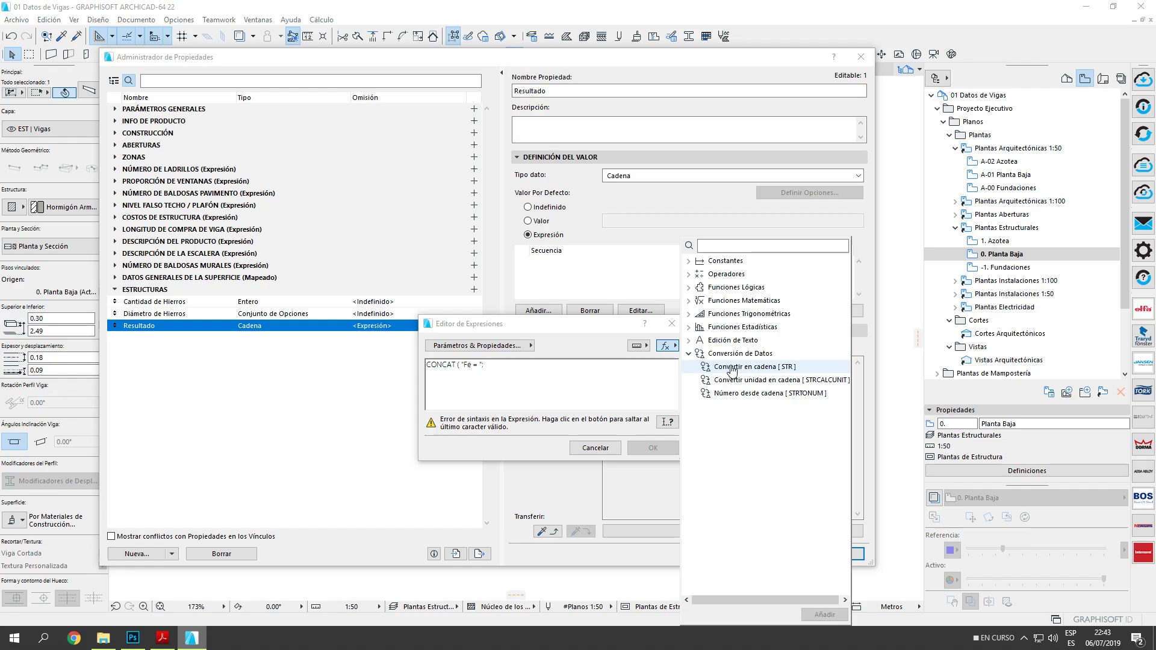
mouse_move(740, 371)
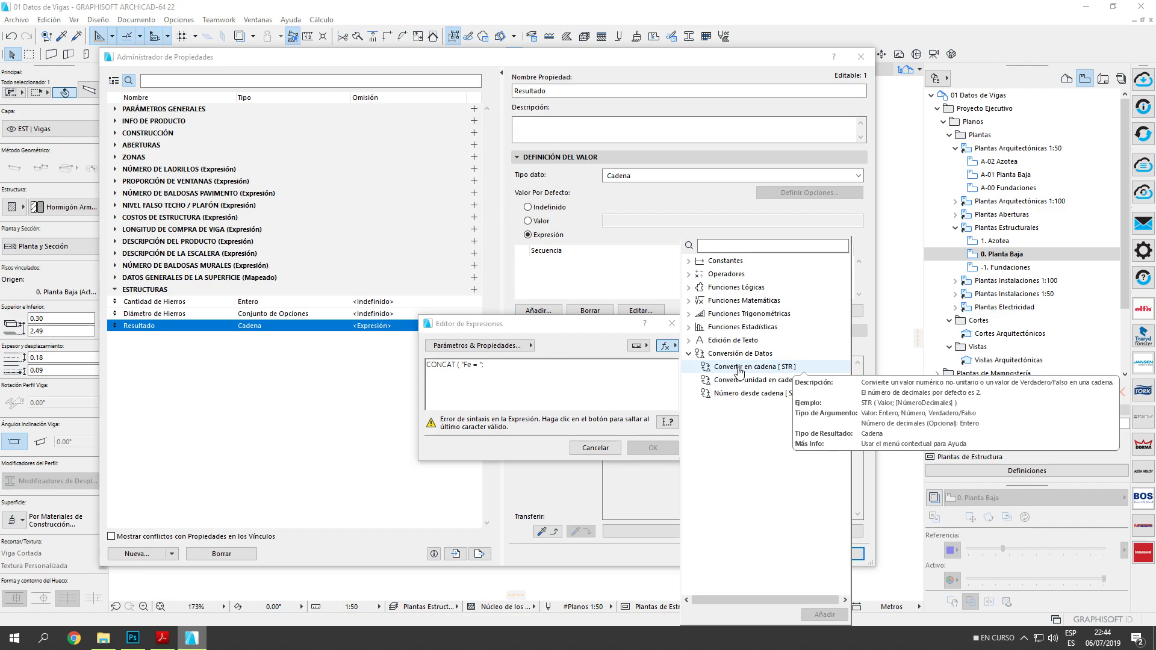
click(740, 368)
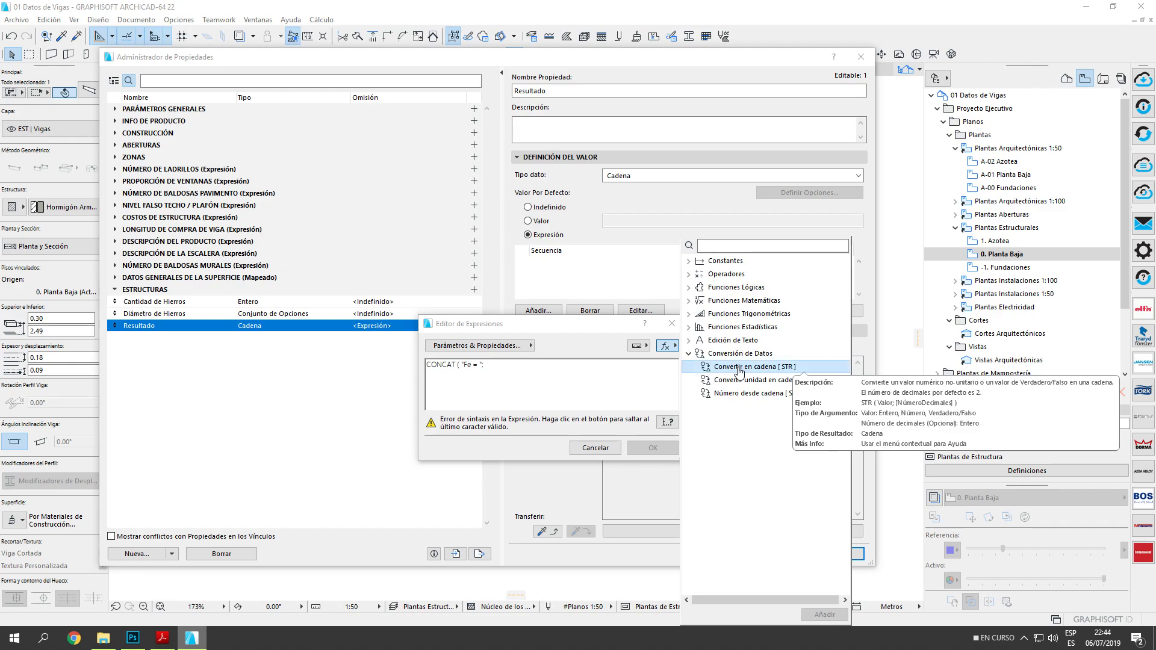
click(825, 614)
click(613, 385)
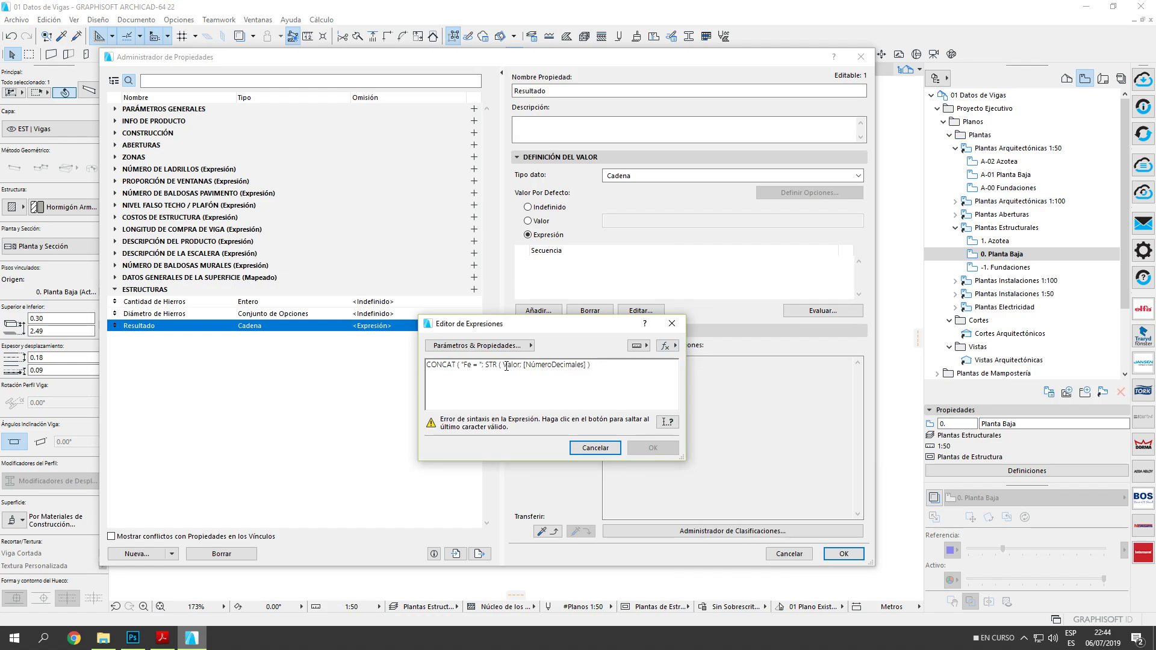
Replace STR's placeholder arguments with the property "Cantidad de Hierros" and 0 decimals, closing the function and adding a semicolon separator.
drag(525, 366, 586, 366)
drag(503, 366, 591, 366)
key(BackSpace)
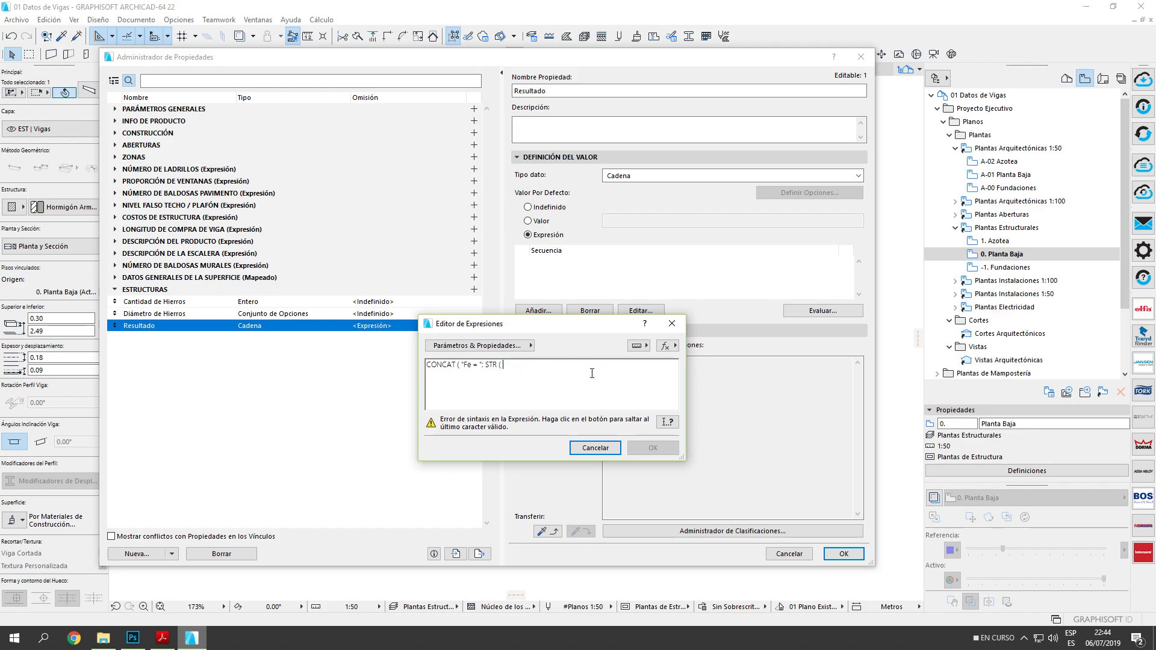
click(518, 347)
scroll(403, 579, down, 5)
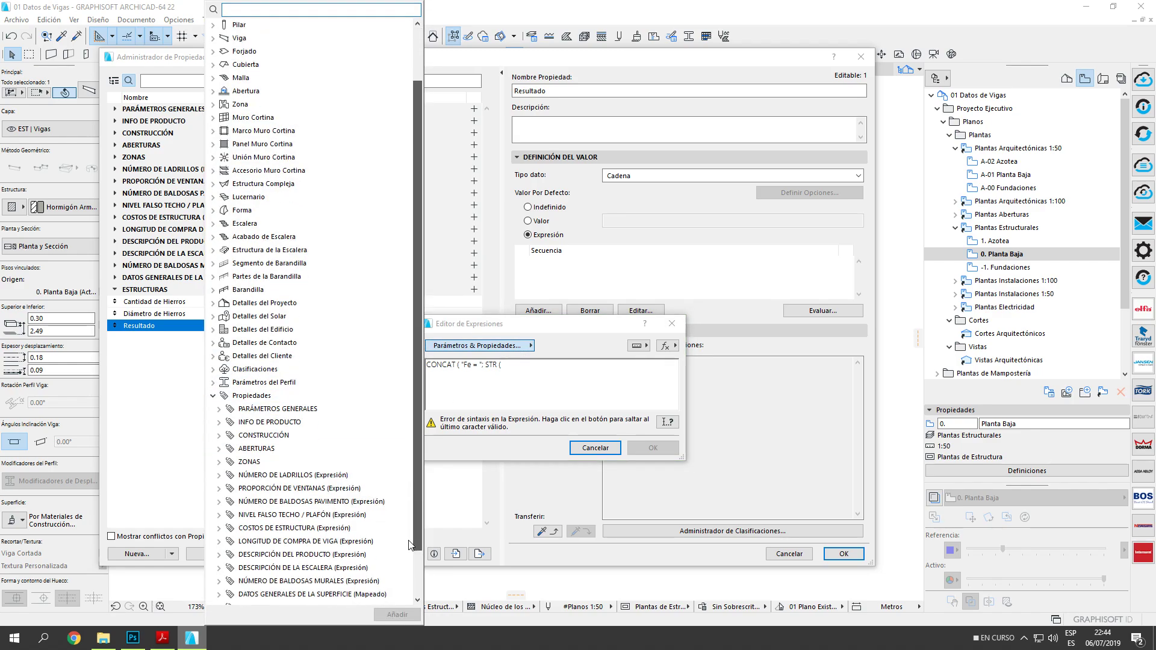
click(275, 568)
click(397, 614)
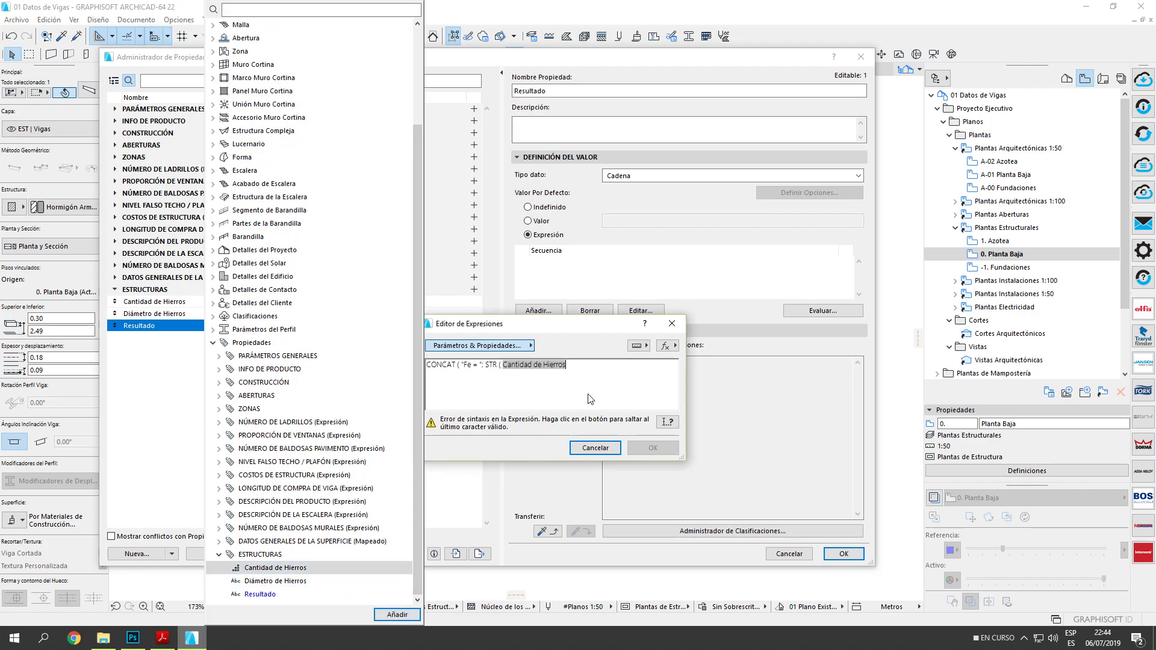
text(;0);)
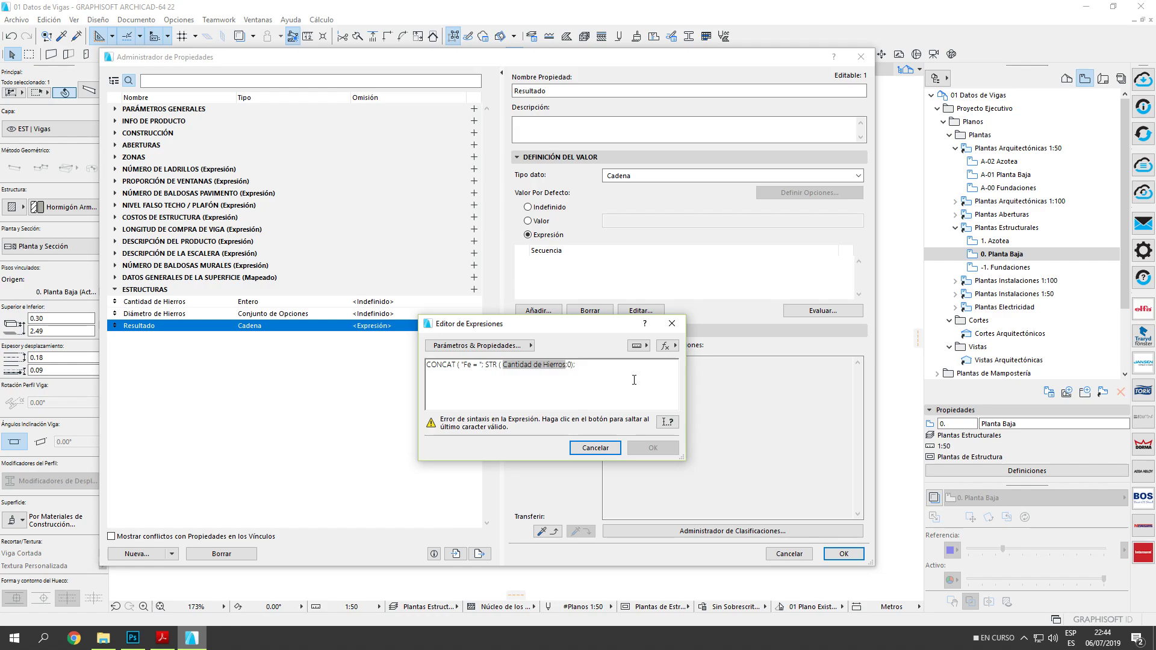
Add a second STR function converting "Diámetro de Hierros" with 0 decimals after the bar quantity, and close the CONCAT expression.
click(162, 638)
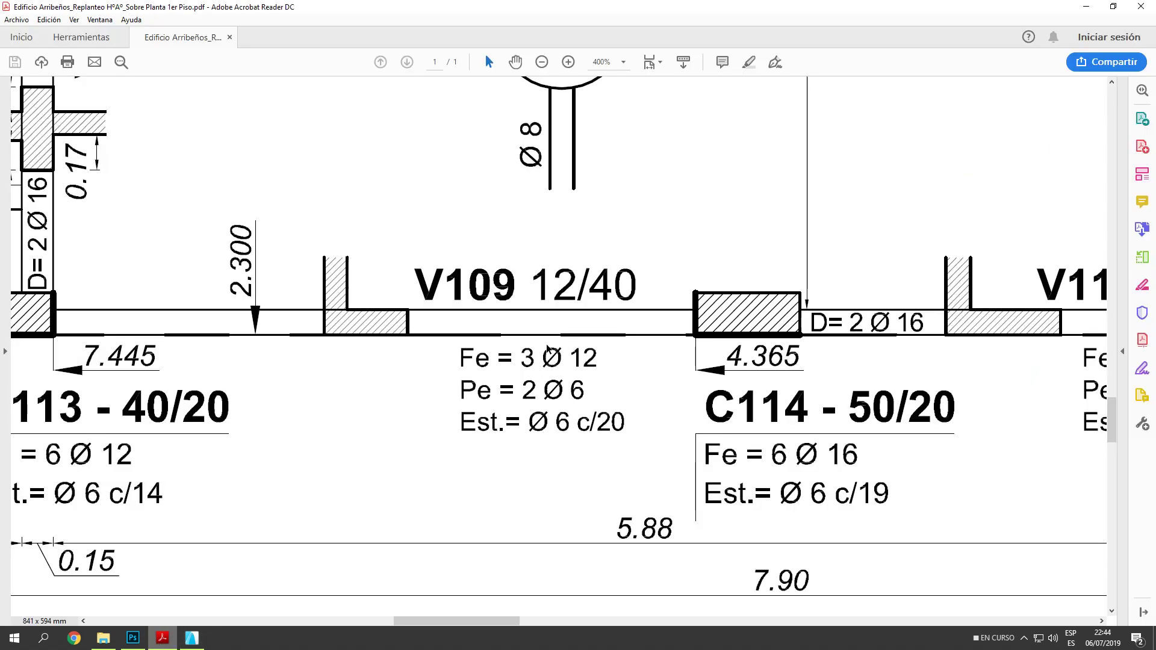
click(192, 638)
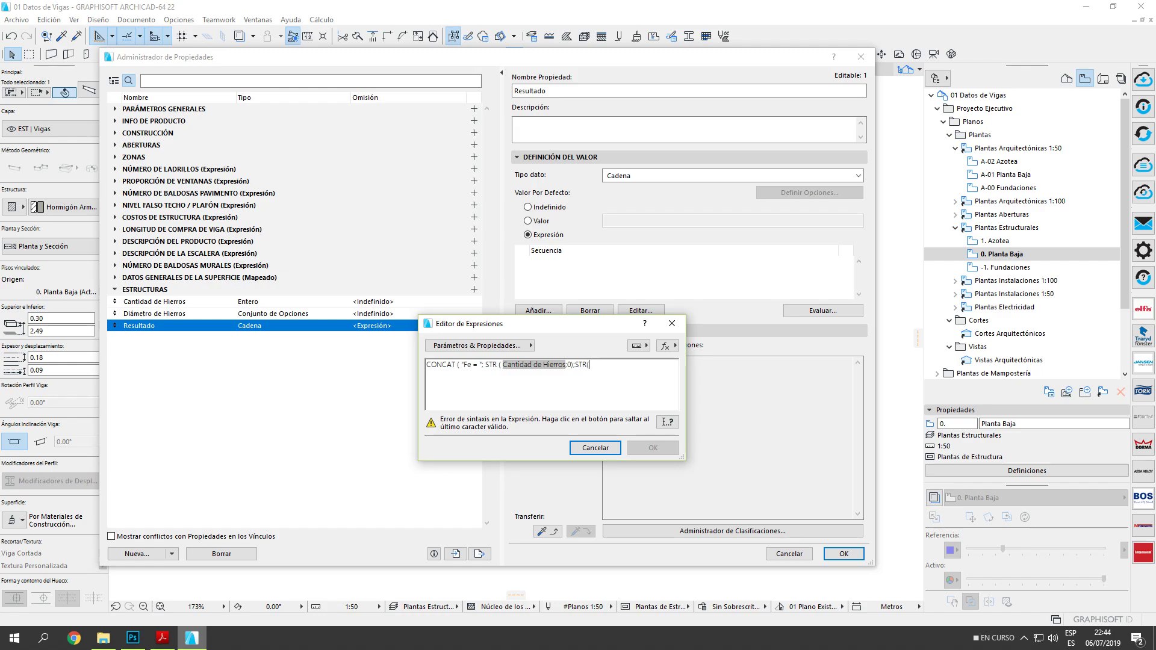
click(480, 346)
scroll(310, 542, down, 5)
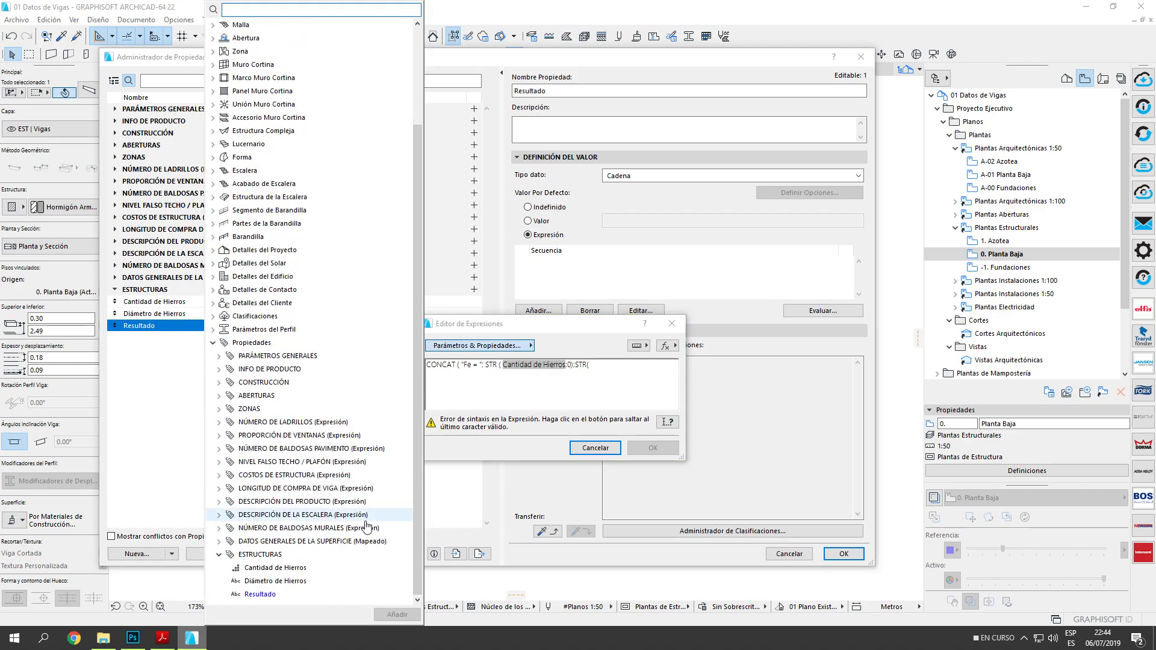
click(310, 579)
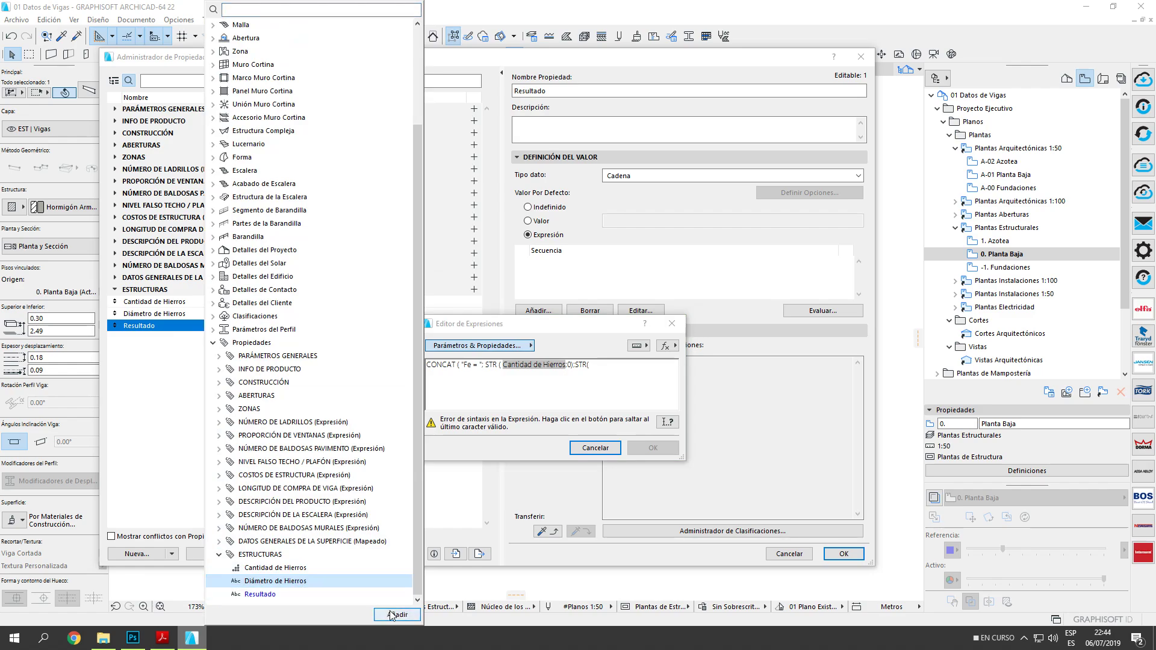
click(415, 615)
click(661, 366)
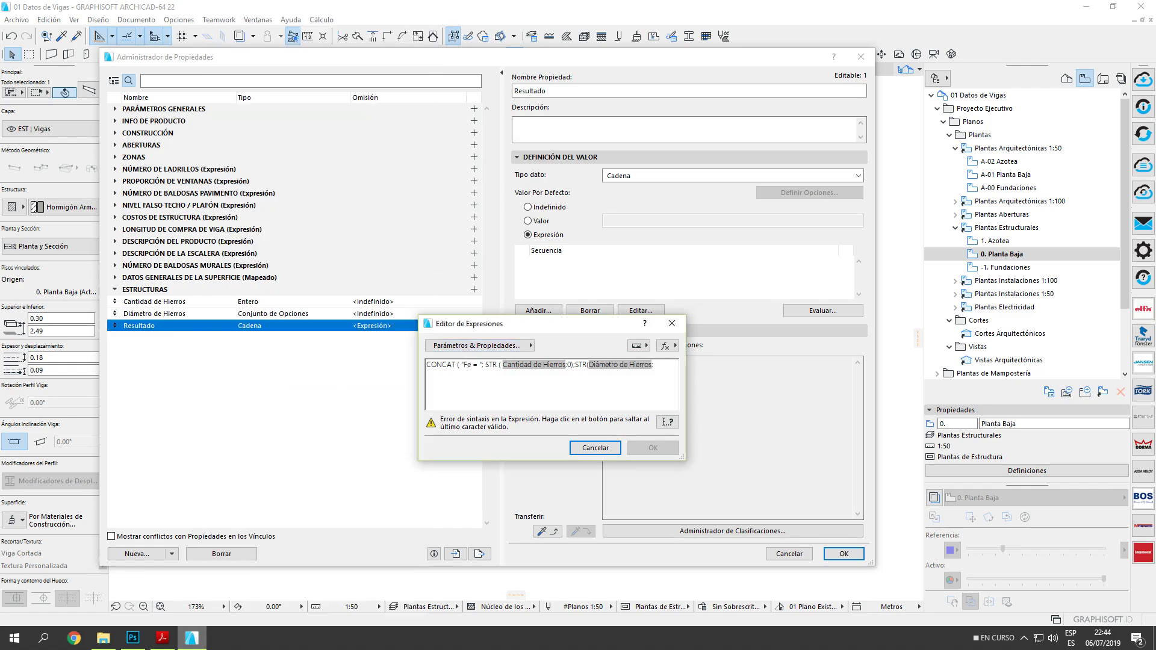
text())
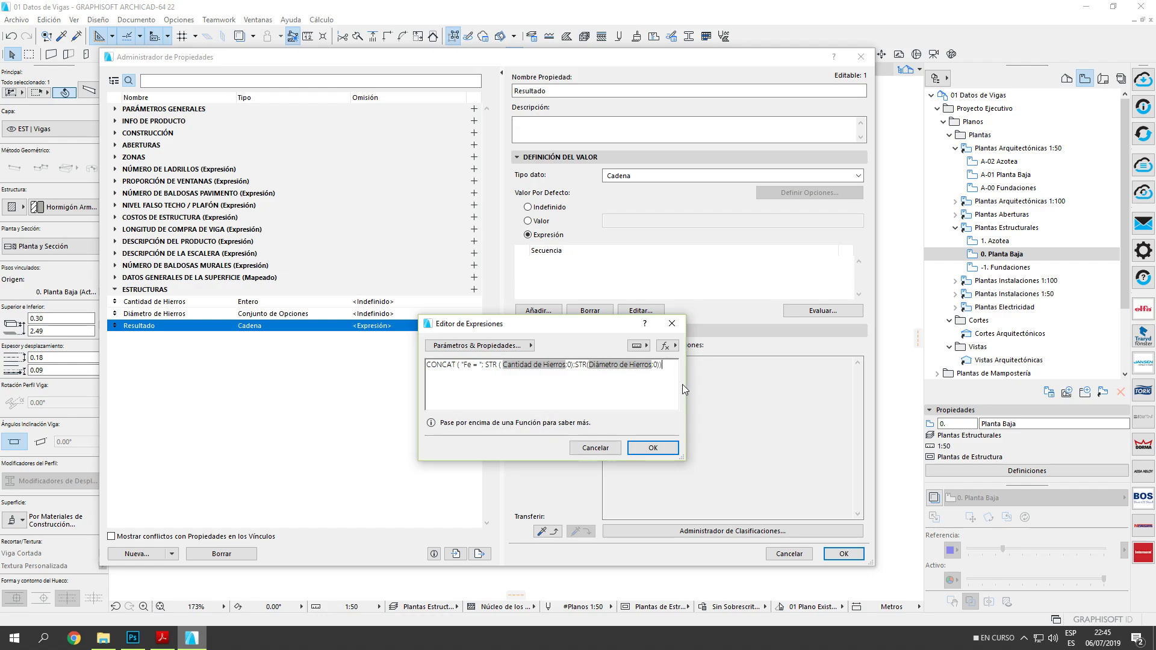
Remove and restore CONCAT's closing parenthesis to check the syntax, and accept the expression for "Resultado".
key(BackSpace)
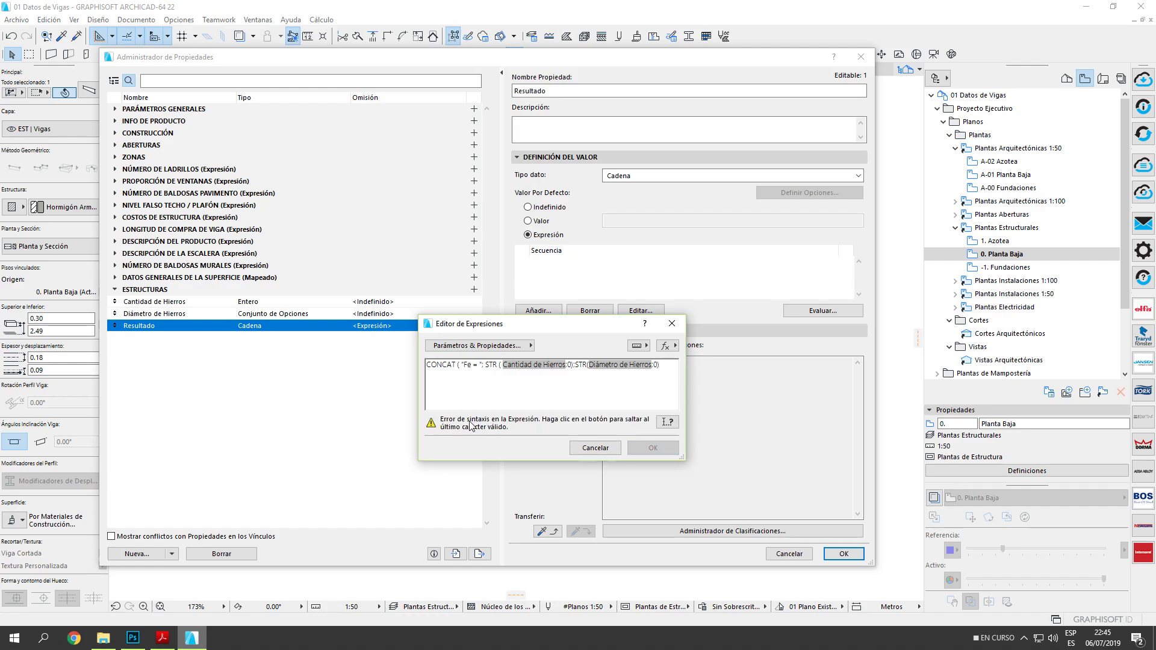
text())
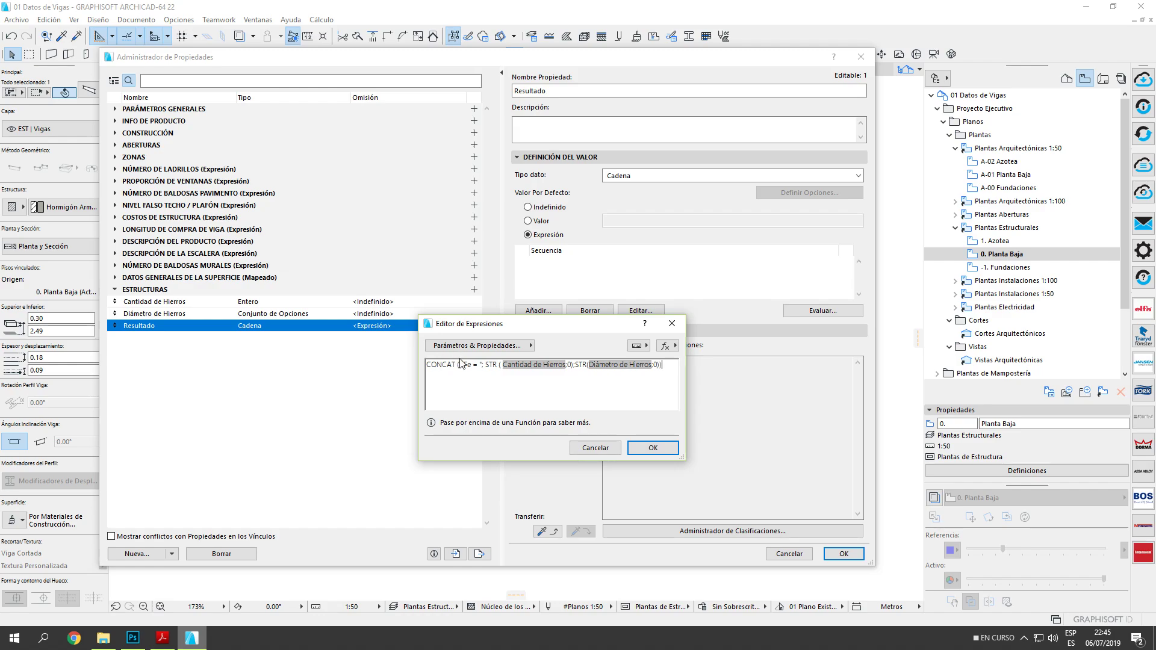
drag(515, 329, 497, 293)
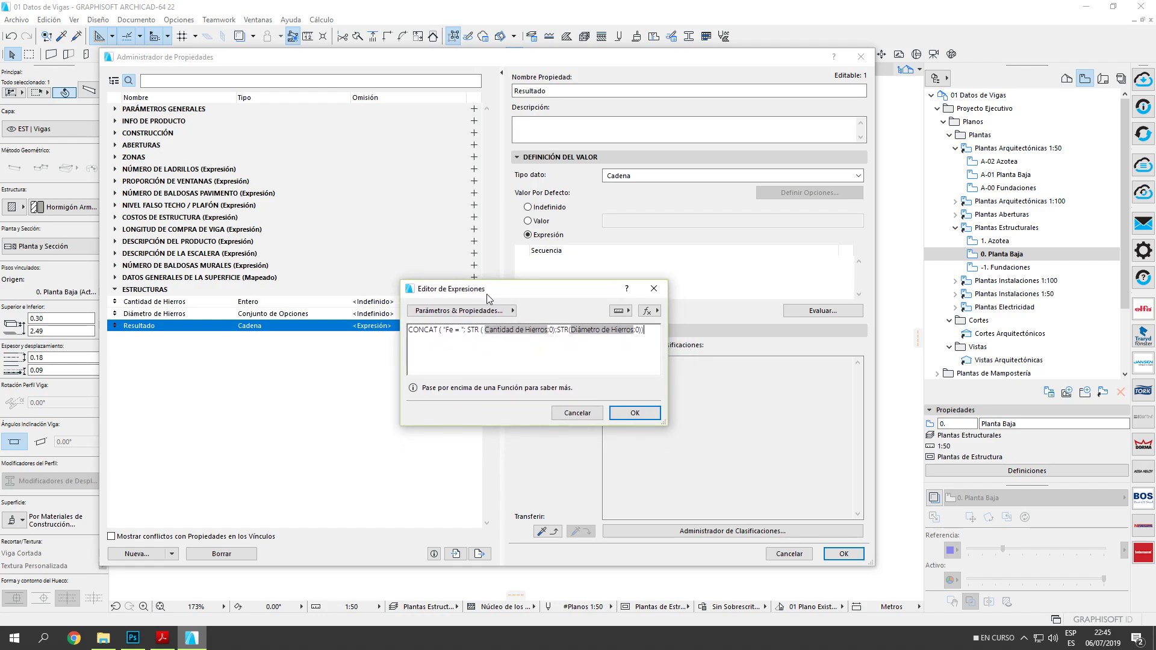
click(636, 413)
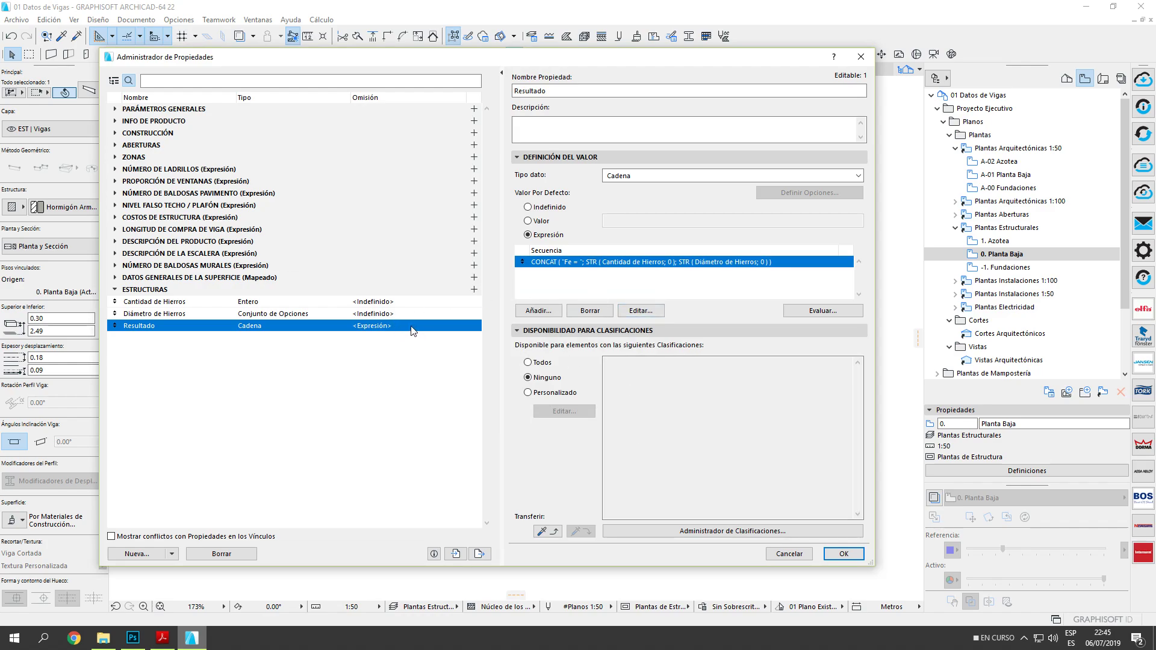
Make "Resultado" available only to the "Viga" classification through the custom (Personalizado) option, and save the property changes.
click(160, 314)
click(160, 326)
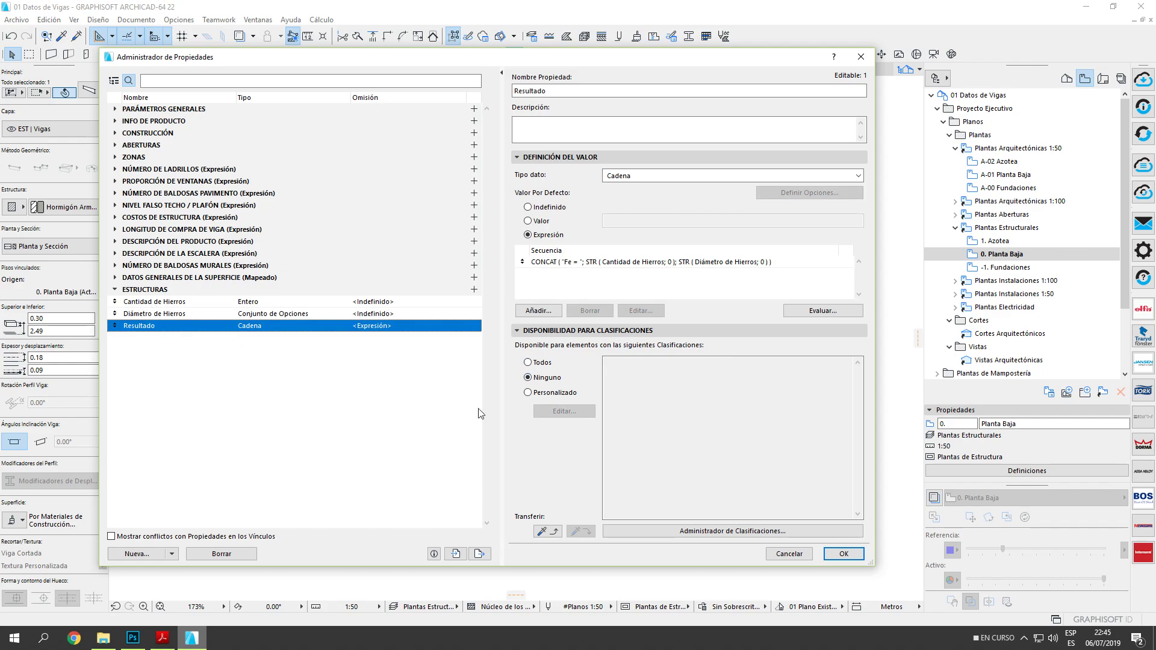
click(547, 393)
click(554, 411)
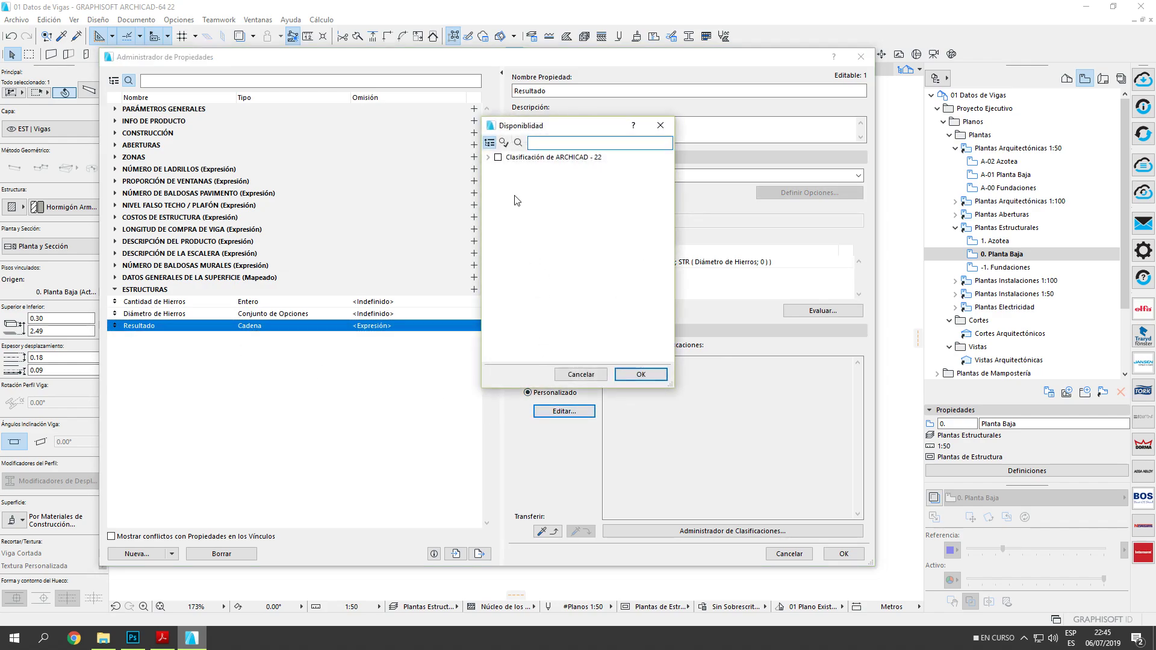
click(495, 169)
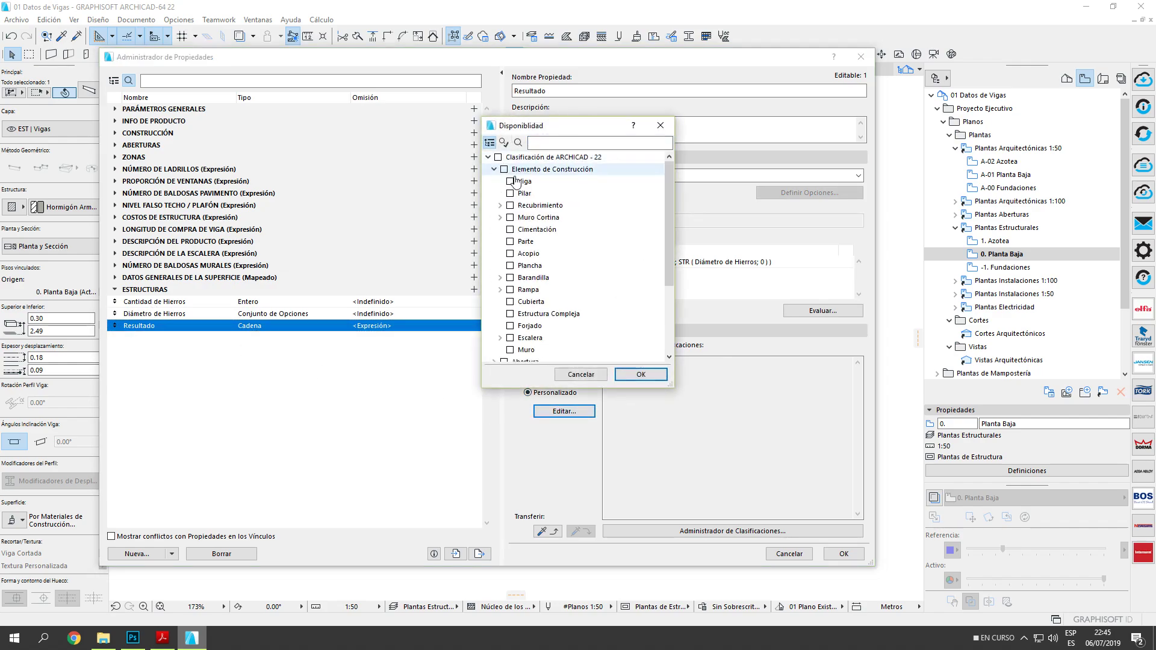
click(510, 181)
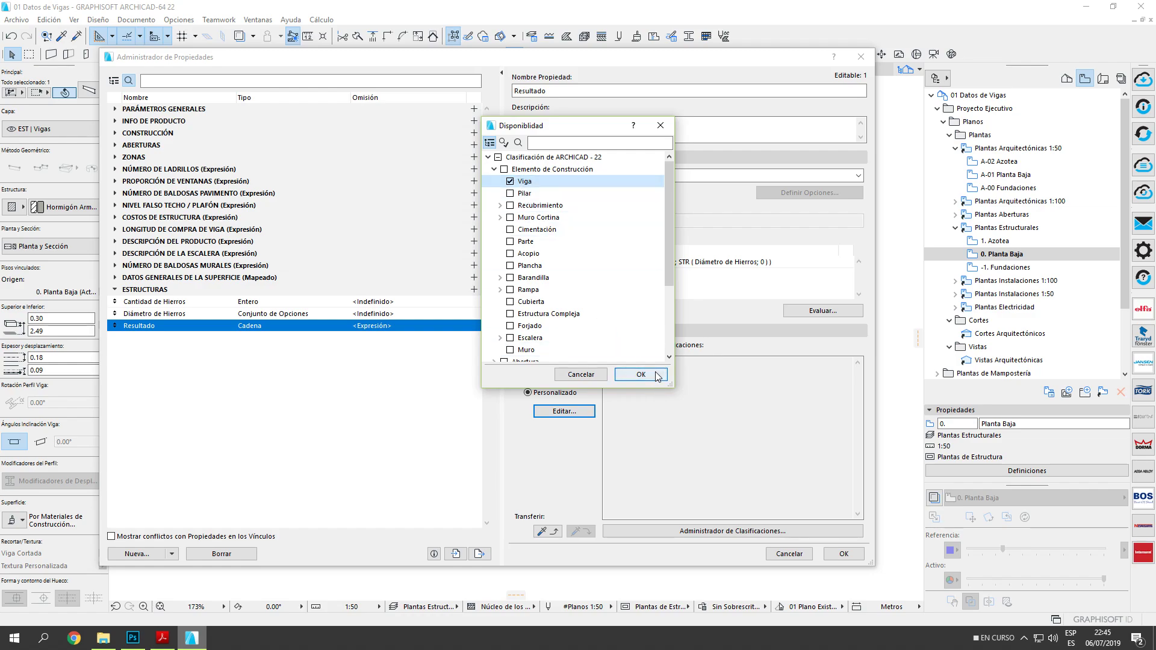
click(641, 375)
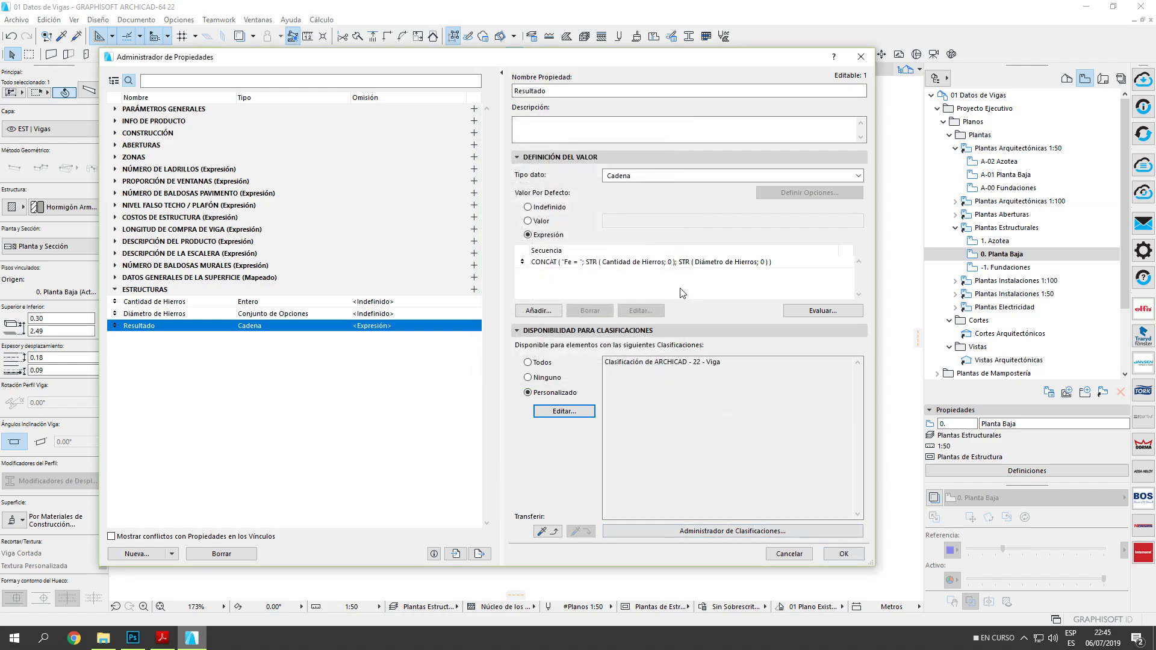
click(844, 553)
Evaluate the "Resultado" expression on beam V105 from the property manager, review the ESTRUCTURAS properties, and close the manager.
middle_drag(713, 388, 605, 416)
click(605, 414)
click(585, 388)
click(179, 19)
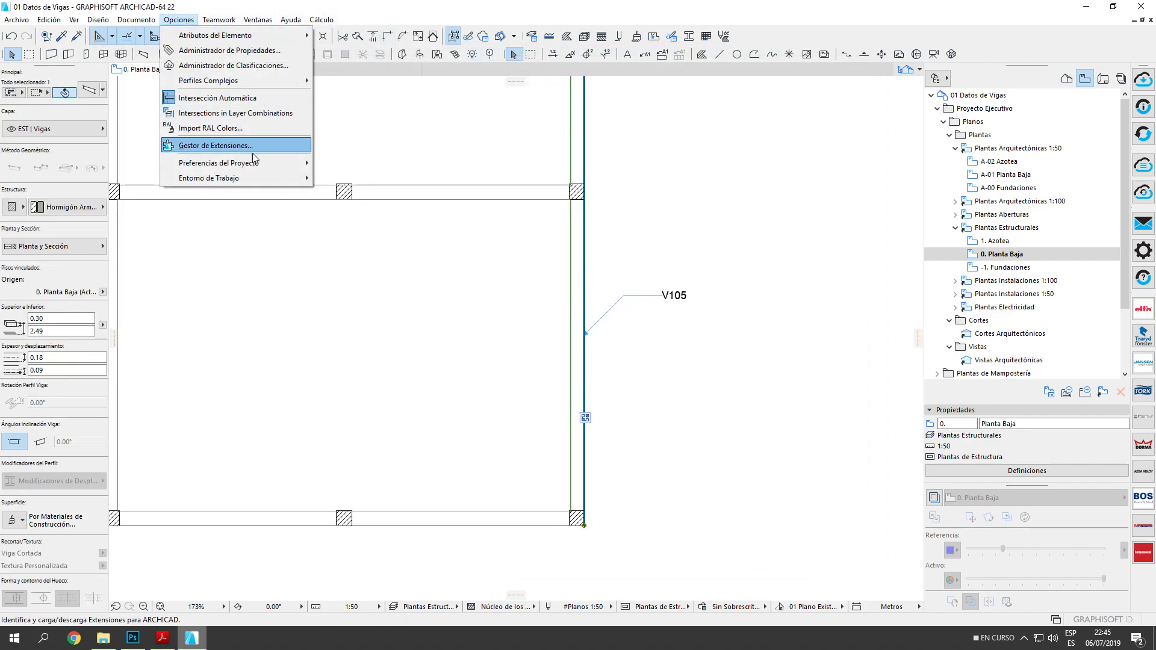
click(265, 60)
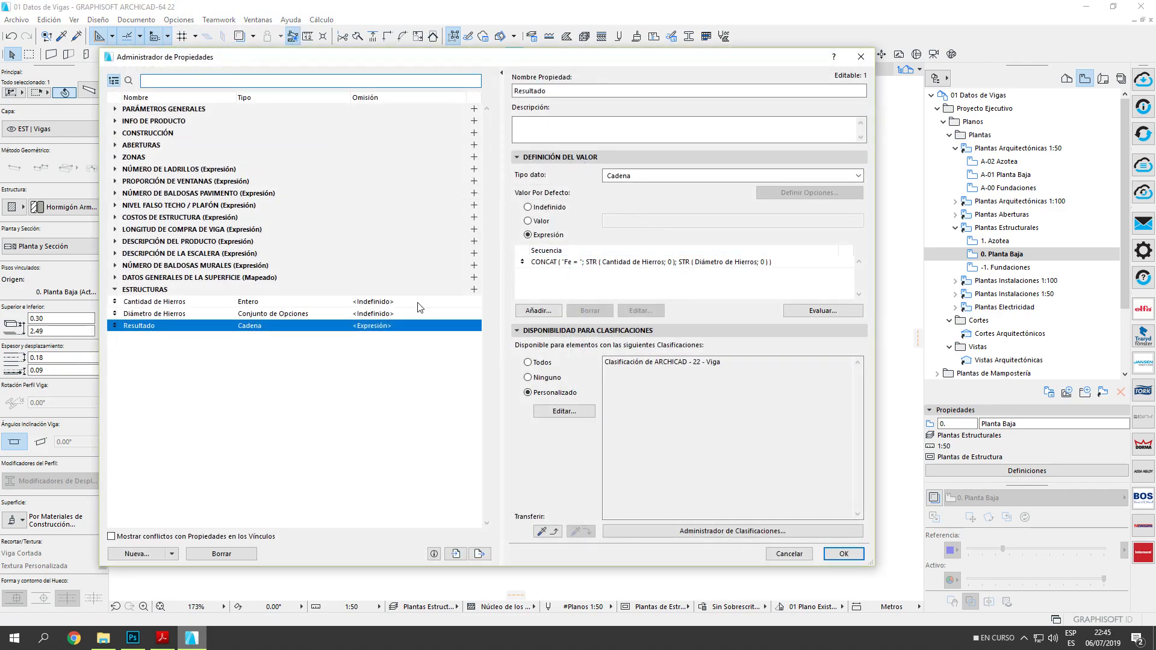
click(167, 314)
click(158, 327)
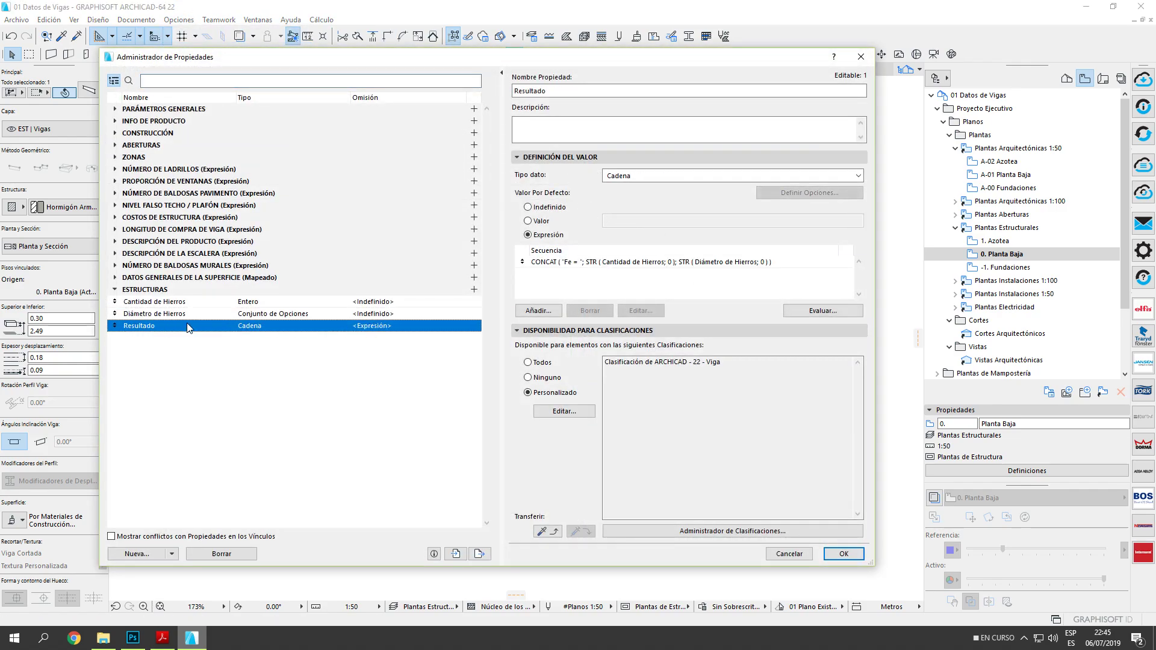
click(823, 316)
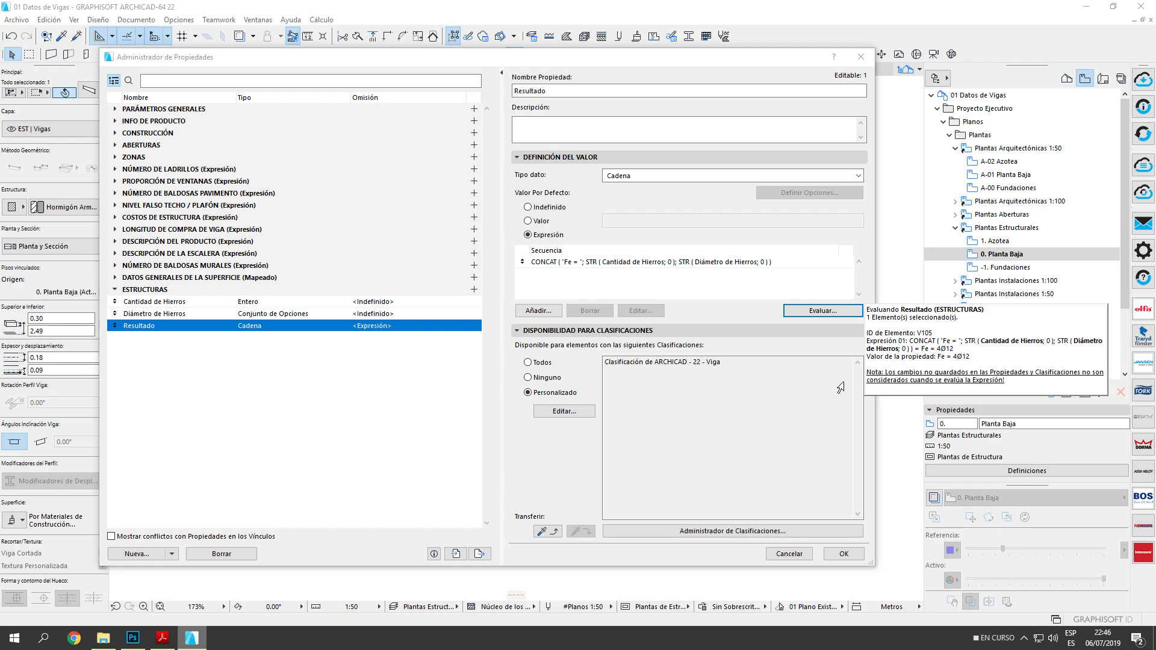
click(782, 399)
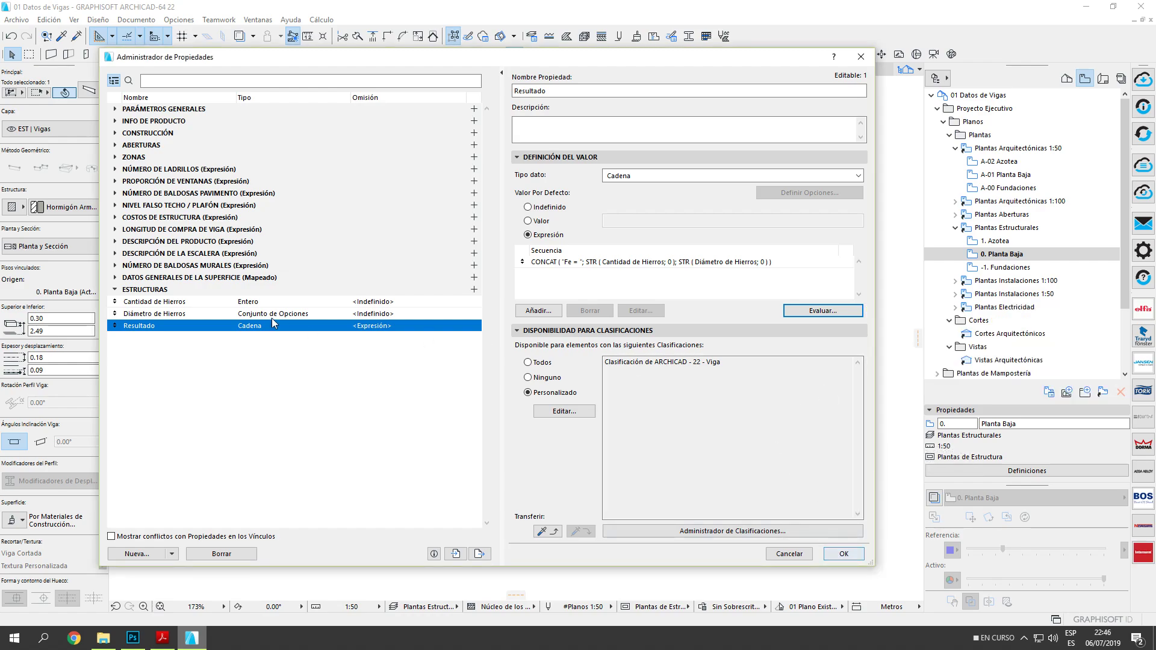
click(207, 302)
click(192, 314)
click(191, 326)
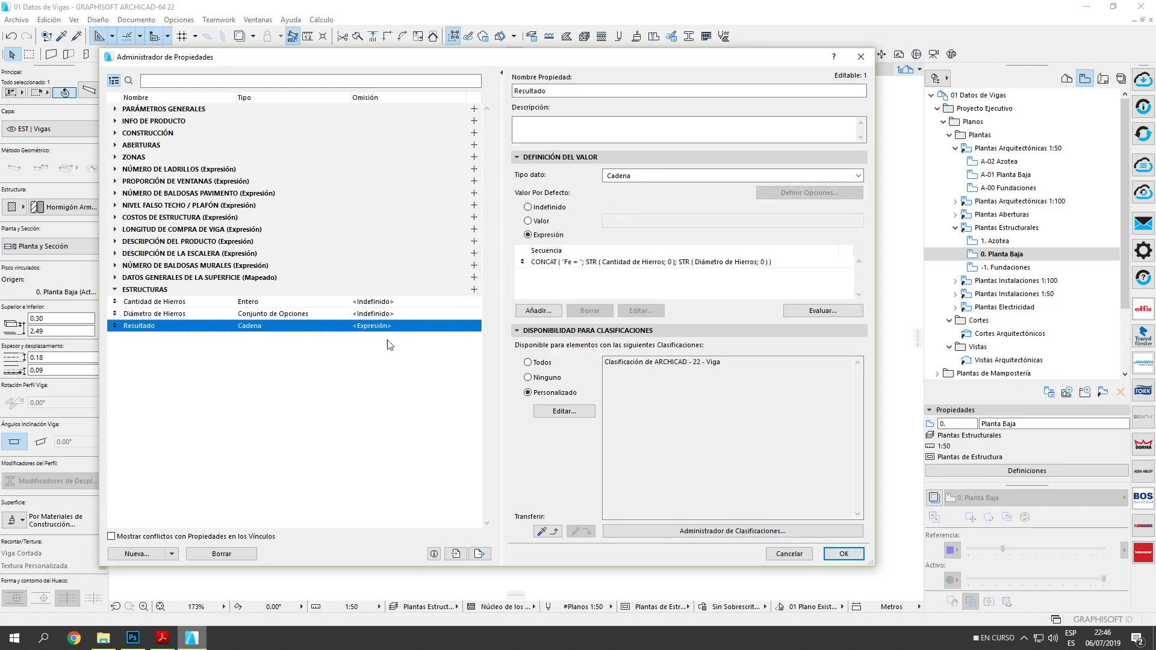
click(844, 554)
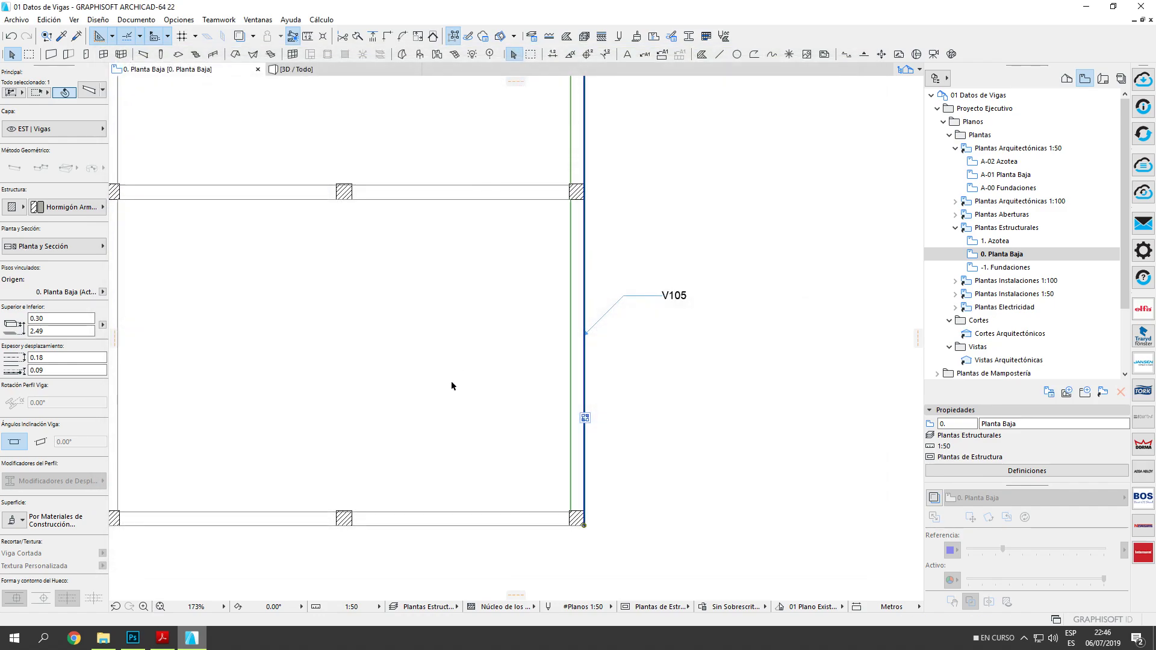
Examine the "Cantidad de Hierros", "Diámetro de Hierros" and "Resultado" properties in the selected beam's settings, without changing them.
click(90, 90)
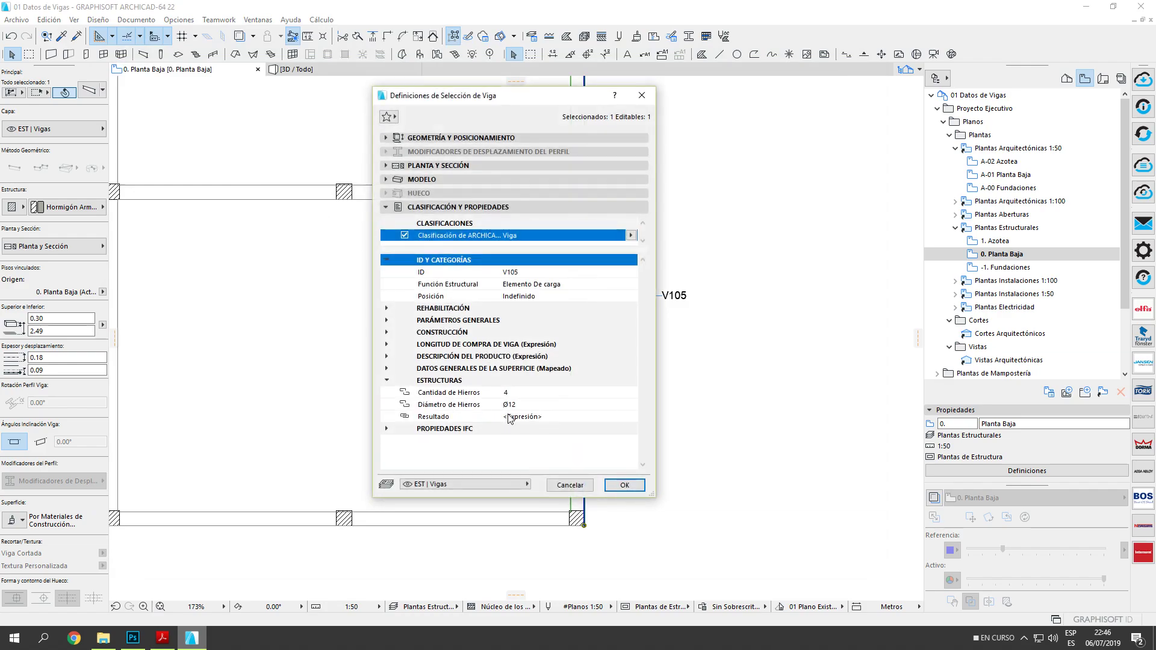
click(485, 419)
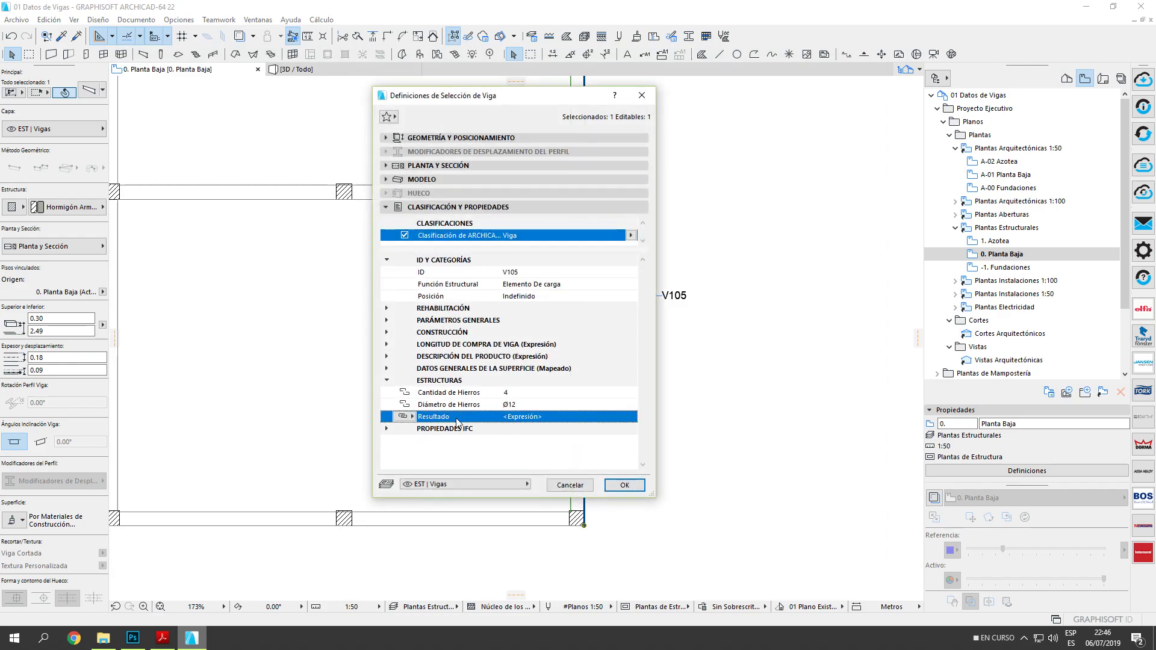
click(412, 416)
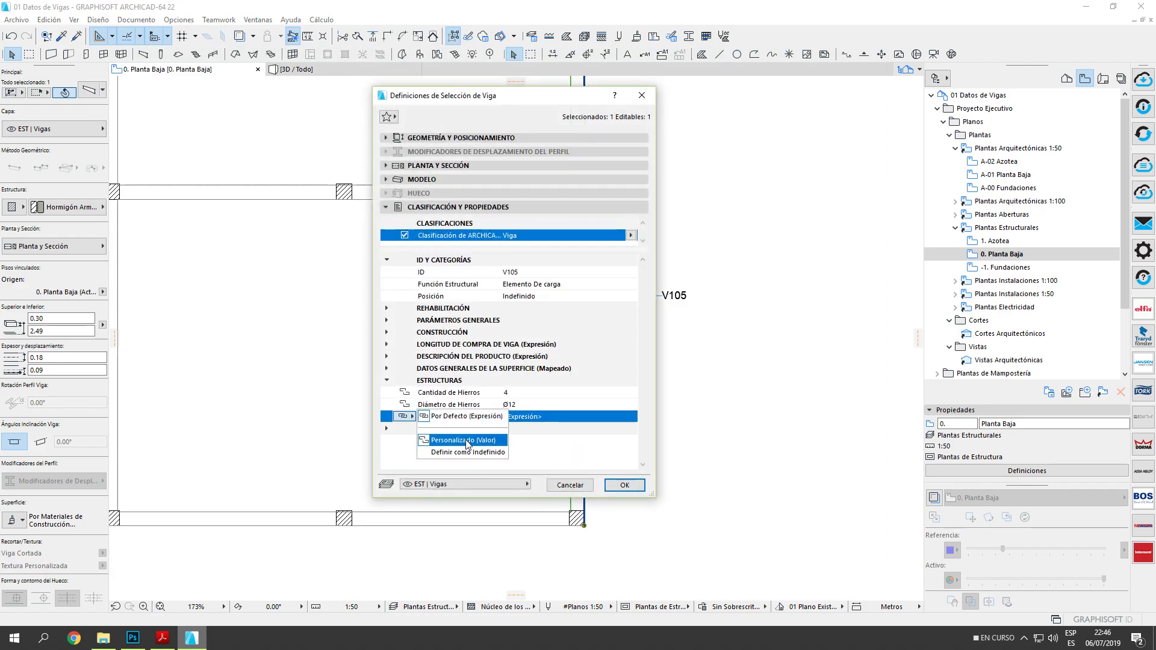
click(510, 110)
drag(523, 99, 479, 102)
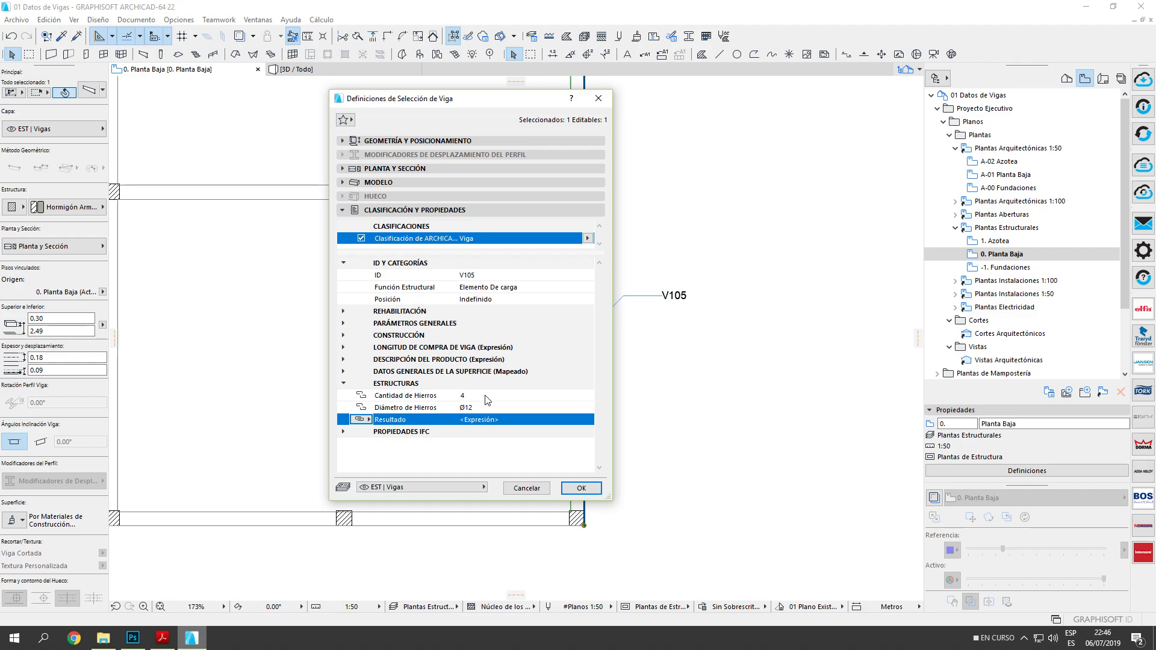
click(482, 396)
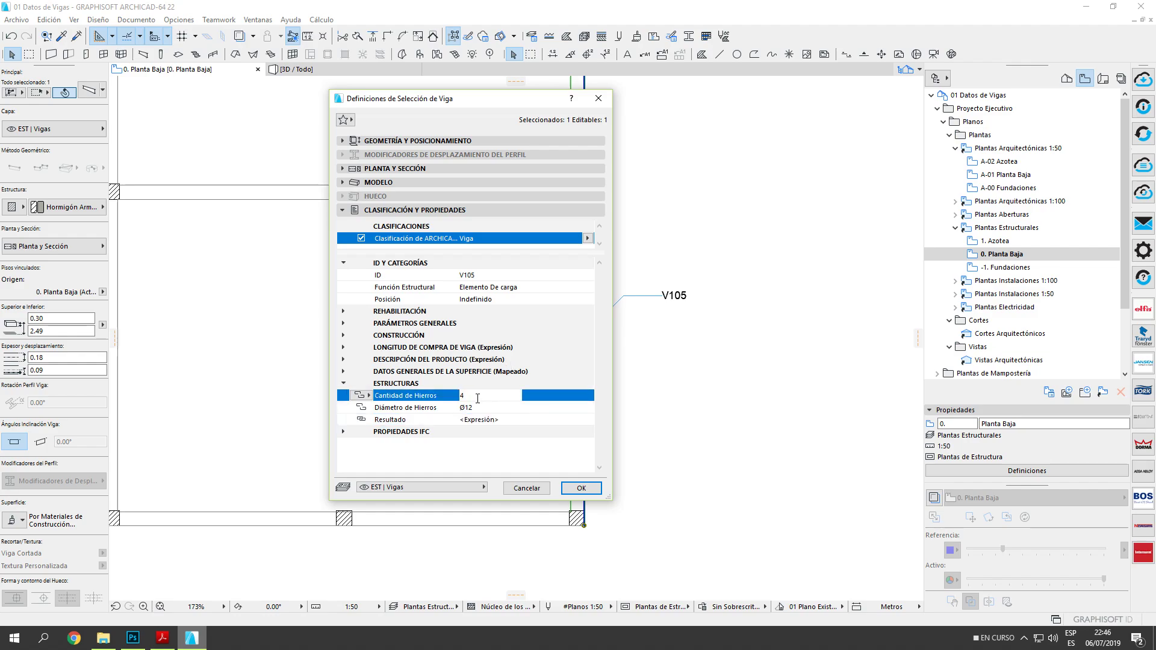
click(483, 407)
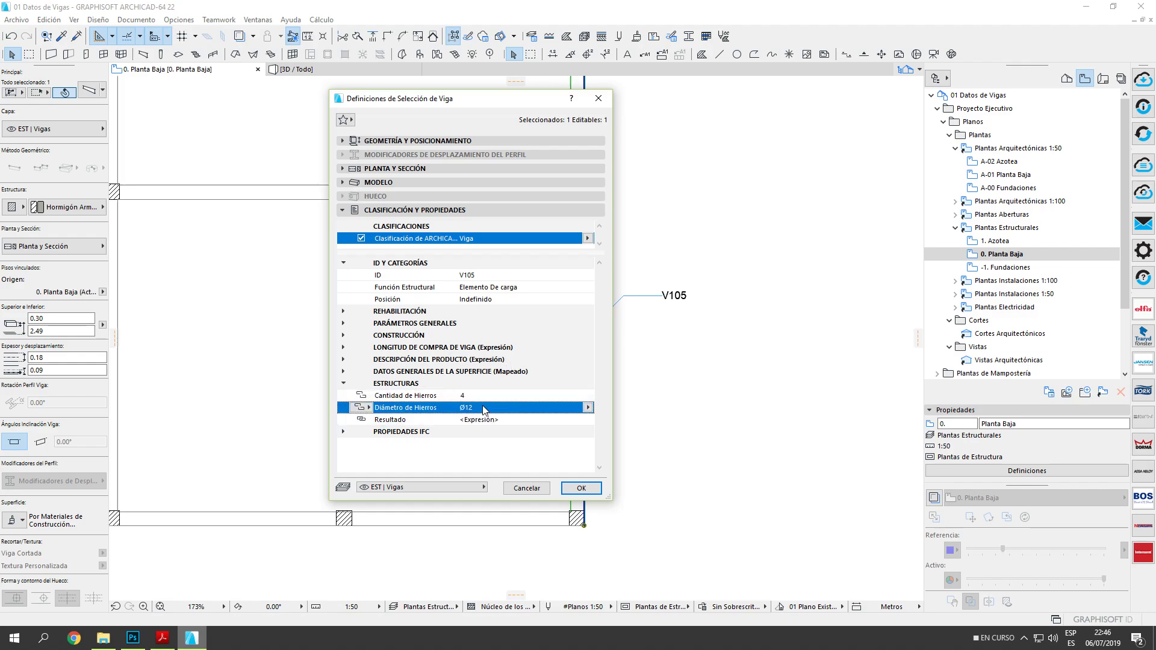
click(509, 421)
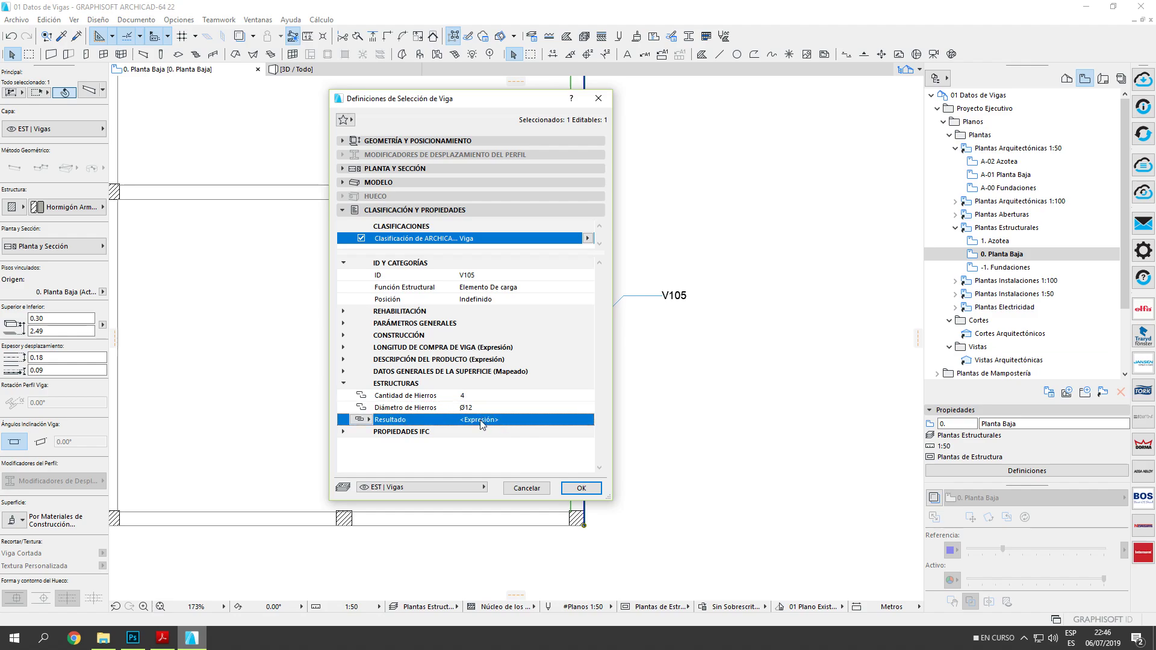
click(581, 489)
Delete the existing V105 label beside the beam on the building's outer edge.
click(658, 333)
key(Delete)
middle_drag(658, 334, 812, 302)
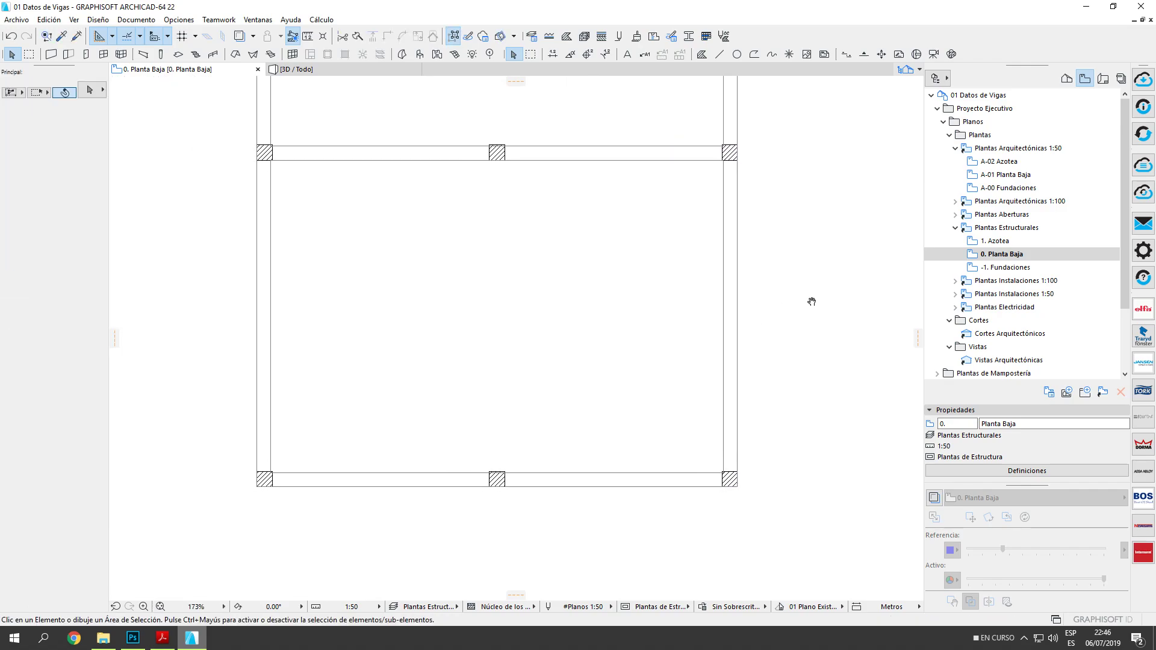
Place a new text label with a leader on the vertical beam at the plan's outer edge using the Label tool.
scroll(708, 334, up, 1)
middle_drag(708, 334, 741, 333)
middle_drag(668, 220, 525, 220)
click(644, 55)
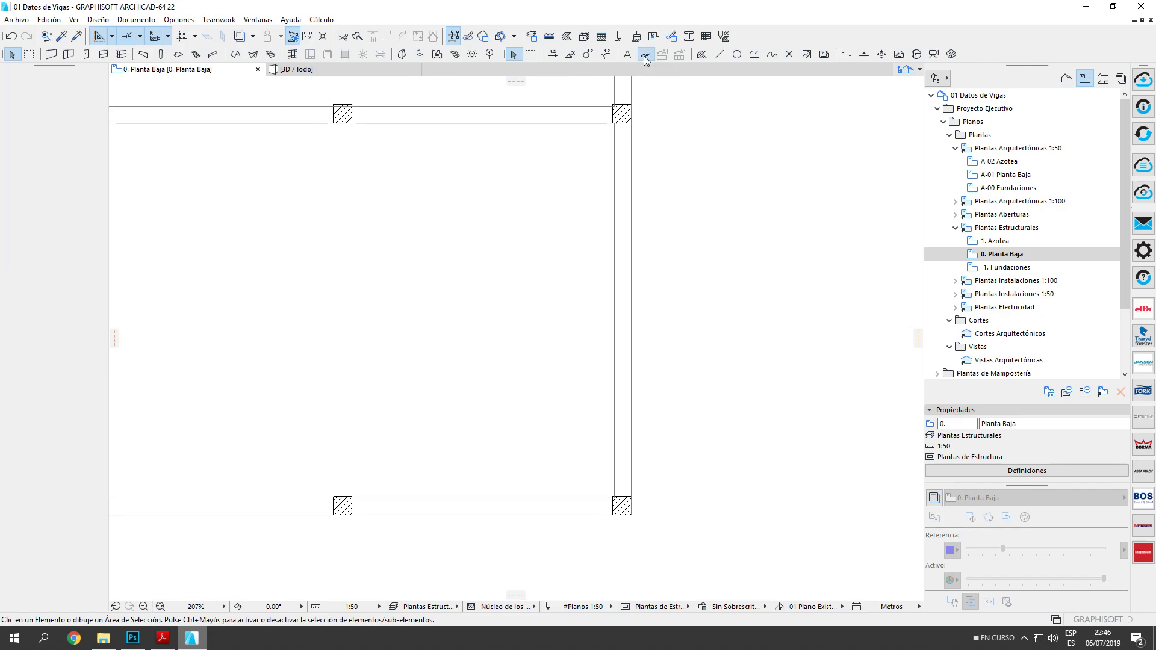
click(632, 274)
middle_drag(705, 337, 626, 357)
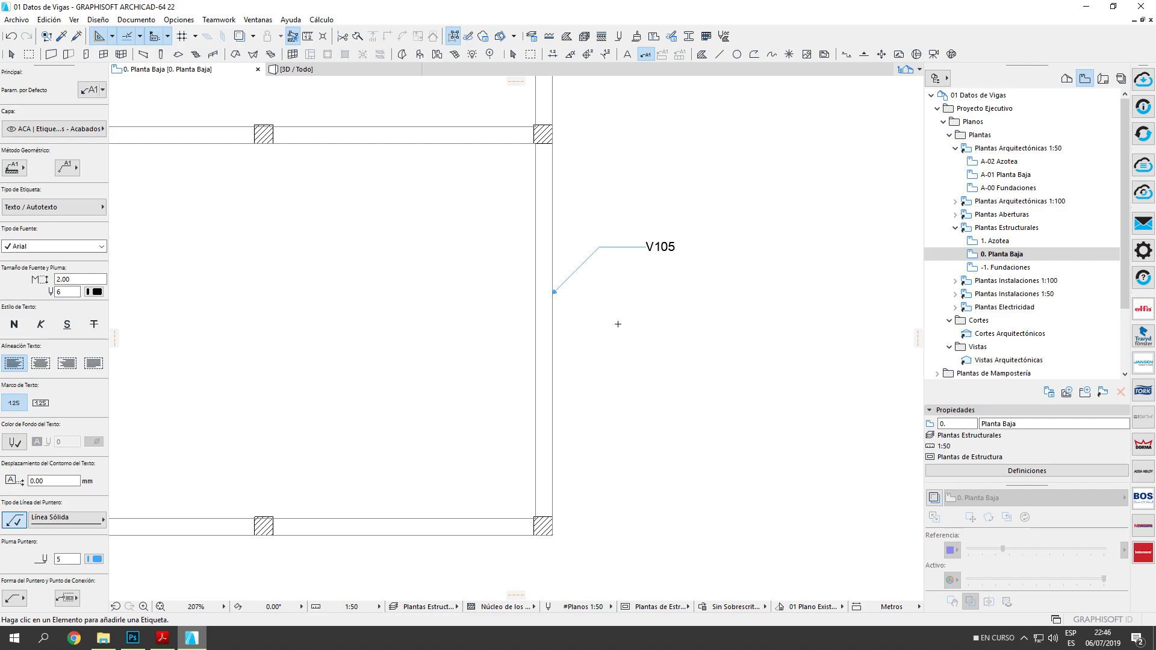
Check the beam annotation in the reference PDF and replace the new label's text with the "ID de Elemento" autotext plus a space.
key(alt+Tab)
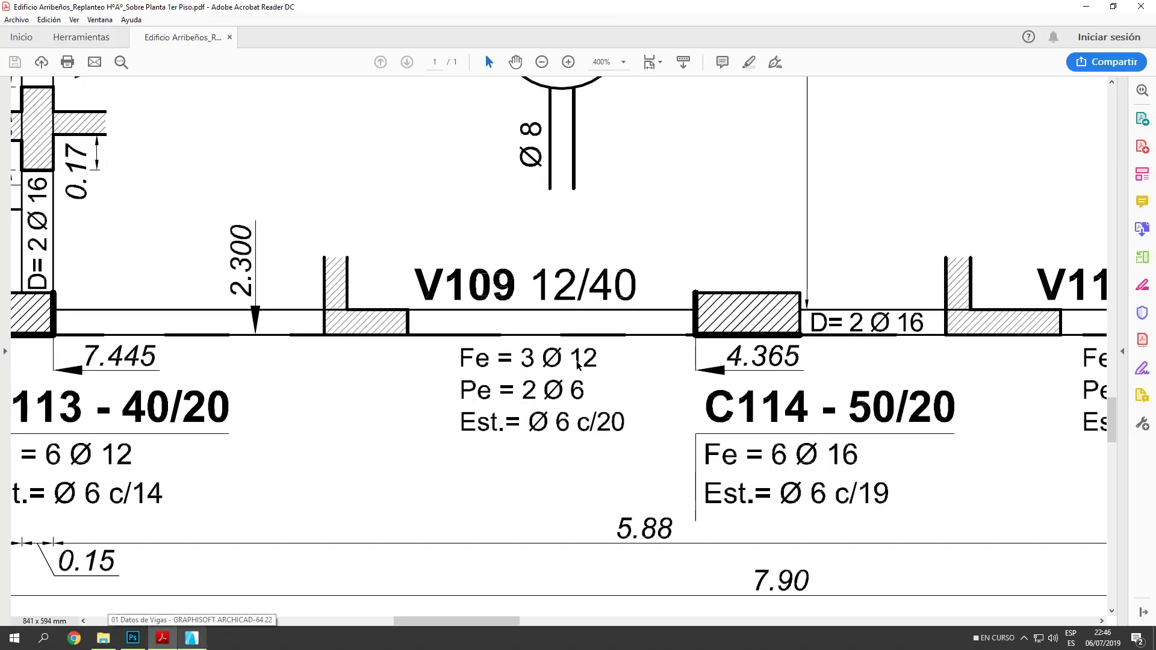
key(alt+Tab)
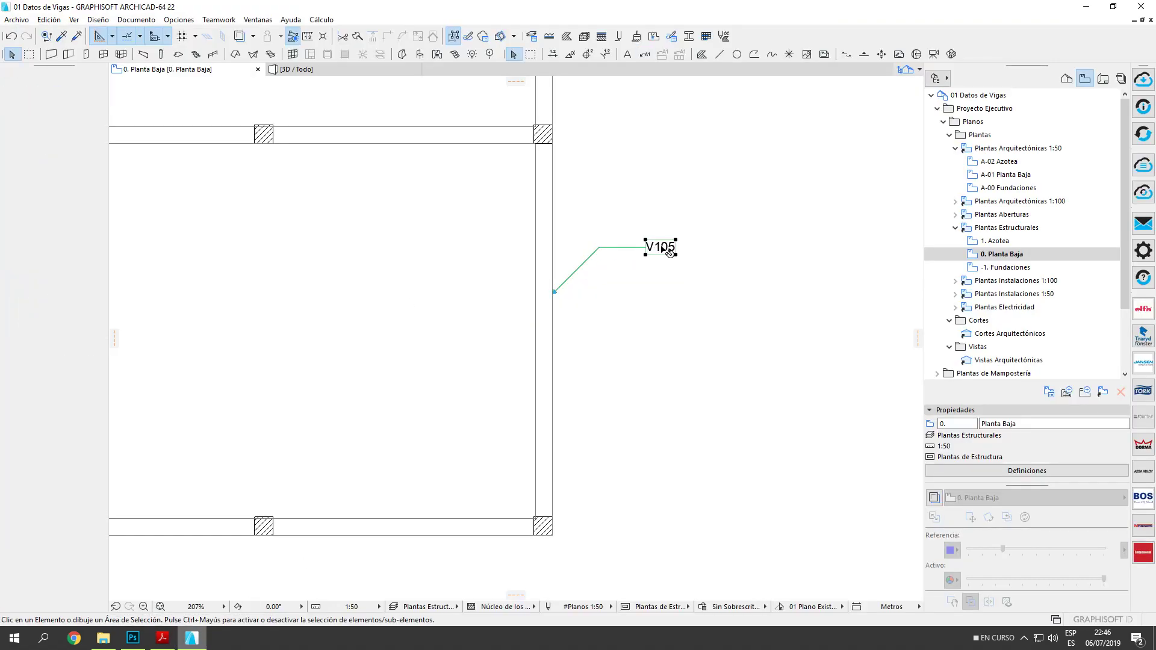
double_click(662, 248)
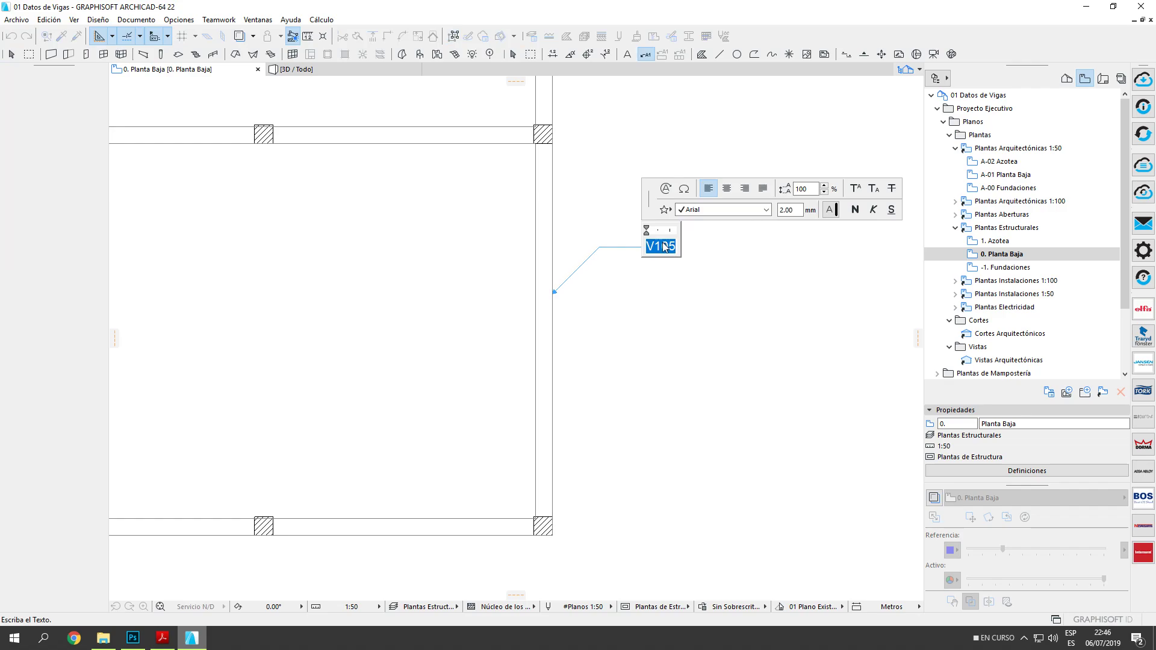
click(665, 190)
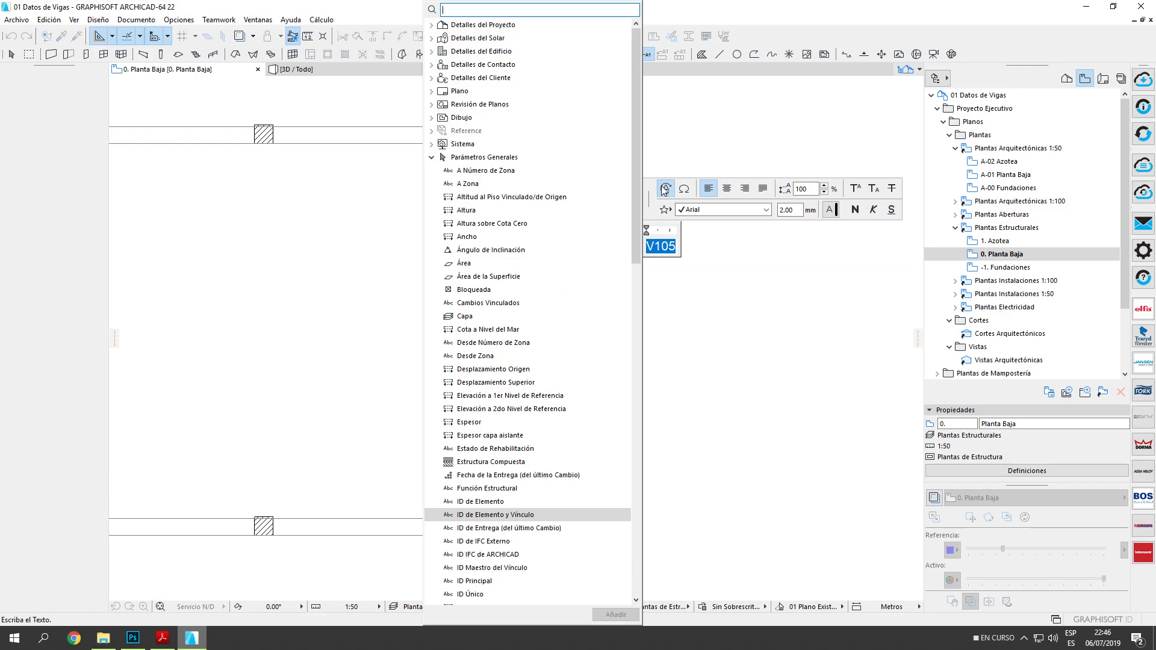
click(520, 504)
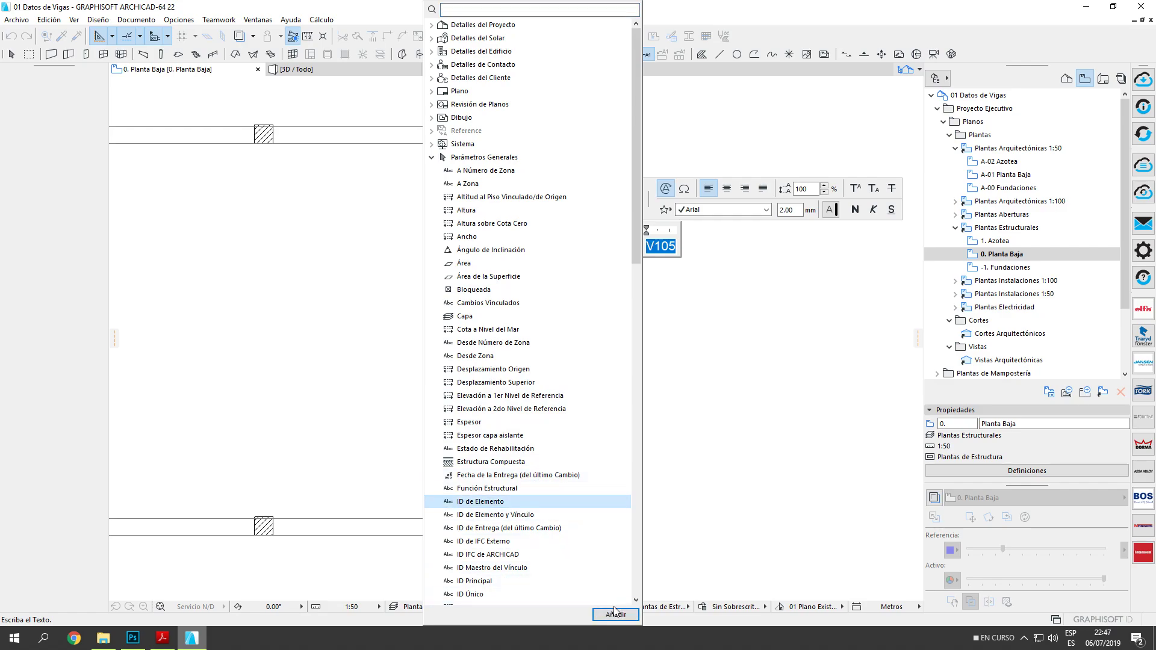
key(Escape)
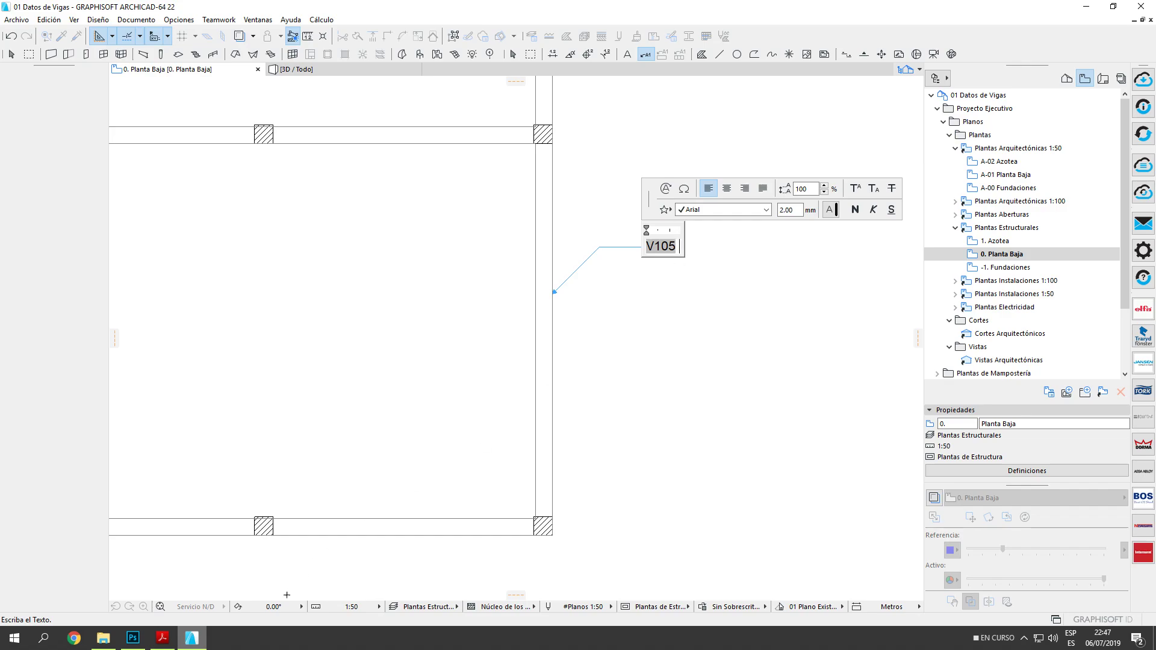
Consult the PDF's beam annotation again and append the "Ancho" autotext and a "/" after the label's element ID.
click(163, 639)
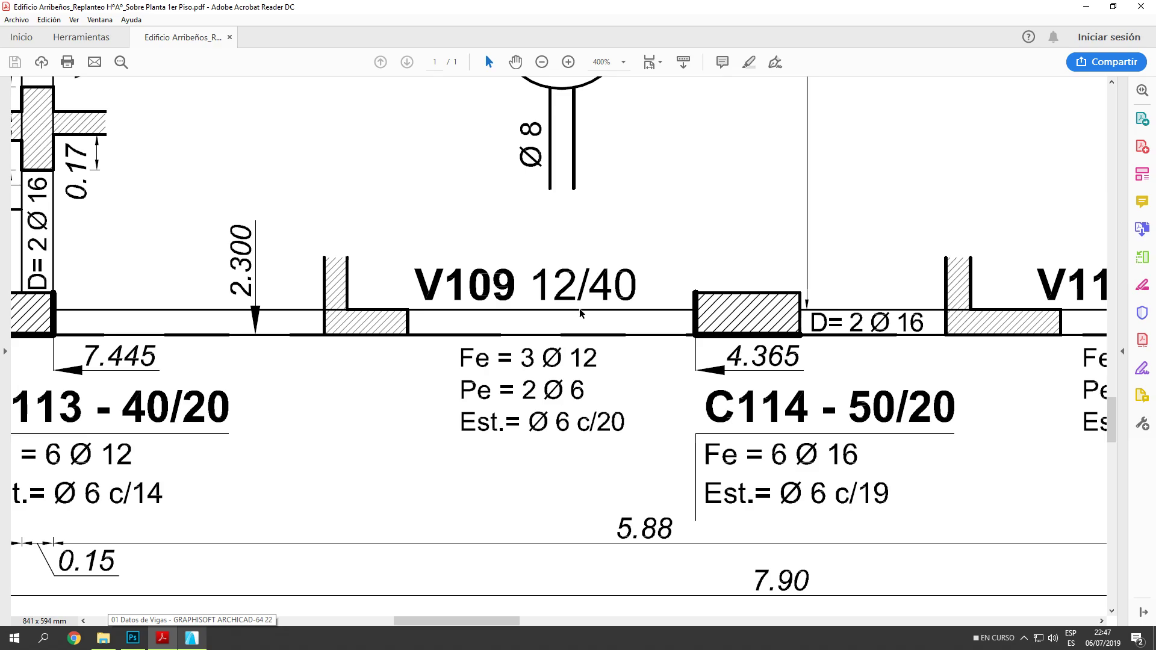
click(191, 638)
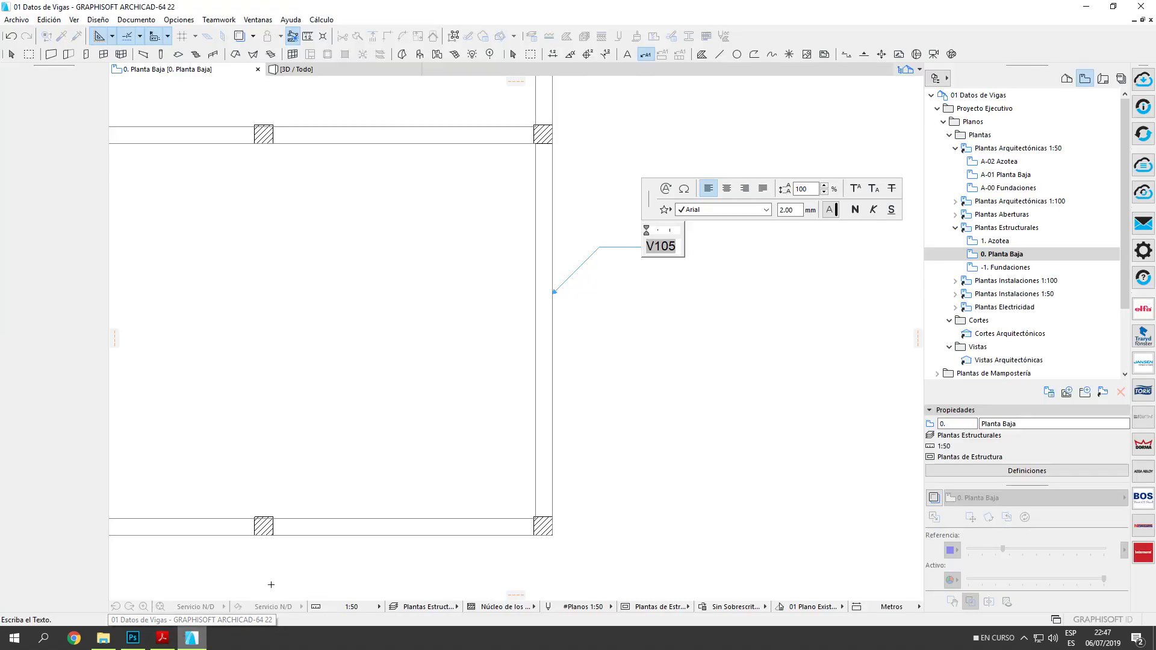
click(665, 190)
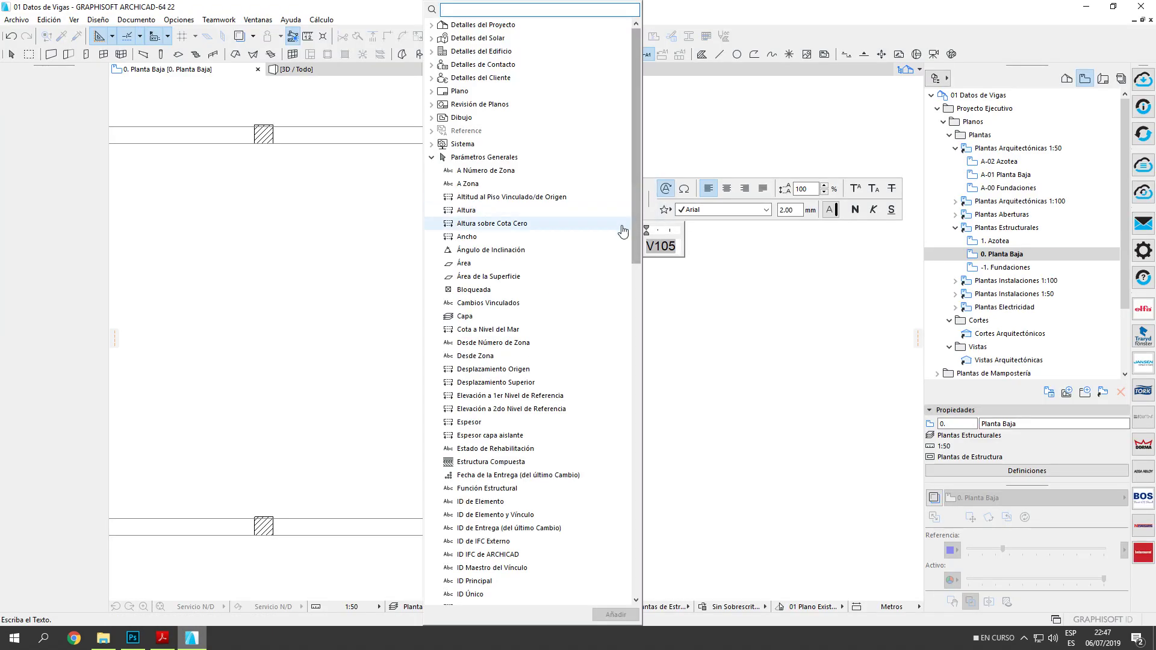
click(432, 158)
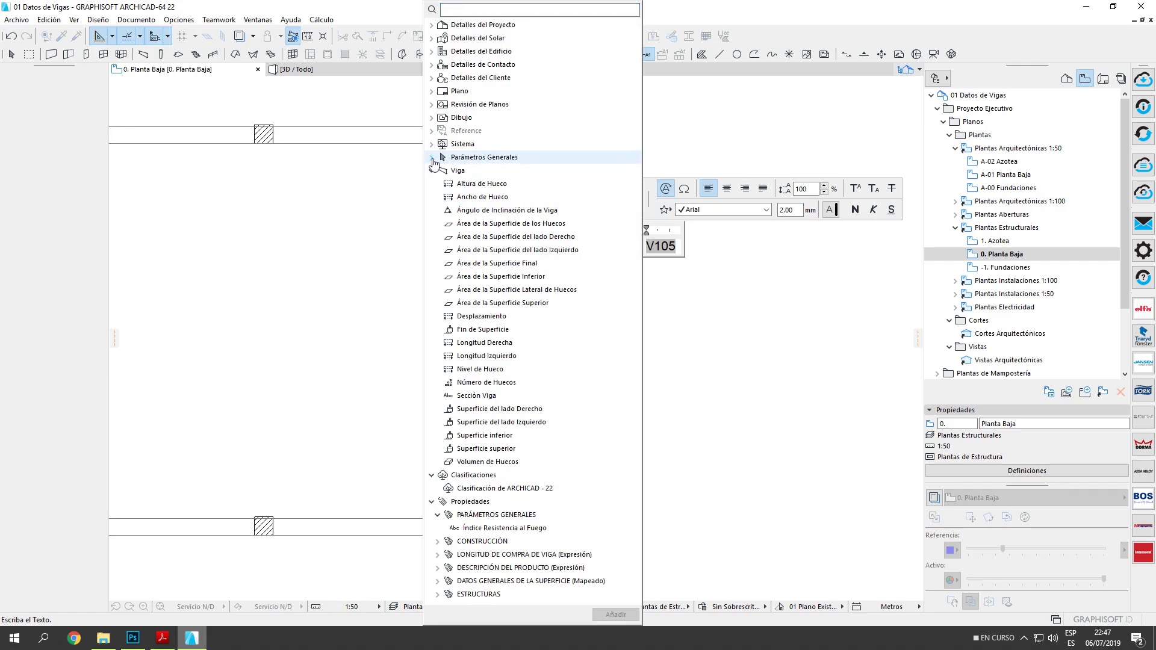
click(431, 171)
click(431, 184)
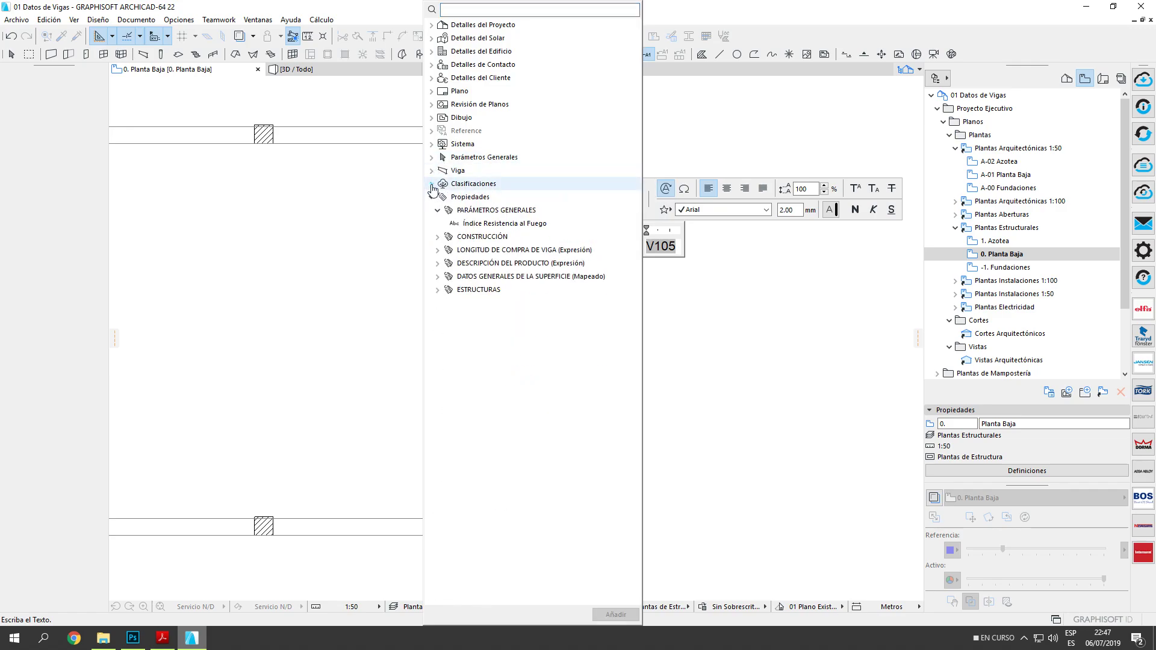
click(431, 197)
click(431, 157)
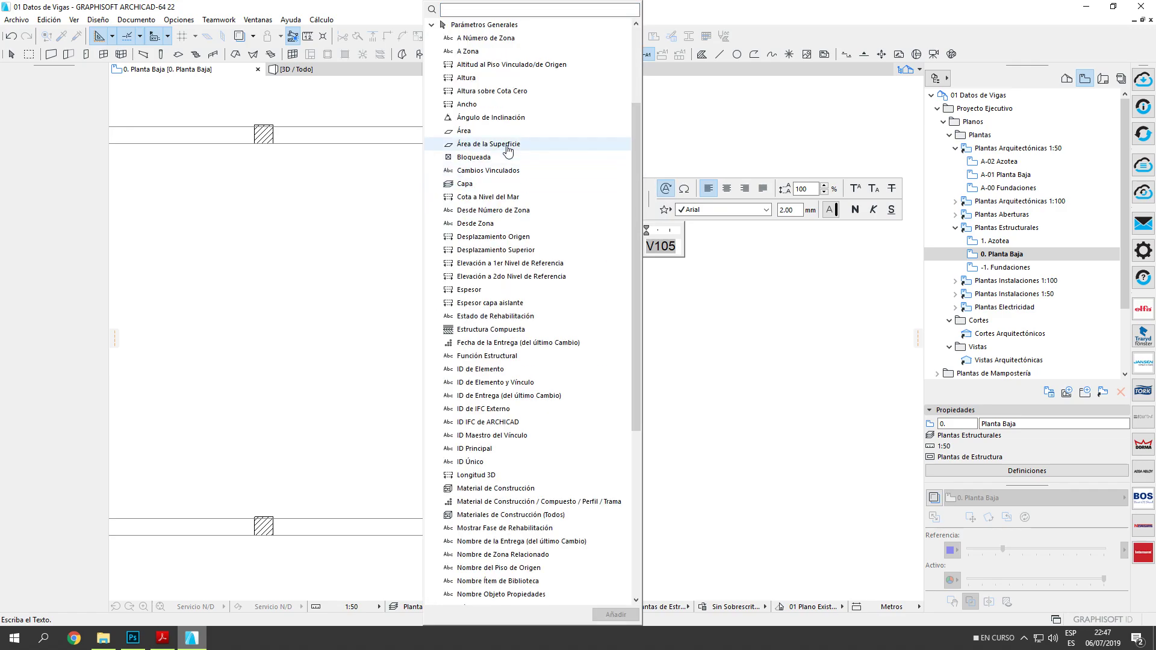
click(467, 105)
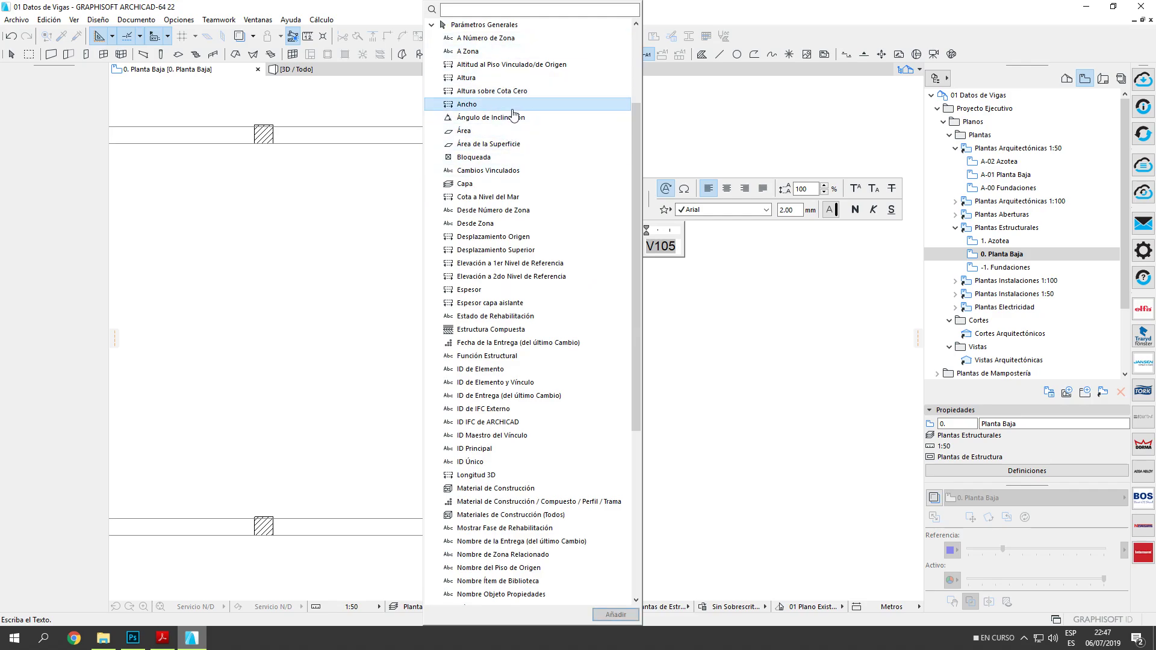
click(616, 615)
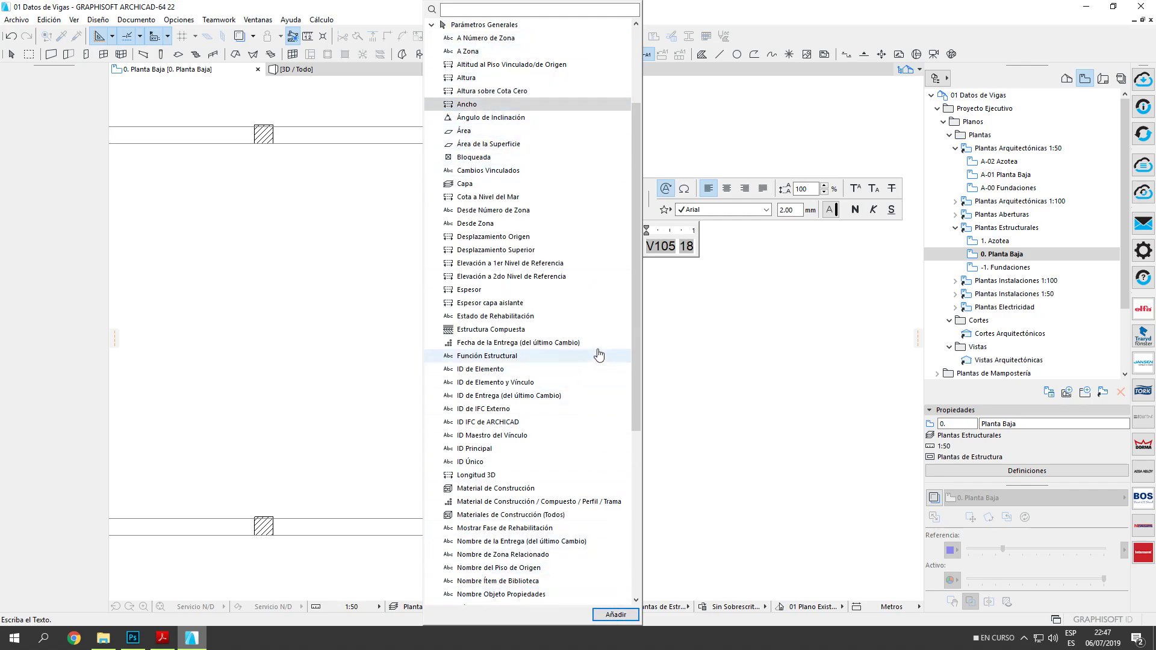
click(696, 252)
text(/)
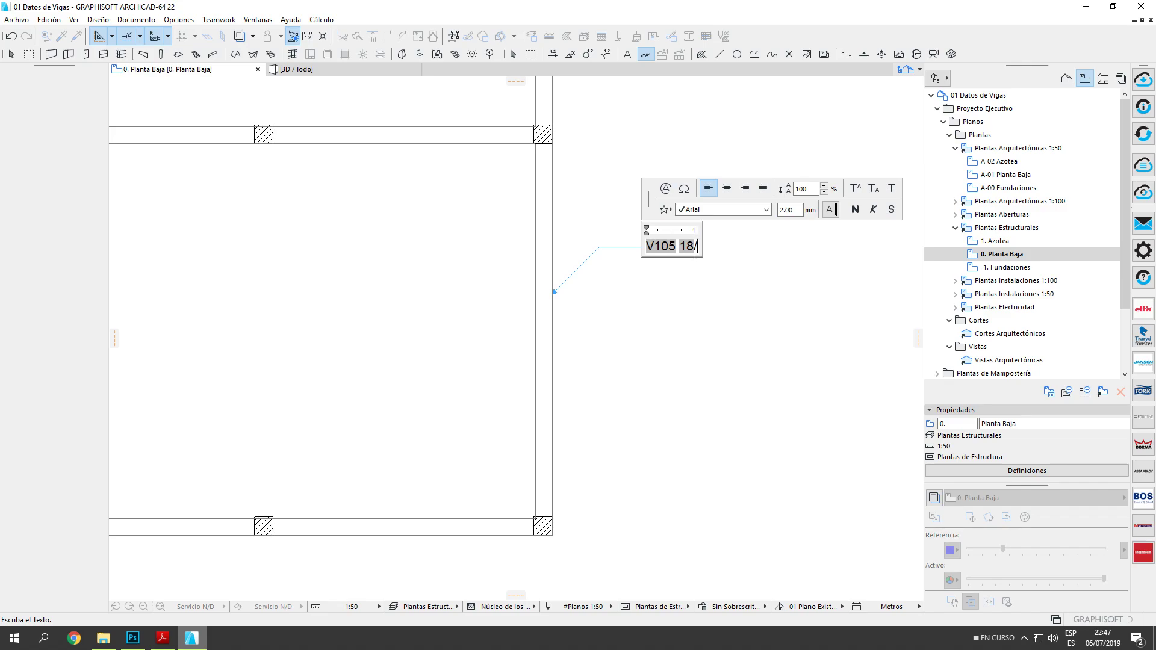
Append the "Altura" autotext after the slash in the beam label.
click(666, 189)
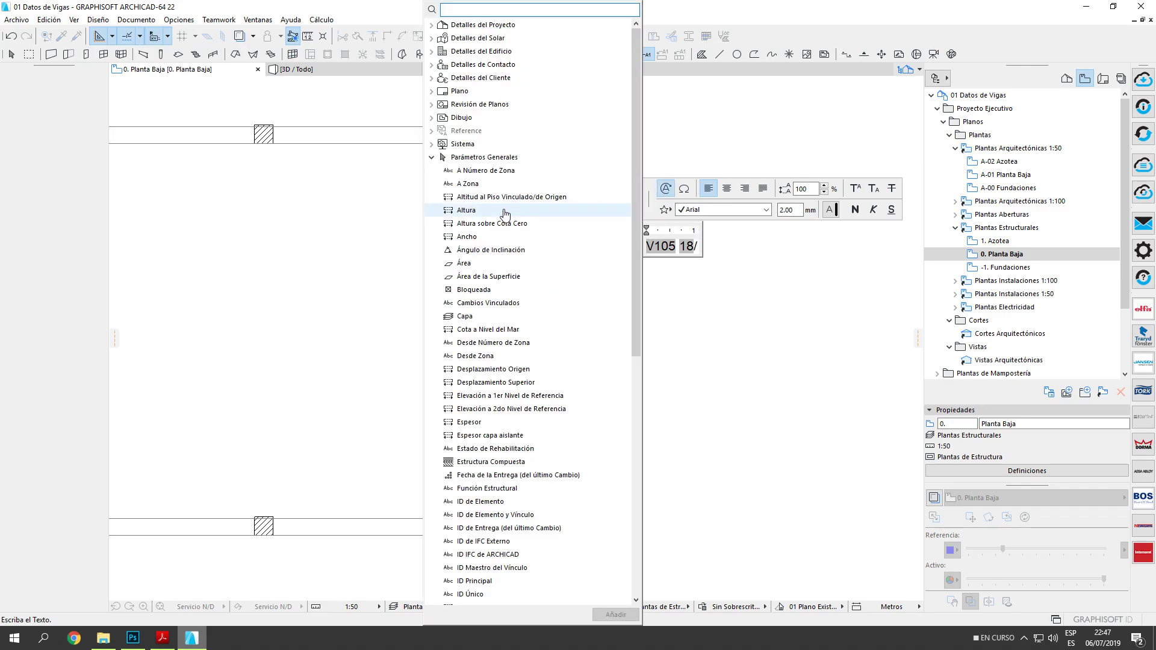
click(504, 212)
click(615, 614)
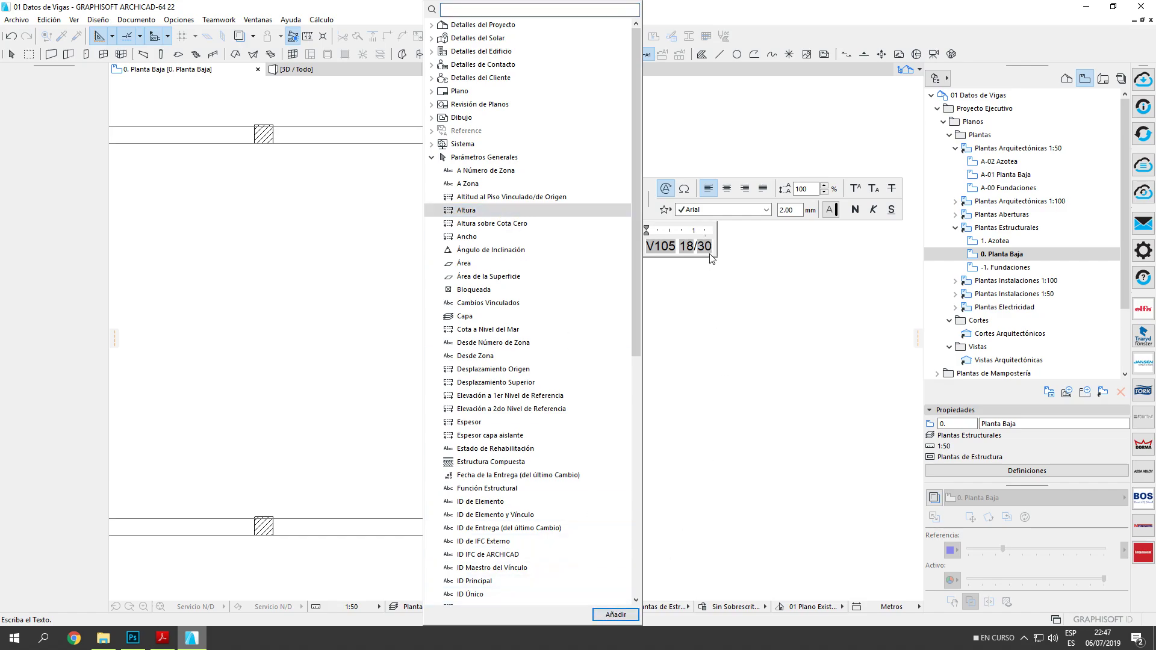
Add a second line to the label with the "Resultado" property from the ESTRUCTURAS group, and finish editing the text.
key(Return)
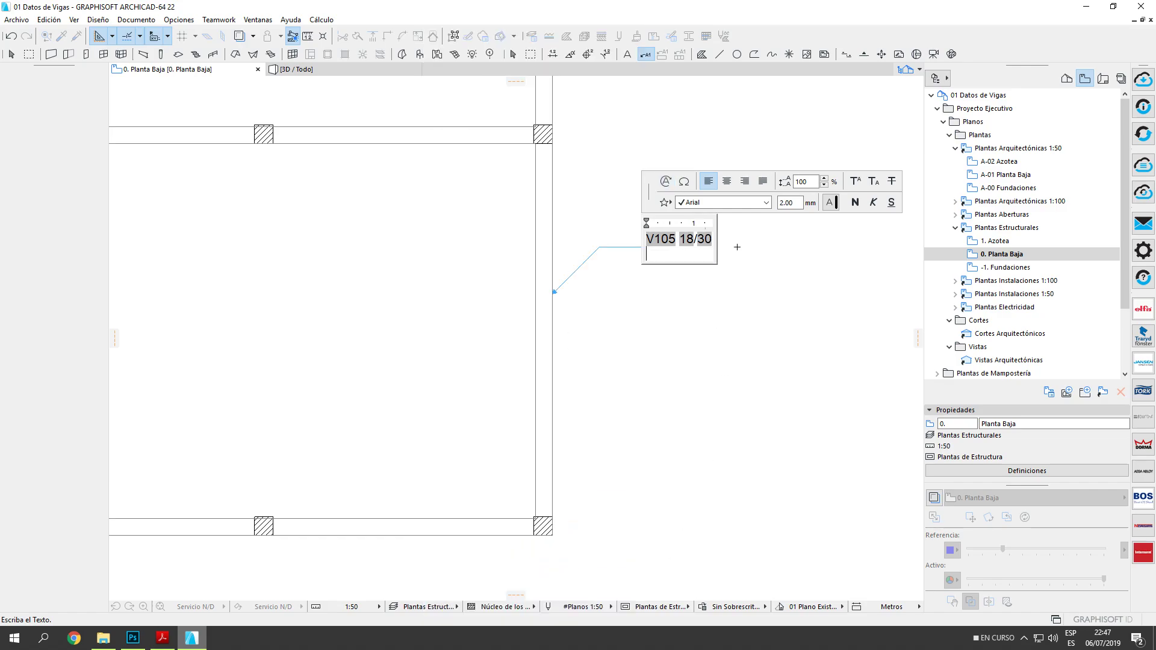
click(665, 182)
drag(633, 259, 632, 497)
click(430, 595)
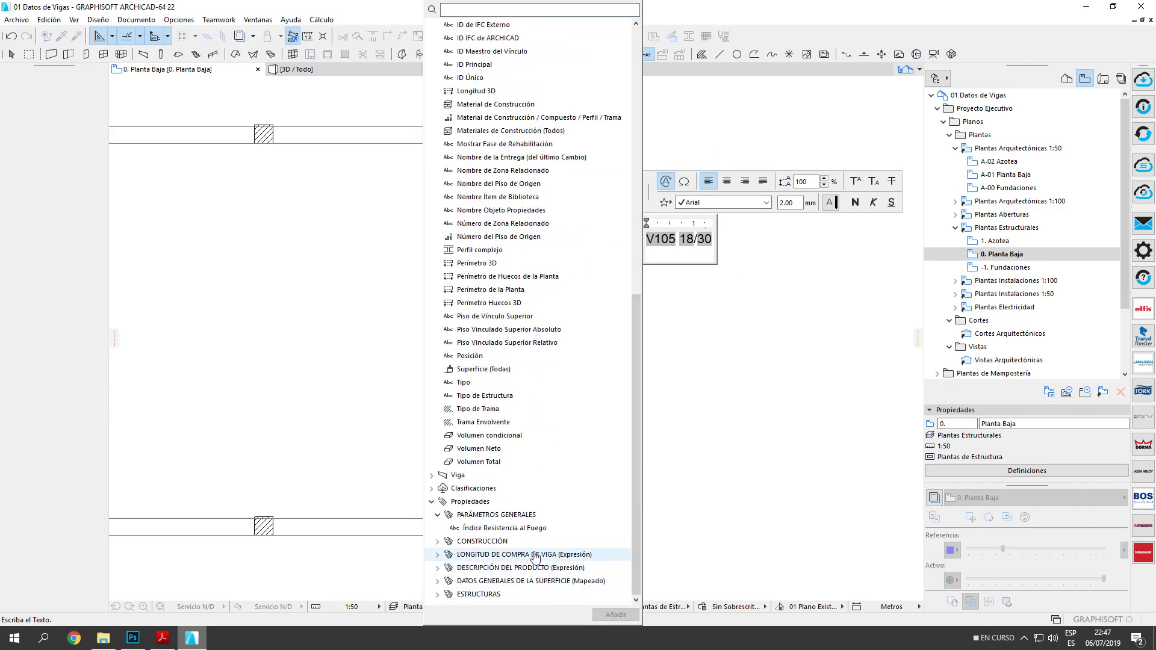
click(437, 596)
click(551, 569)
click(524, 581)
click(524, 594)
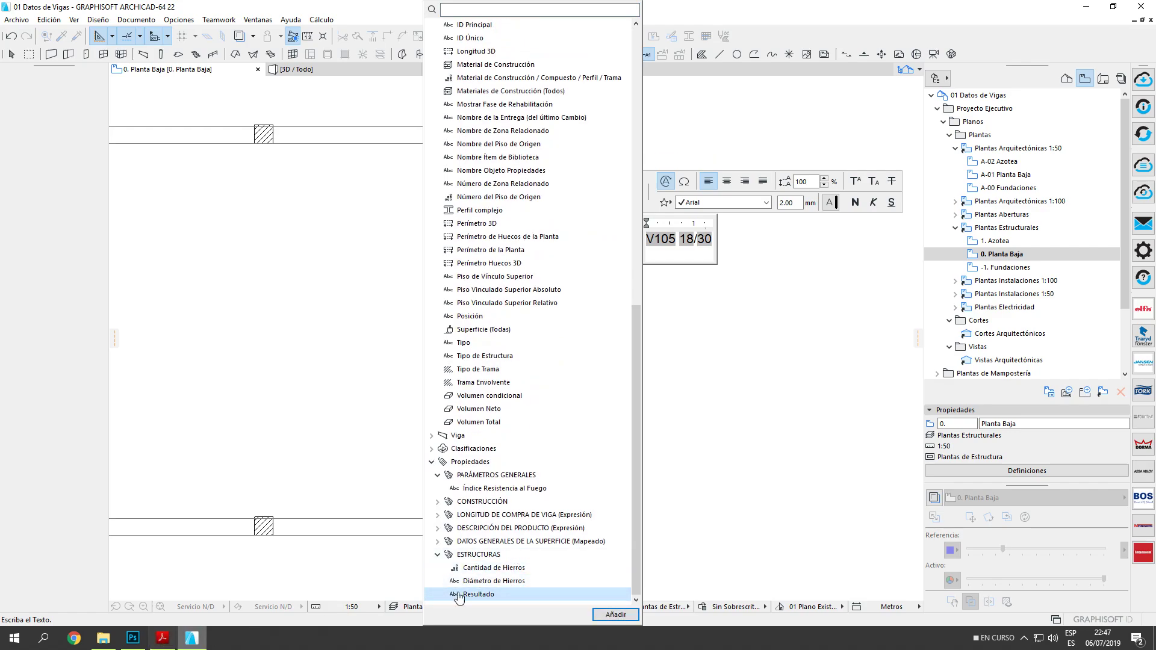
click(616, 615)
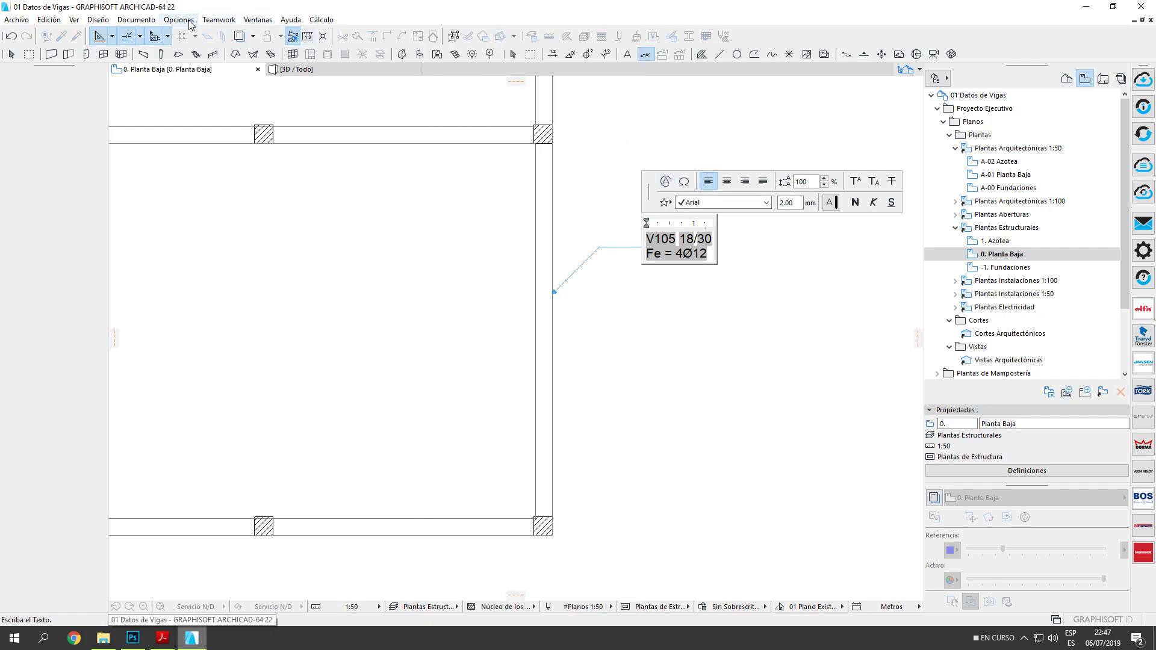
click(752, 361)
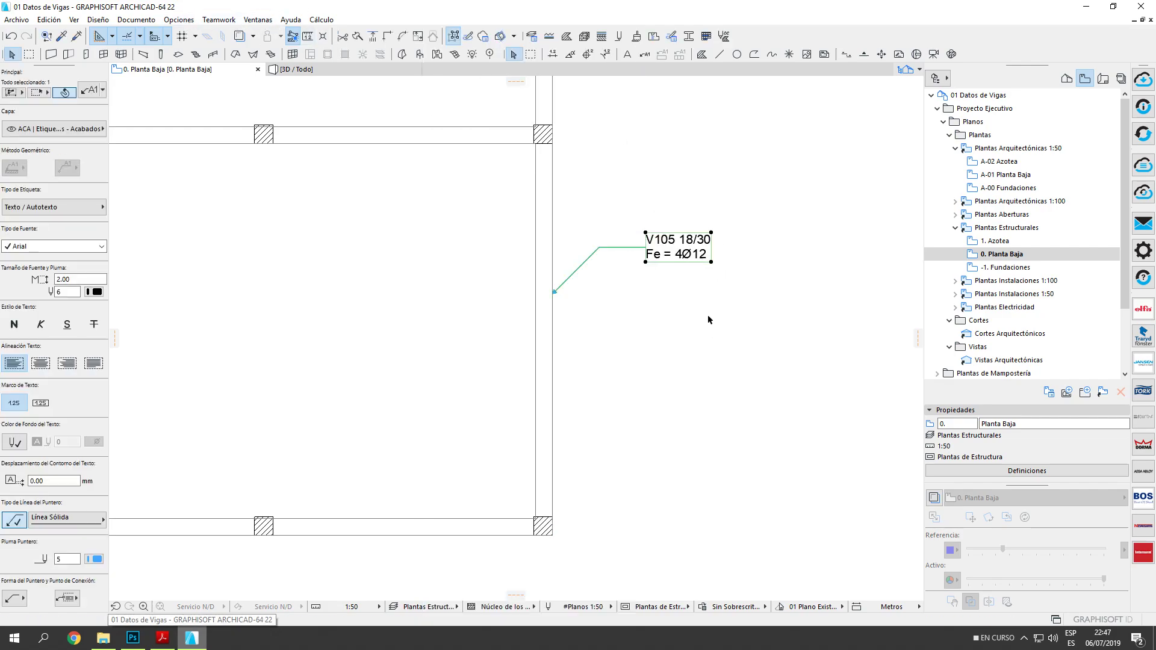
key(Escape)
key(Escape)
Pick up the V105 label's settings and place matching leader labels on beams V103, V104 and V102.
middle_drag(667, 311, 823, 294)
click(60, 36)
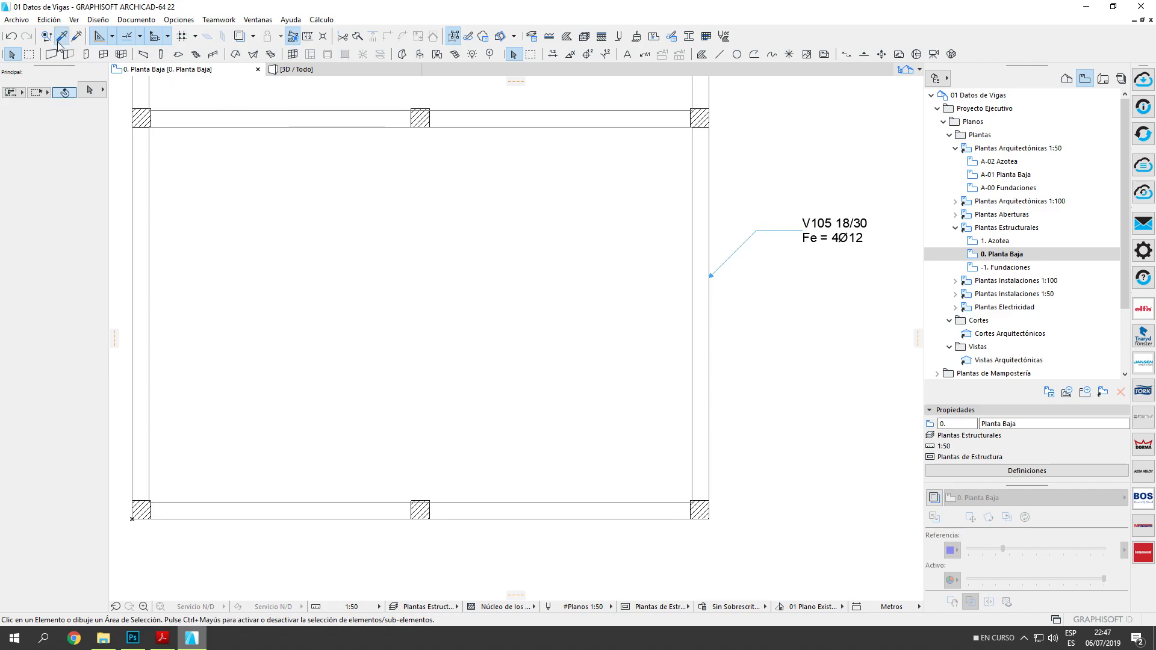
click(716, 272)
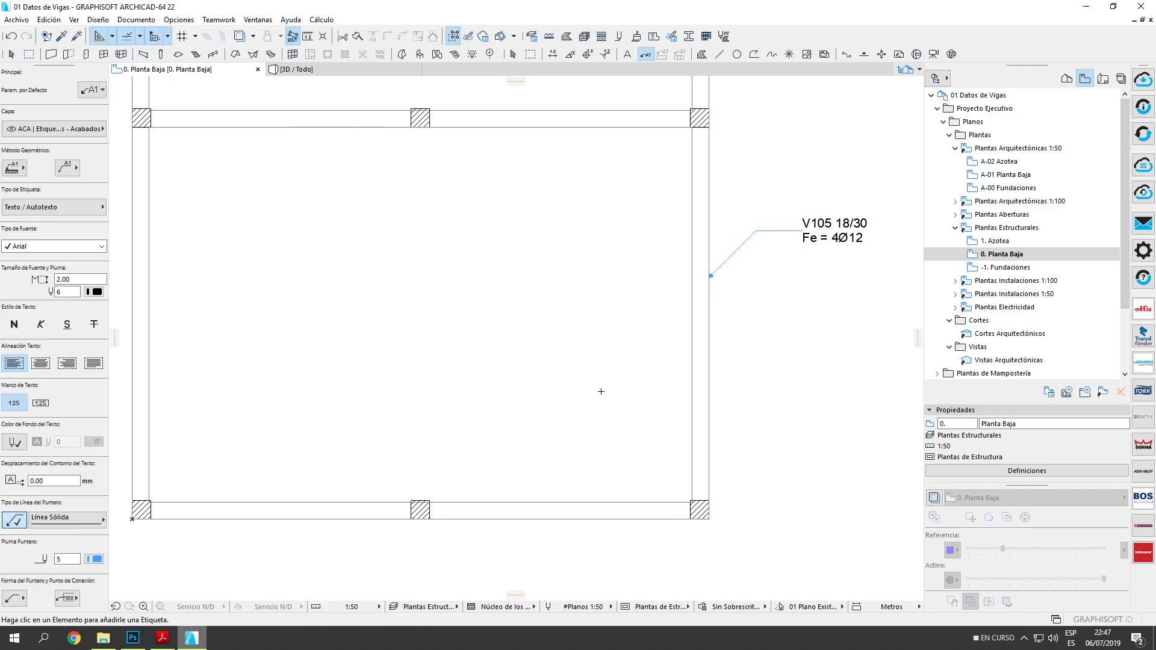
click(500, 500)
click(149, 387)
scroll(259, 277, down, 1)
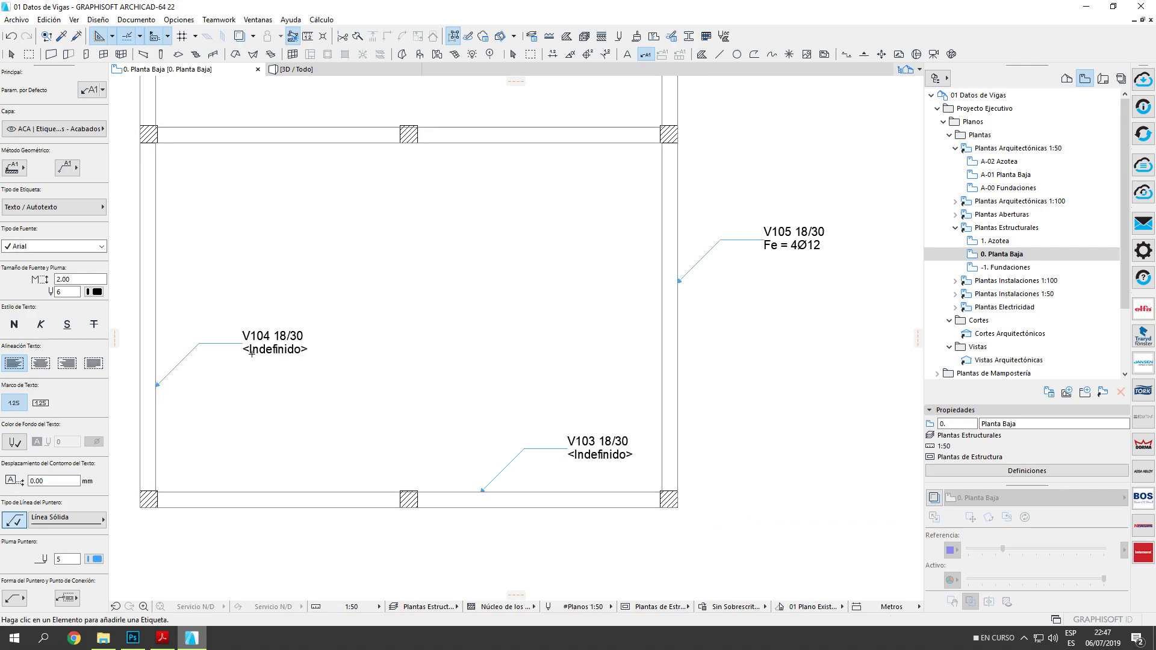
middle_drag(253, 178, 324, 270)
click(326, 234)
middle_drag(576, 311, 553, 288)
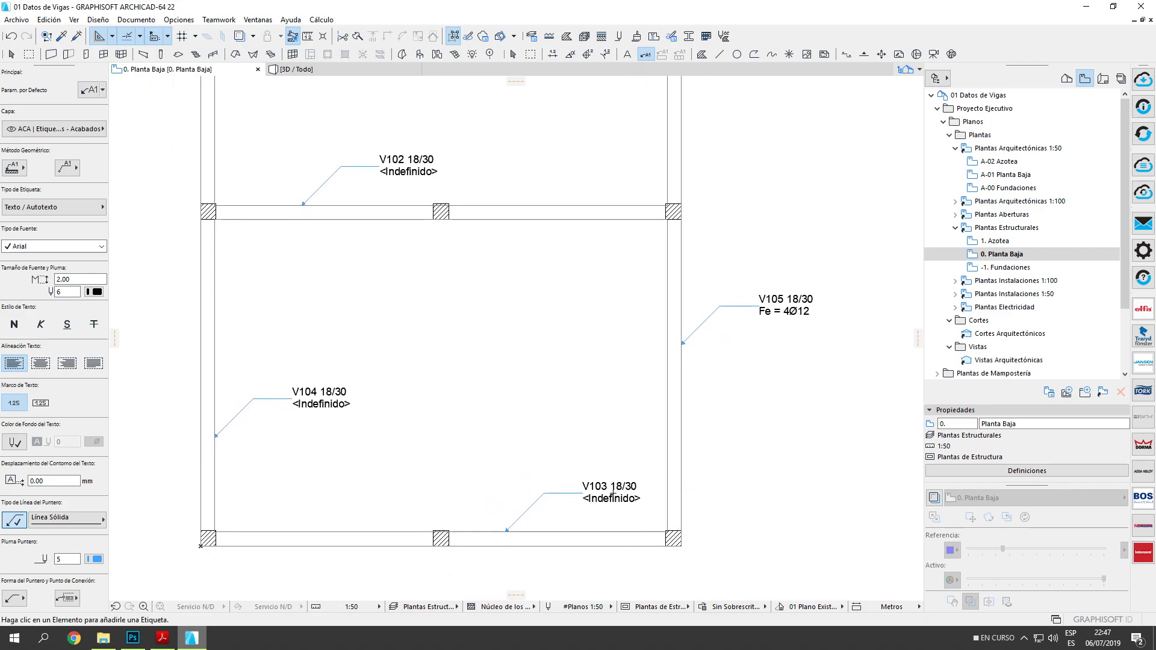
key(Escape)
Examine the "Cantidad de Hierros" and "Diámetro de Hierros" properties in beam V105's settings, without changing them.
click(789, 316)
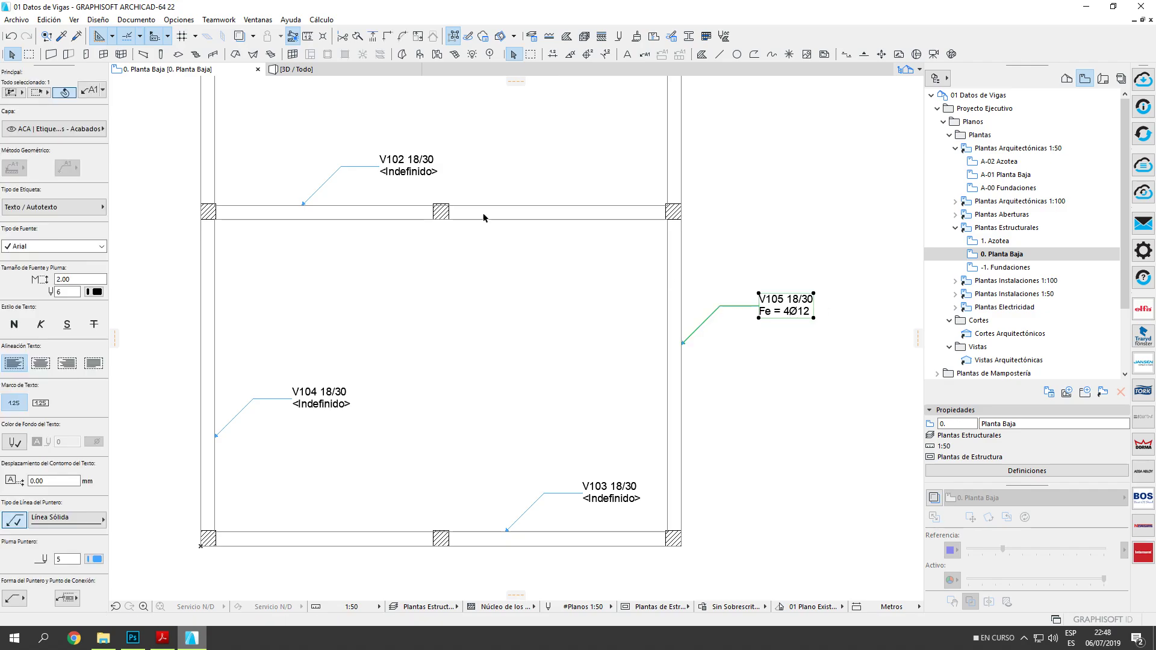
click(681, 456)
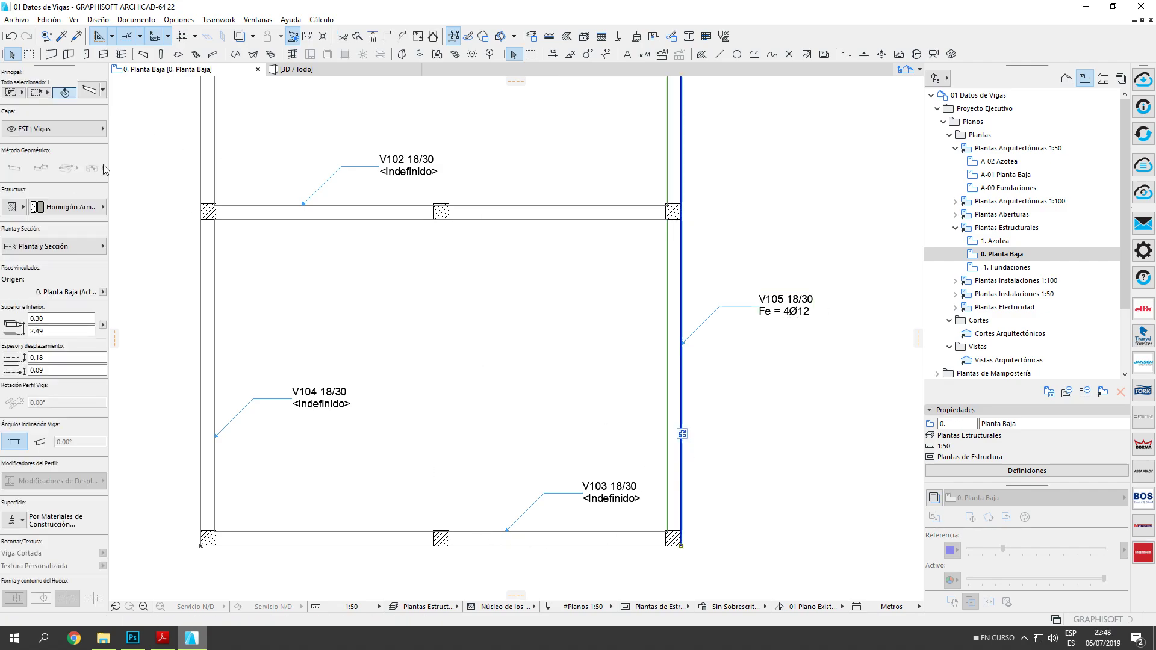
click(89, 95)
click(485, 398)
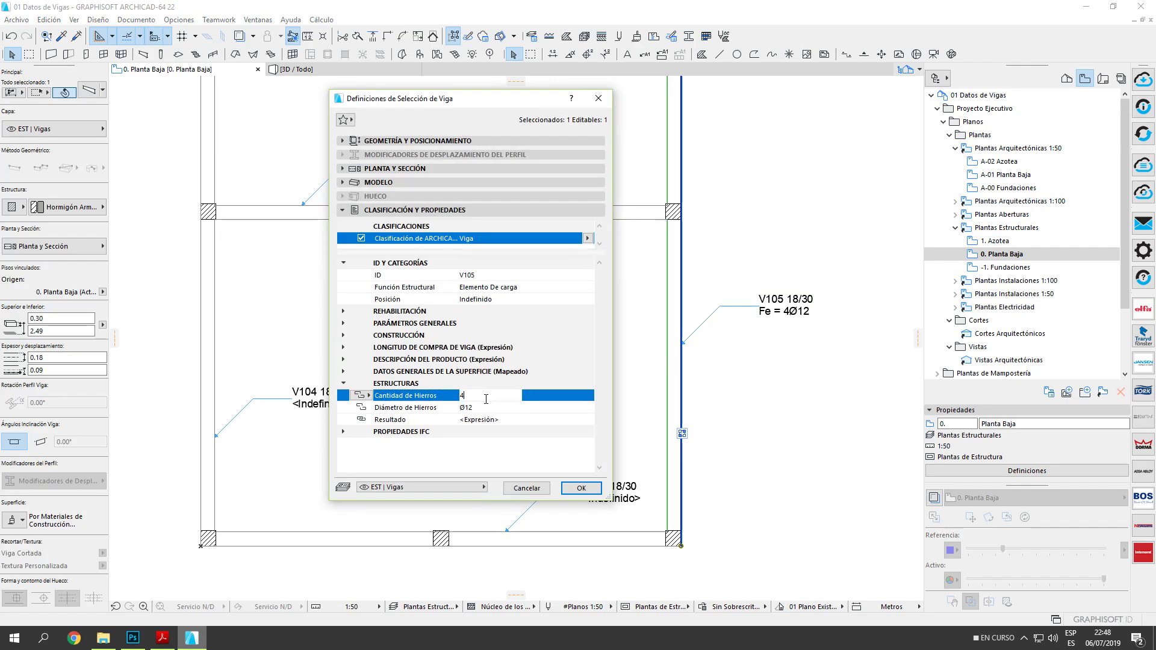
click(581, 488)
Set beam V103's "Cantidad de Hierros" to 6 and "Diámetro de Hierros" to Ø14 in its settings.
click(478, 547)
click(89, 92)
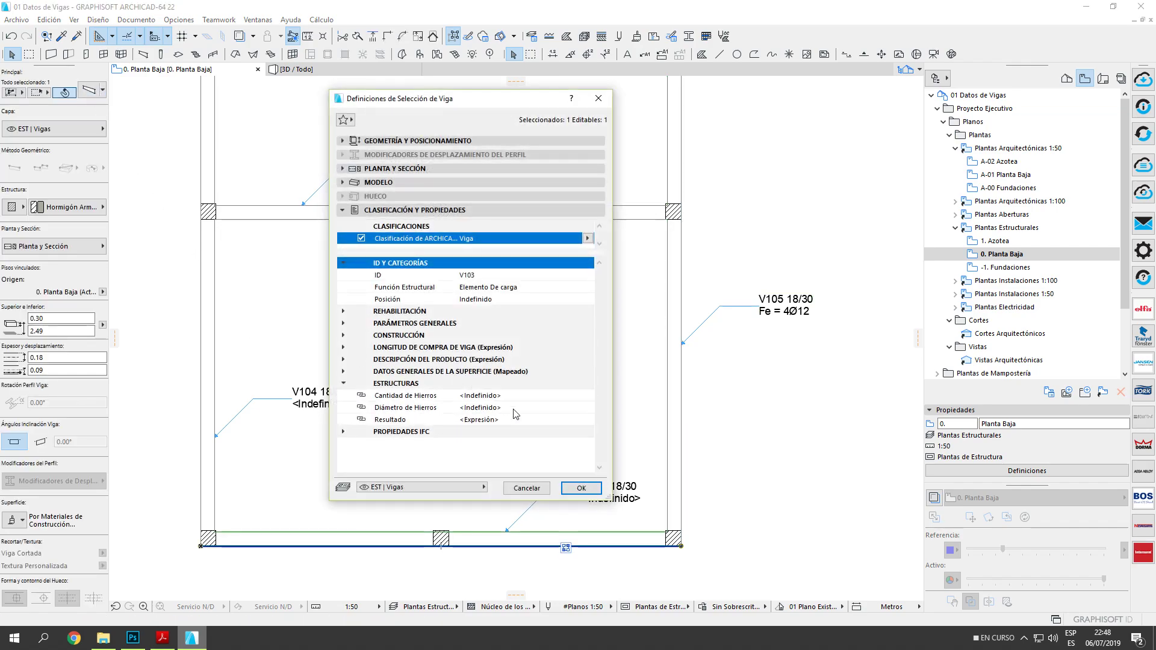
click(376, 398)
click(368, 395)
click(402, 420)
text(6)
click(362, 410)
click(398, 433)
click(588, 408)
click(609, 440)
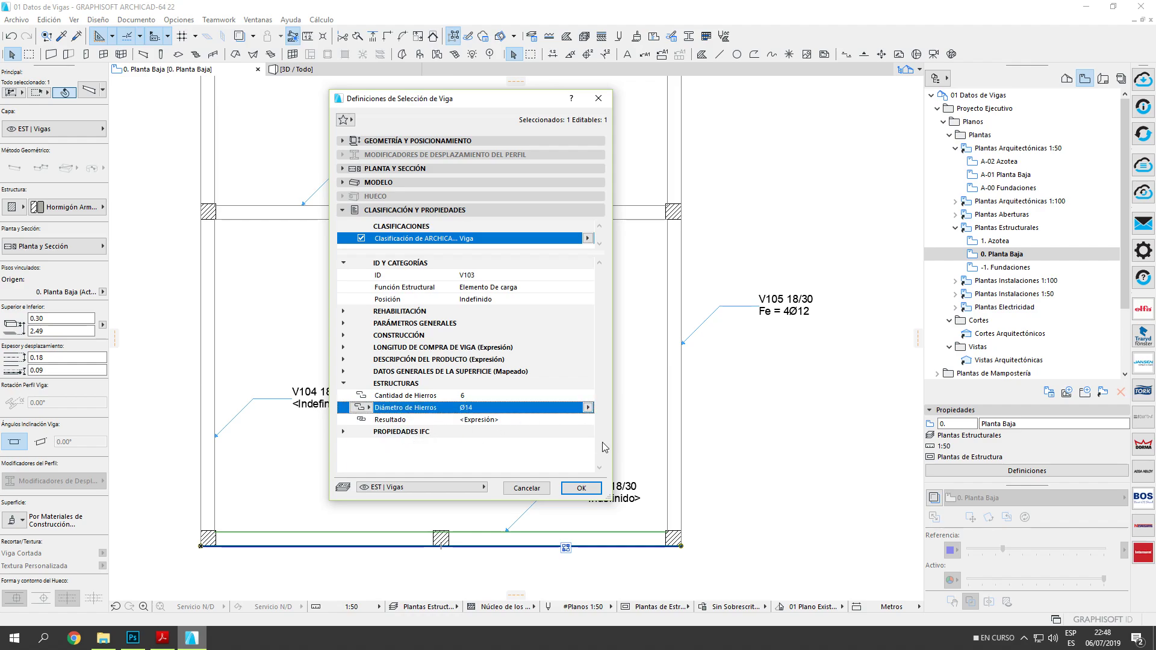
click(581, 488)
click(688, 502)
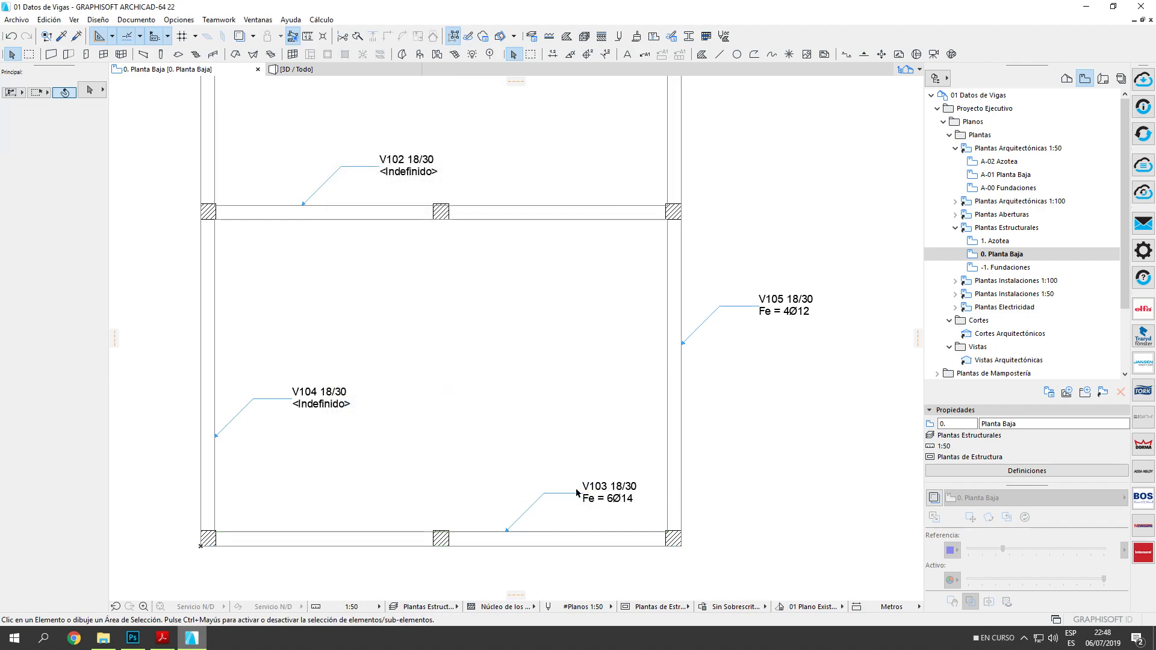
middle_drag(633, 497, 618, 490)
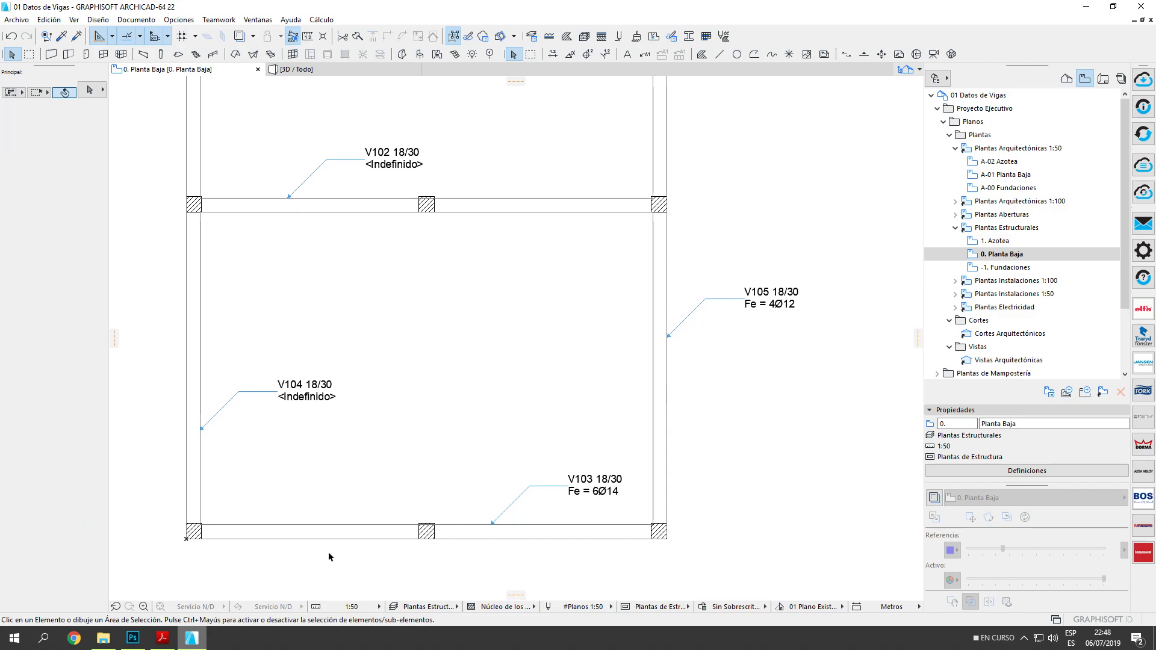
click(305, 538)
click(259, 446)
click(333, 398)
click(747, 414)
middle_drag(742, 309, 752, 297)
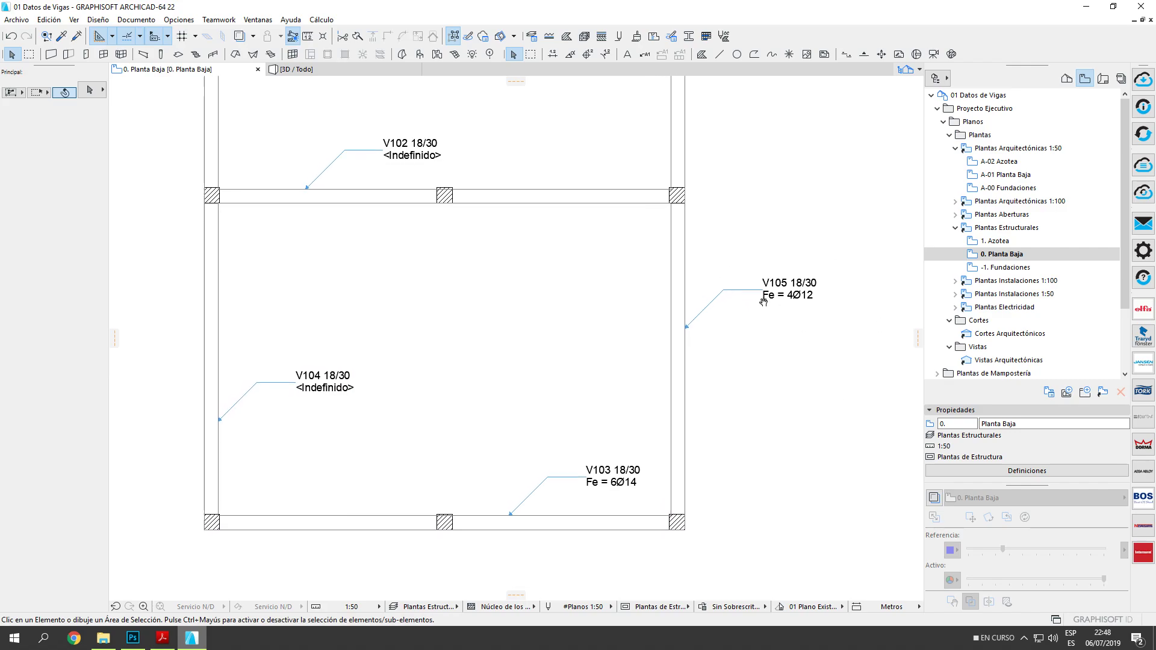
middle_drag(626, 315, 568, 313)
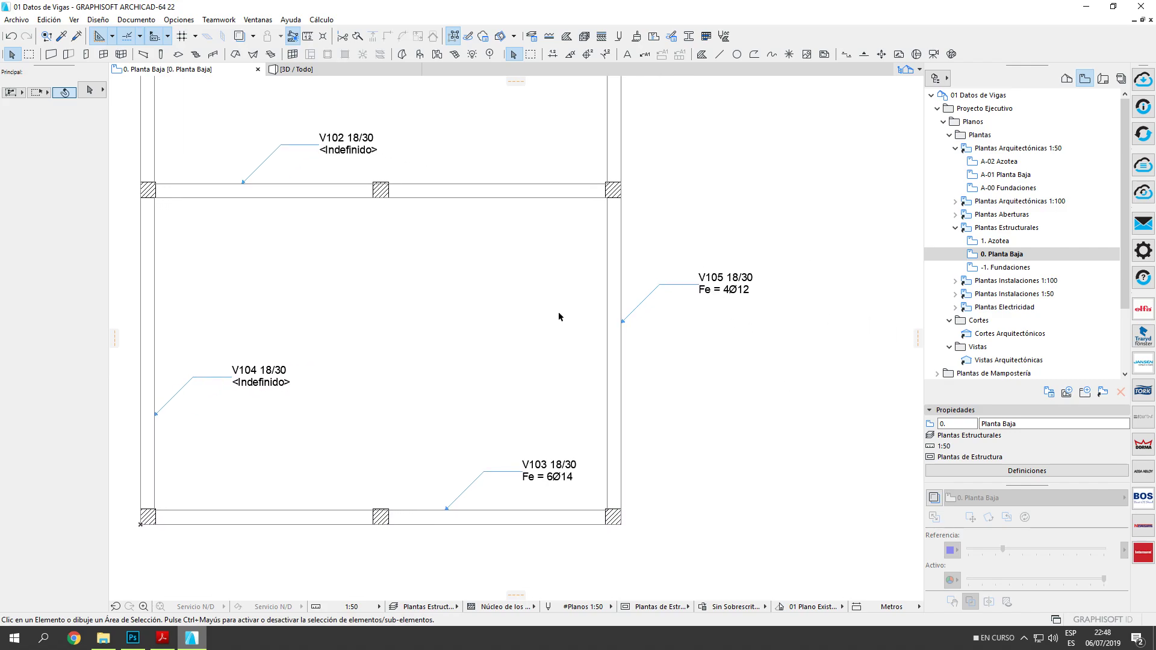
Make the first line of the V105 label bold and 2.5 mm high, using the beam labels in the Acrobat Reader PDF as reference.
click(718, 297)
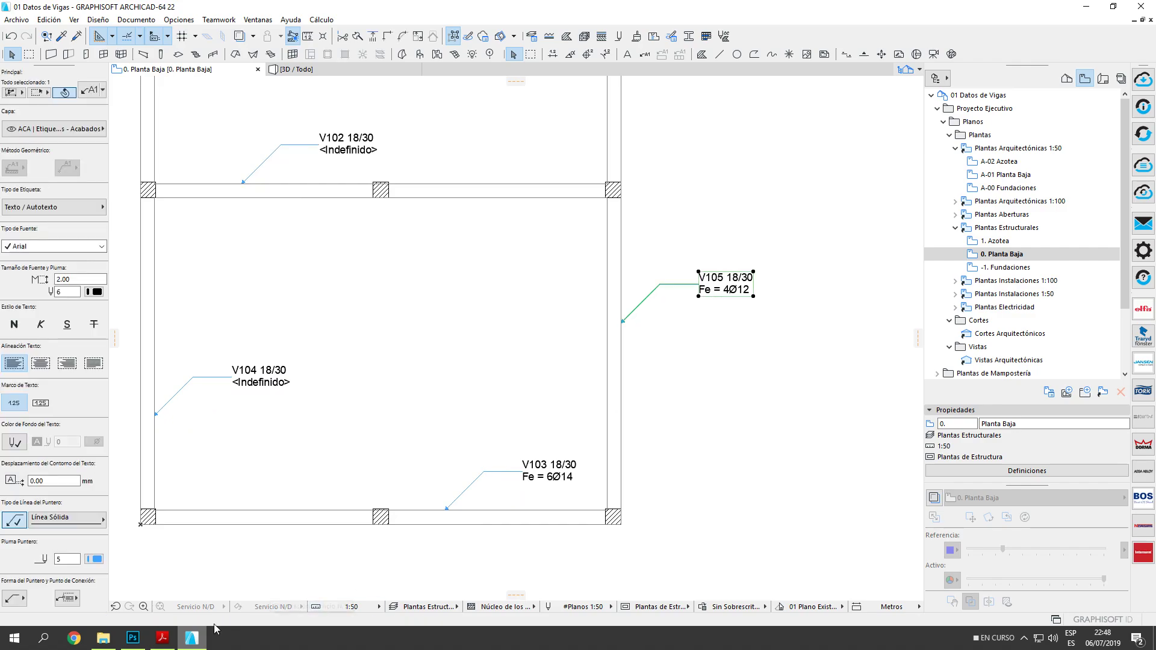
click(162, 639)
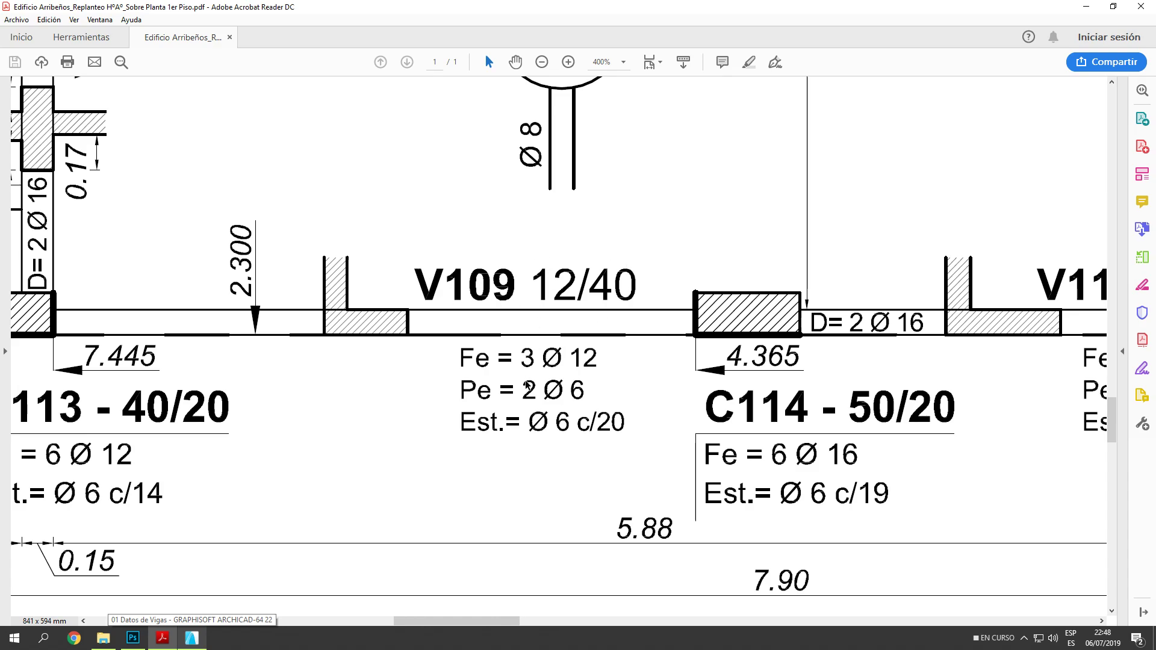
click(202, 643)
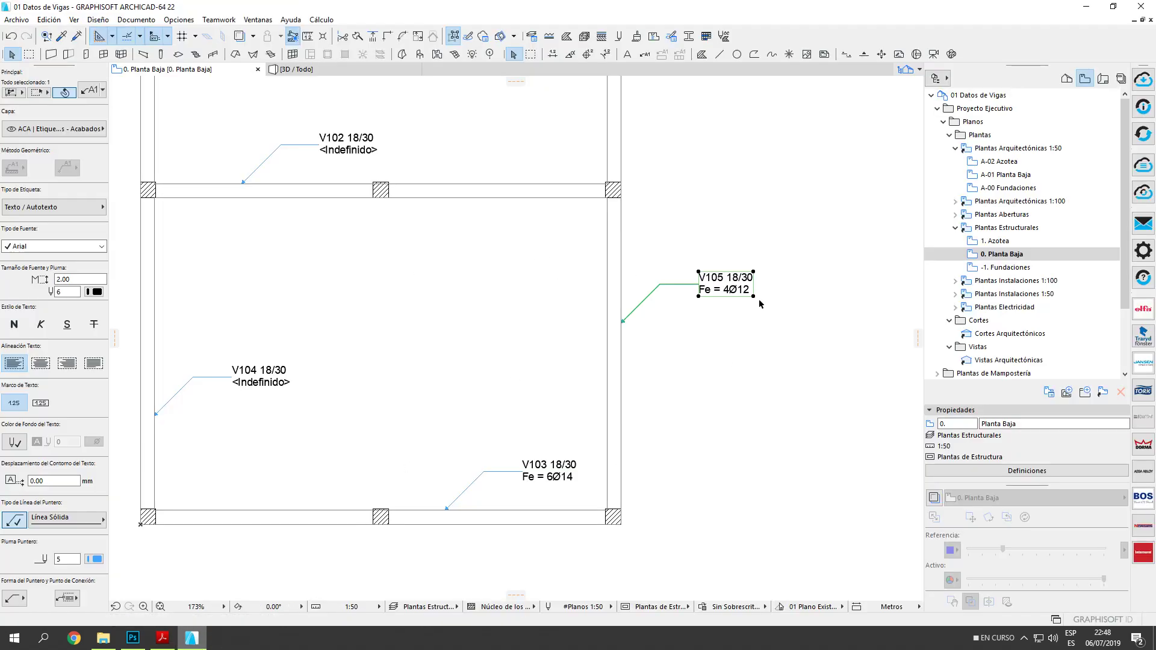
scroll(758, 301, up, 3)
double_click(737, 270)
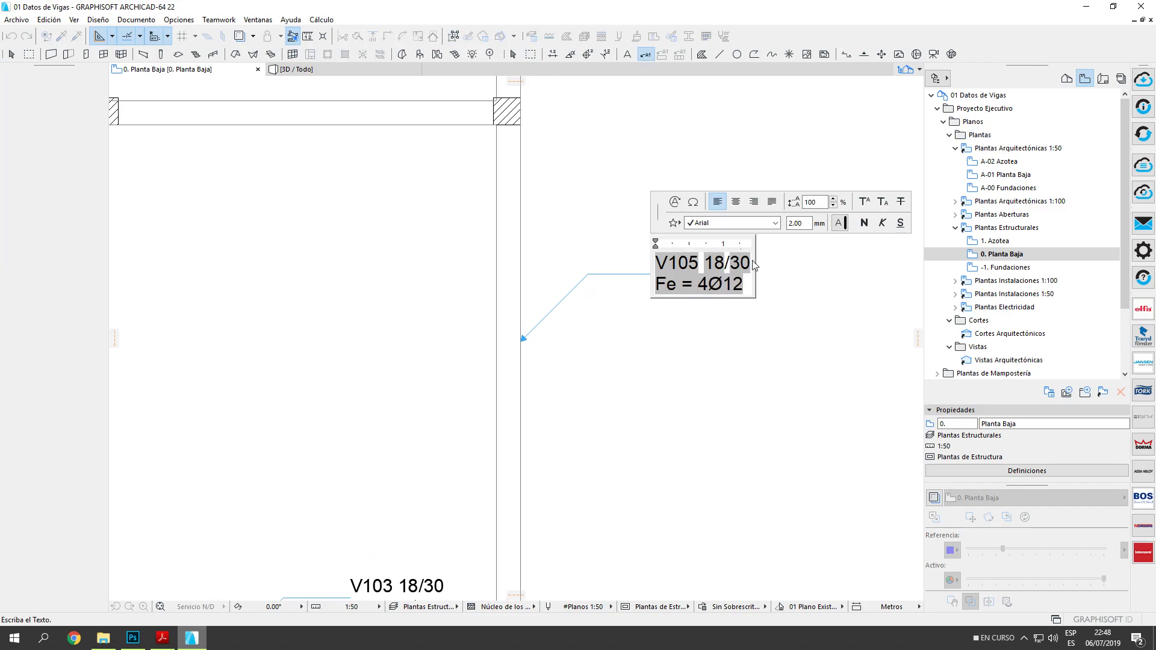
drag(746, 263, 655, 265)
click(865, 224)
drag(806, 223, 729, 223)
text(2.5)
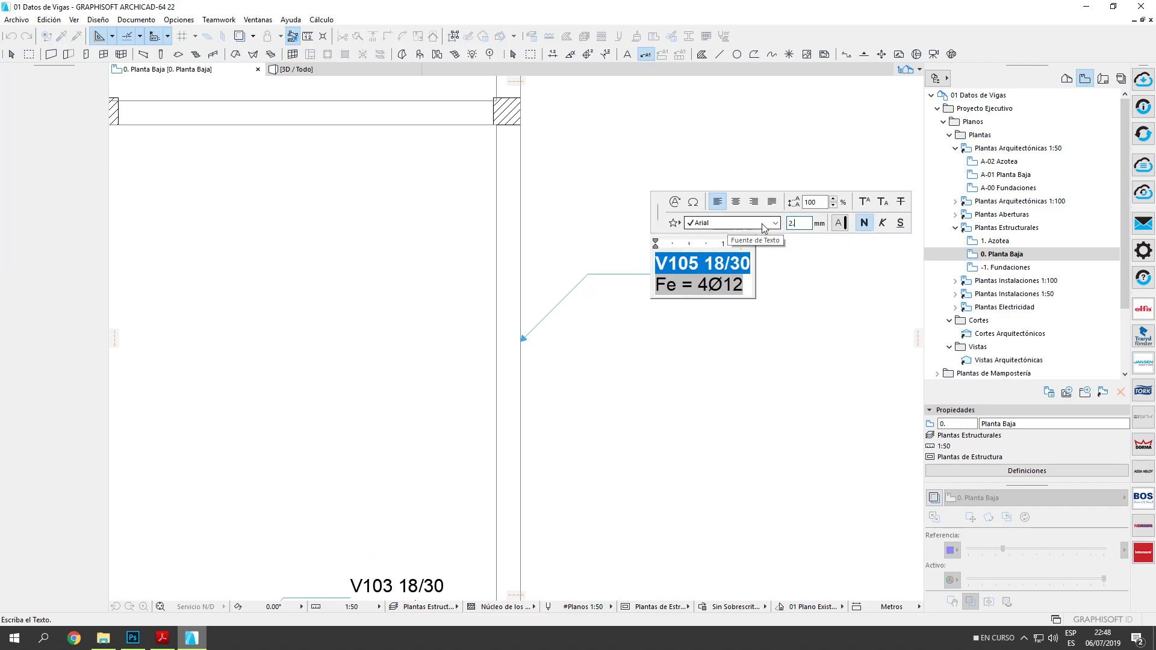
click(807, 337)
Delete the leader labels of beams V103, V104 and V102, keeping only the V105 label.
scroll(751, 397, down, 5)
drag(672, 325, 256, 496)
key(Delete)
click(388, 88)
key(Delete)
middle_drag(664, 273, 490, 252)
Examine how beam labels are positioned beside their beams in the structural plan PDF in Acrobat Reader, and return to Archicad.
click(675, 235)
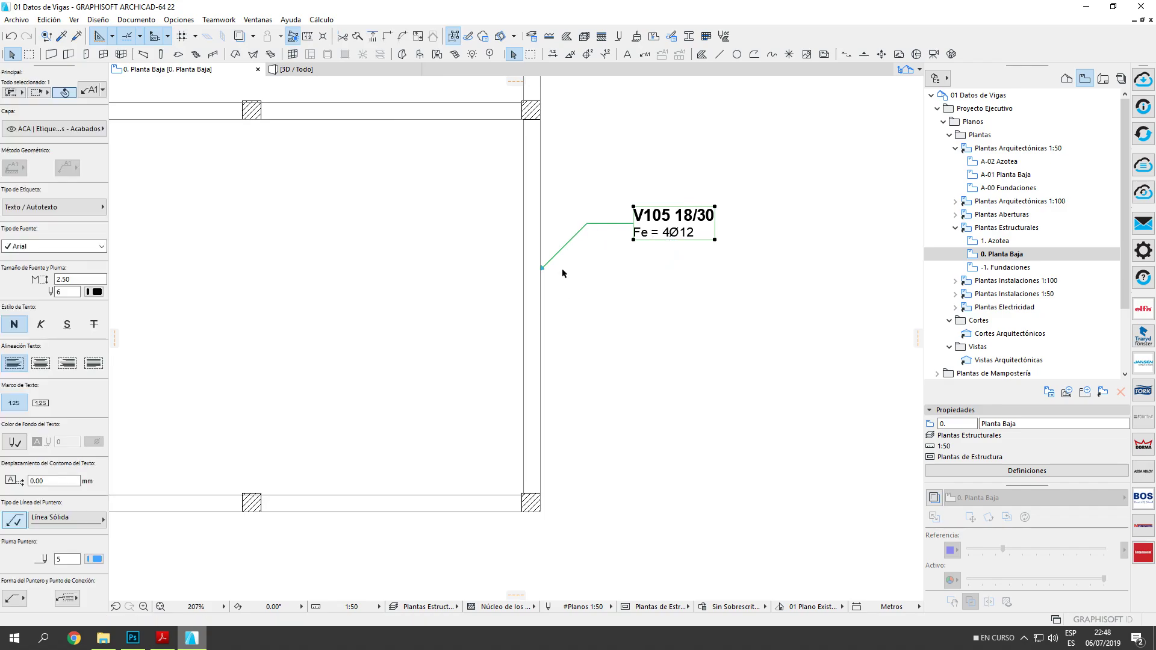
click(162, 637)
ctrl+scroll(642, 456, down, 3)
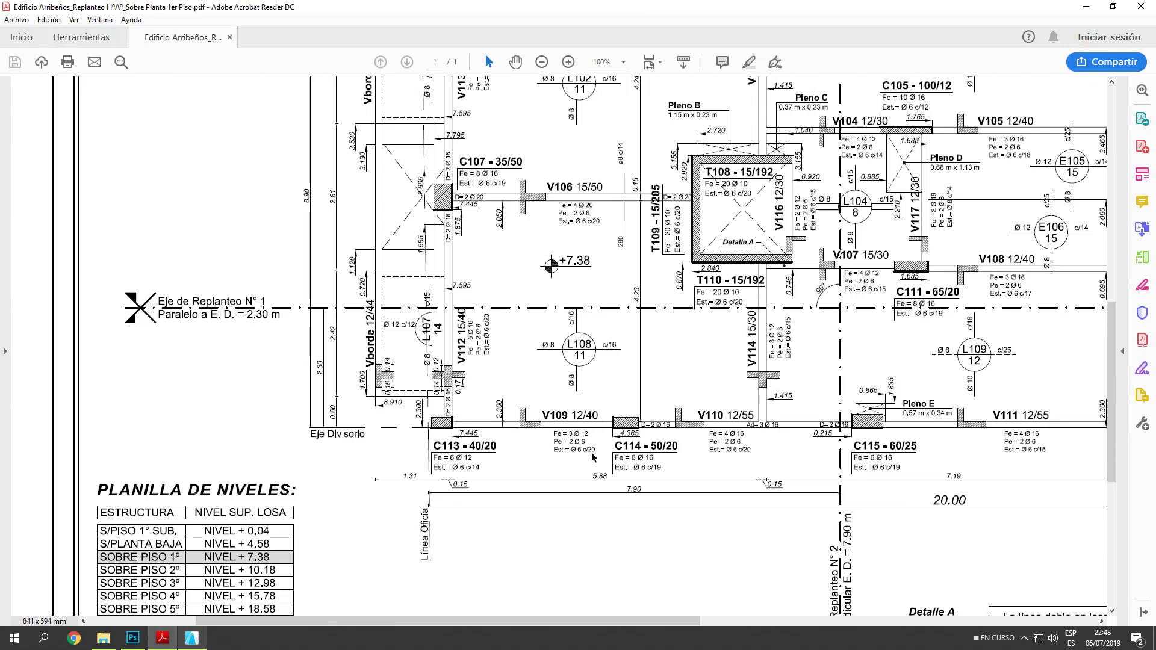
ctrl+scroll(624, 456, up, 2)
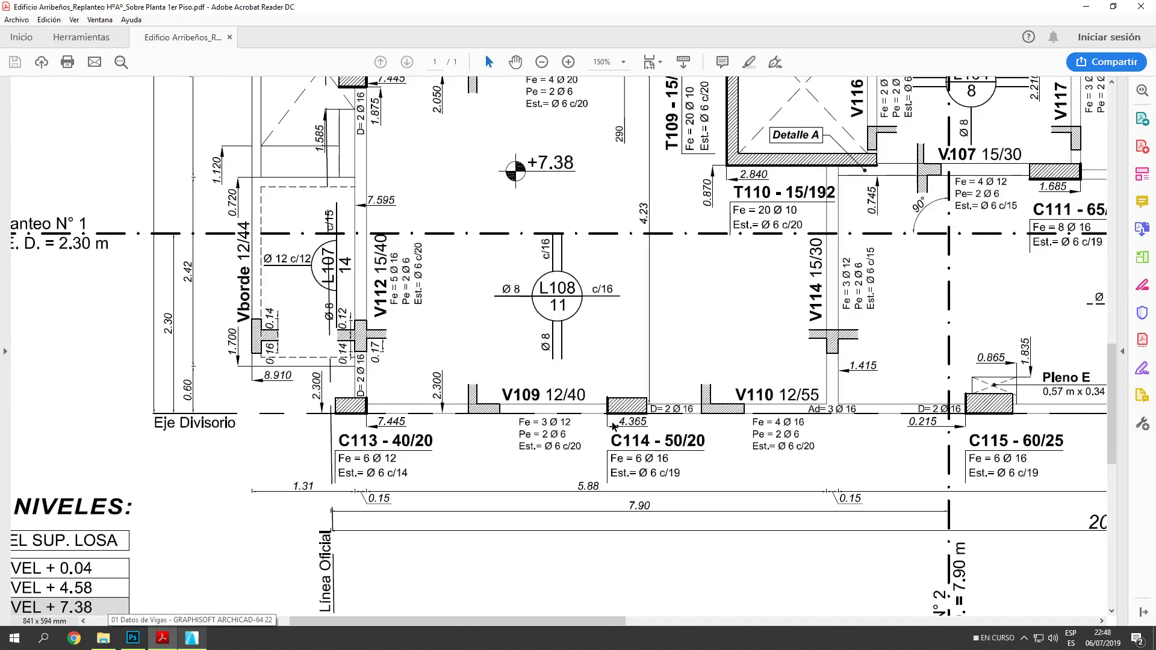
scroll(797, 401, up, 3)
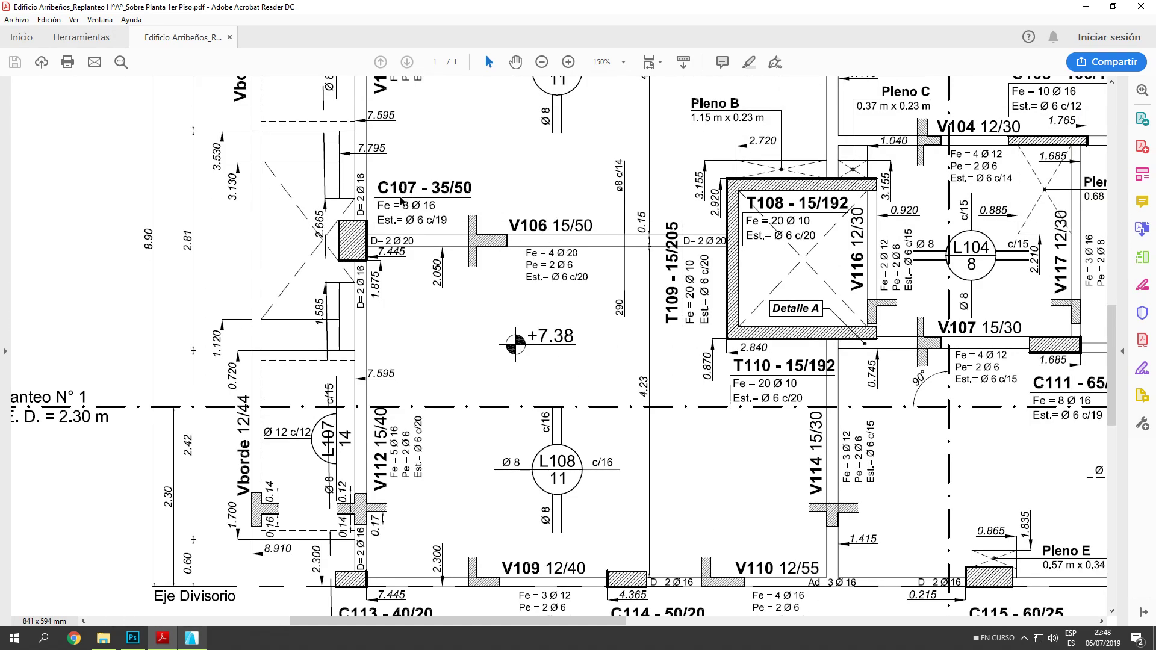
scroll(591, 243, up, 1)
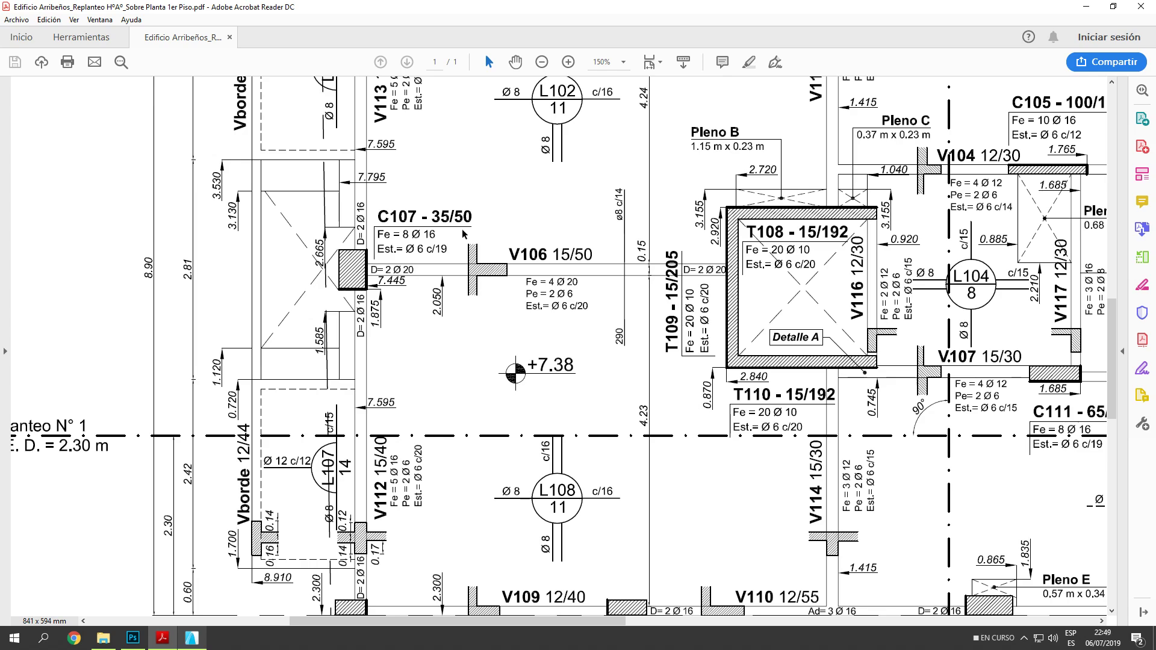
scroll(480, 415, down, 2)
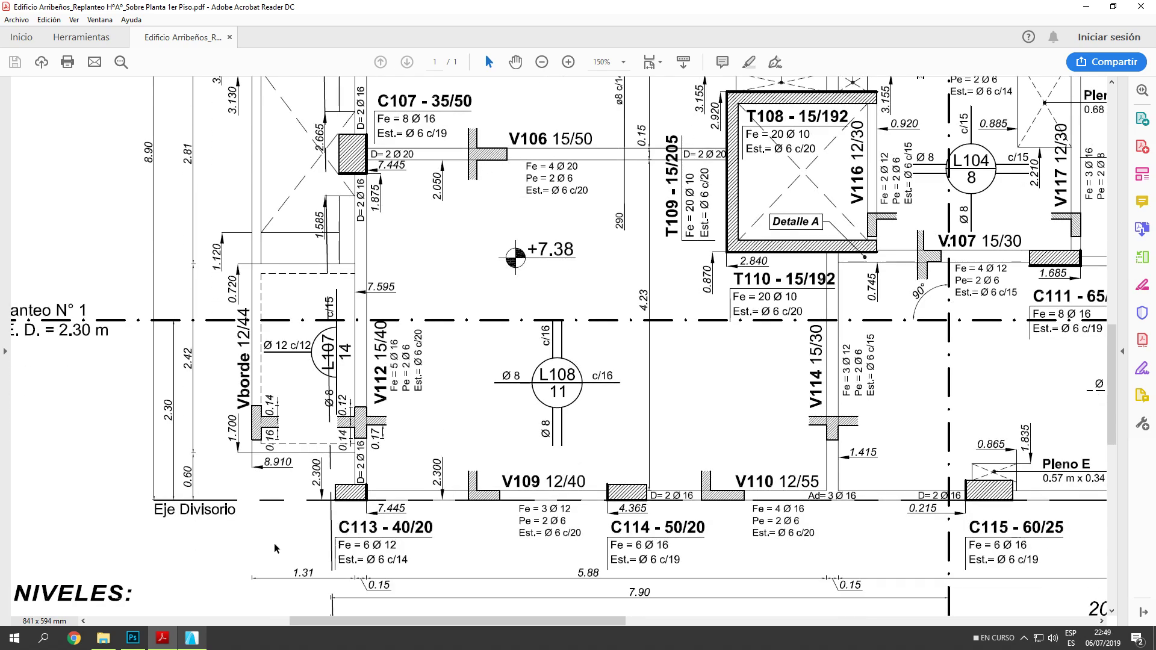
click(192, 638)
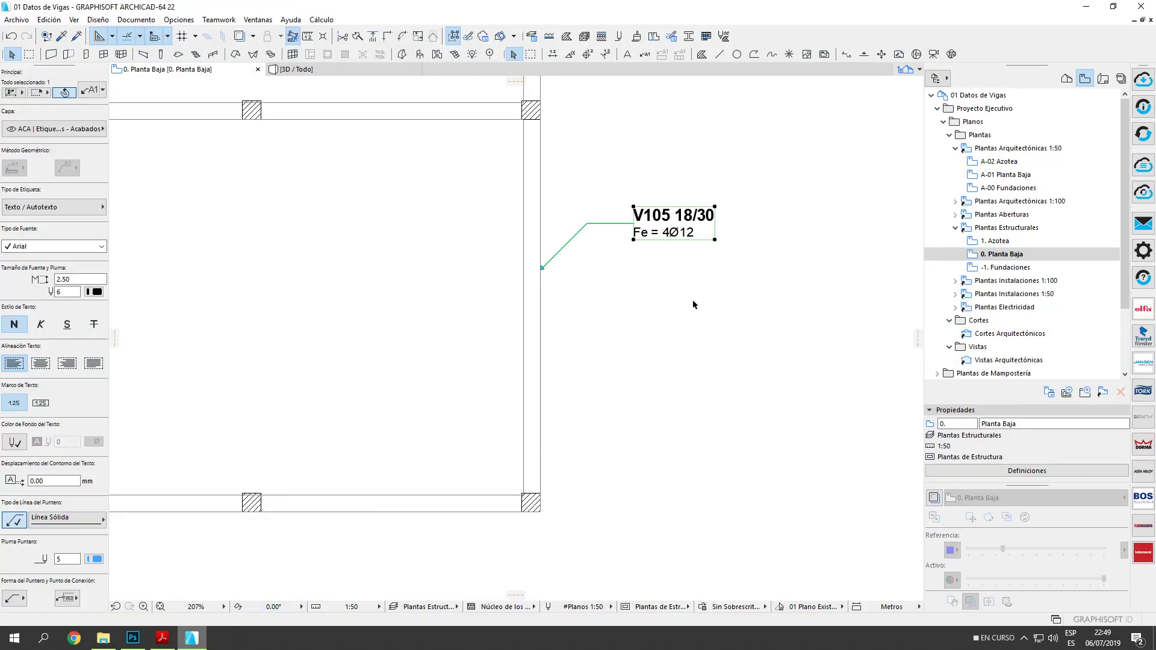
Remove the leader line from the V105 label and move the label right beside the outer edge of its beam.
click(15, 527)
click(639, 396)
middle_drag(588, 367, 703, 359)
click(691, 250)
click(711, 258)
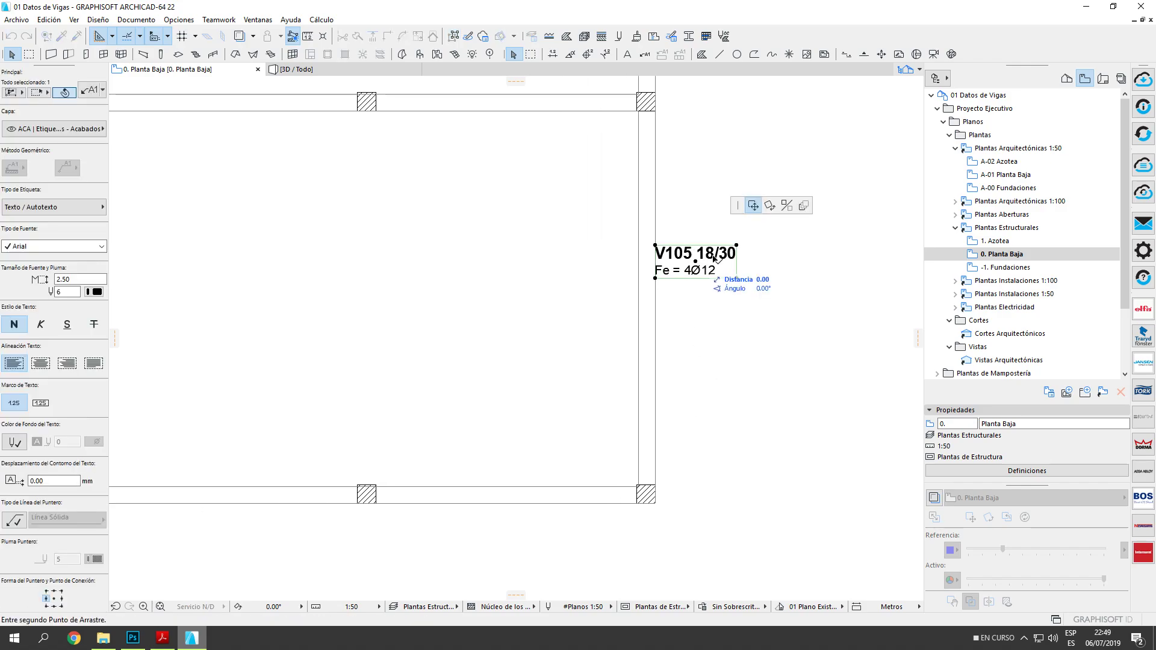
click(662, 323)
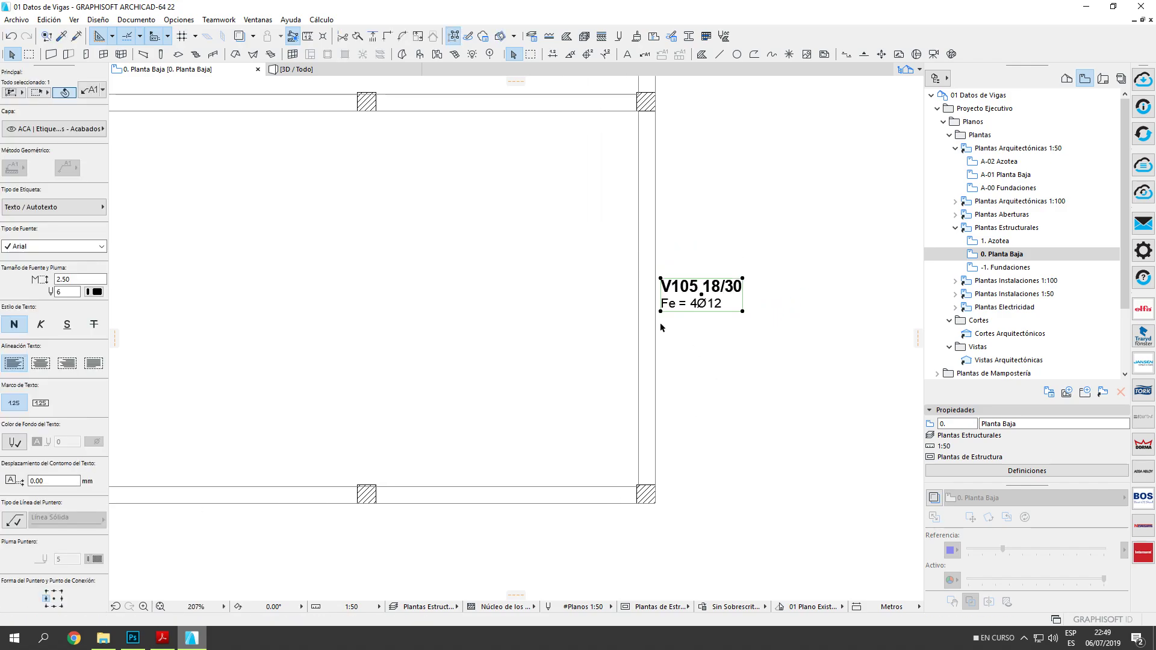
scroll(662, 323, down, 2)
click(693, 327)
Pick up the V105 label's settings and place leaderless labels on beams V103, V104 and V102.
click(58, 36)
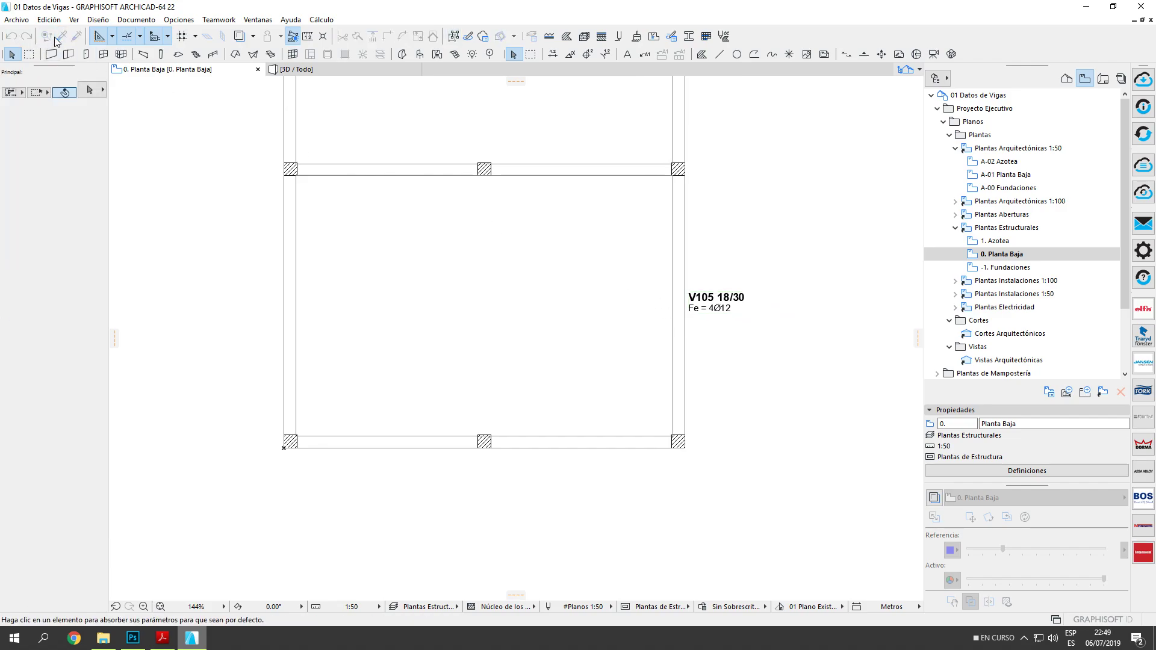
click(716, 286)
click(547, 449)
click(287, 336)
click(391, 167)
Move the V104 label outside its beam on the left and the V102 label above its beam.
key(shift)
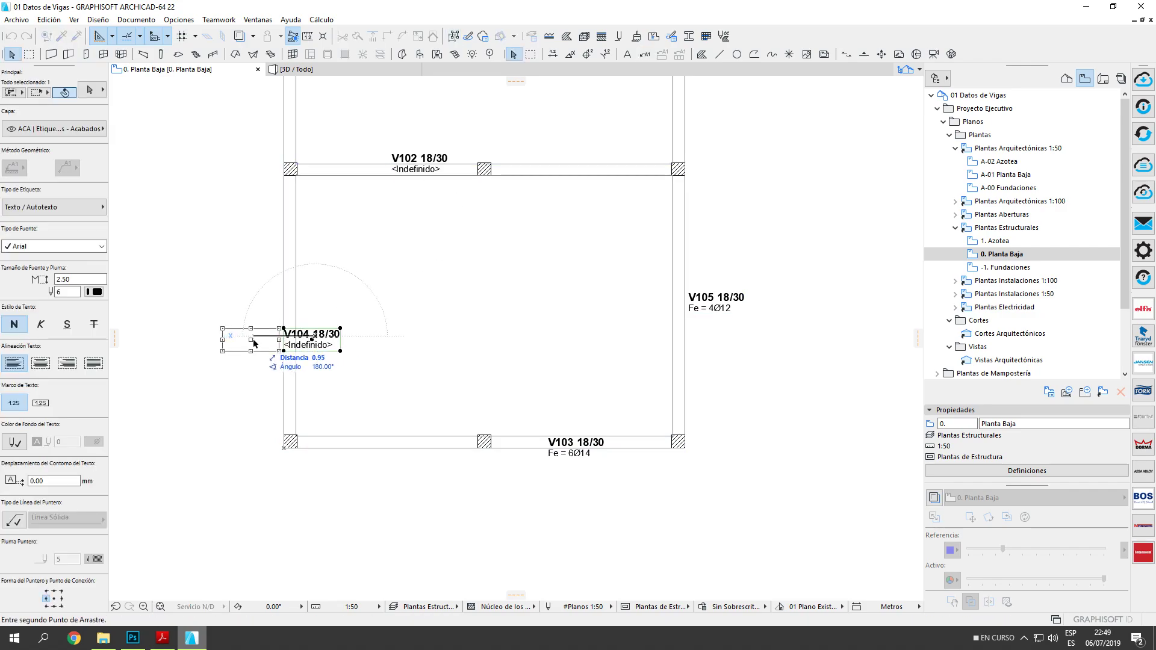
click(261, 338)
click(423, 157)
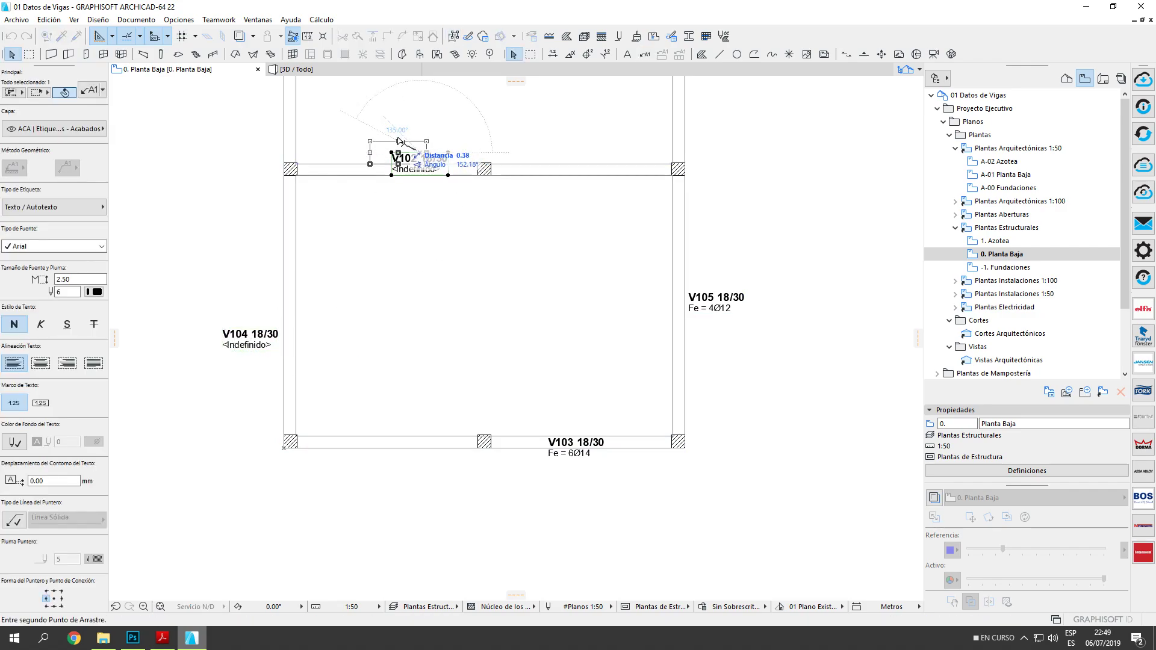
scroll(392, 141, up, 3)
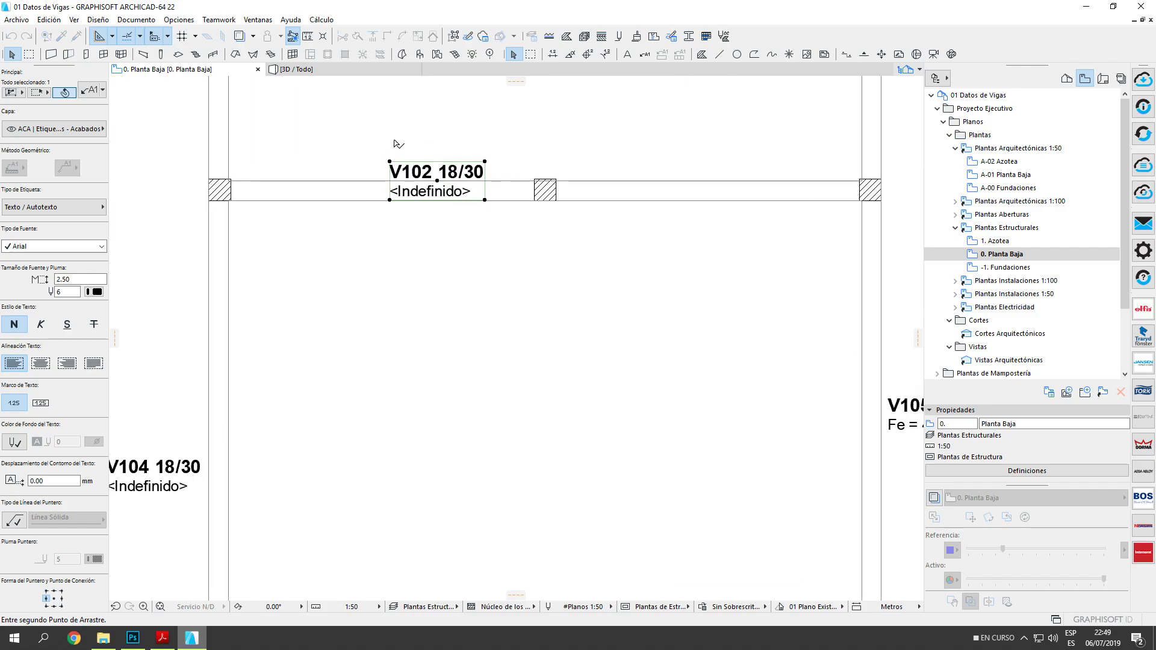
click(386, 151)
scroll(571, 348, down, 4)
scroll(633, 458, up, 3)
Move the V103 label below its beam so that the text clears the beam lines.
click(591, 478)
key(ctrl+d)
click(591, 478)
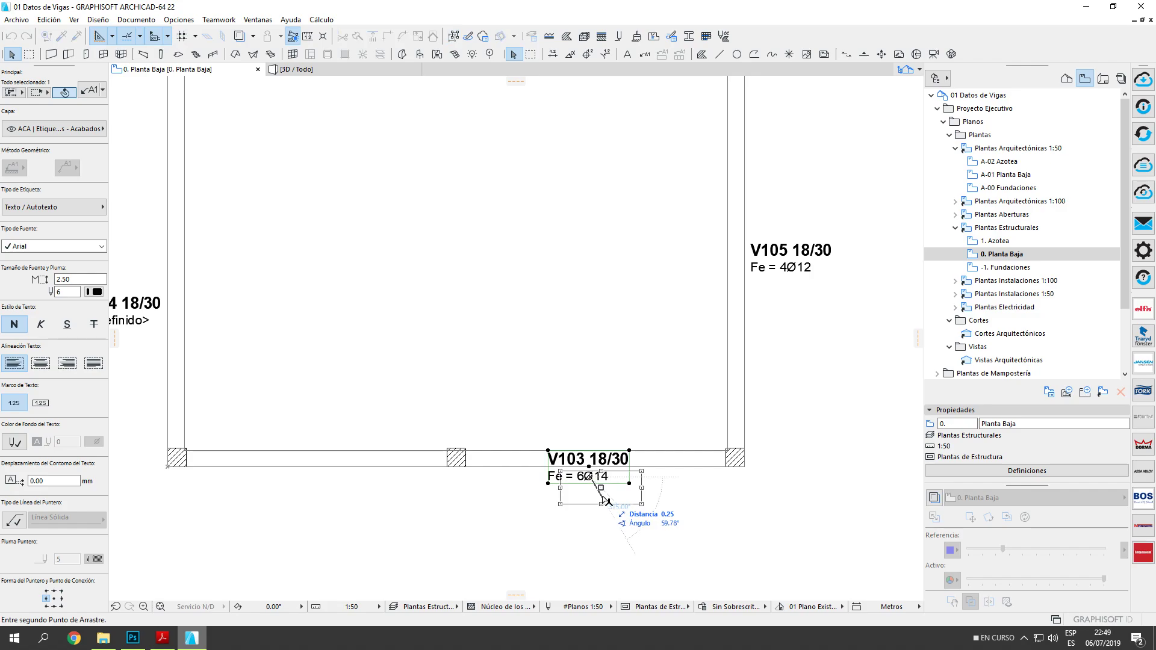
click(601, 498)
click(676, 506)
scroll(684, 494, down, 1)
middle_drag(689, 466, 718, 500)
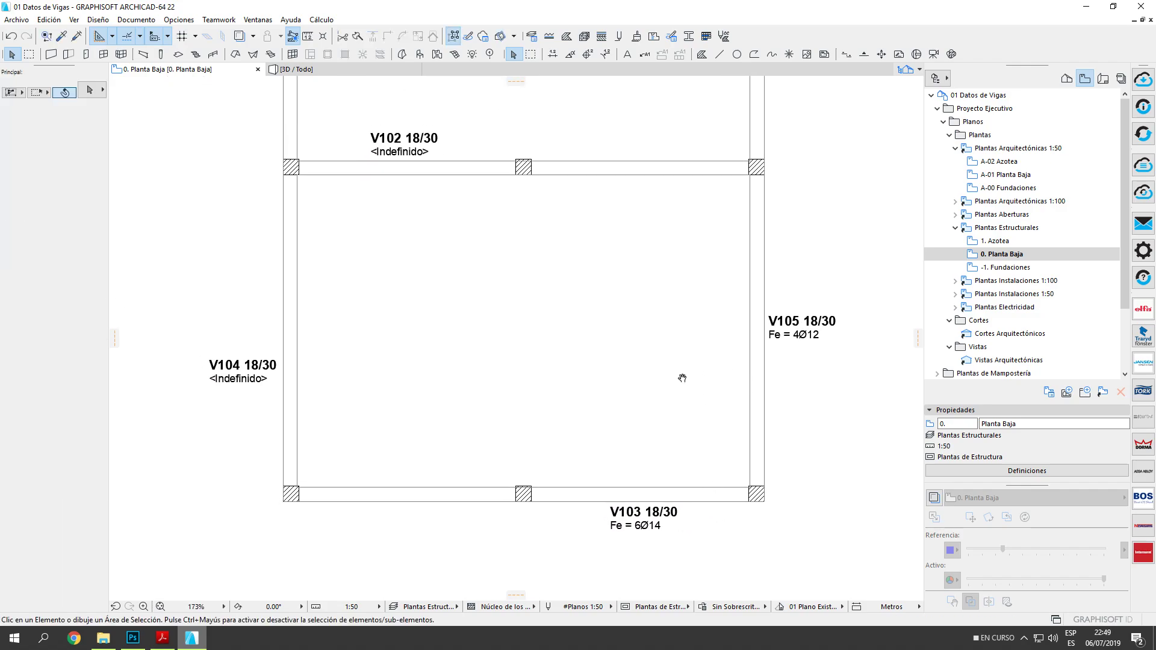
middle_drag(685, 380, 659, 371)
Save the V105 label's settings as a new favorite named "Etiqueta Datos Vigas" and accept the label settings.
click(794, 315)
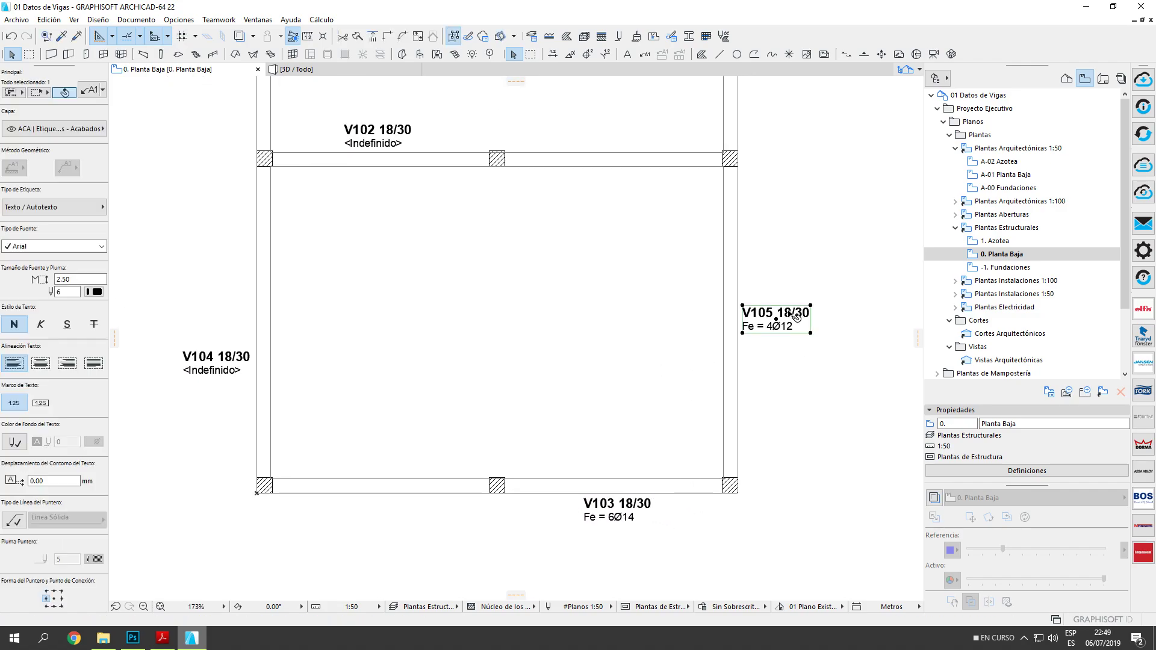
click(89, 90)
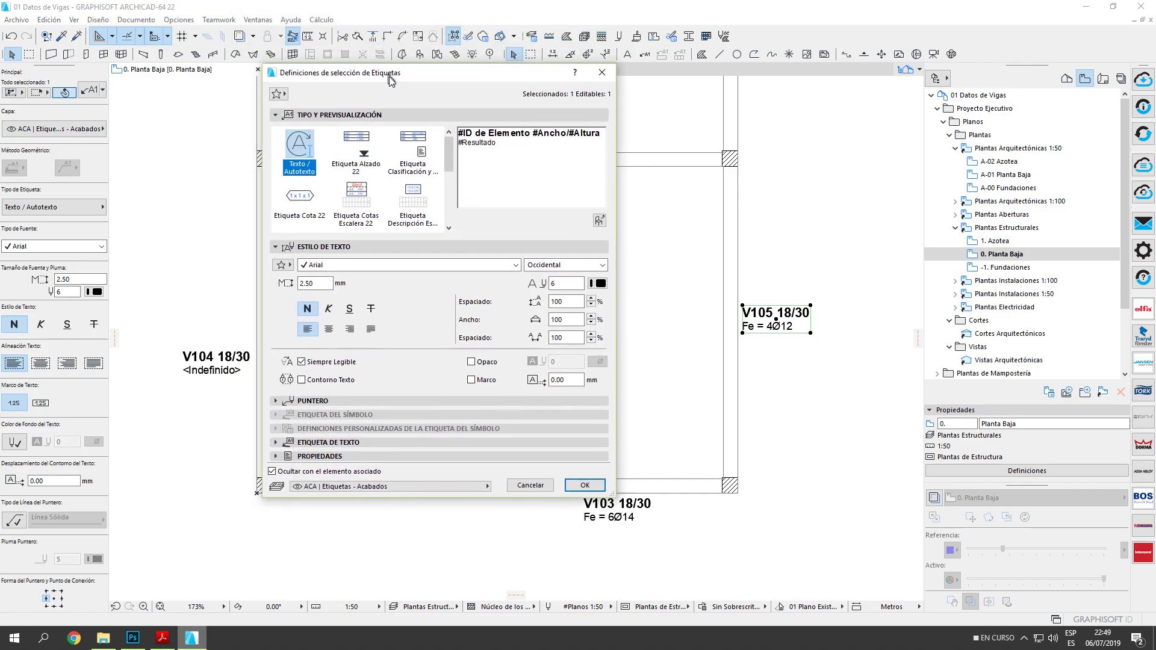
click(287, 106)
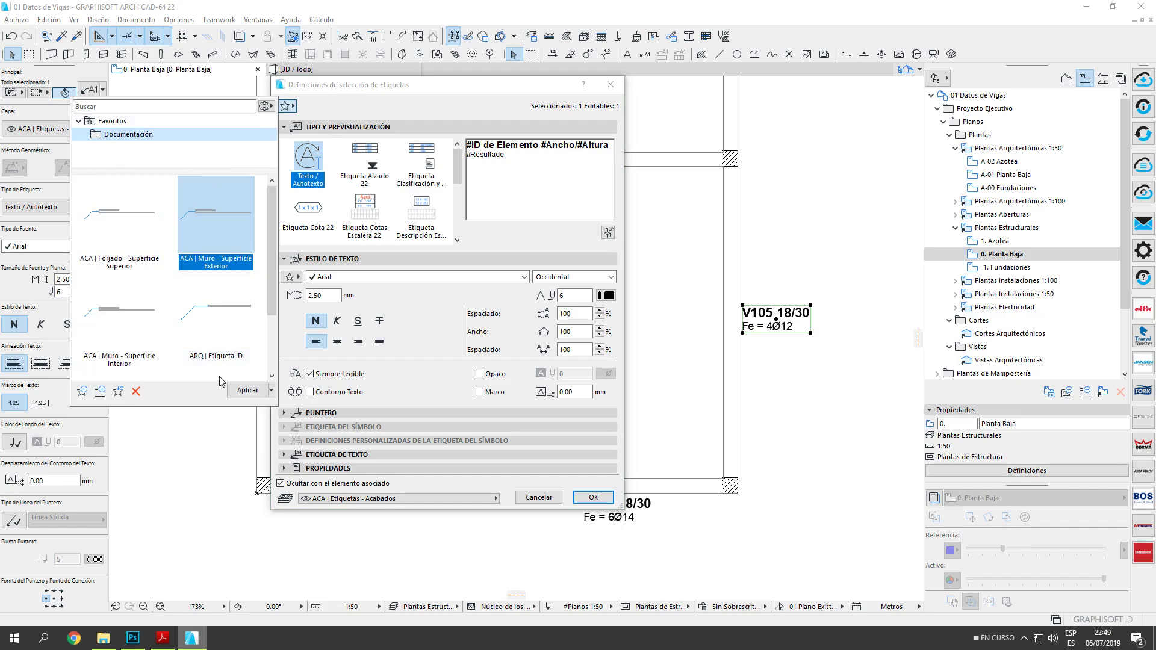
click(82, 392)
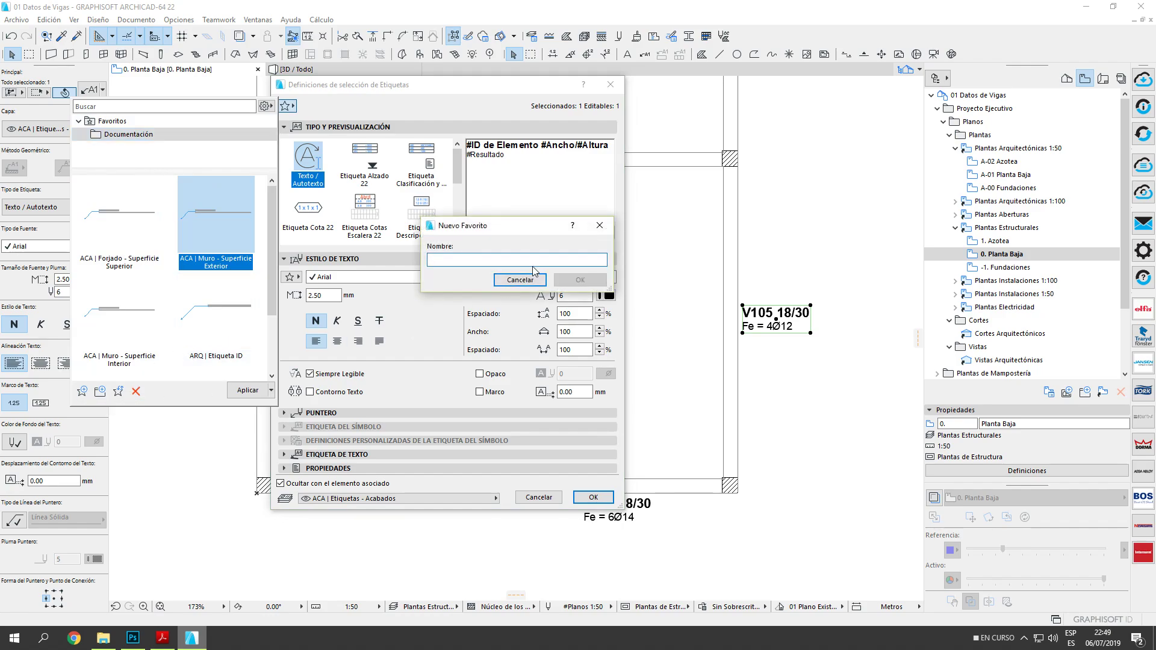
text(Eti)
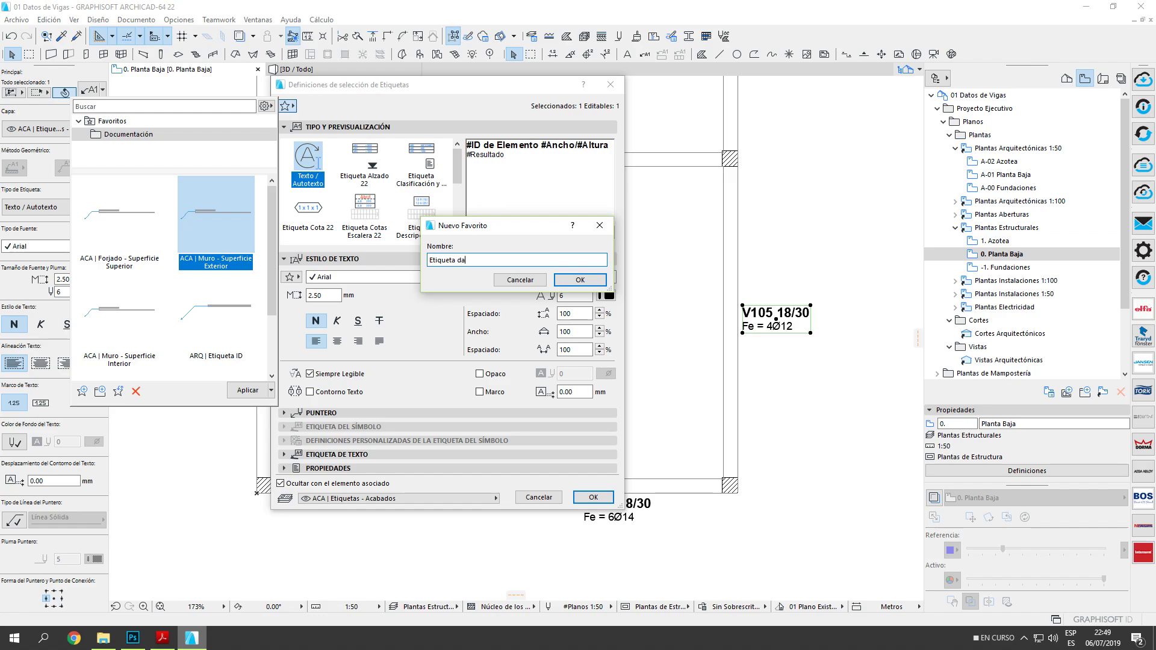
text(queta Datos Vigas)
key(Return)
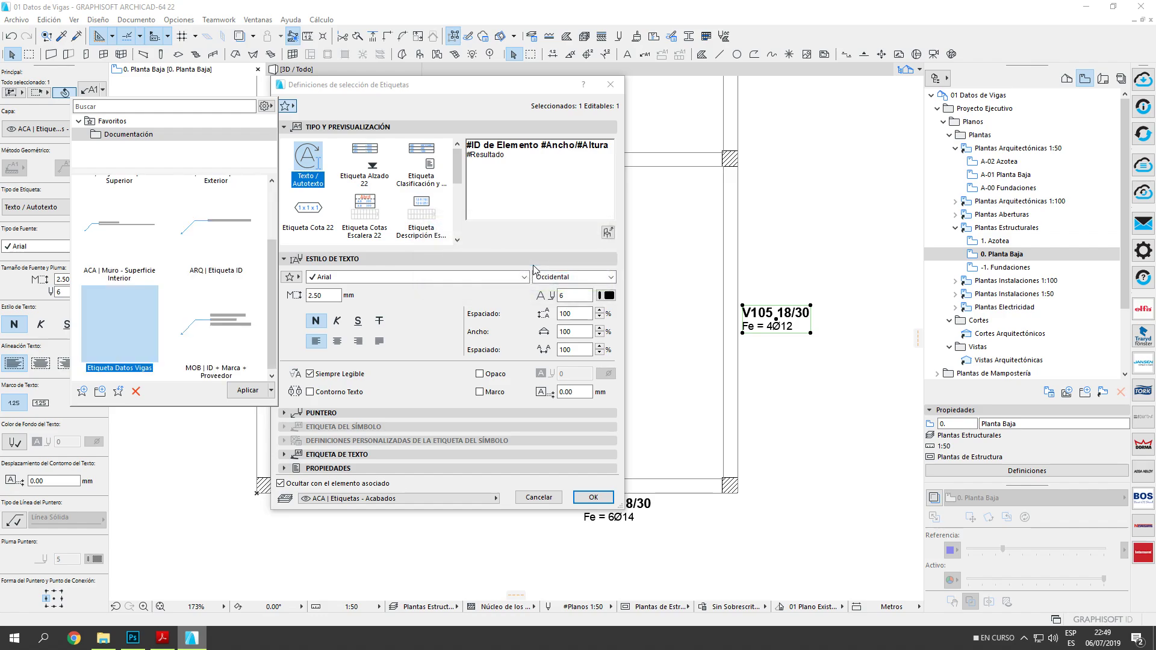
click(594, 497)
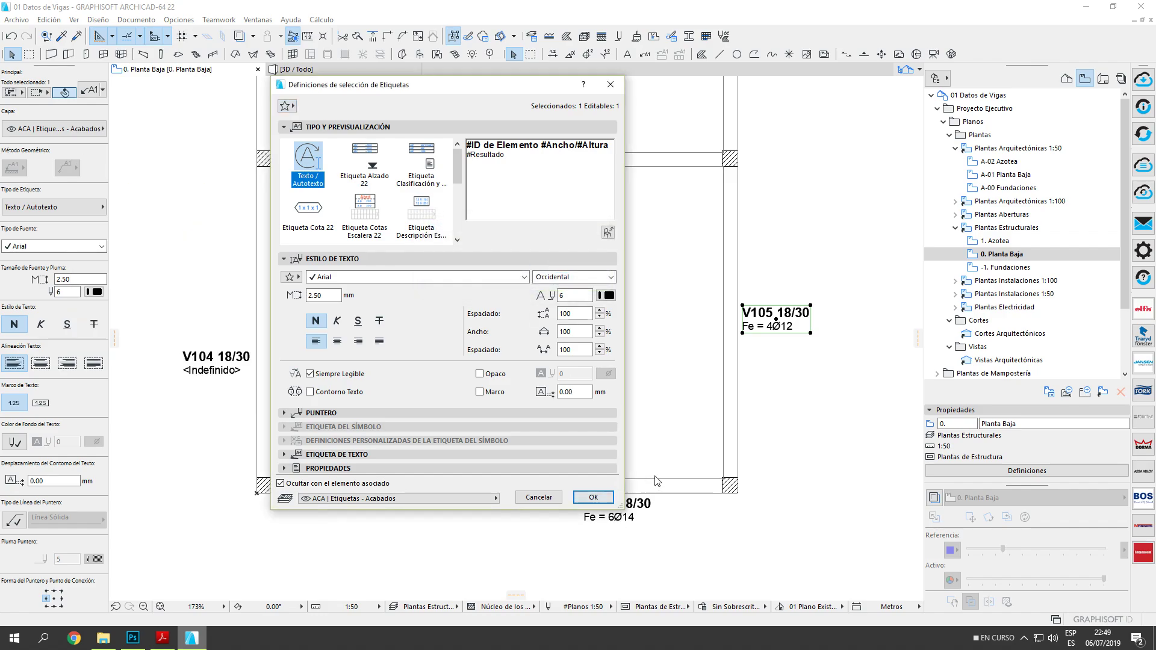
click(607, 499)
mouse_move(660, 474)
middle_down()
mouse_move(640, 484)
mouse_move(657, 493)
middle_up()
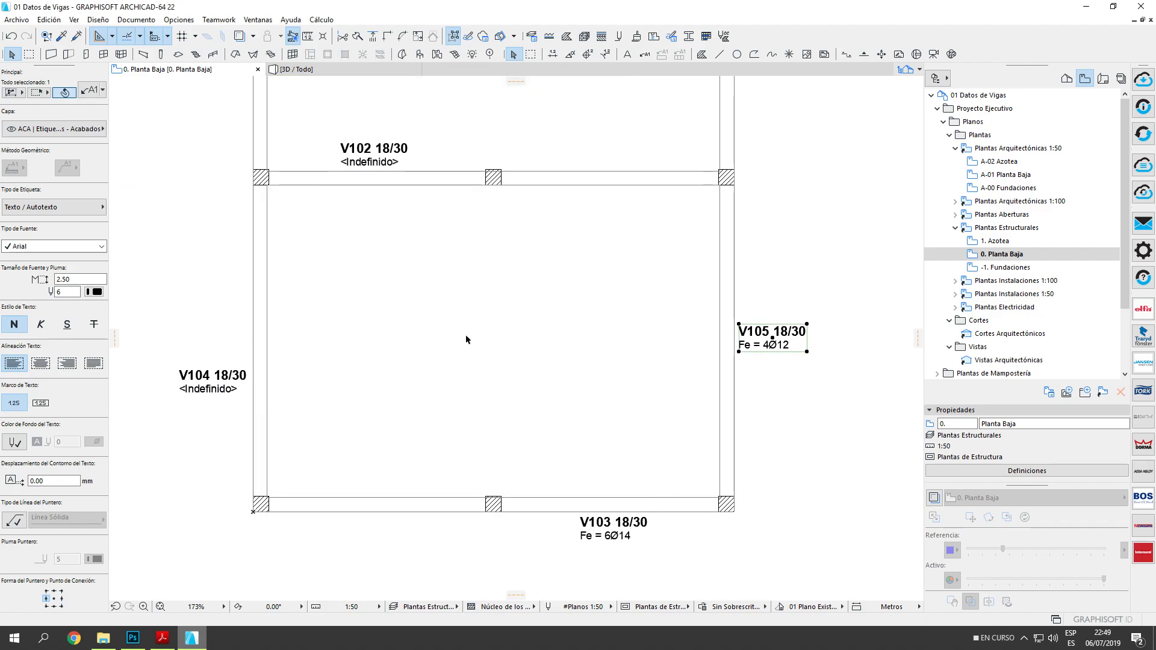
click(498, 334)
Try placing a label with the V105 label's picked-up settings on the left half of the lower horizontal beam, and undo it.
middle_drag(481, 326, 444, 320)
click(764, 337)
click(547, 223)
click(61, 35)
click(736, 330)
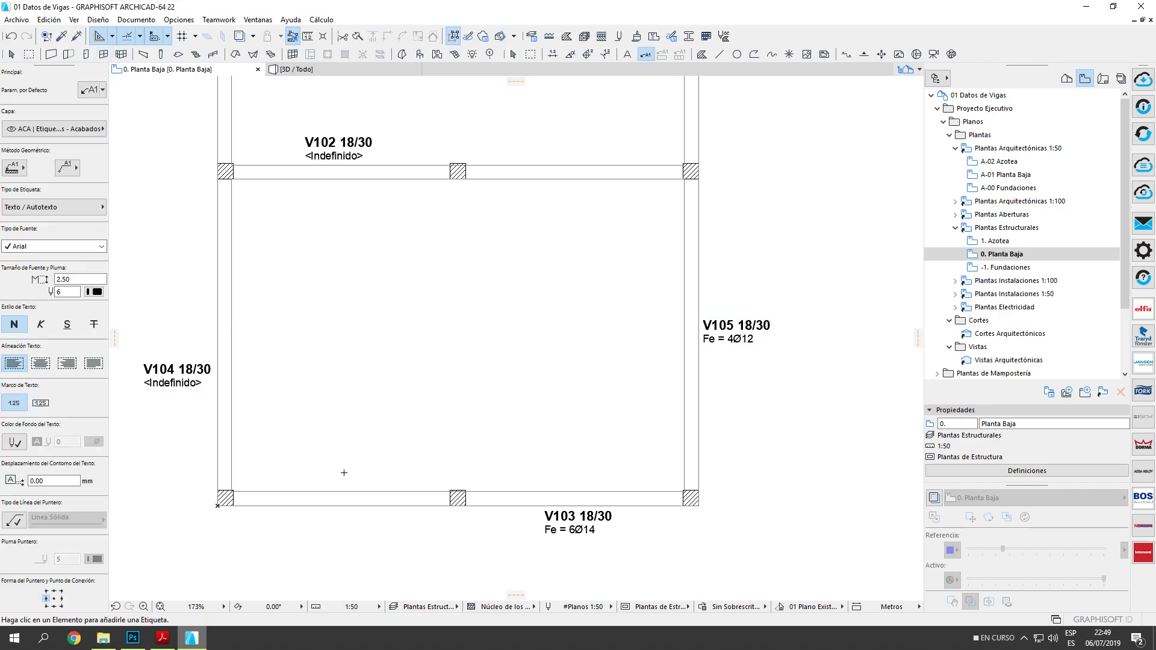
click(315, 492)
key(ctrl+z)
middle_drag(339, 334, 371, 321)
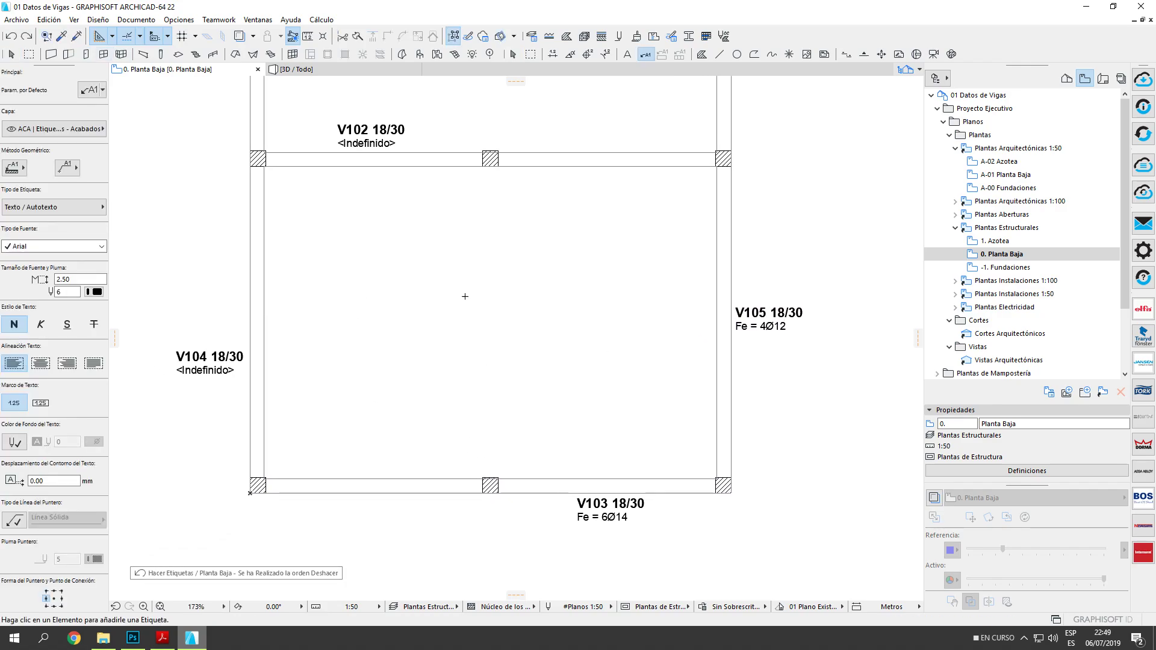
key(Escape)
click(779, 309)
key(Escape)
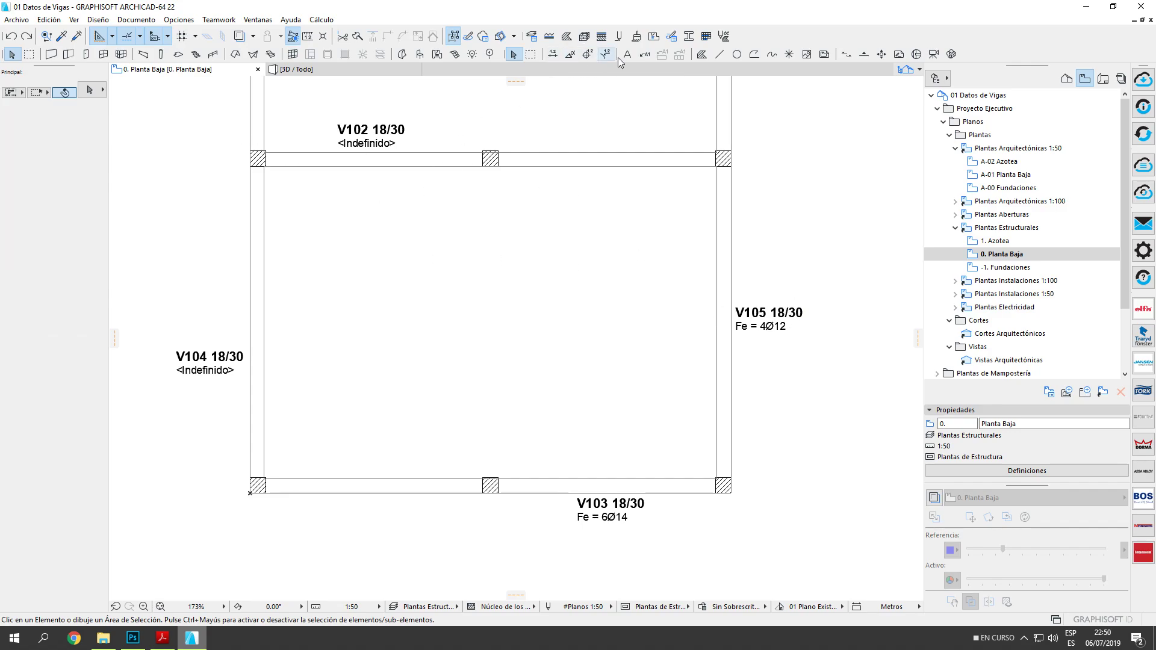
Start the Label tool and apply the "Etiqueta Datos Vigas" favorite to its default settings.
click(644, 55)
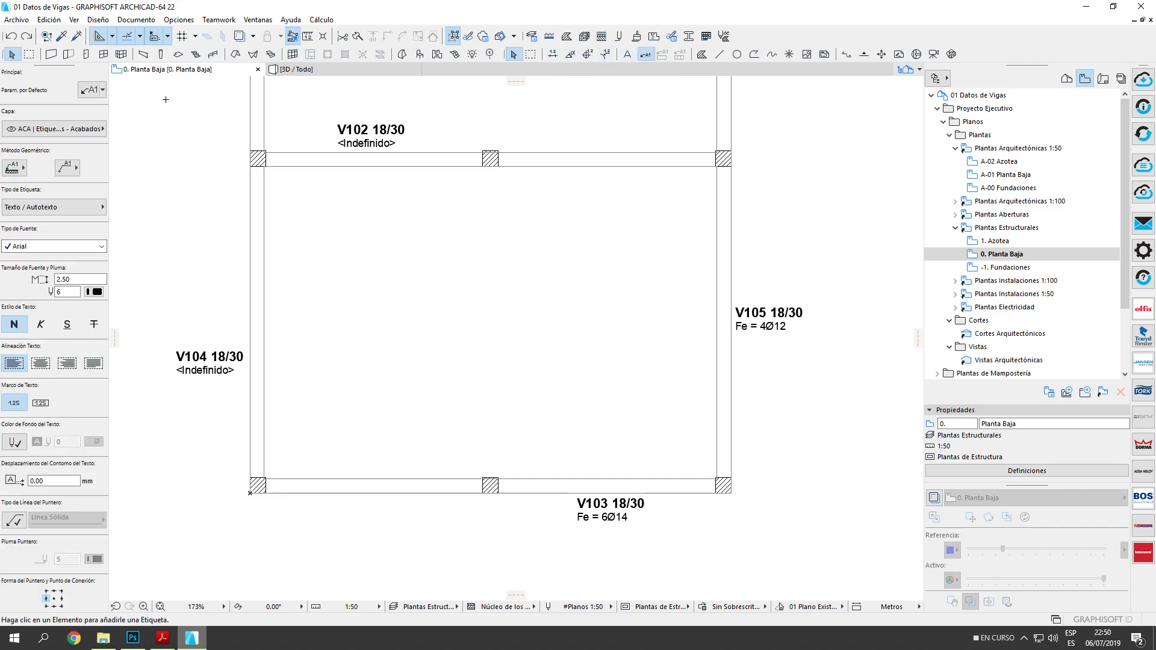
click(103, 90)
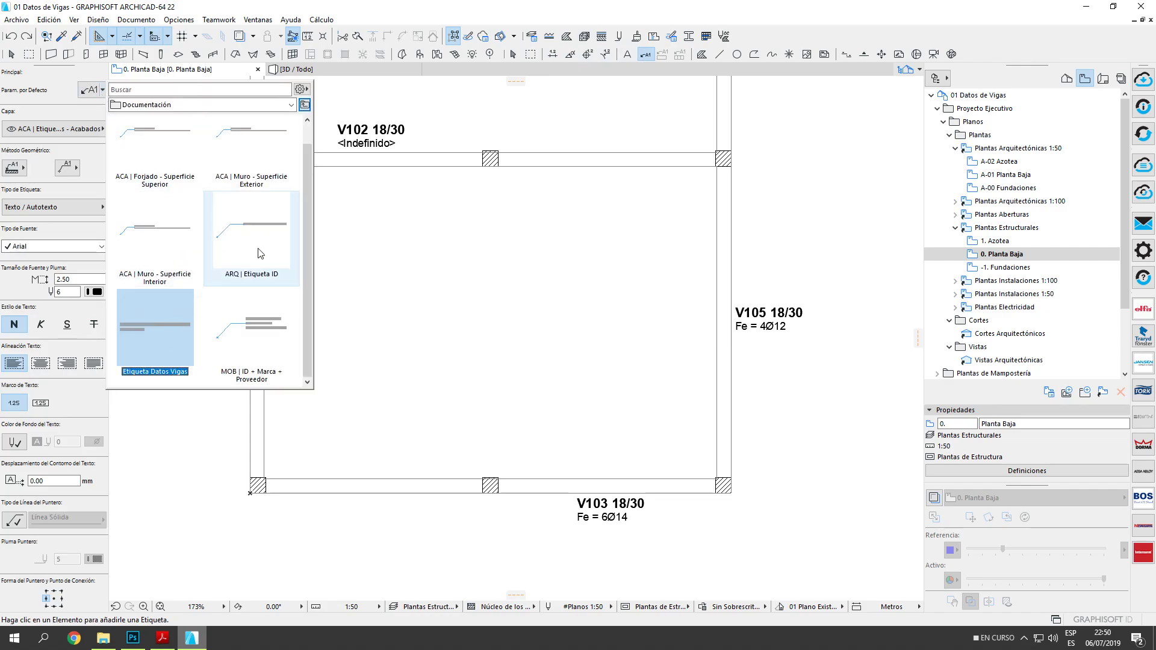
double_click(150, 327)
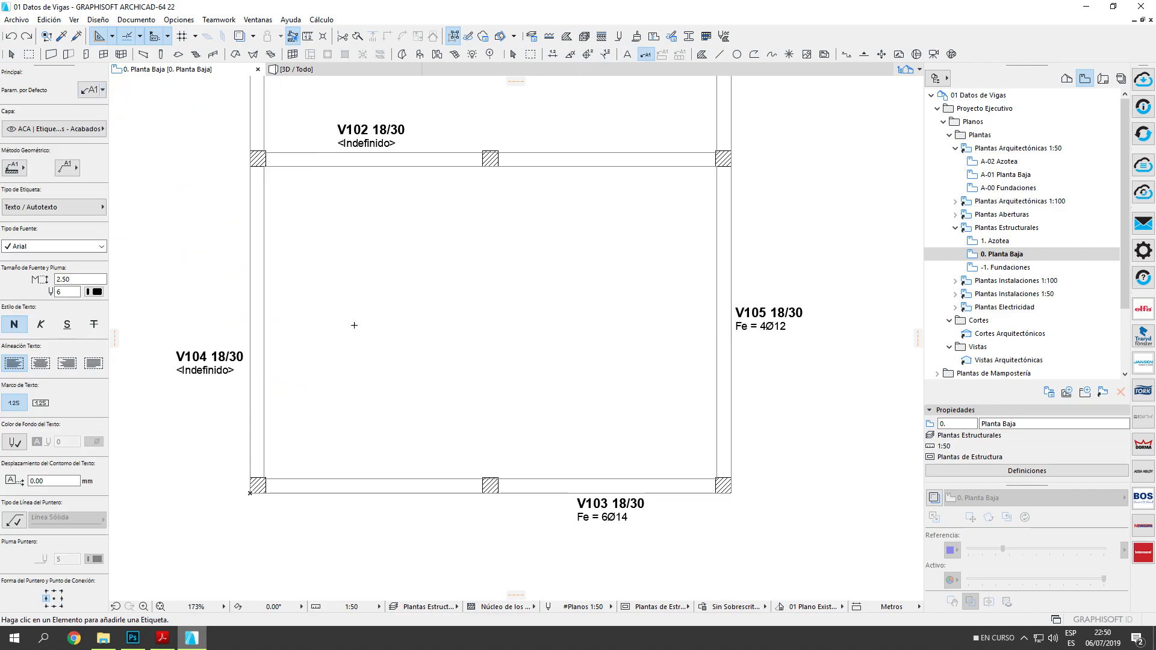
Try placing a label from the favorite on the left vertical beam, undo it and leave the Label tool.
click(266, 283)
key(ctrl+z)
middle_drag(394, 315, 525, 347)
key(Escape)
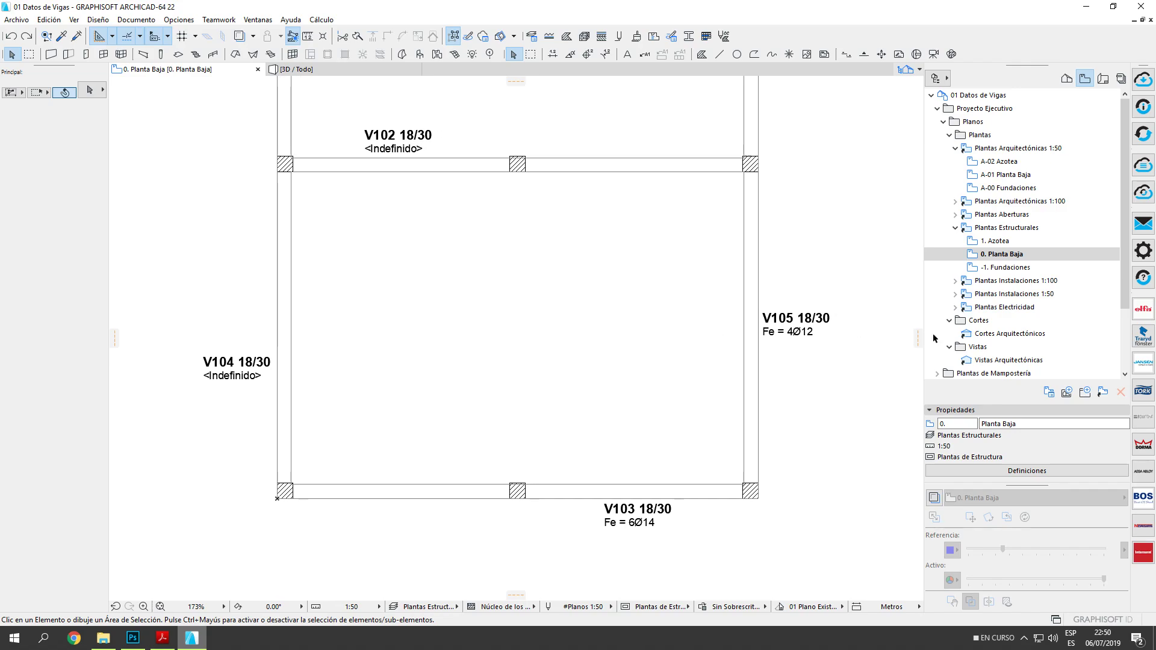
Switch the navigator from the view map to the project map.
click(943, 121)
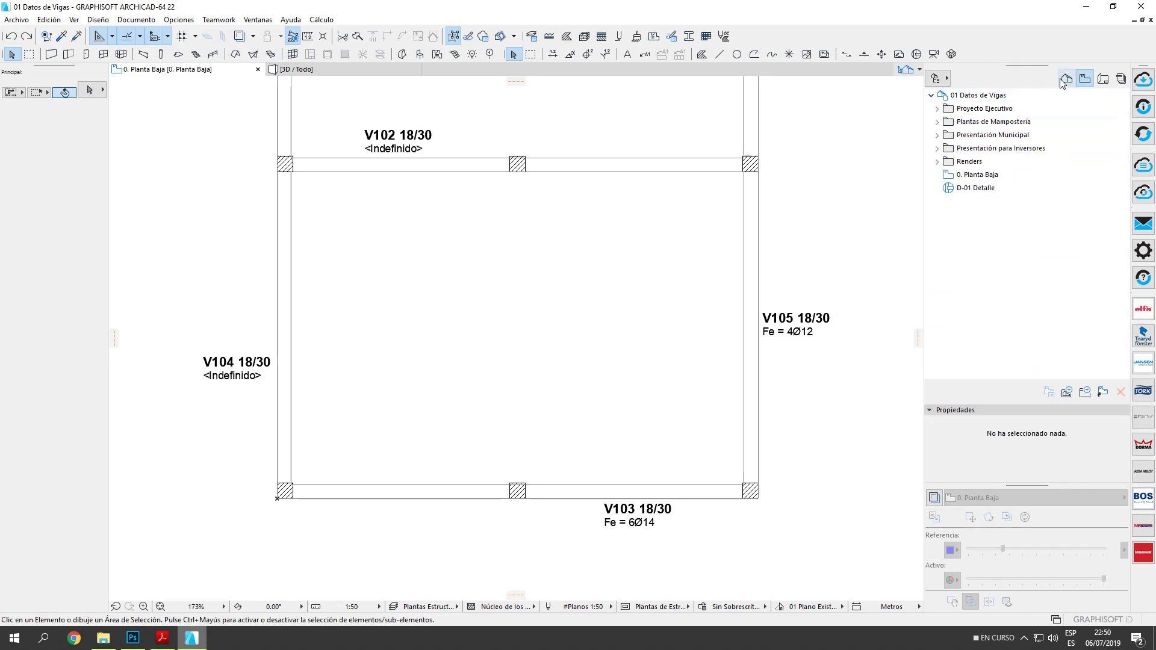
click(1067, 79)
click(937, 215)
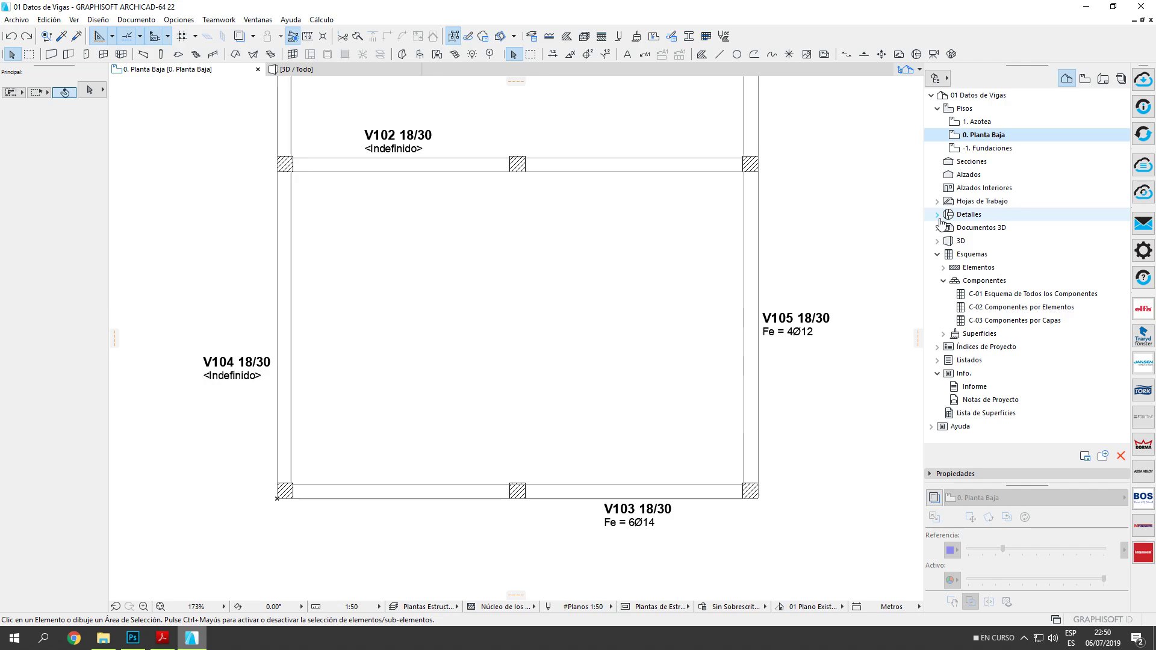
middle_drag(744, 328, 734, 328)
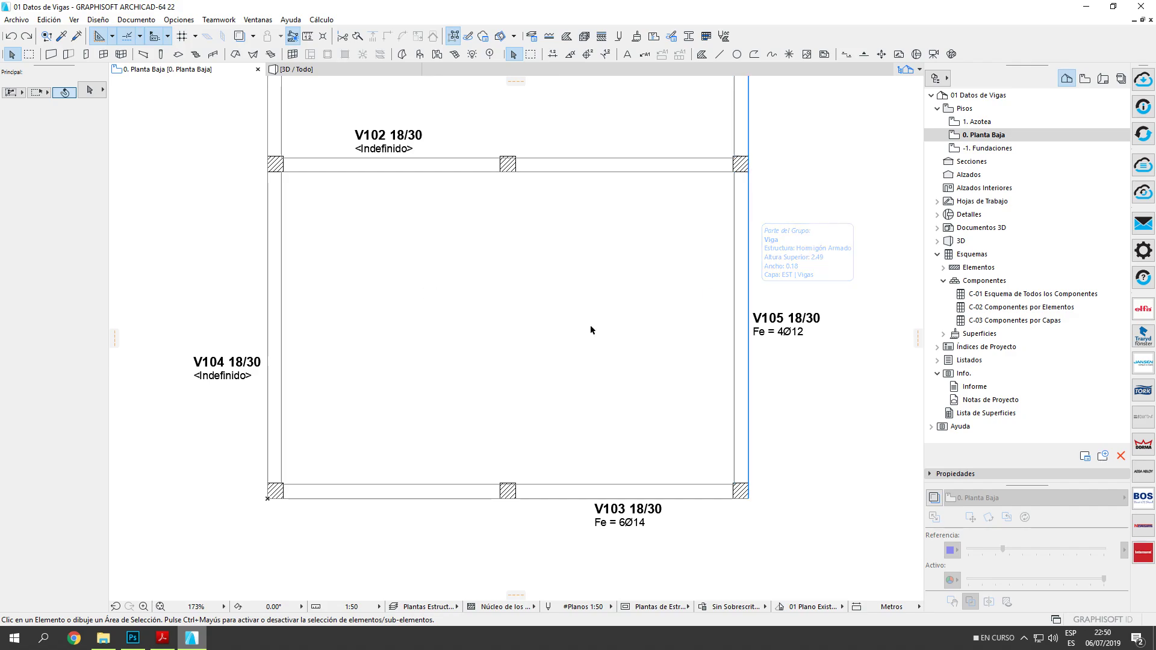
middle_drag(594, 327, 589, 329)
mouse_move(803, 290)
middle_down()
mouse_move(820, 288)
mouse_move(816, 305)
middle_up()
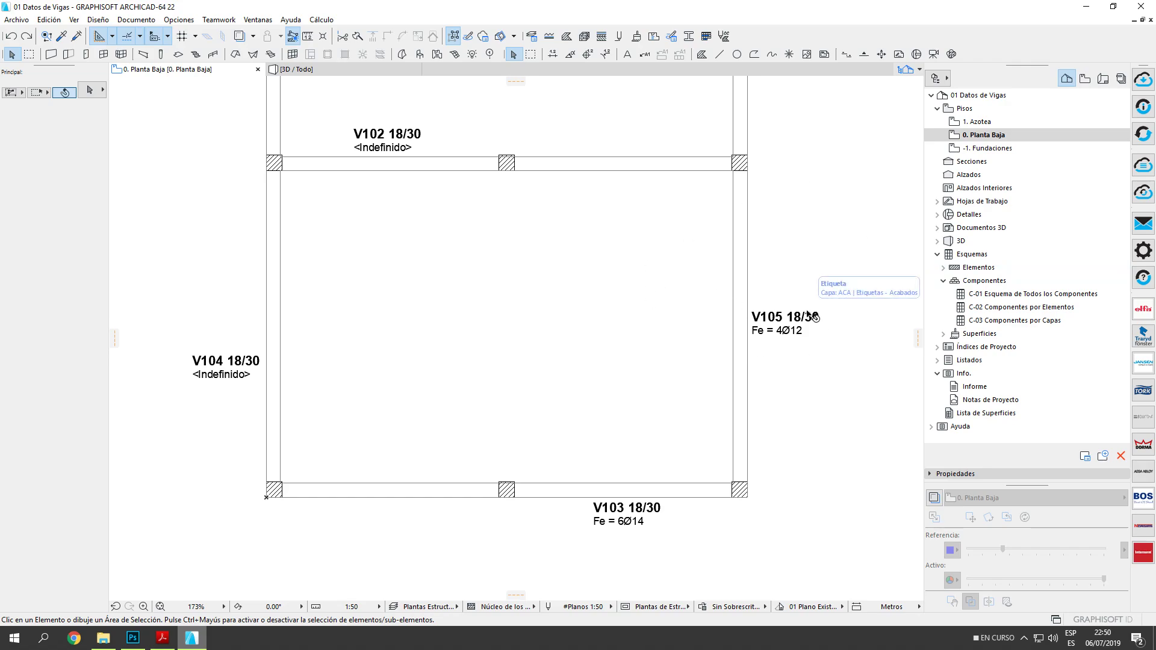
mouse_move(823, 362)
middle_down()
mouse_move(839, 371)
mouse_move(808, 373)
middle_up()
Examine the Estructuras rebar properties in the settings of the lower horizontal beam V103 and close them without changes.
click(533, 490)
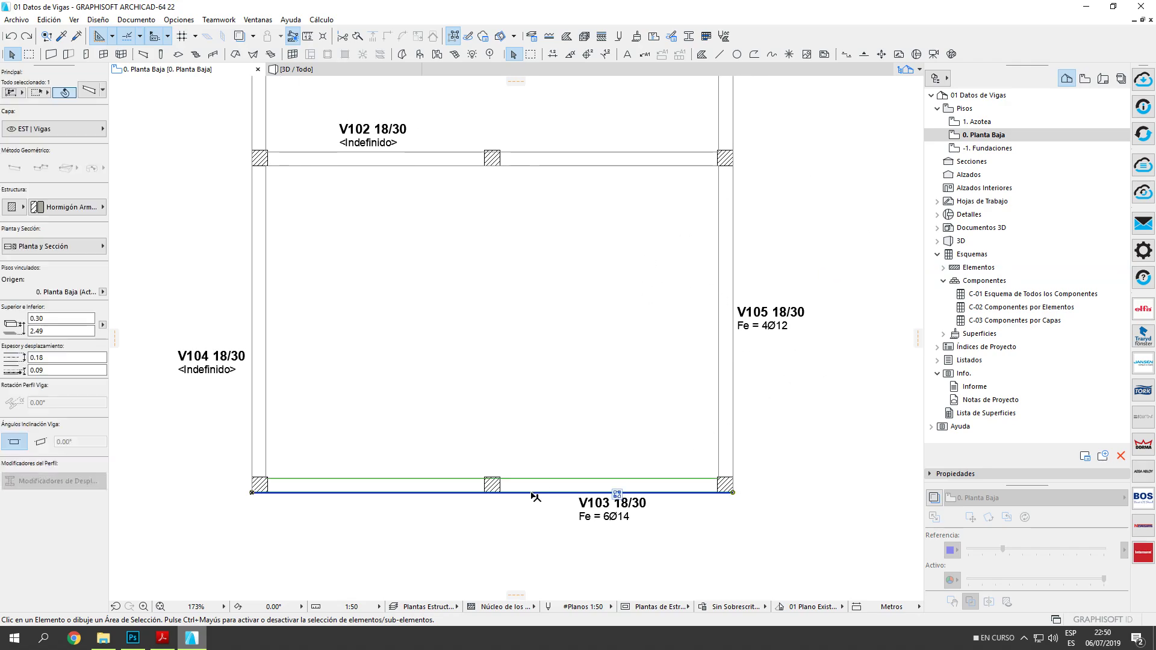
key(ctrl+t)
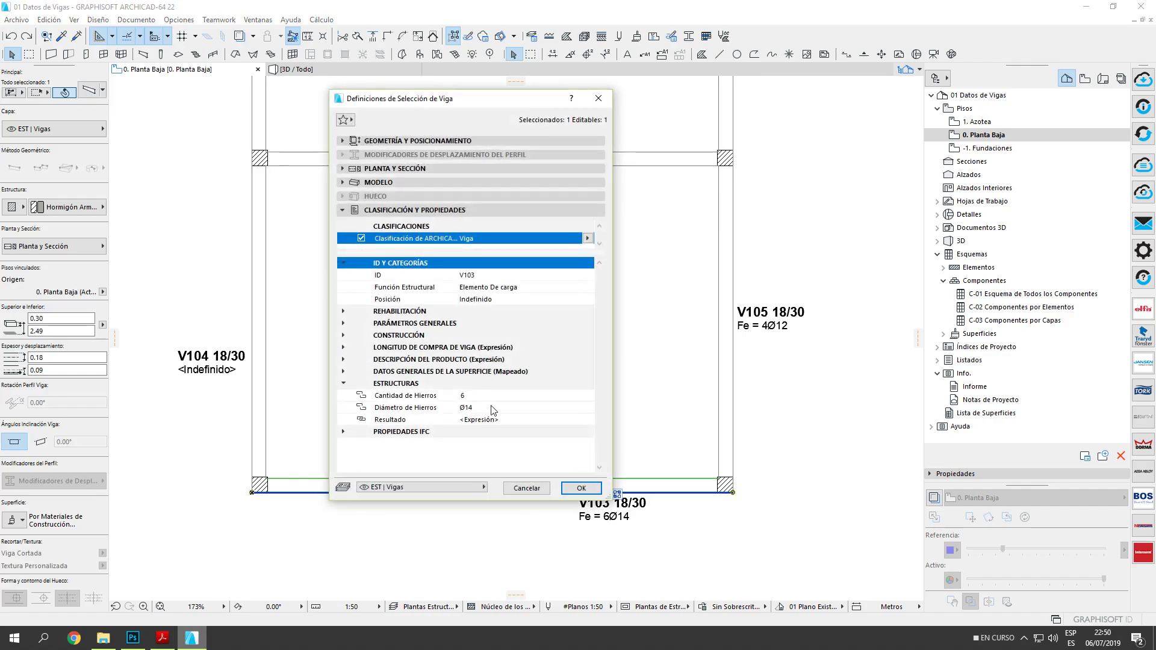
click(478, 395)
click(528, 490)
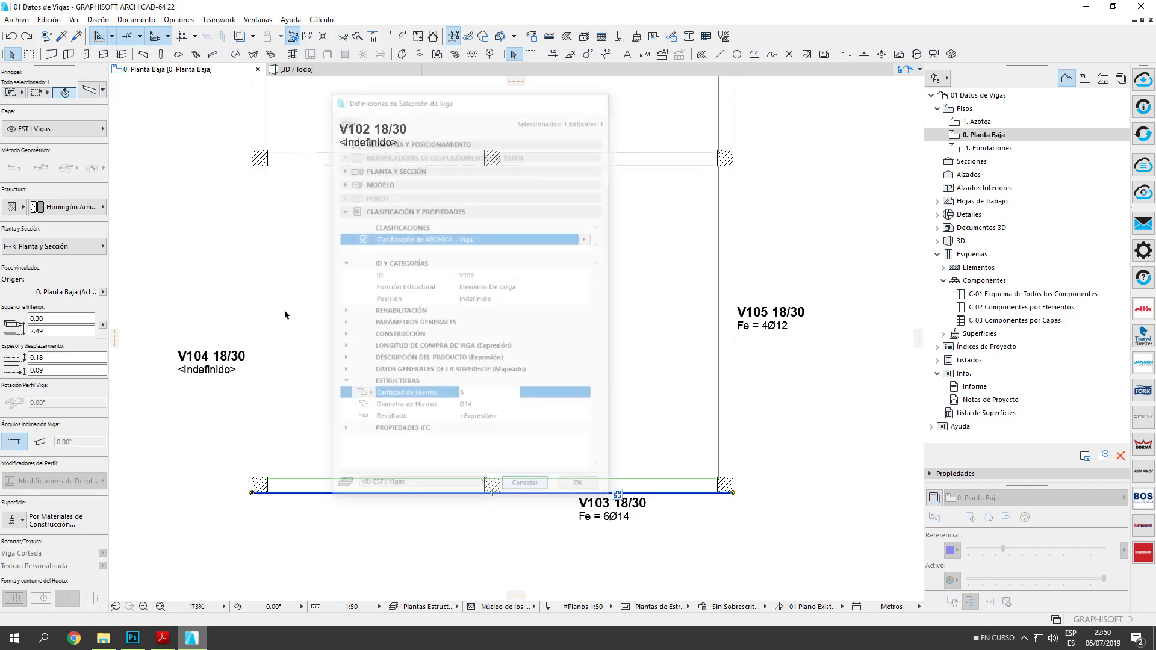
key(Escape)
click(255, 289)
click(252, 291)
click(602, 158)
click(736, 194)
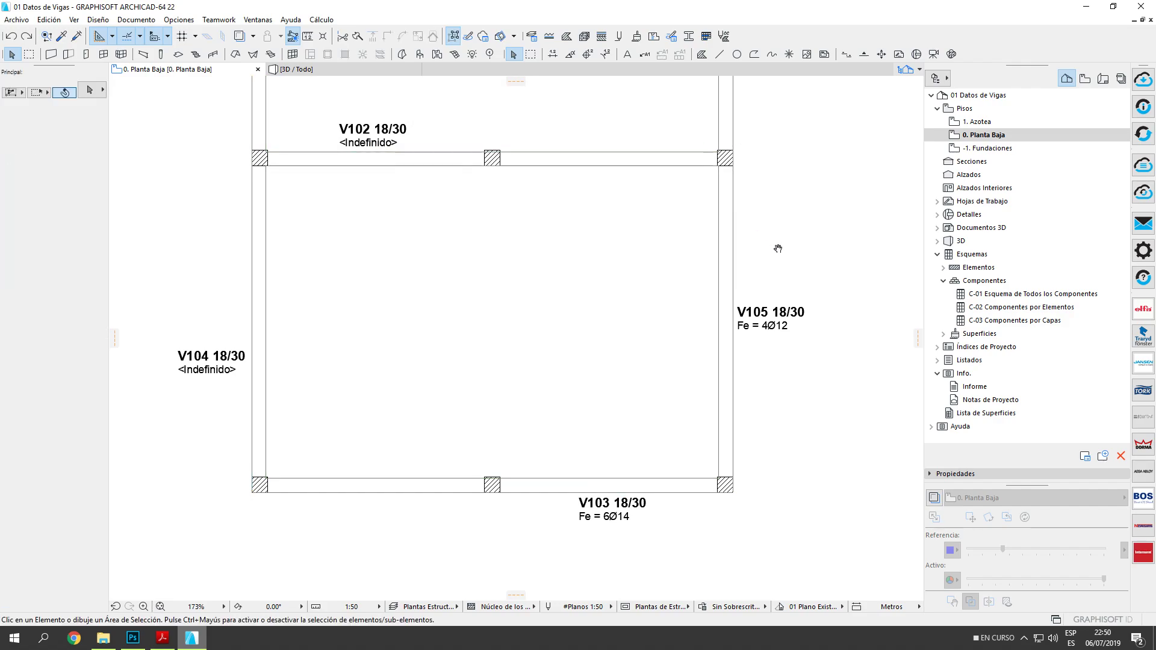
middle_drag(778, 248, 785, 250)
Create a new component schedule in the project map with ID "ESTRUCTURAS" and name "Datos de Vigas".
click(942, 282)
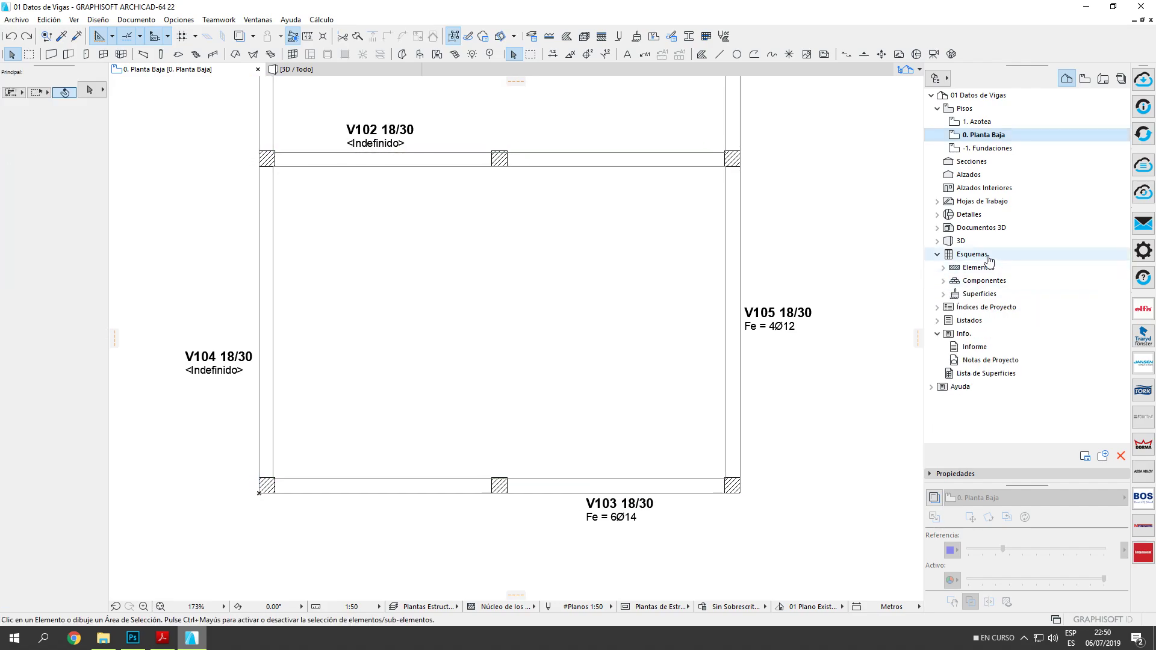
double_click(960, 283)
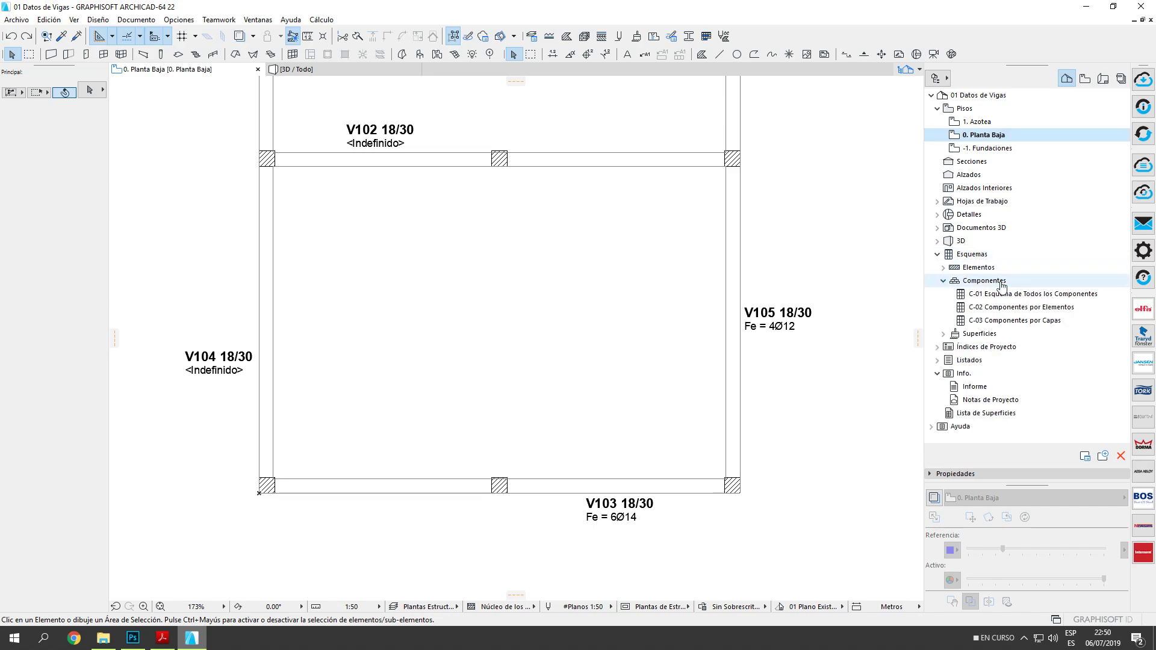
right_click(985, 284)
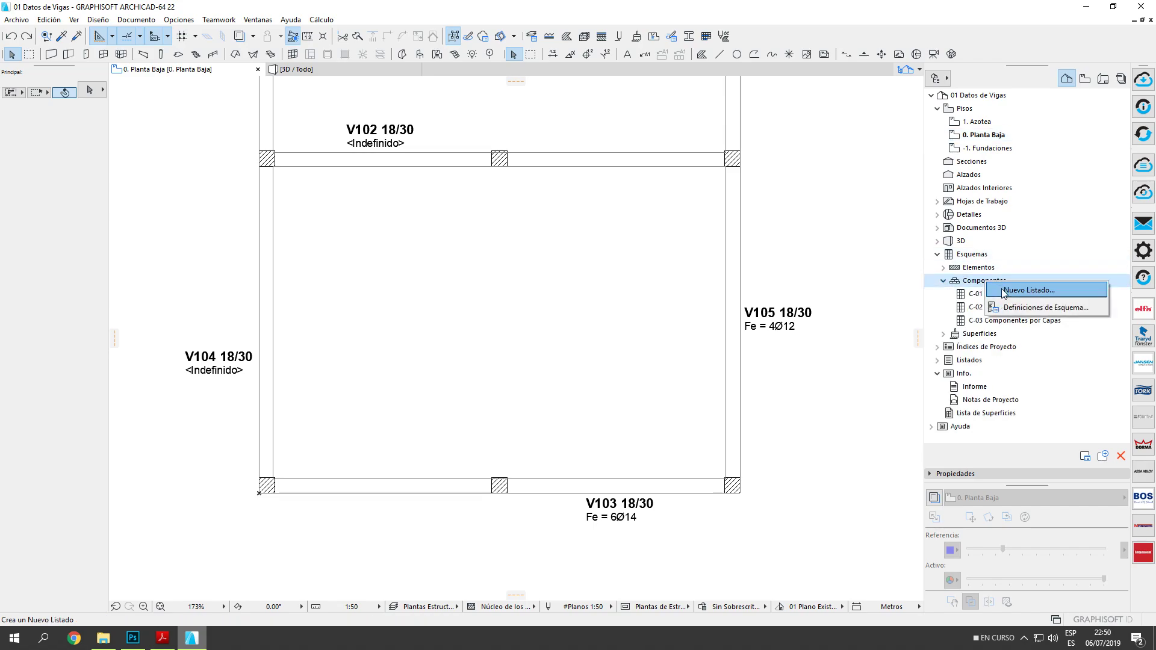
click(1004, 291)
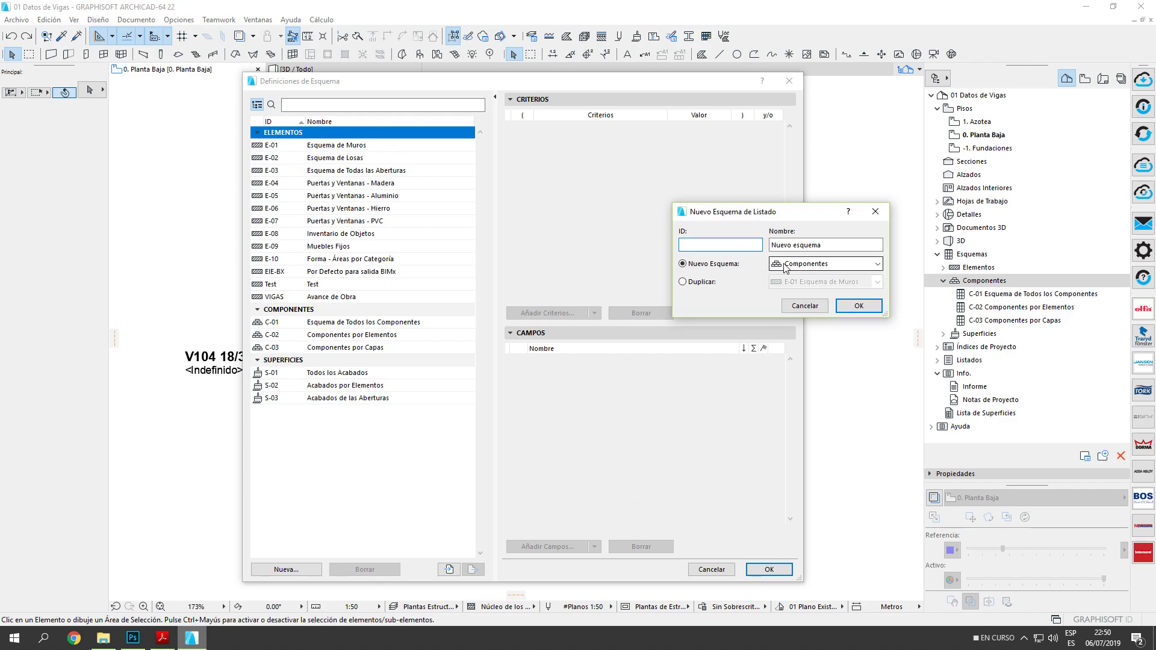
text(ESTRUCTURAS)
key(Tab)
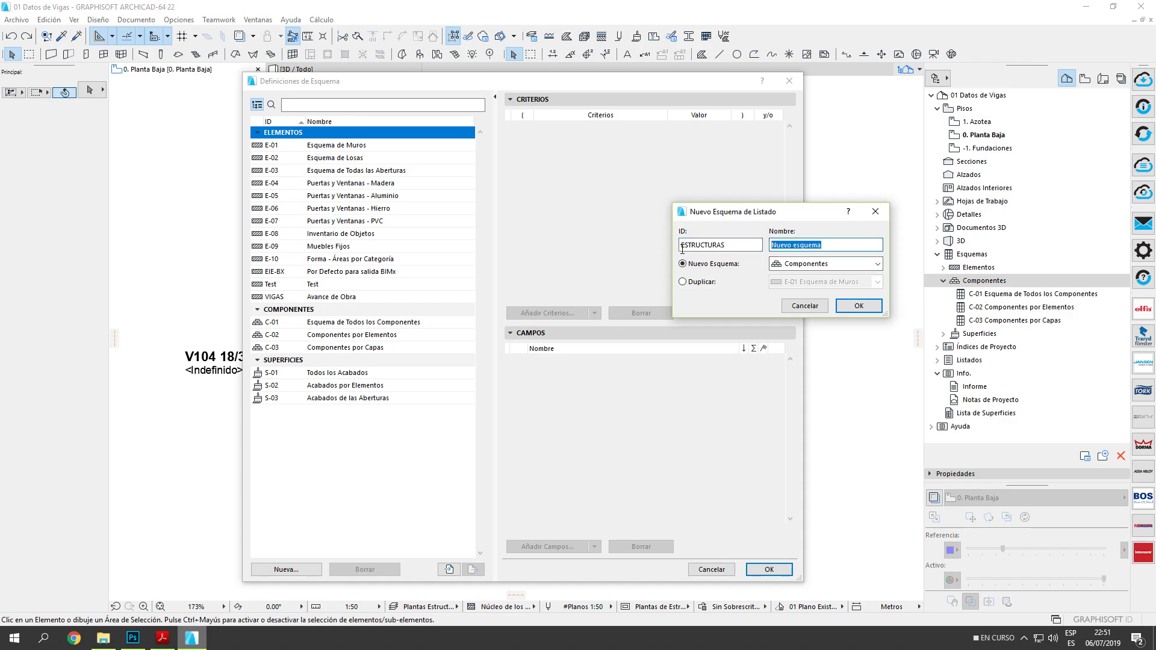
text(Datos de Vigas)
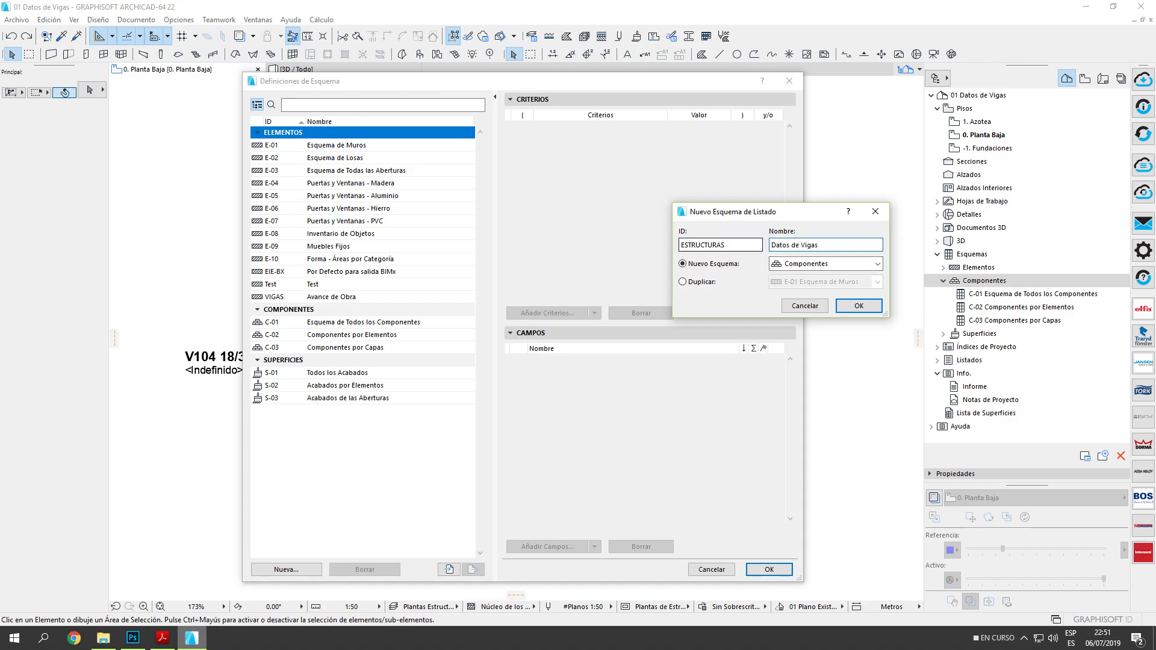
key(Return)
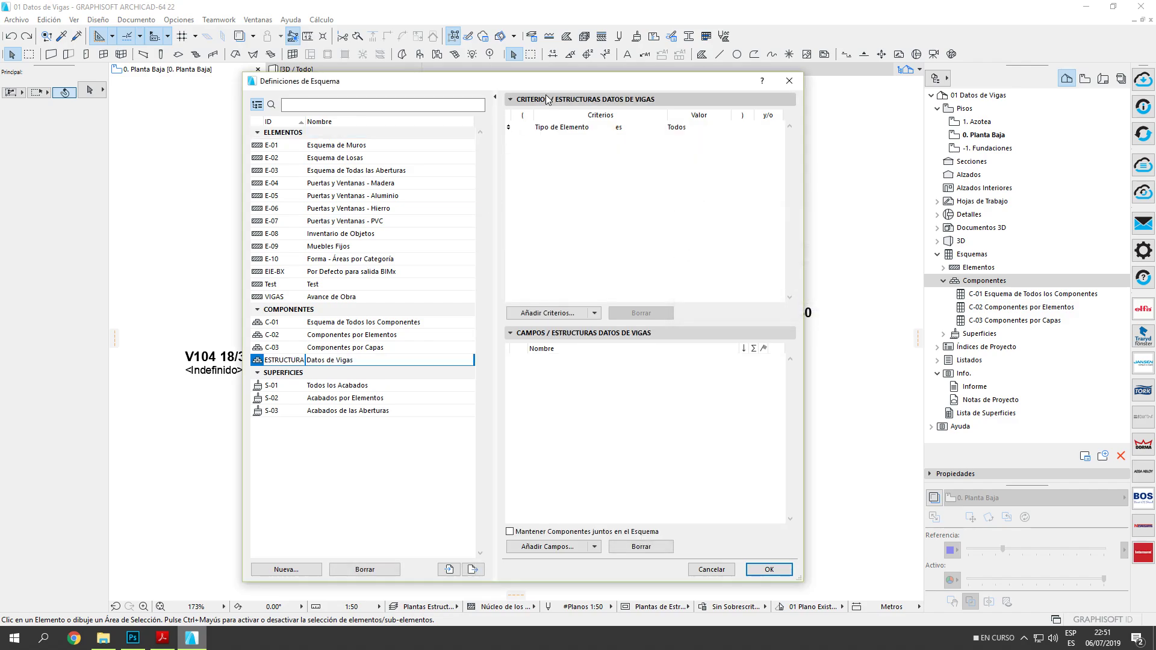
Set the new schedule's element type criterion to Viga.
drag(553, 83, 539, 77)
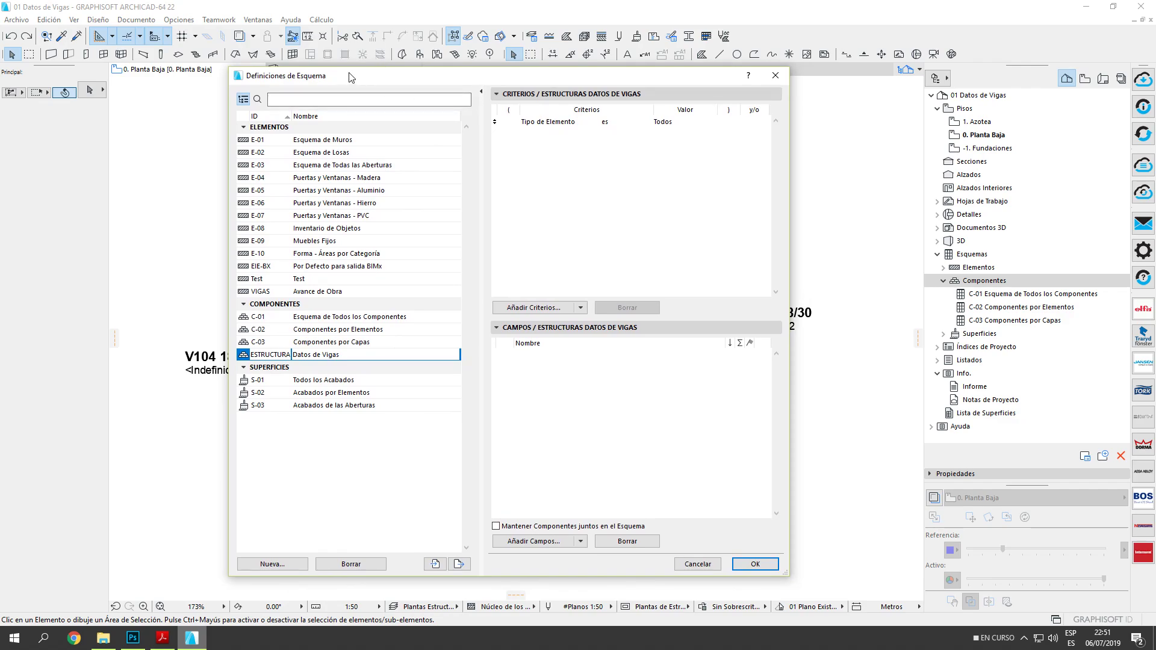
click(594, 124)
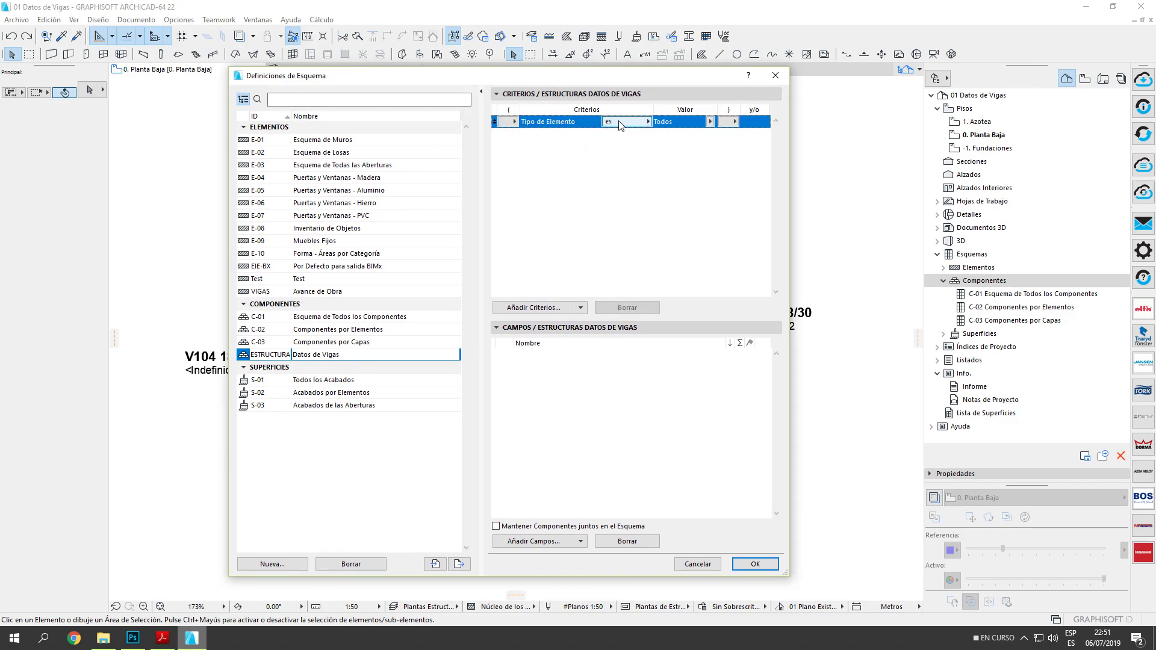
click(711, 122)
click(735, 161)
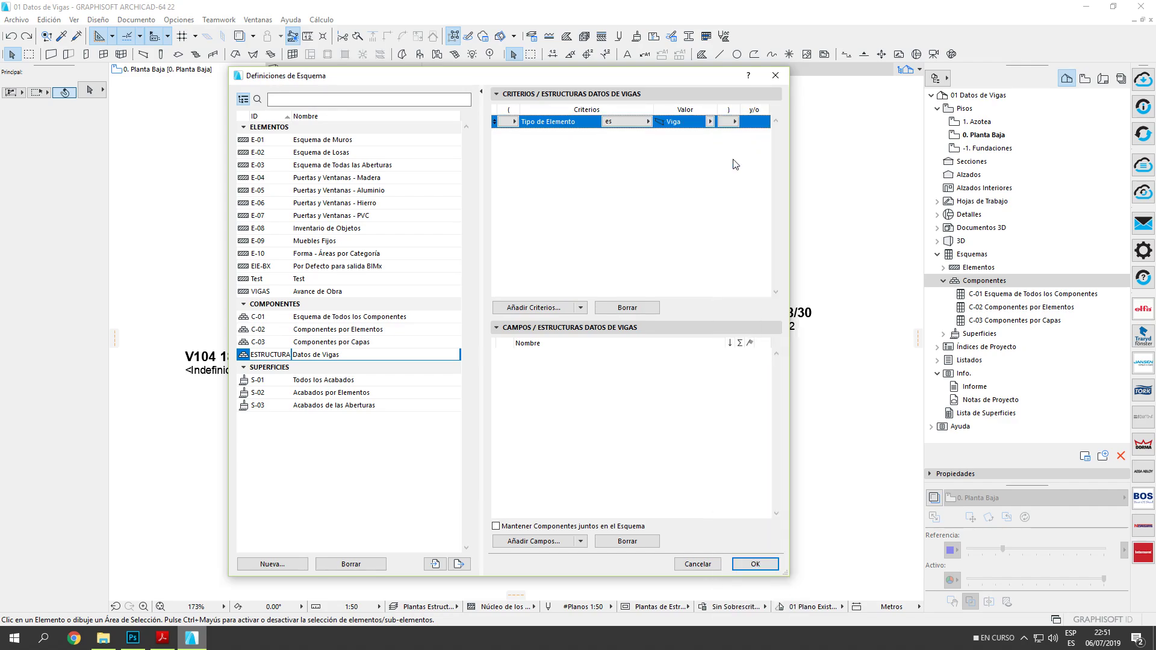
click(671, 209)
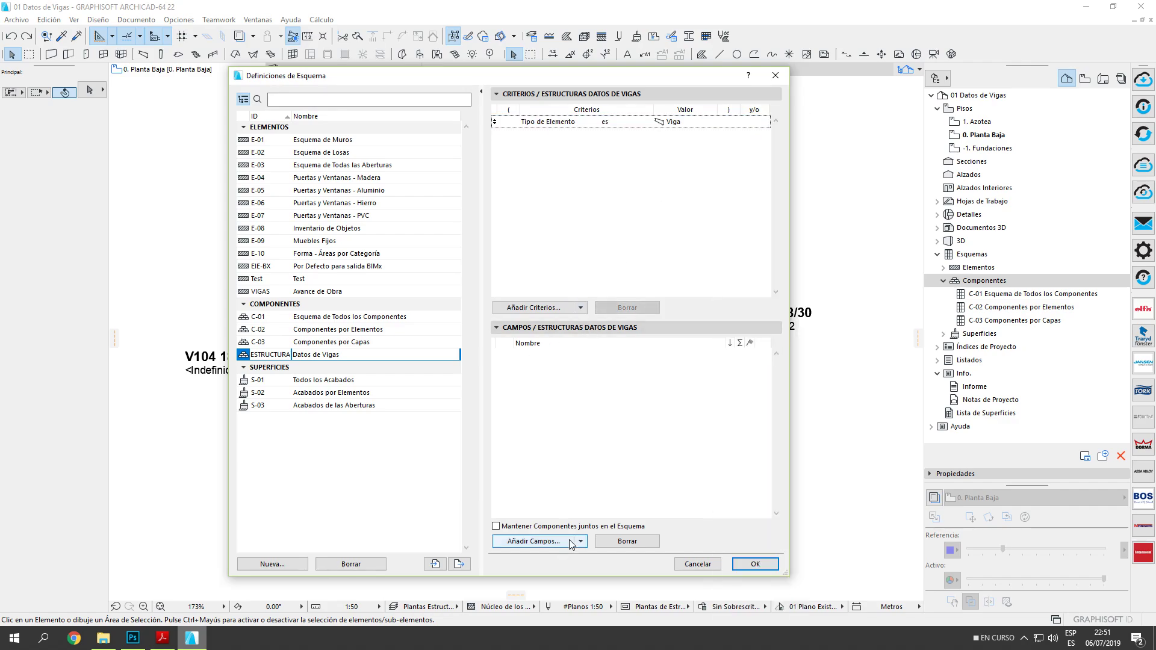
Add the general ID de Elemento parameter as the first field of the Datos de Vigas schedule.
click(534, 542)
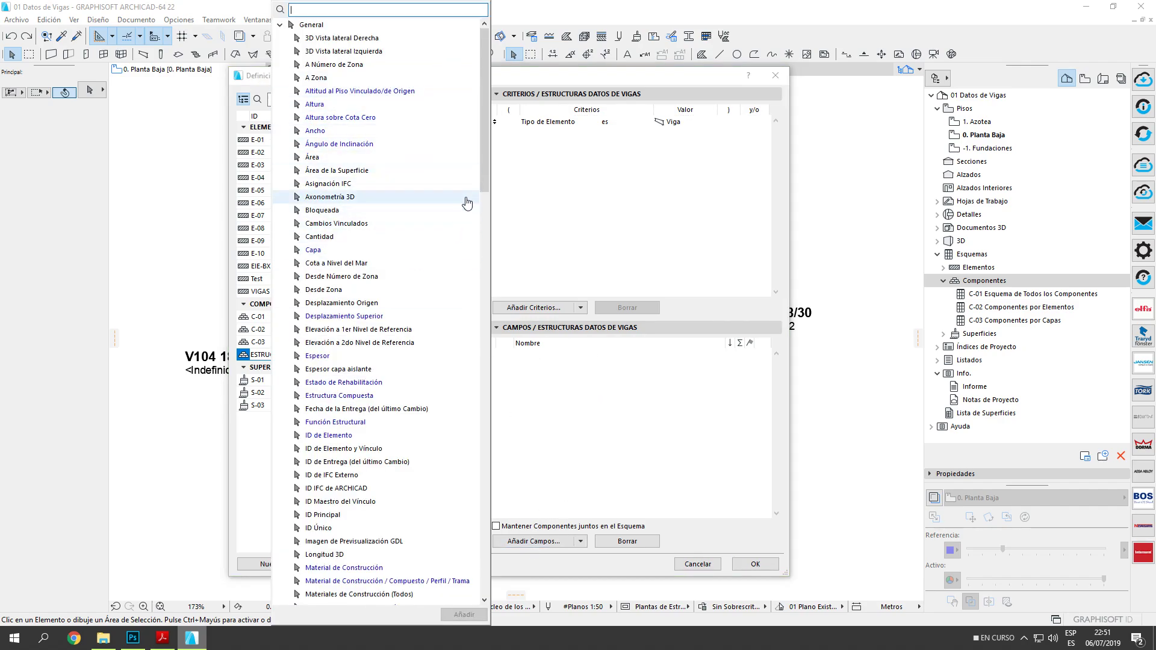
click(355, 437)
click(463, 615)
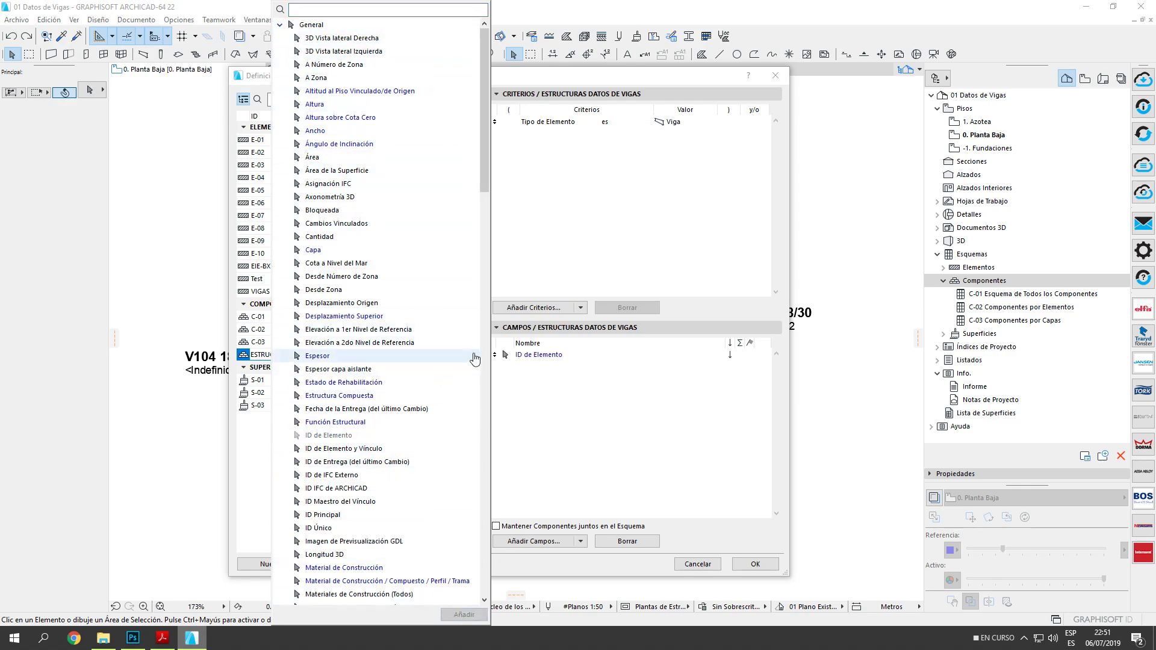
click(559, 497)
Add the general Ancho and Altura parameters as schedule fields.
click(539, 541)
drag(484, 159, 468, 450)
scroll(355, 333, down, 1)
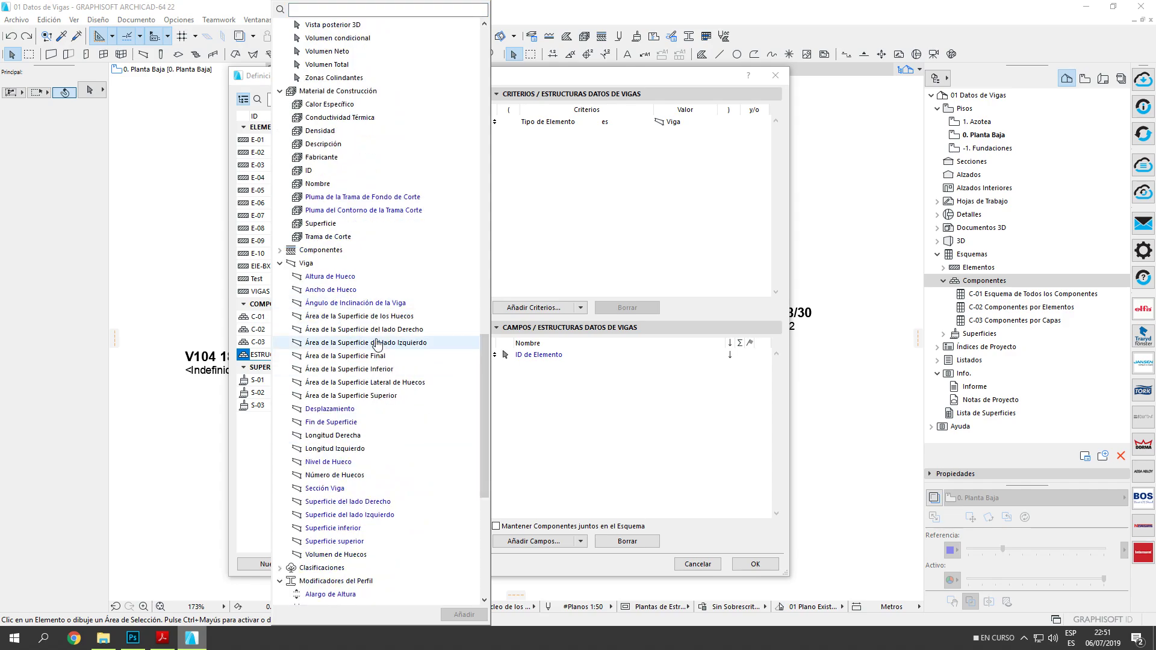
drag(486, 394, 484, 89)
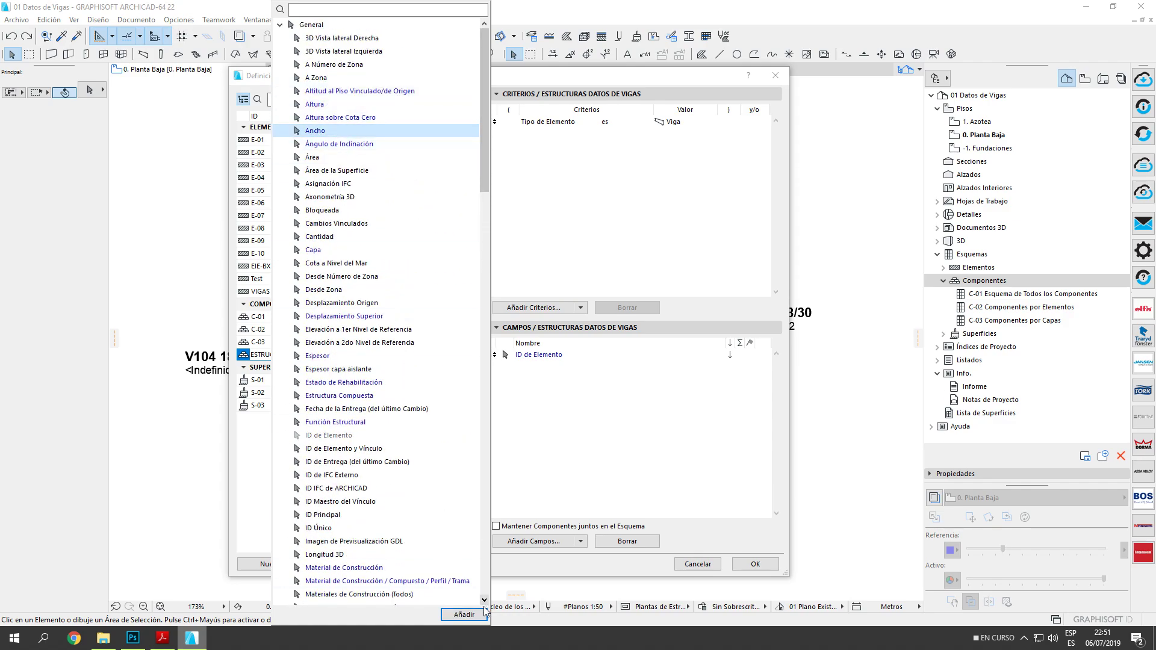
double_click(345, 137)
click(316, 105)
click(463, 614)
Add the beam parameter Longitud Derecha as a schedule field.
scroll(402, 458, down, 5)
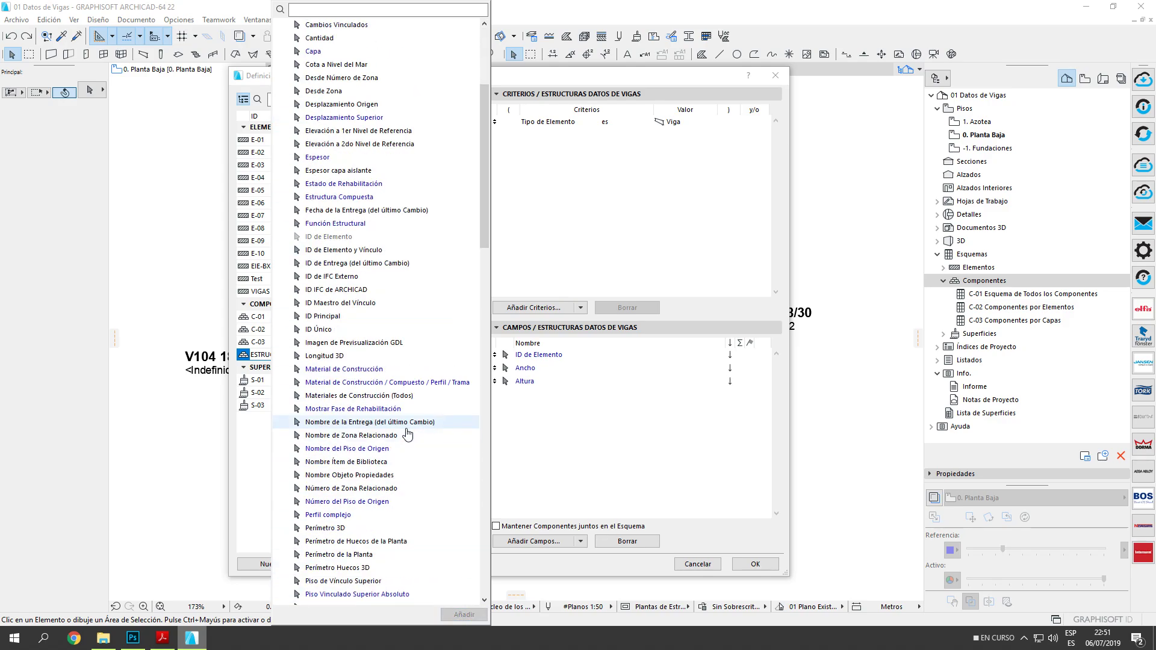
scroll(409, 433, down, 12)
scroll(410, 432, down, 5)
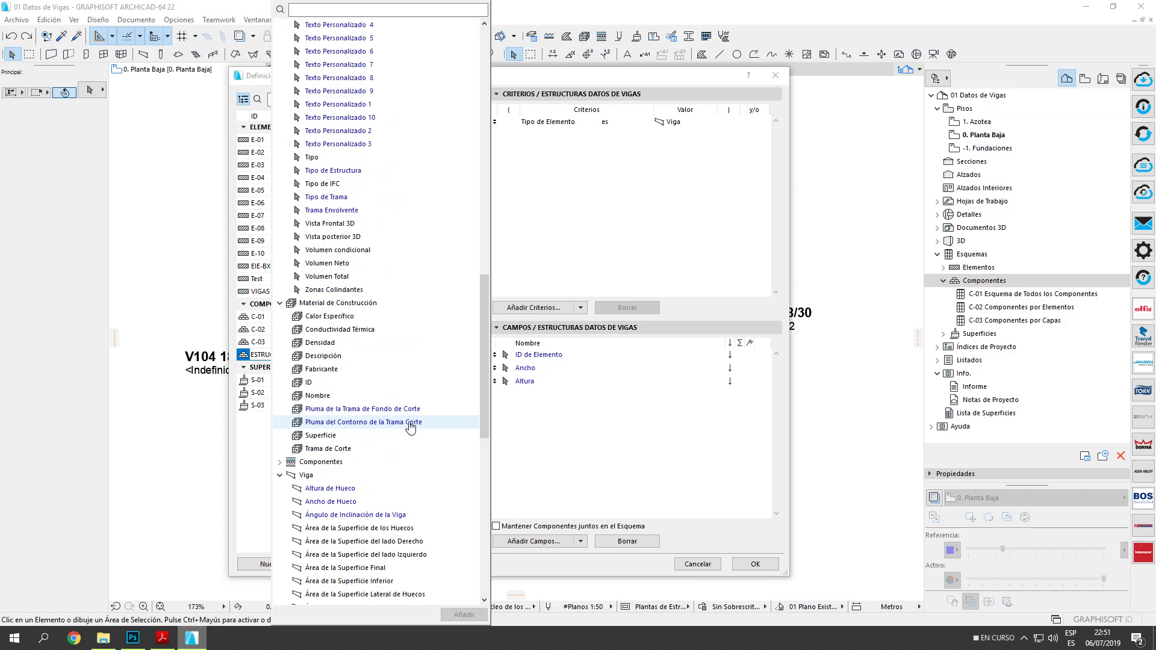
scroll(347, 337, down, 5)
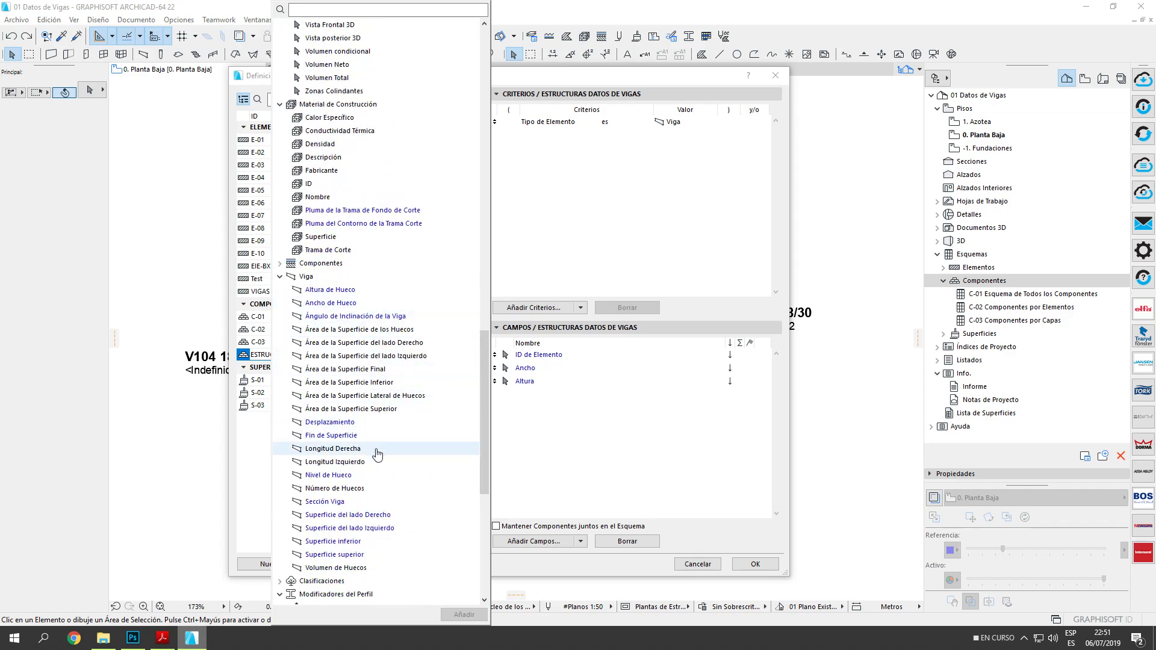
click(377, 453)
click(464, 614)
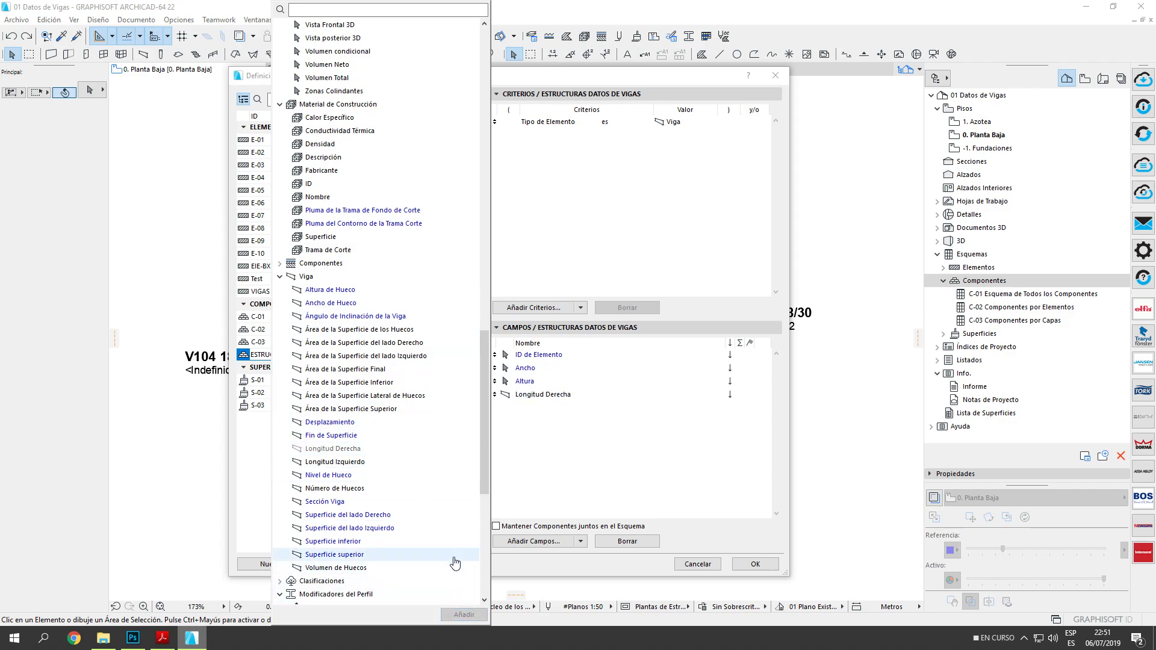
Add the Estructuras properties Cantidad de Hierros, Diámetro de Hierros and Resultado as fields and accept the schedule settings.
scroll(440, 441, down, 1)
scroll(441, 441, down, 3)
scroll(434, 419, down, 5)
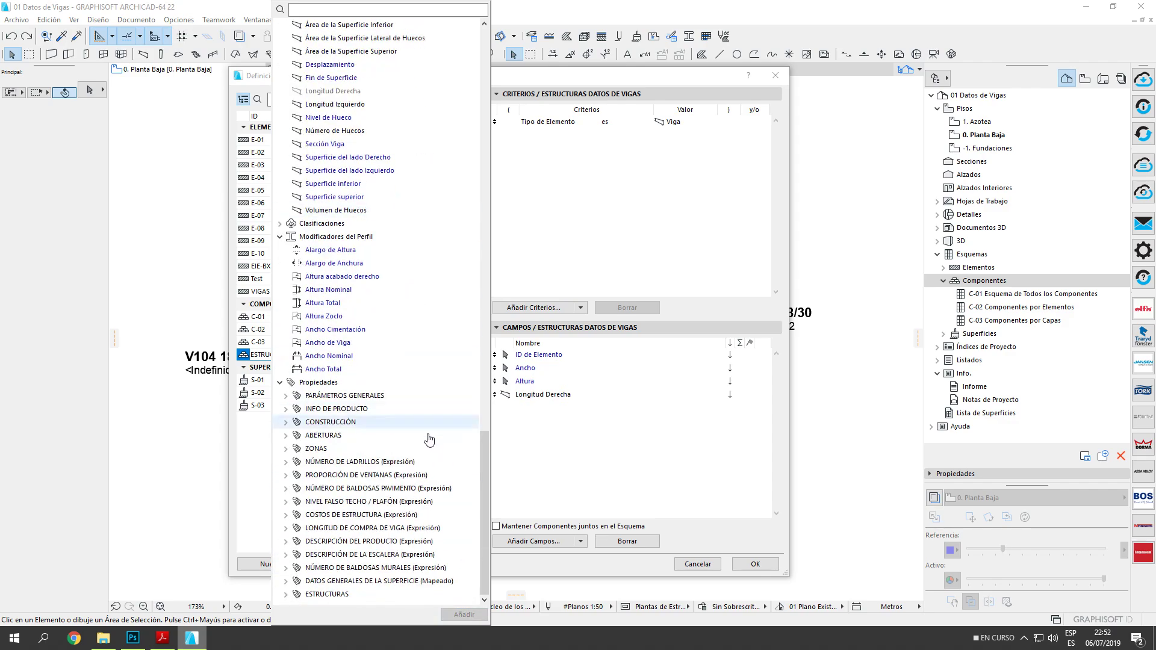
double_click(325, 595)
scroll(337, 578, down, 1)
click(342, 568)
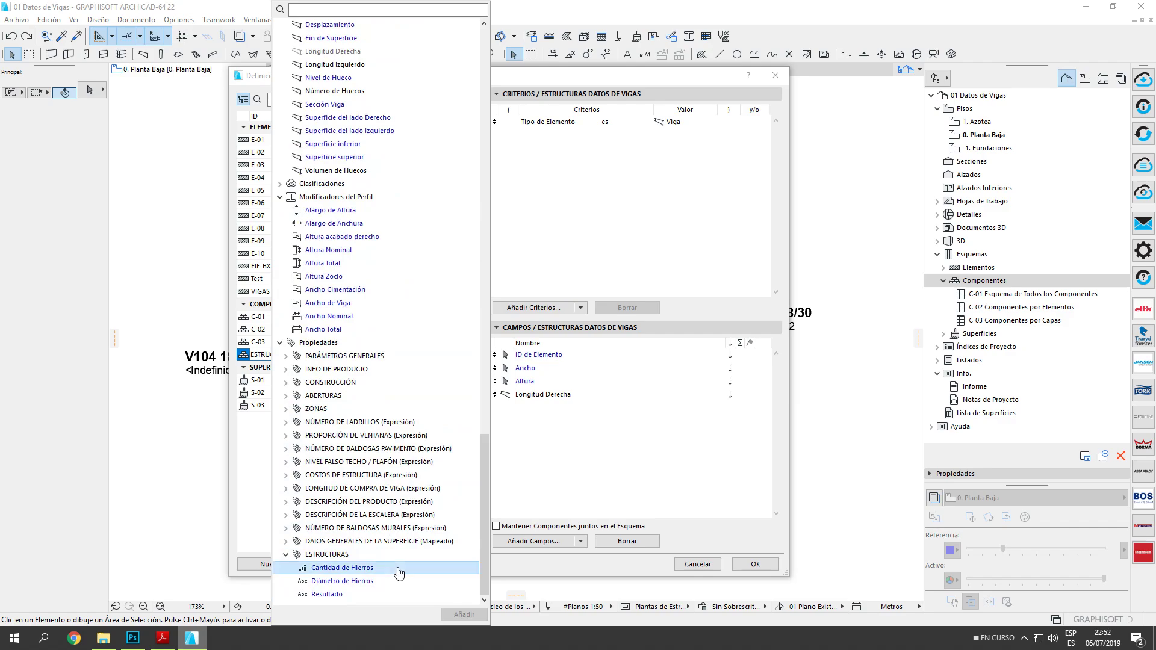
click(462, 615)
click(379, 581)
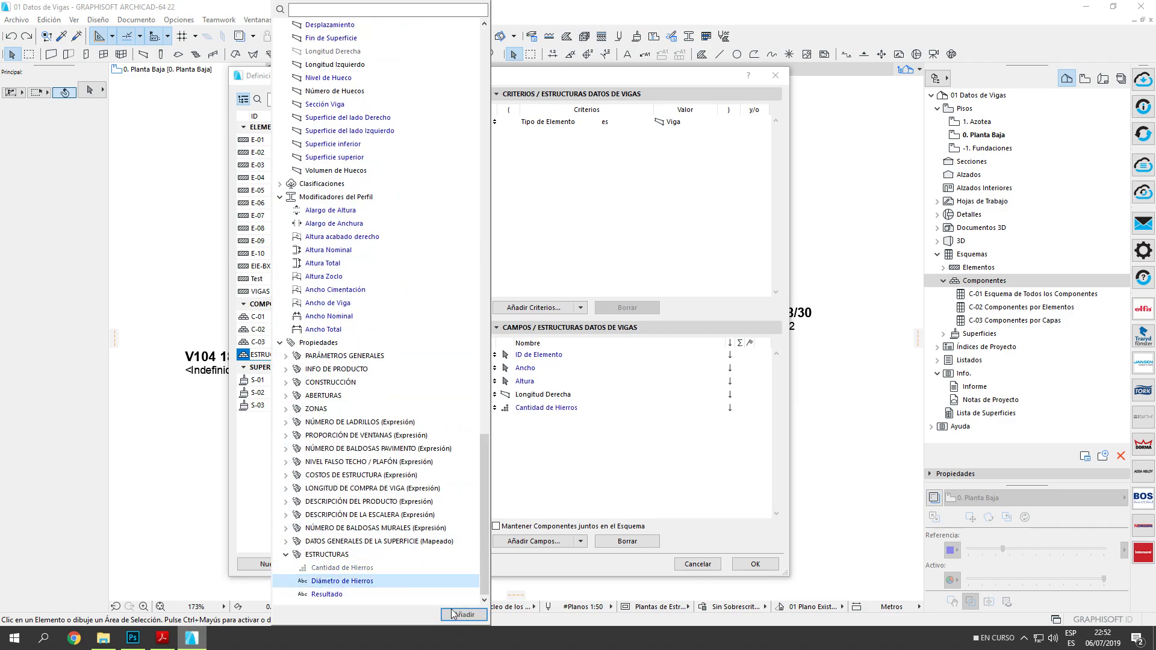
click(464, 615)
click(379, 595)
click(464, 615)
click(646, 499)
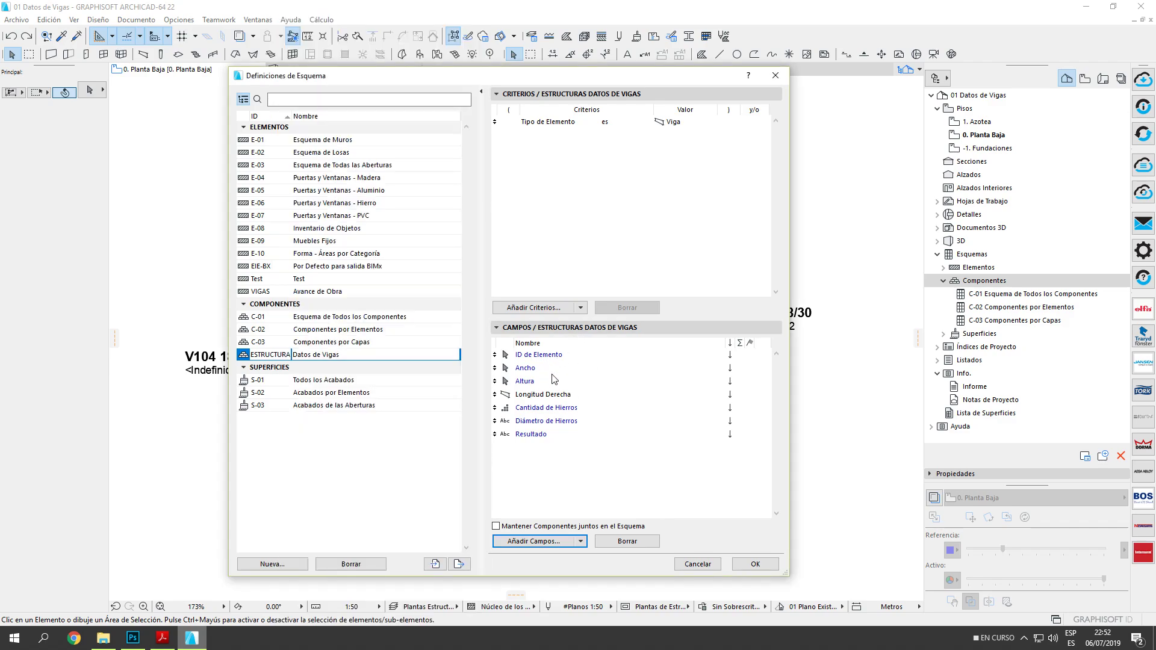
click(754, 567)
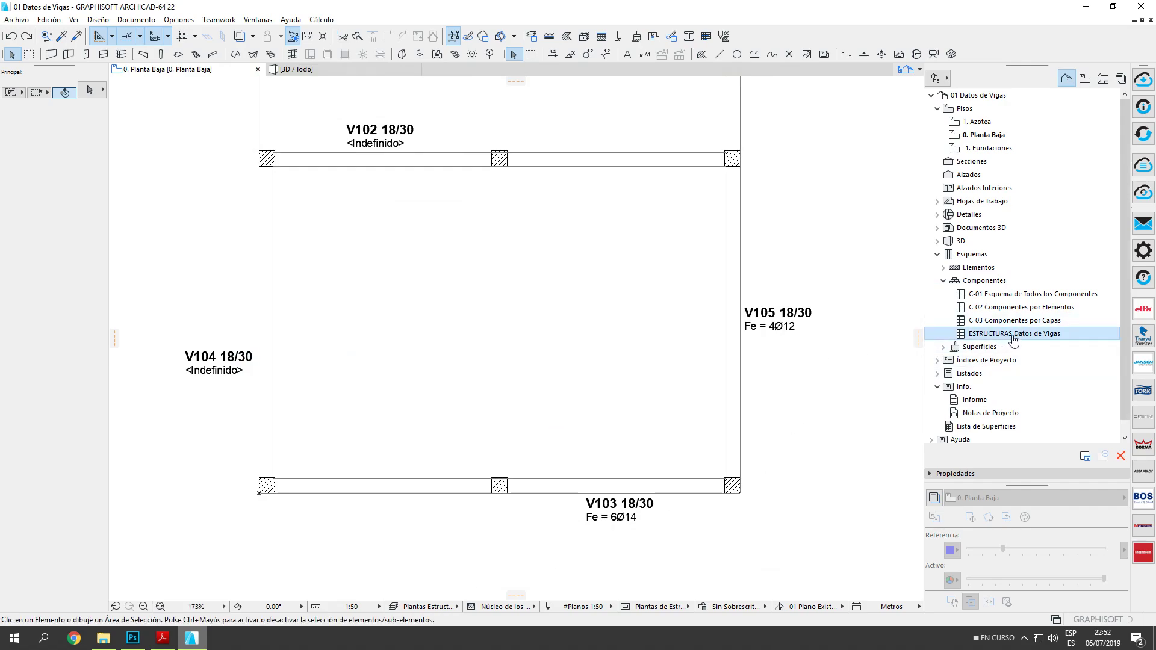
Open the ESTRUCTURAS Datos de Vigas schedule and set the text size of the whole schedule to 3 mm.
double_click(1014, 335)
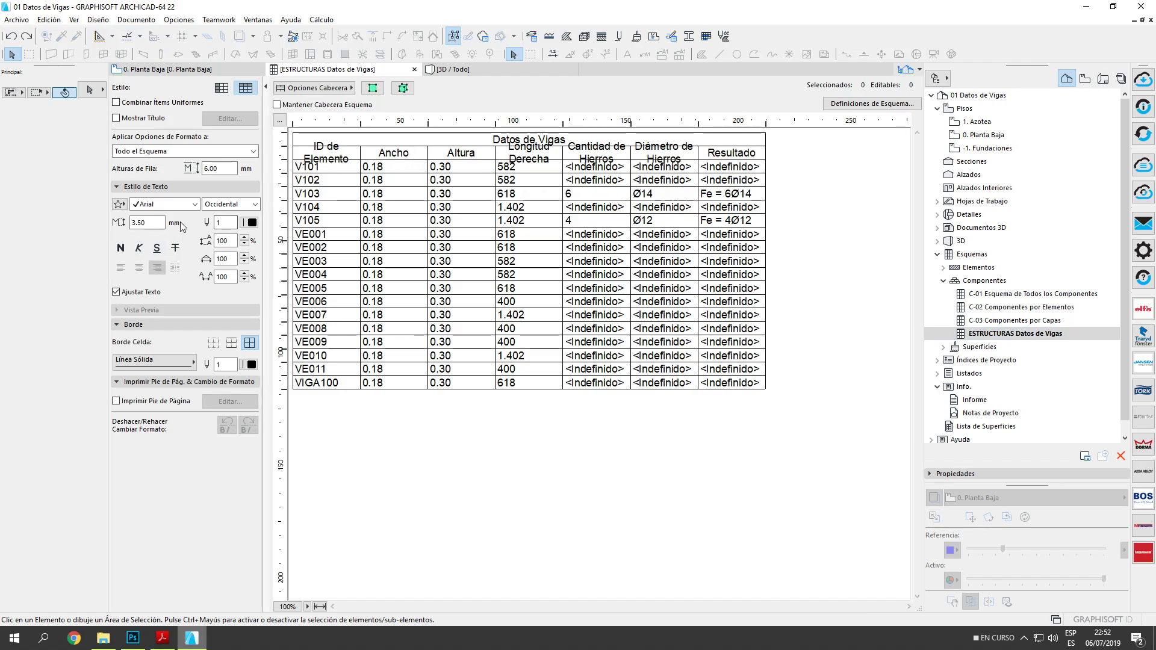
click(147, 223)
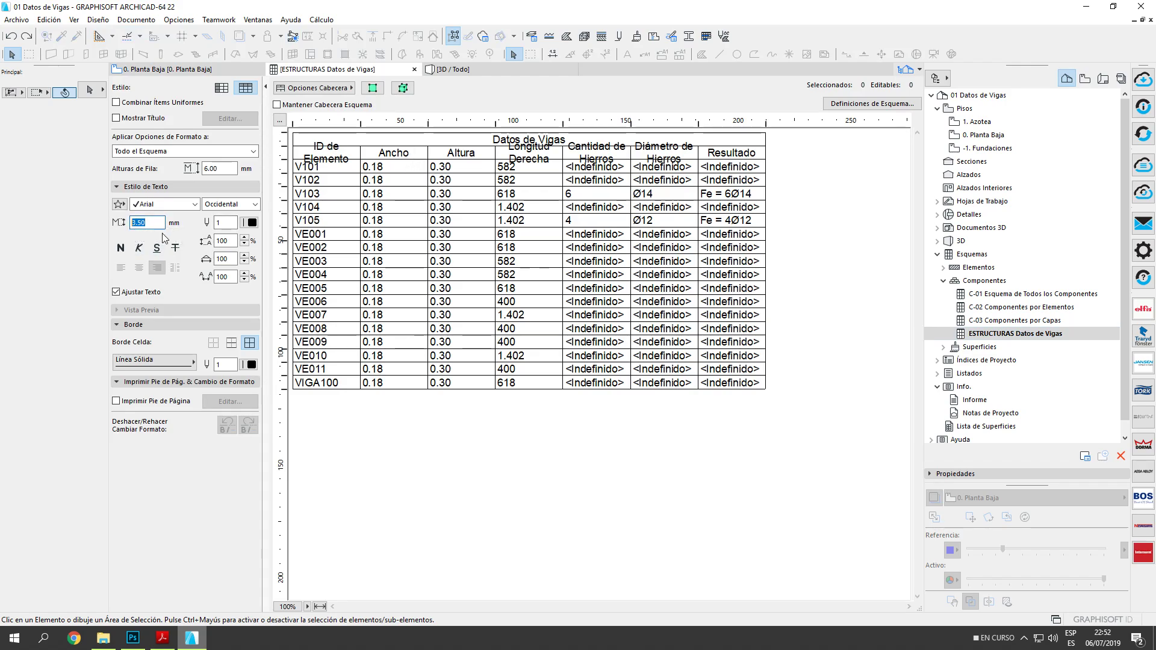
text(.)
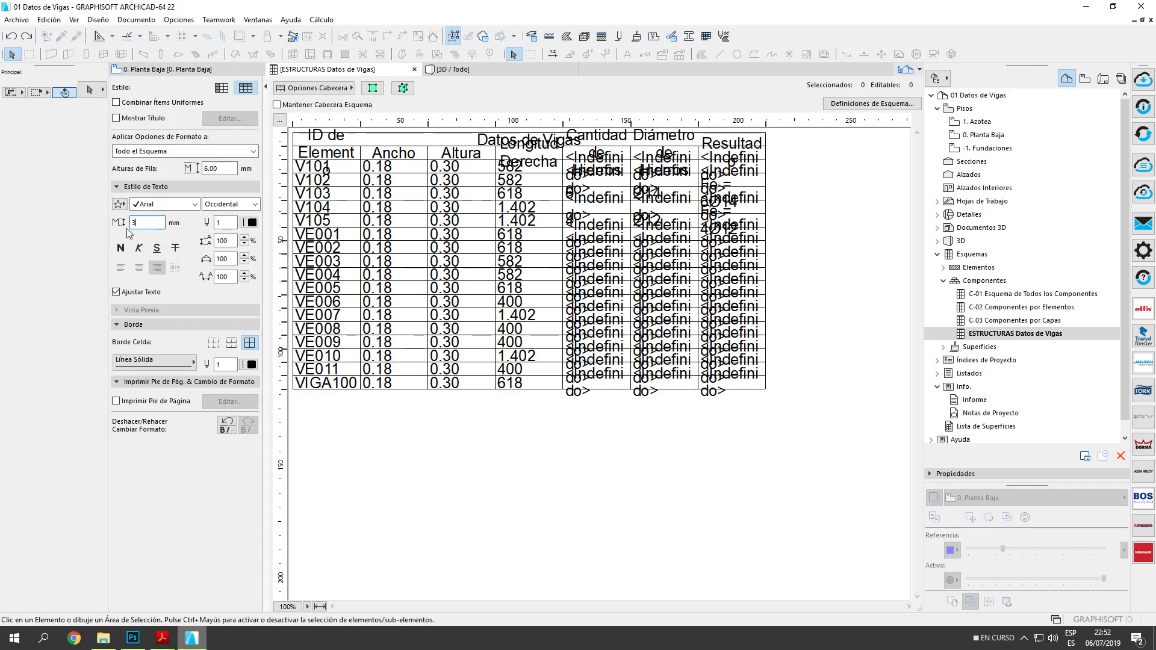
key(Return)
Try a row height of 8 mm for the whole schedule, and set it to 10 mm instead.
click(227, 168)
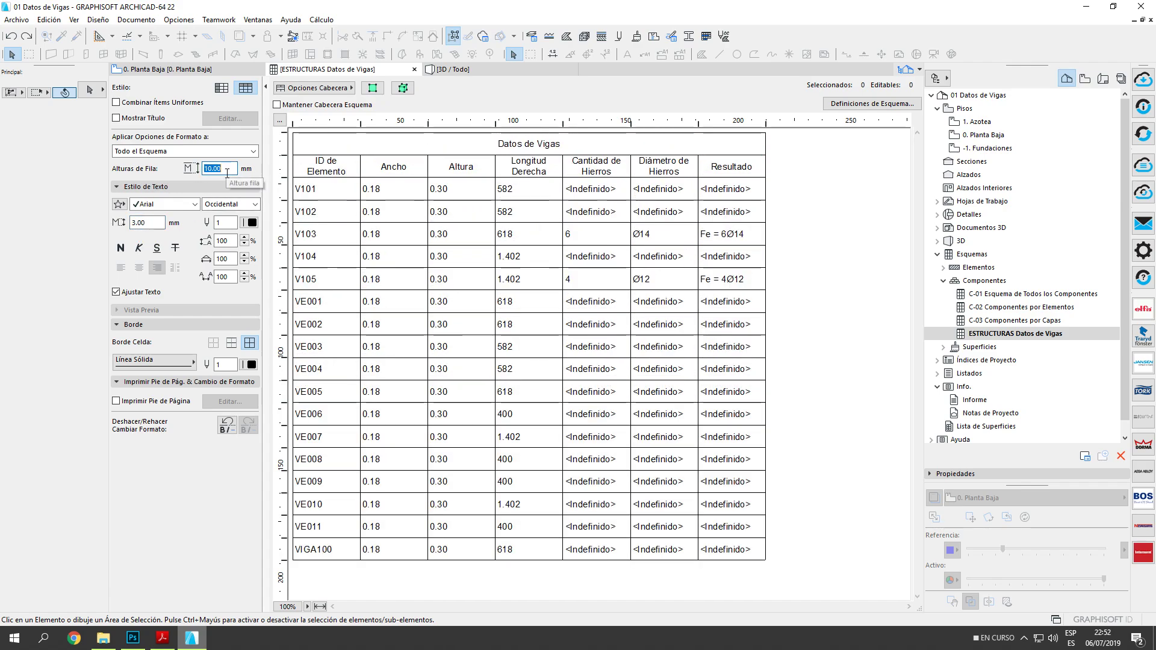
text(8)
key(Return)
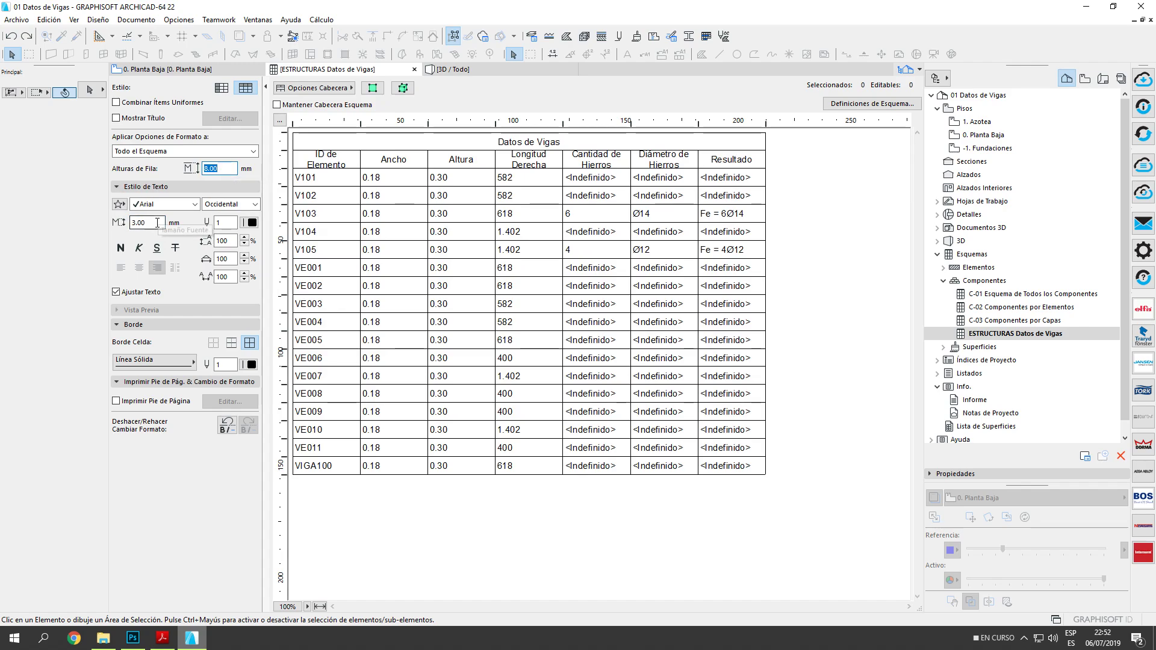
click(120, 248)
click(120, 248)
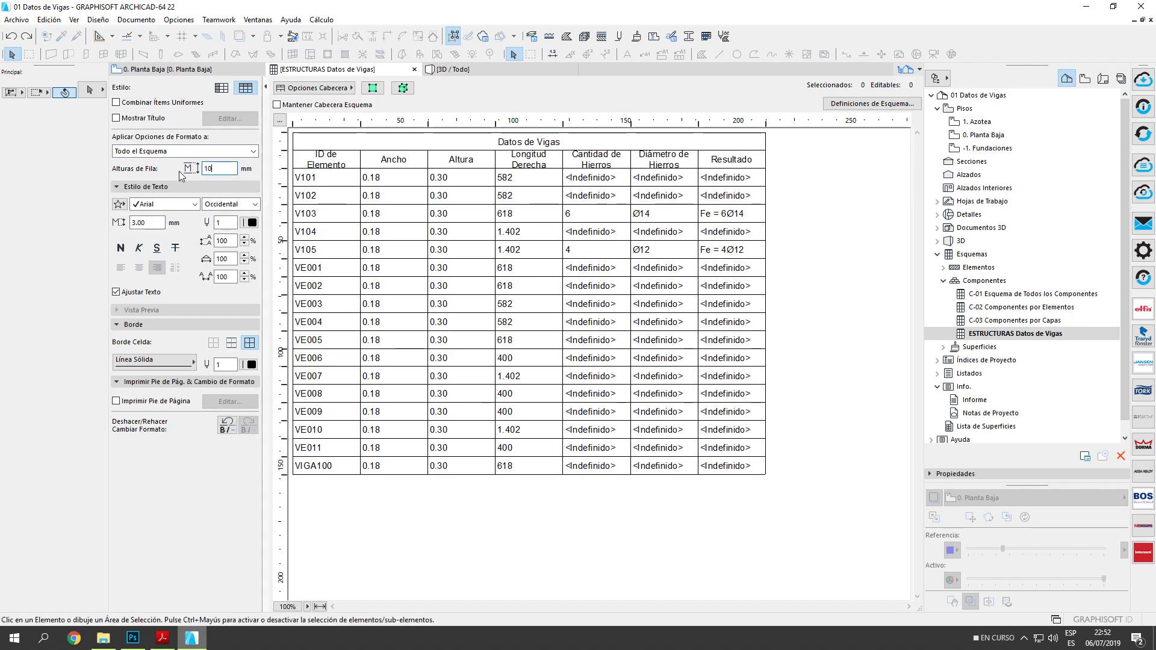
key(Return)
Make the Ancho column header and the Datos de Vigas title bold.
click(350, 172)
click(386, 170)
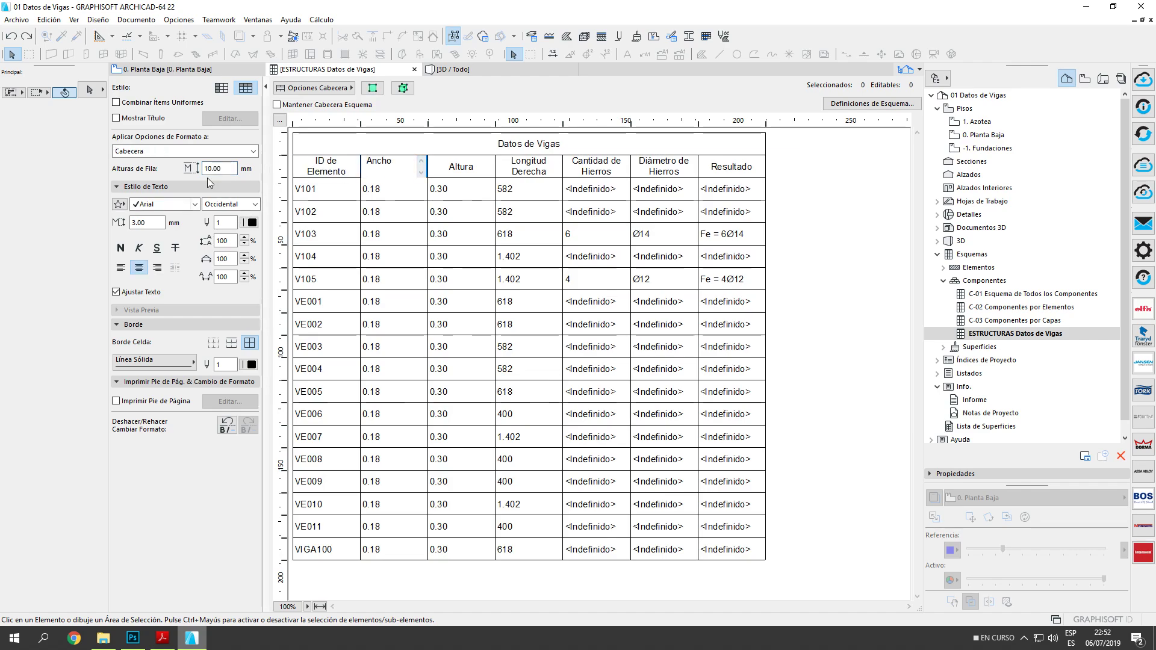
click(121, 248)
click(797, 175)
click(646, 145)
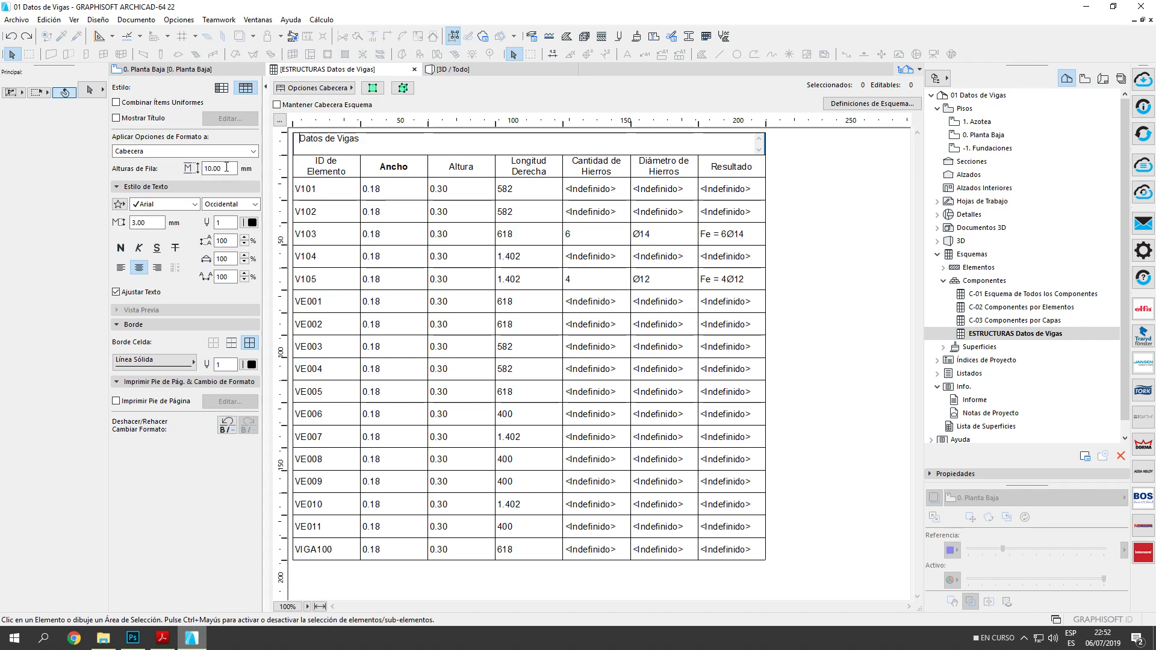
click(121, 248)
click(568, 176)
click(469, 158)
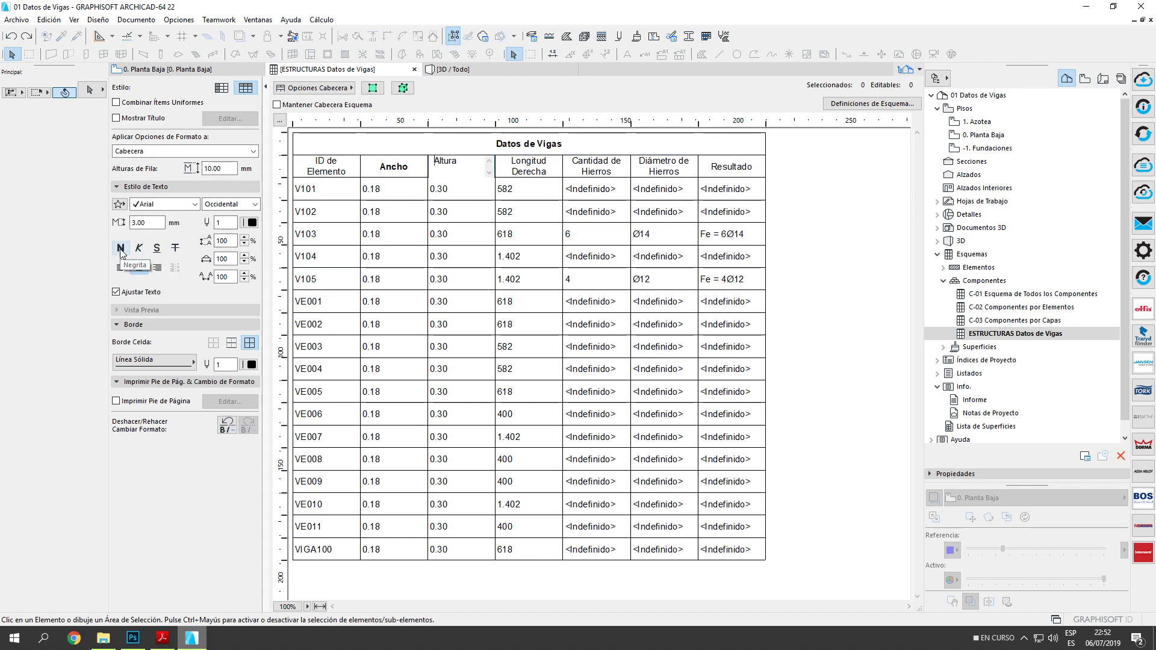
click(810, 177)
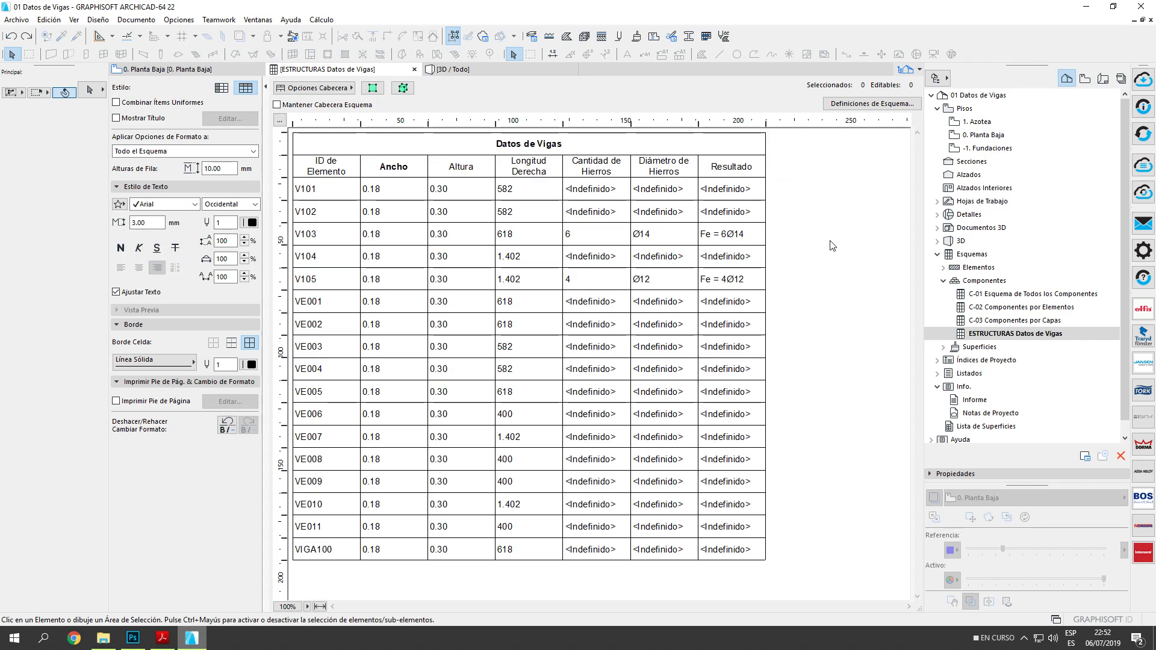
Try a text size of 4 mm with a row height of 12 mm for the whole schedule.
double_click(145, 223)
text(4)
key(Return)
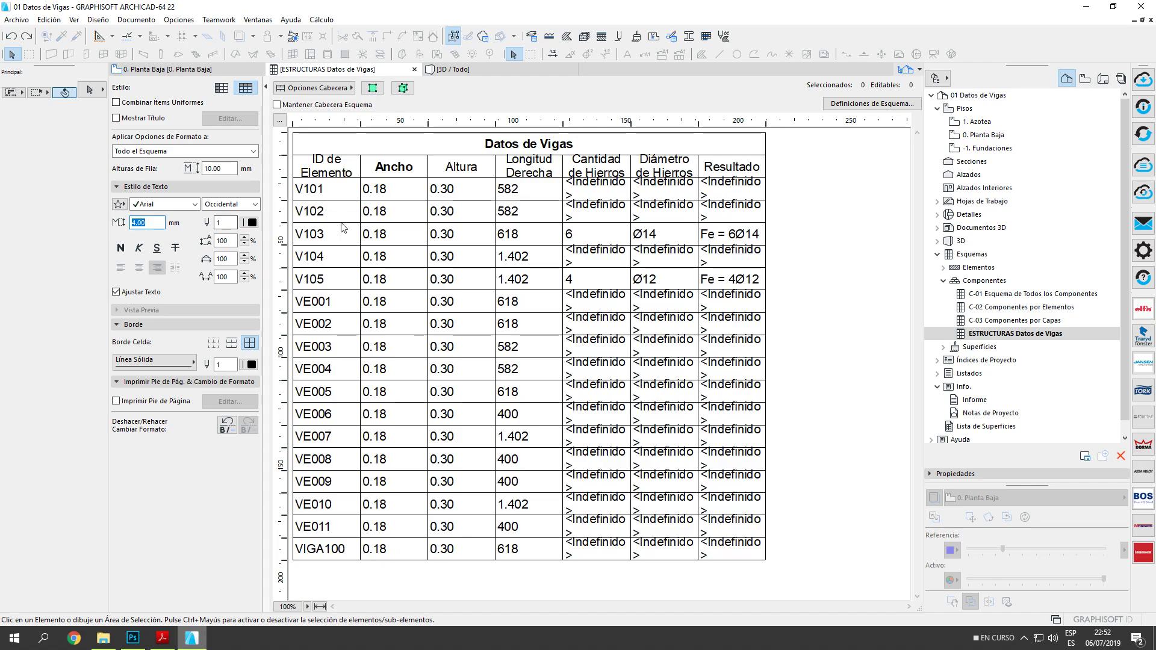
double_click(212, 168)
text(12)
key(Return)
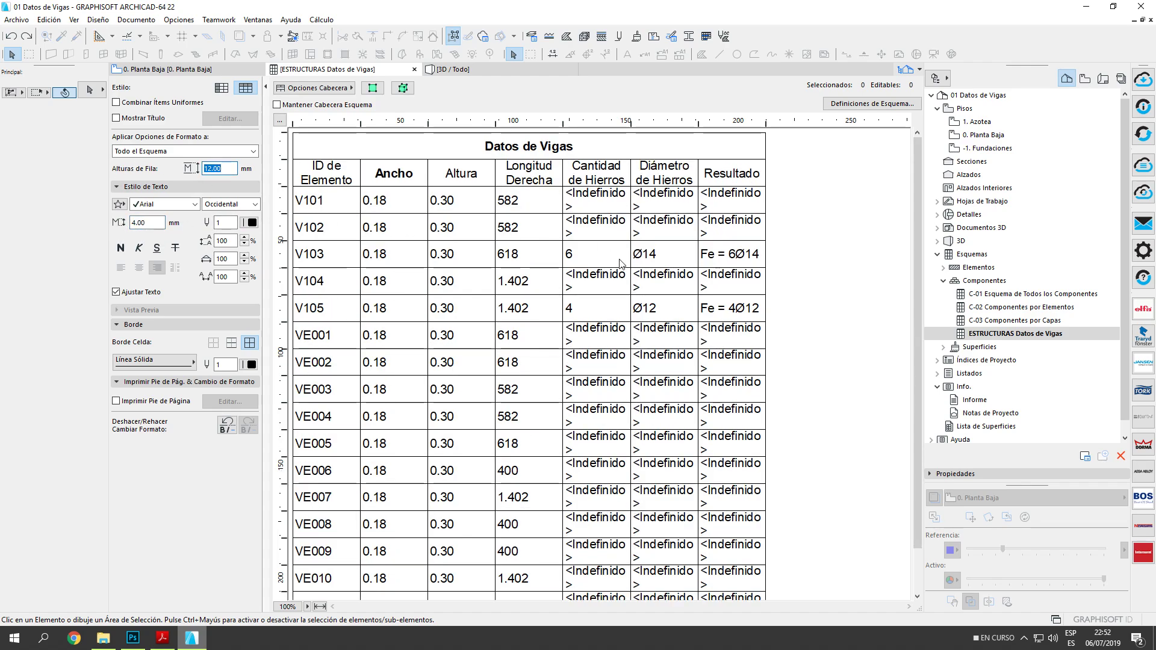
Set the whole schedule's row height to 10 mm and its text size to 3.5 mm.
double_click(212, 168)
text(11)
key(Return)
text(10)
key(Return)
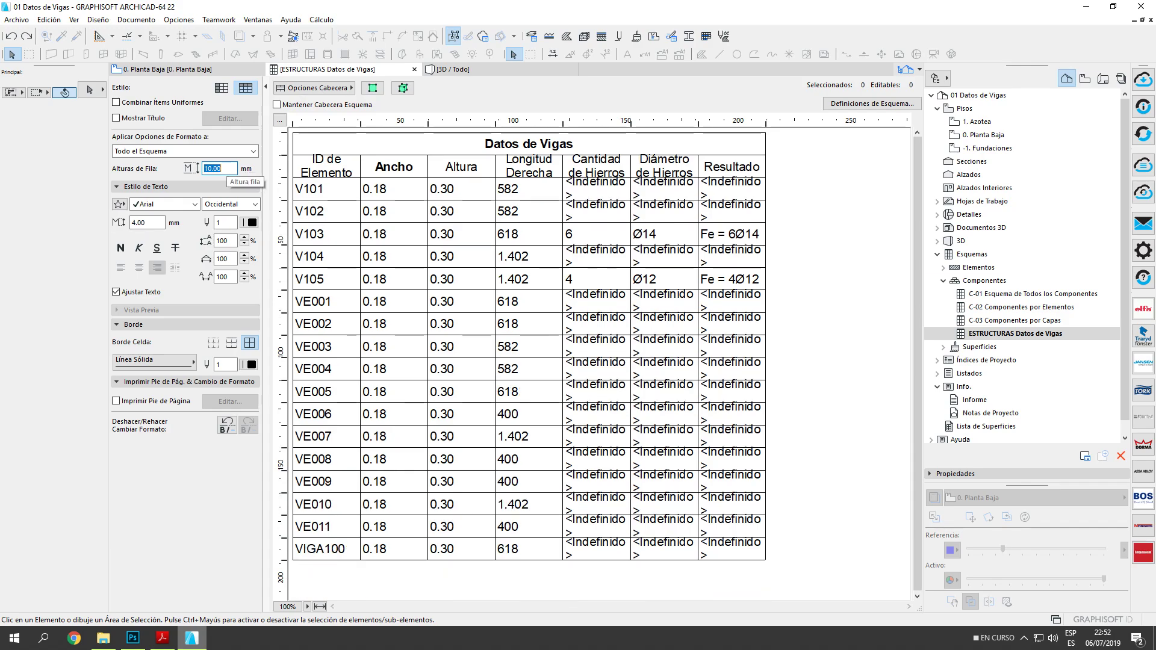
double_click(147, 222)
text(3.5)
key(Return)
click(843, 211)
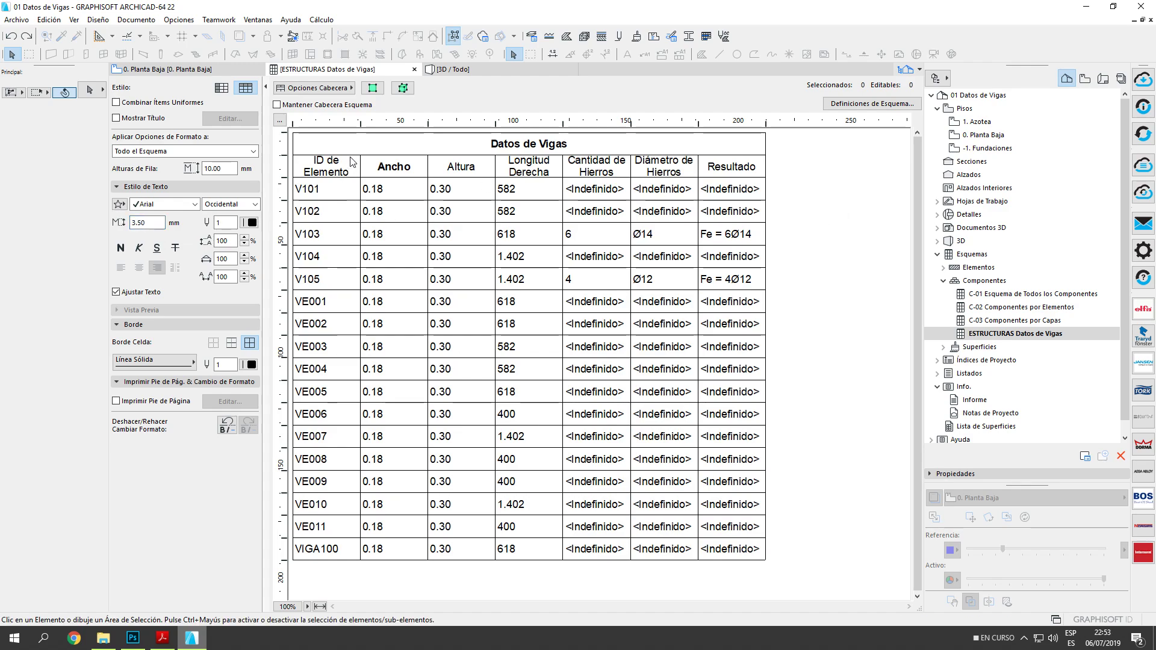
Center the values of the Resultado column in the schedule.
click(312, 147)
click(740, 543)
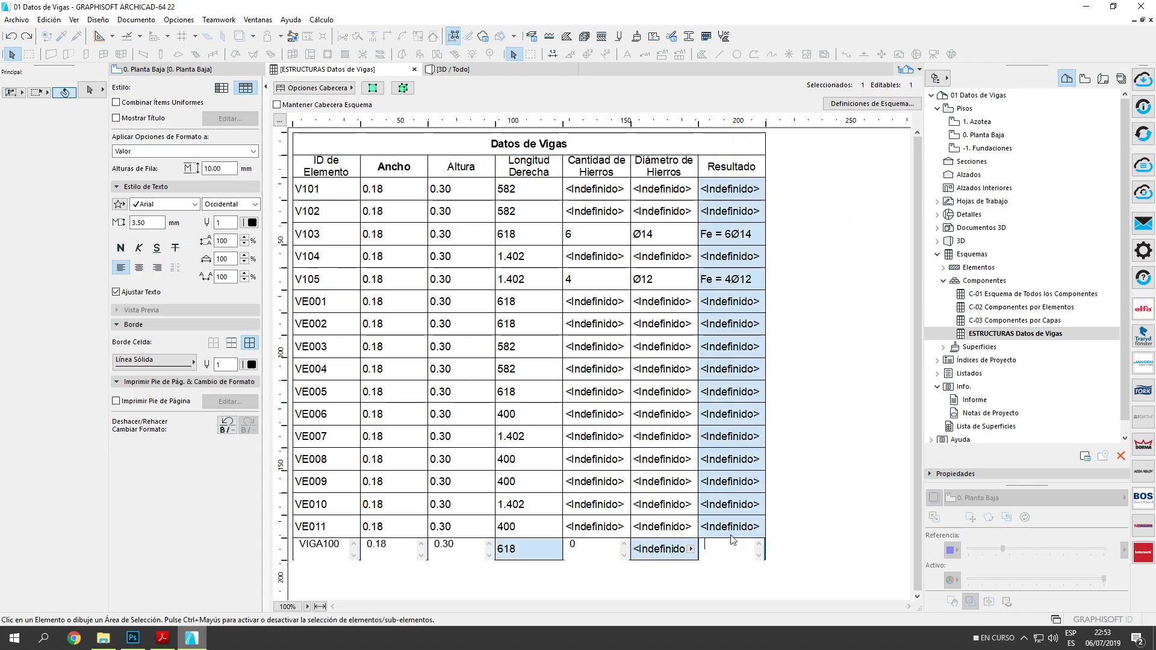
click(139, 268)
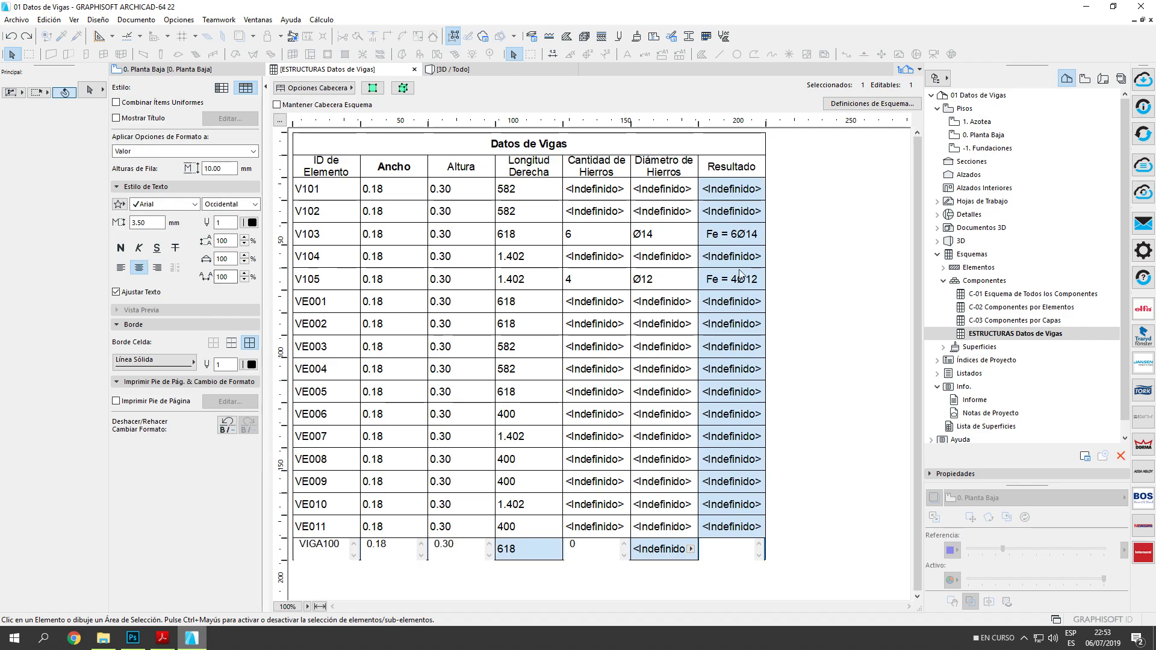
click(769, 236)
Center the values of the Ancho, Altura and ID de Elemento columns.
click(325, 167)
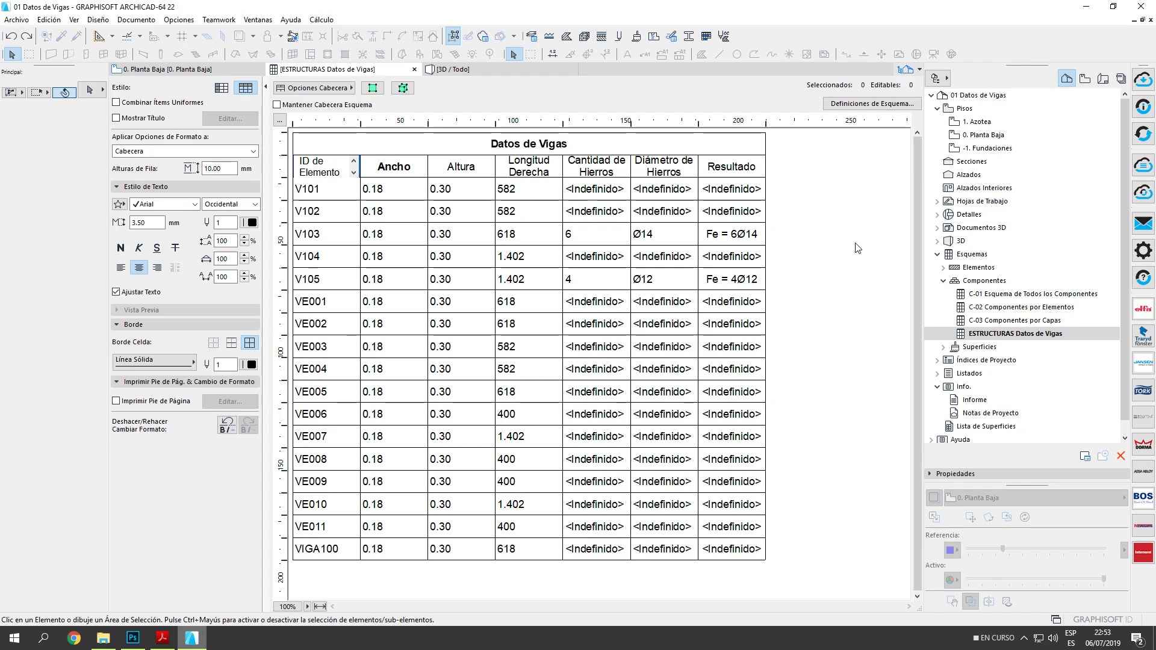
click(145, 270)
click(400, 193)
click(145, 268)
click(455, 233)
click(145, 270)
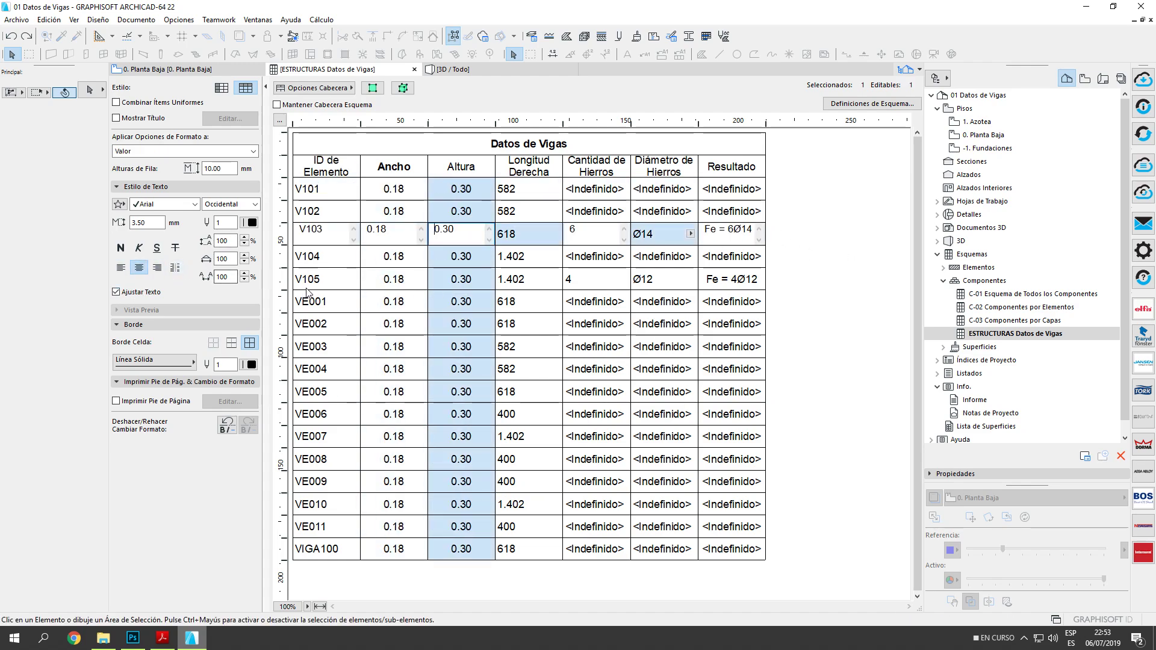
click(322, 279)
click(144, 270)
Center the values of the Cantidad de Hierros, Longitud Derecha and Diámetro de Hierros columns.
click(586, 235)
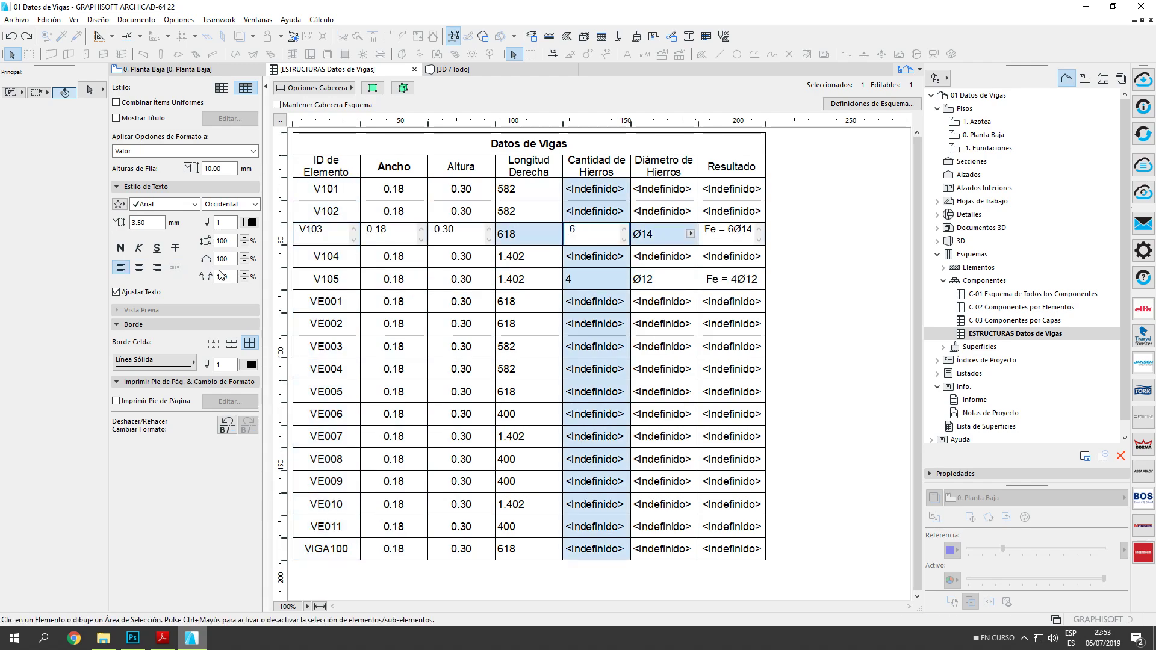
click(139, 268)
click(499, 300)
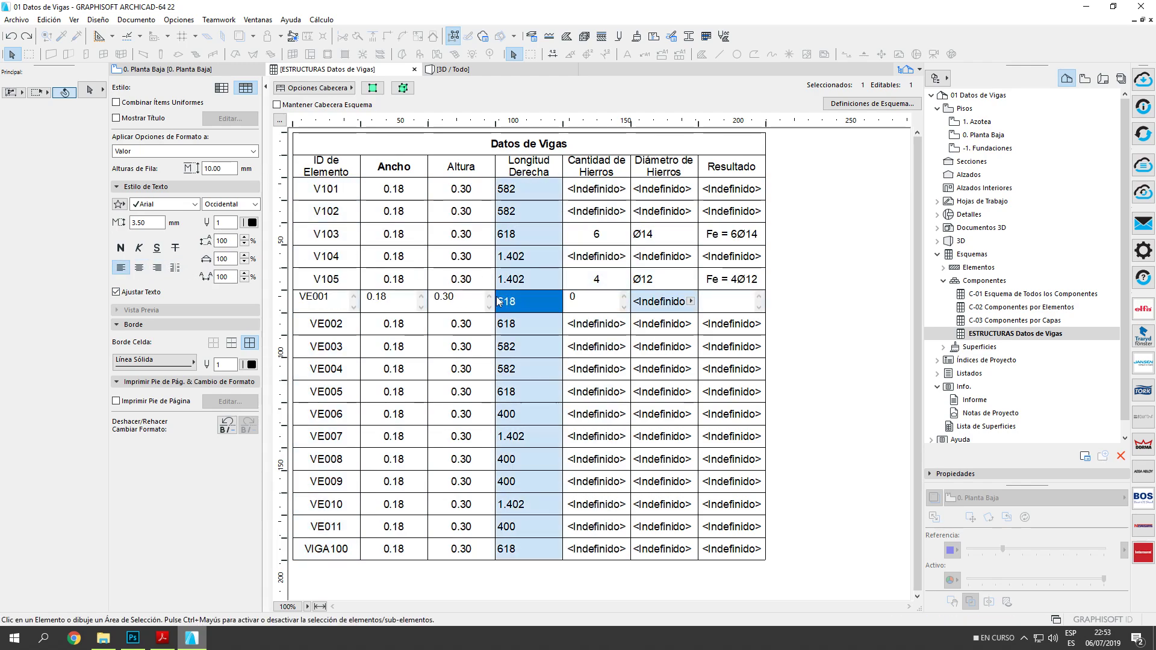
click(139, 268)
click(663, 234)
click(136, 272)
click(733, 304)
click(847, 293)
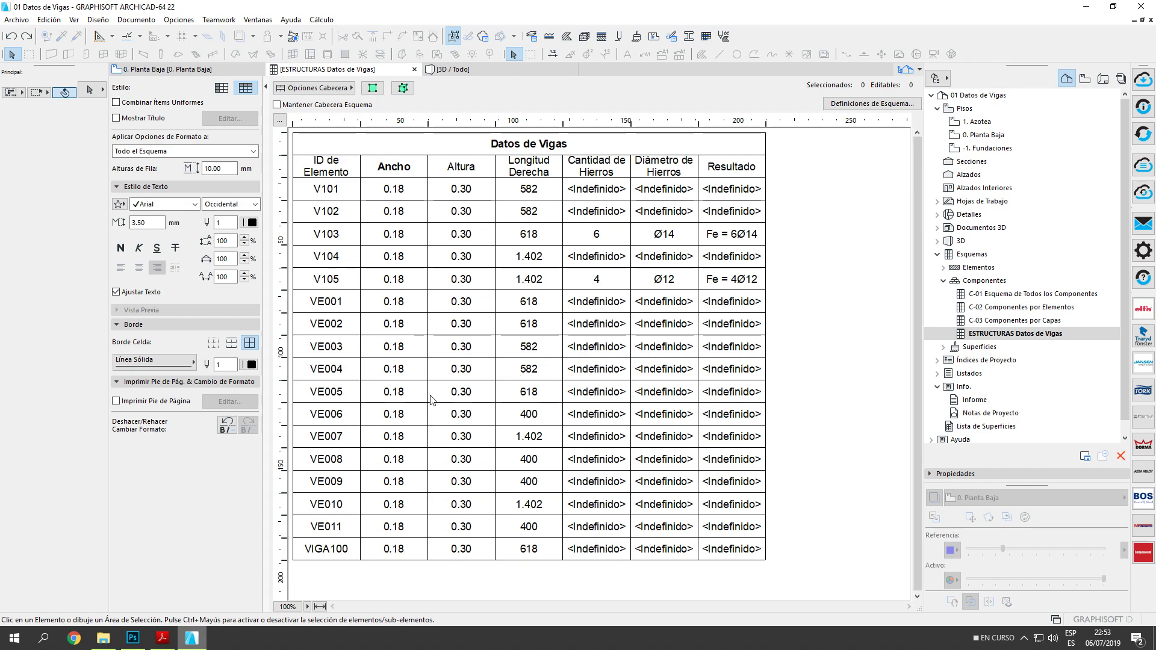
Select beam VIGA100 in the schedule and locate it in the Planta Baja floor plan.
click(344, 557)
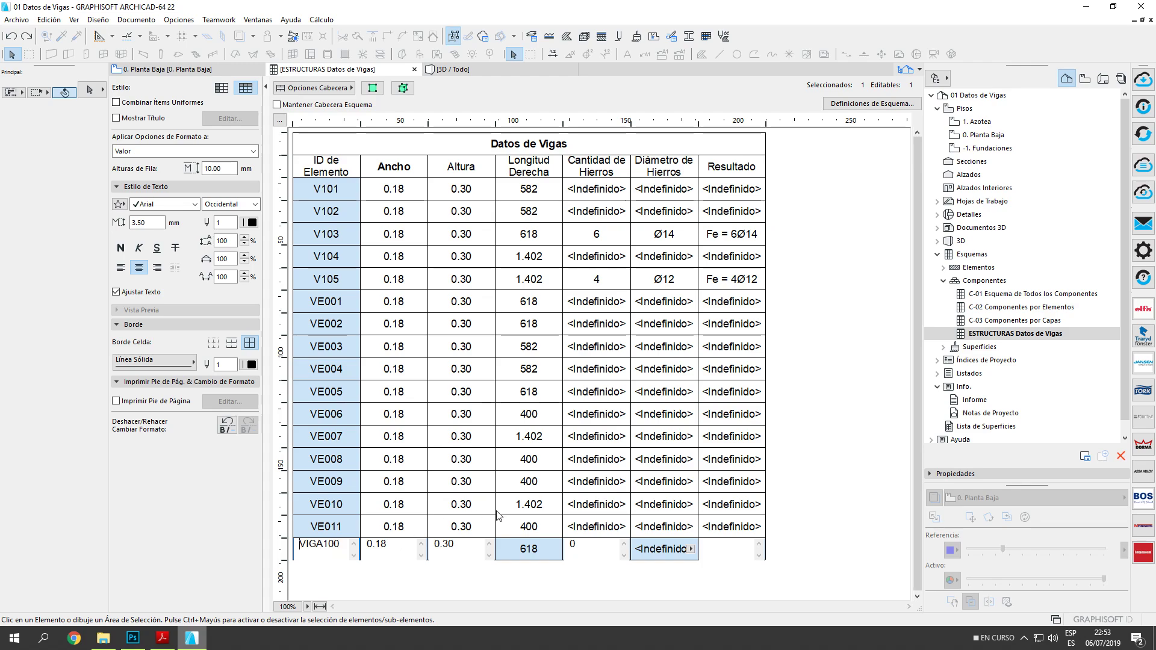
click(801, 498)
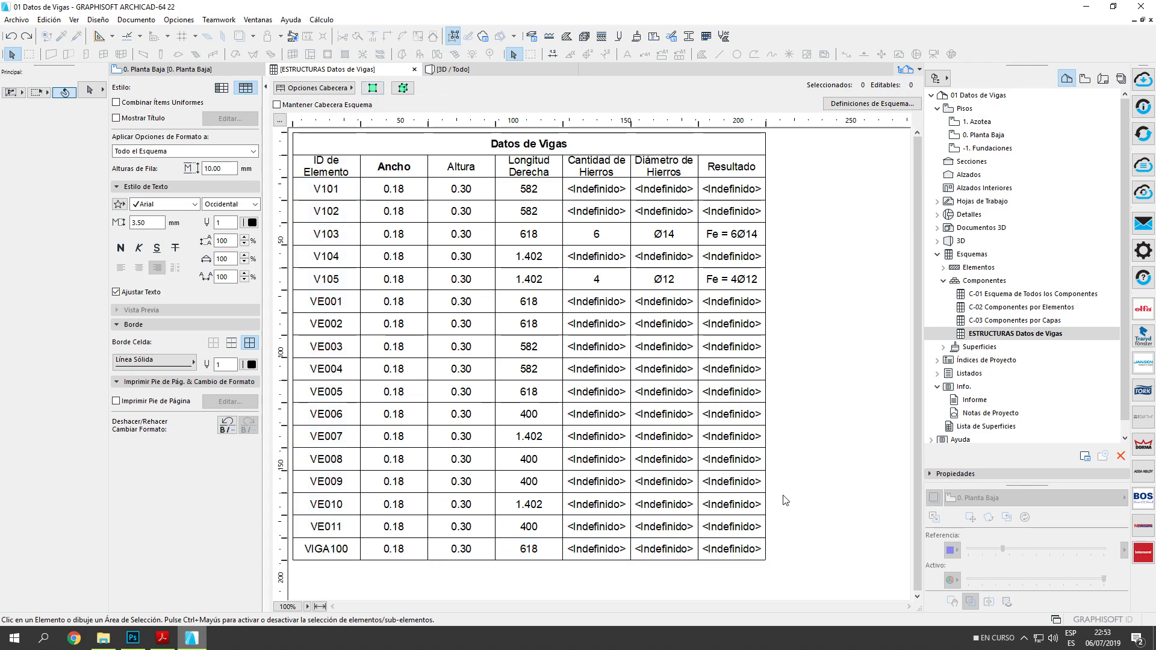
click(342, 550)
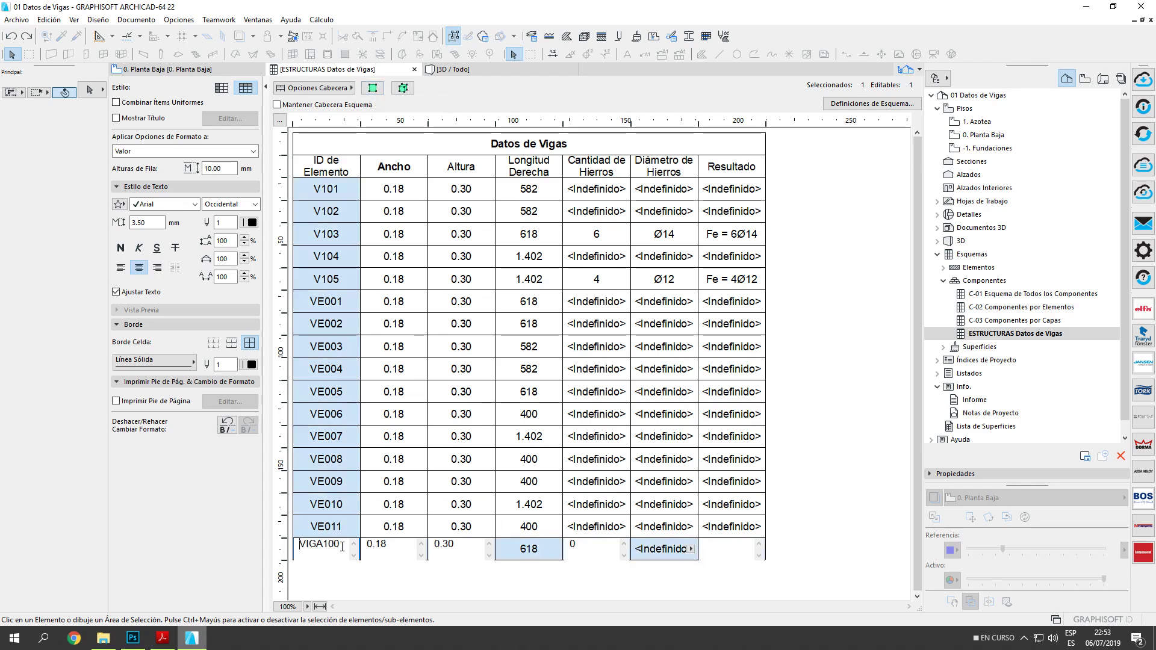
click(376, 89)
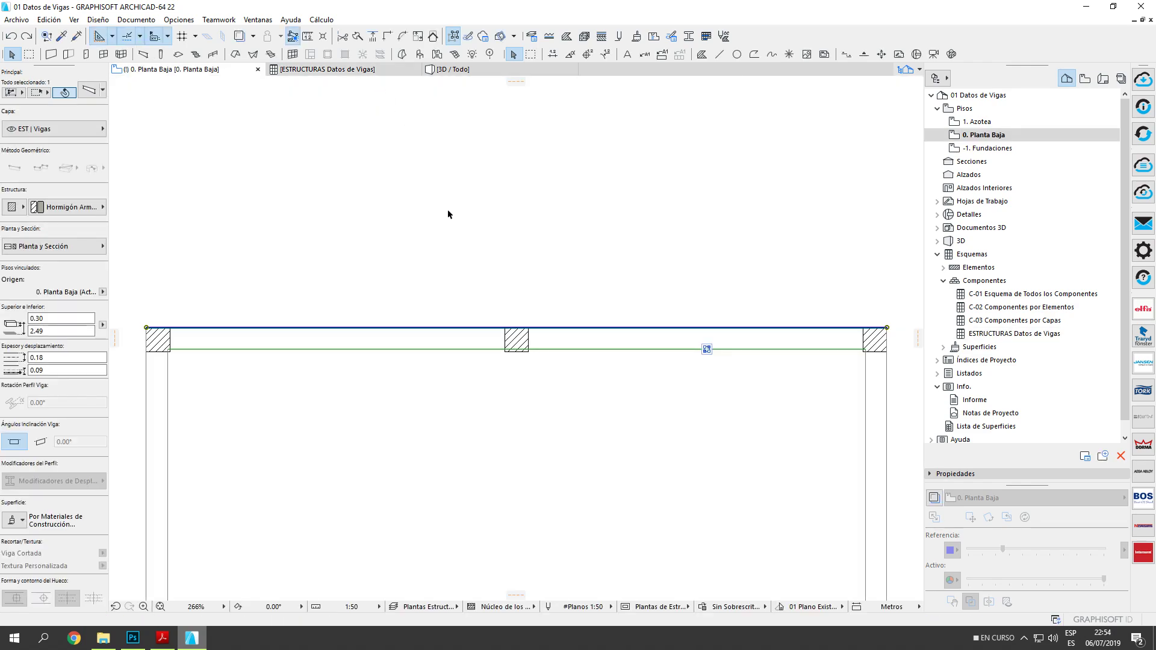
scroll(494, 167, up, 3)
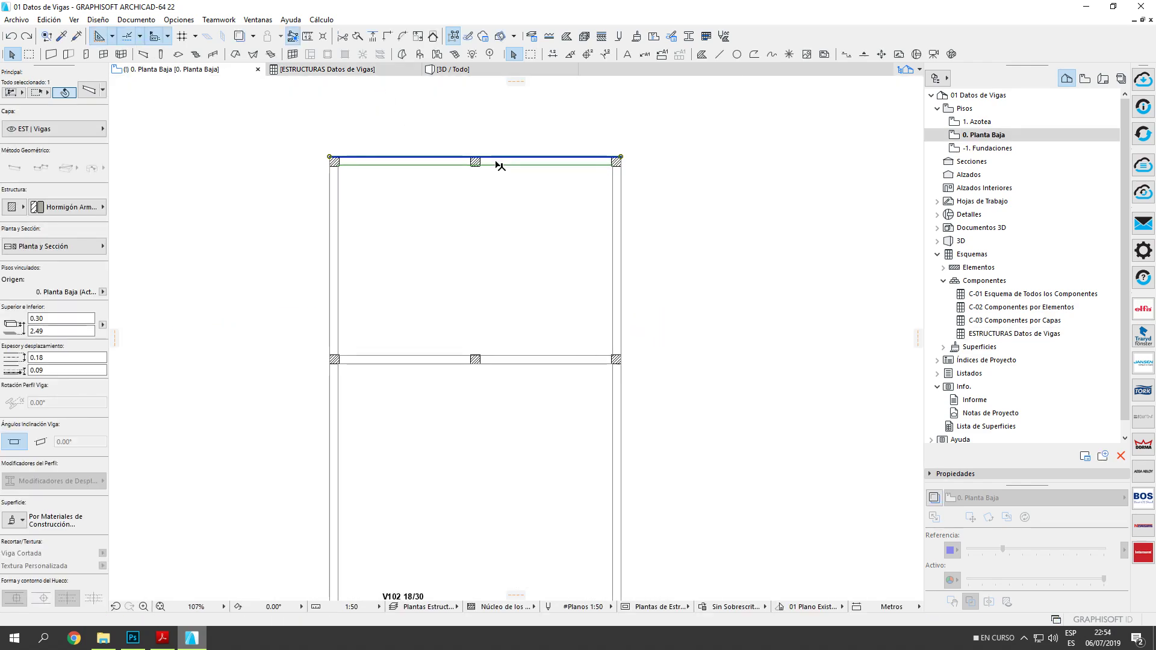
Check the ID in the located beam's settings, close them without changes and deselect the beam.
key(ctrl+t)
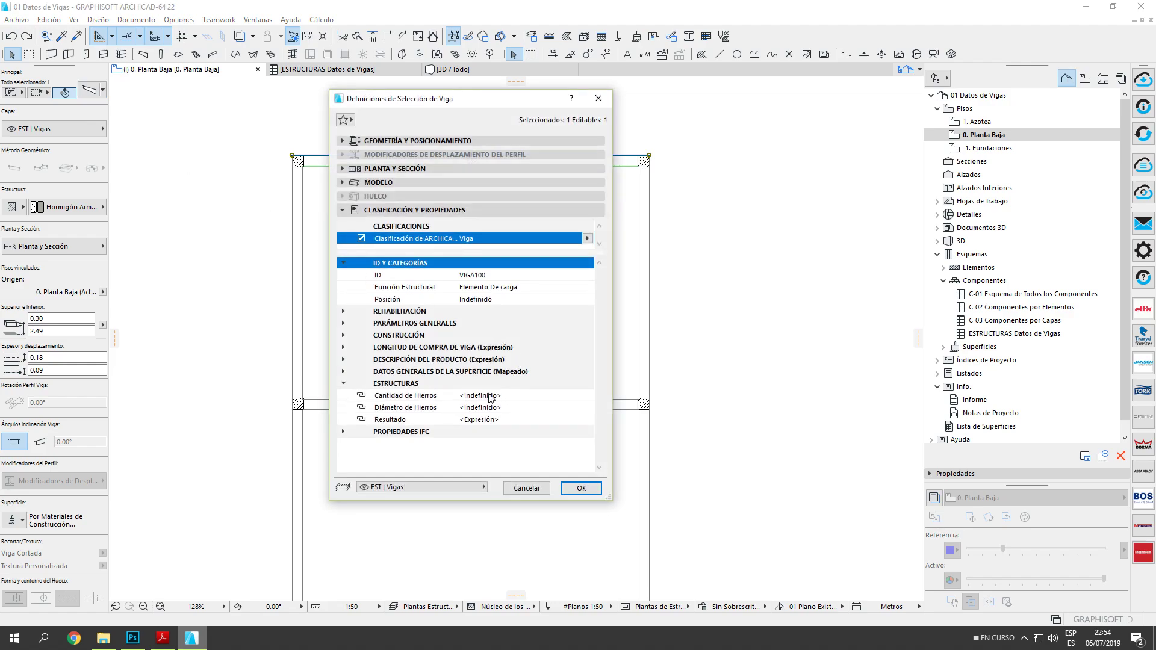
click(494, 275)
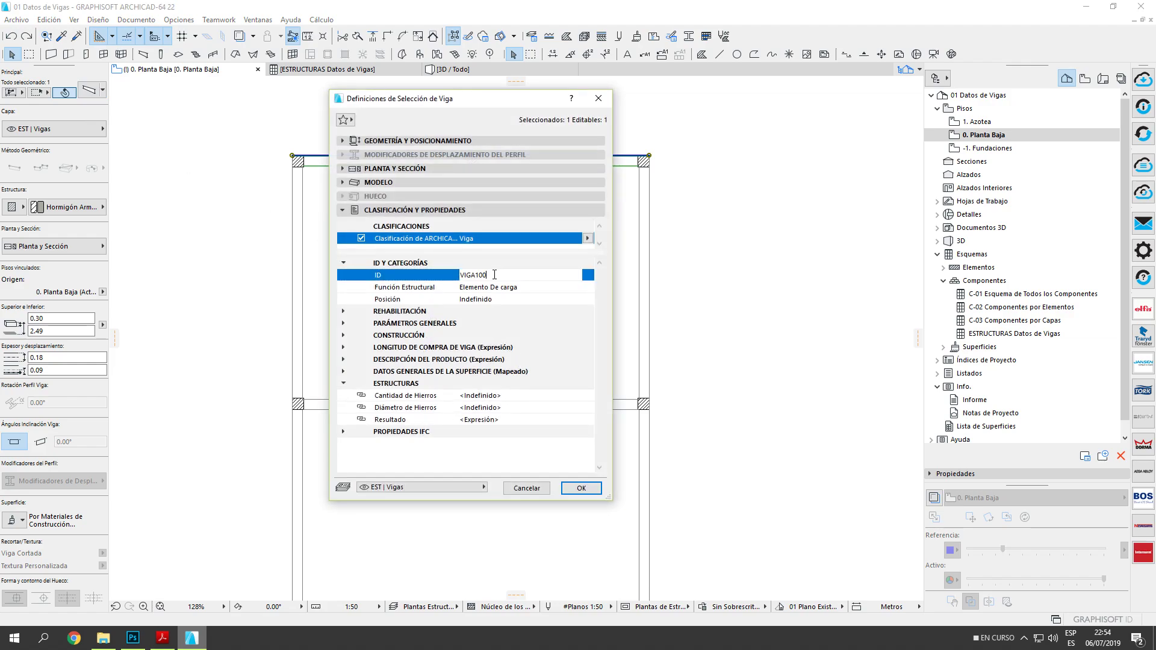
click(530, 487)
key(Escape)
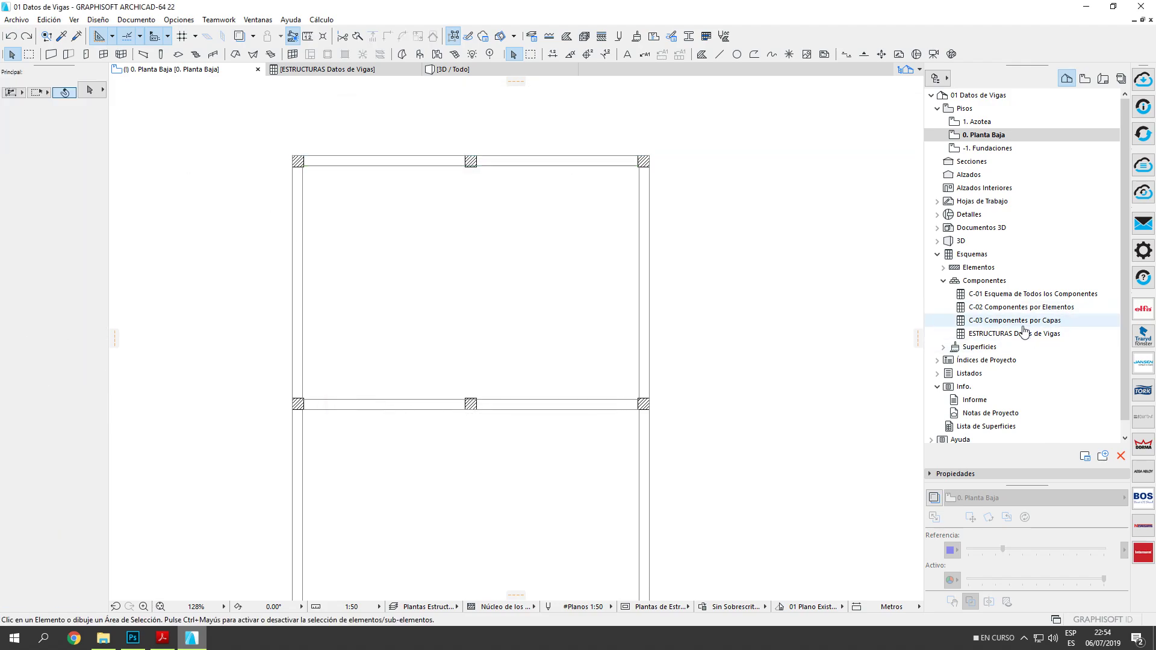
Change the element ID VIGA100 to V100 directly in the Datos de Vigas schedule.
double_click(1013, 334)
click(338, 186)
click(330, 547)
drag(346, 546, 140, 547)
text(V100)
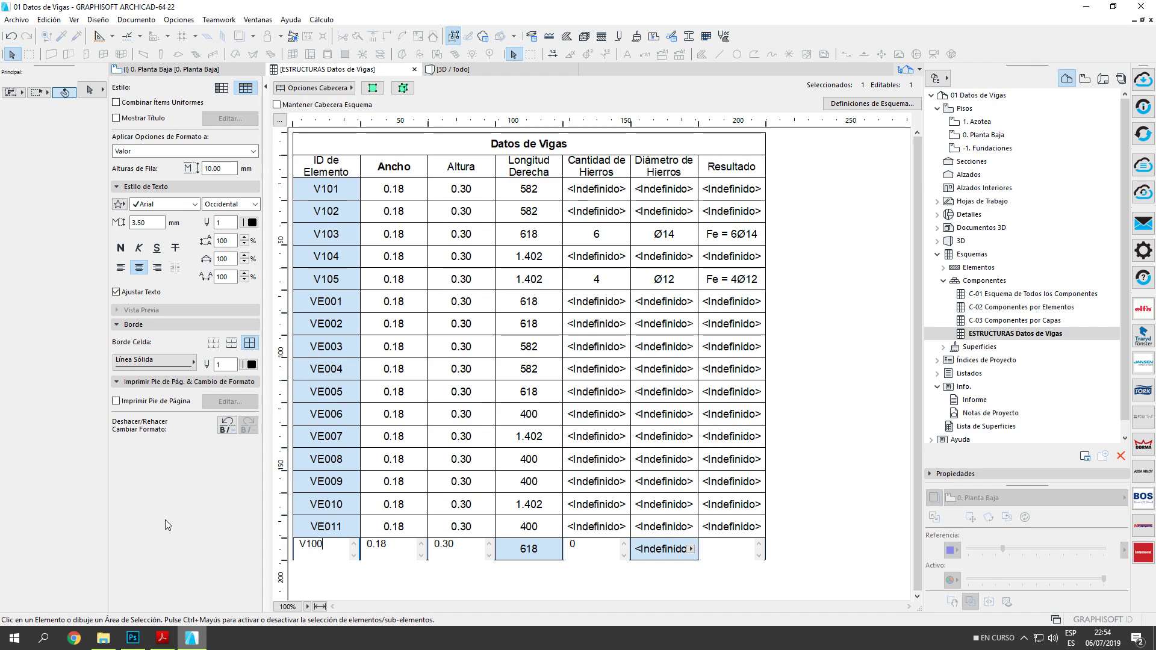
click(841, 358)
Return to the floor plan and check the ID in the upper beam's settings, closing them without changes.
key(F2)
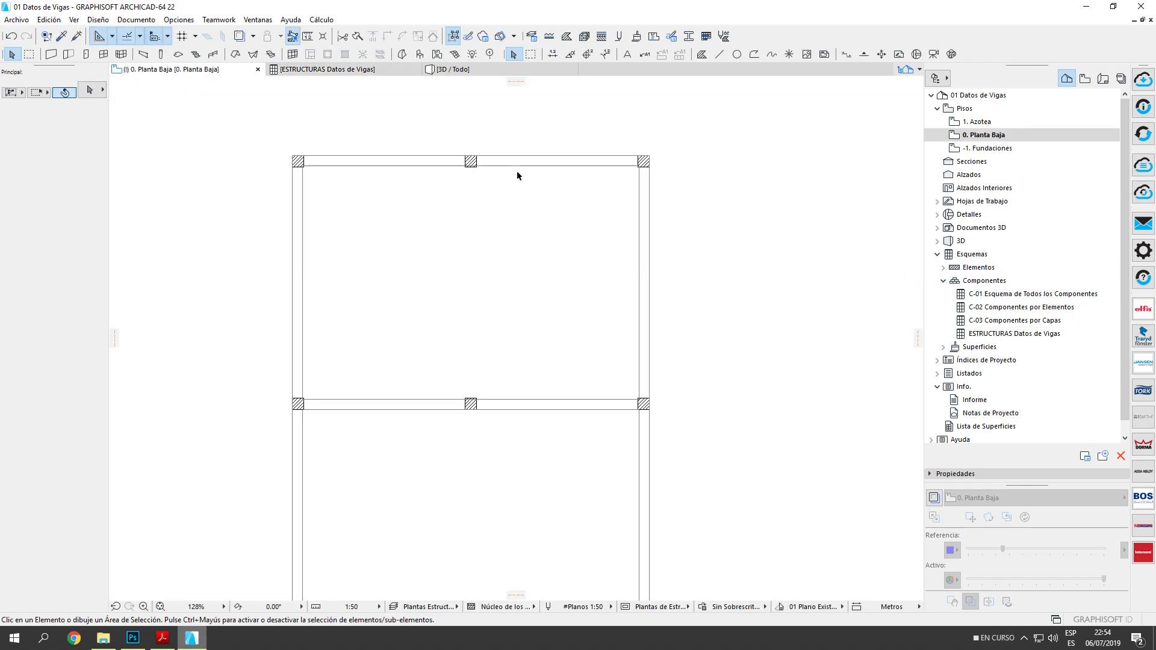
click(530, 166)
click(94, 90)
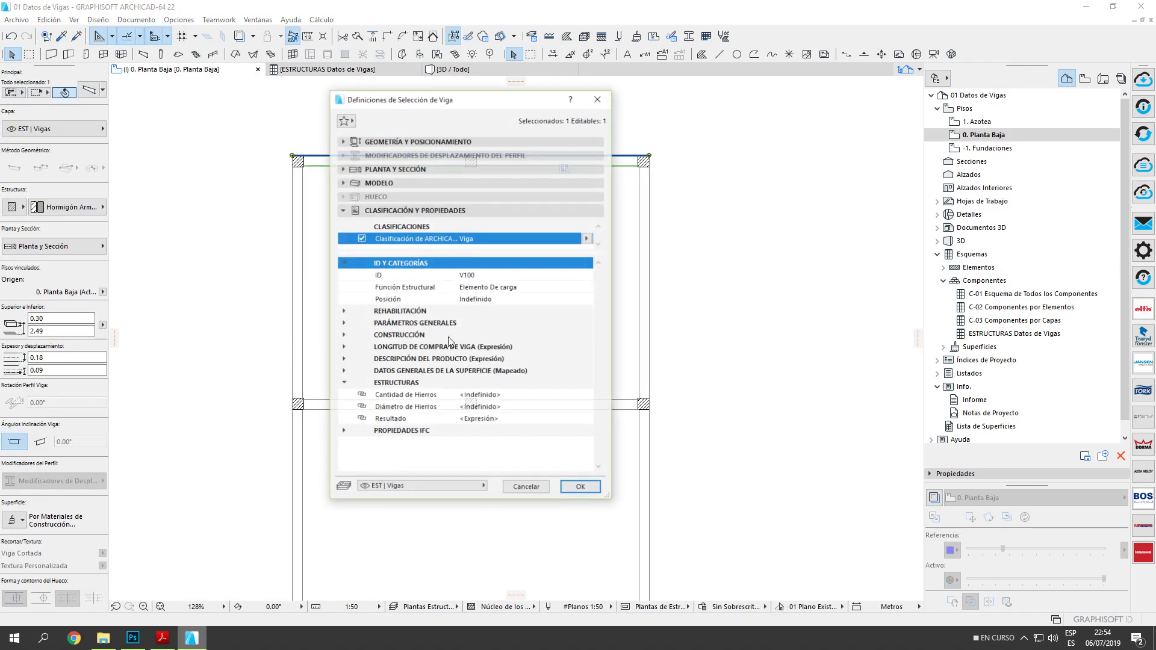
click(483, 276)
click(515, 486)
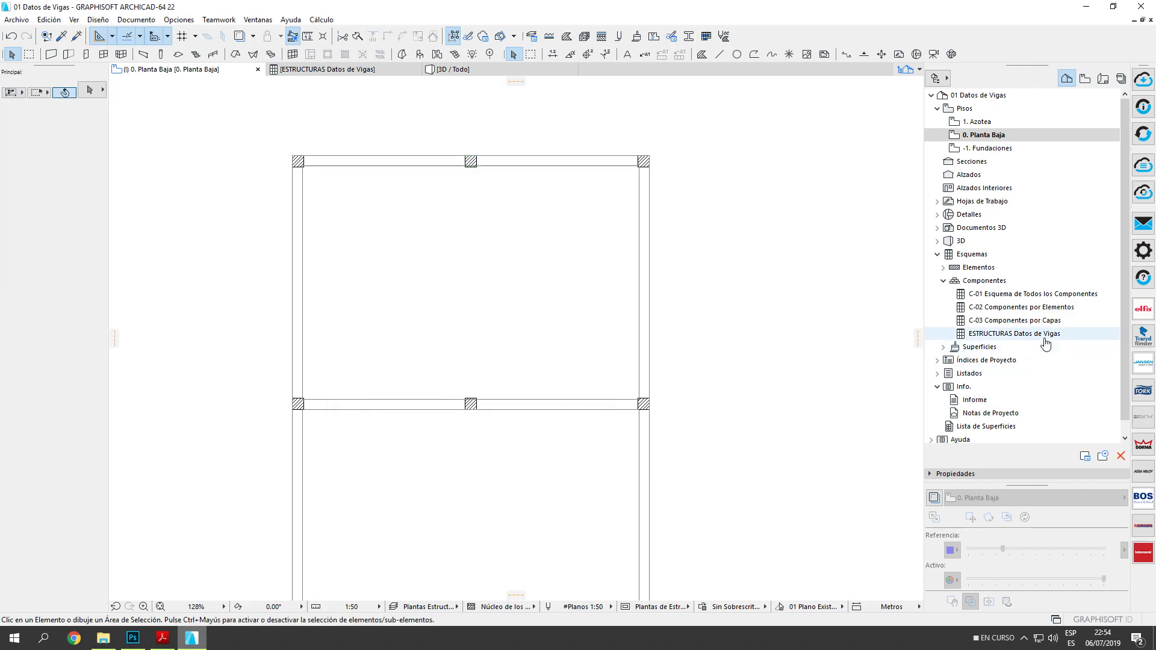
Open the ESTRUCTURAS Datos de Vigas schedule and set beam V101's Cantidad de Hierros to 6.
double_click(1039, 334)
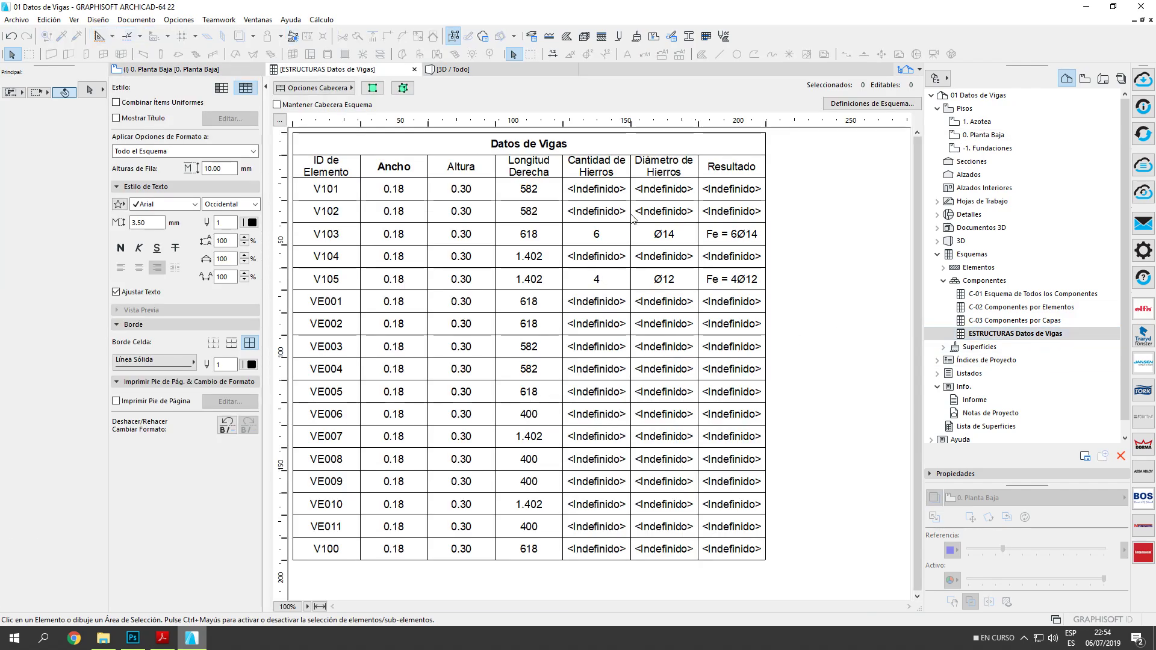
click(614, 192)
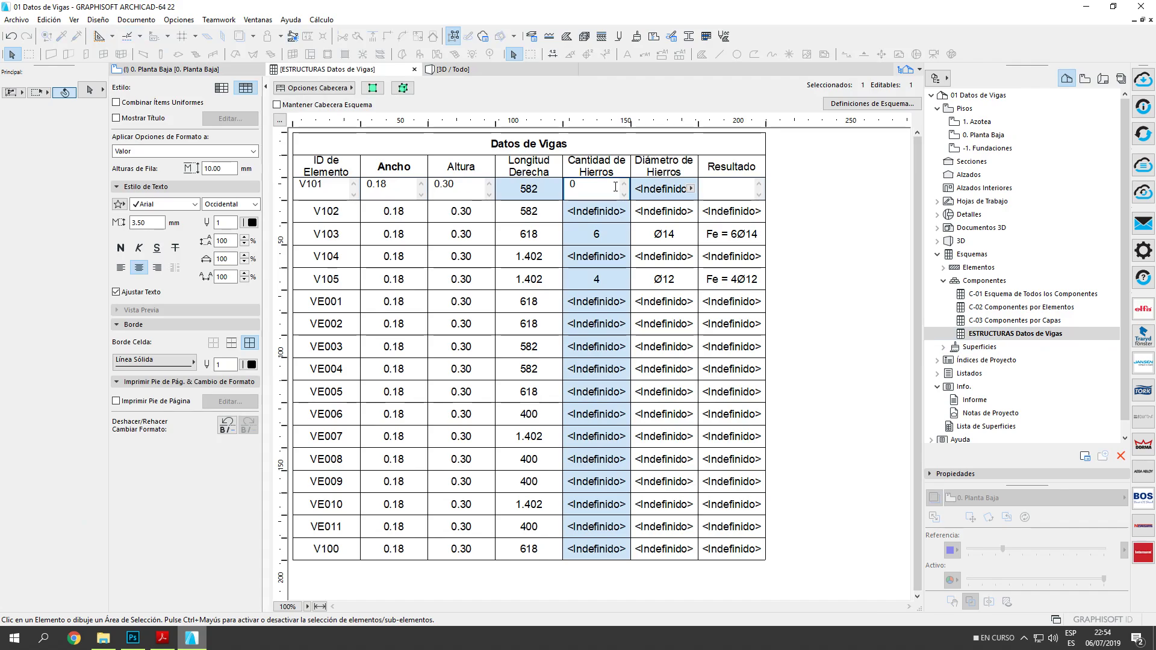
key(Return)
click(378, 577)
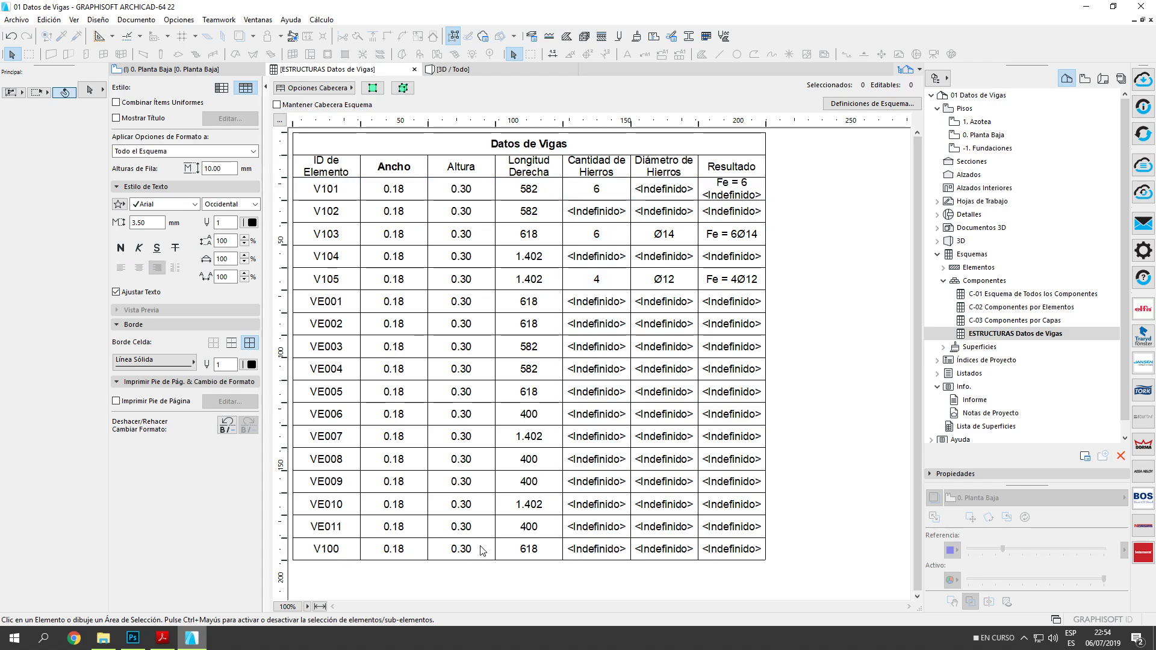
Set beam V100's Cantidad de Hierros to 2 and its Diámetro de Hierros to Ø8 in the schedule.
click(624, 549)
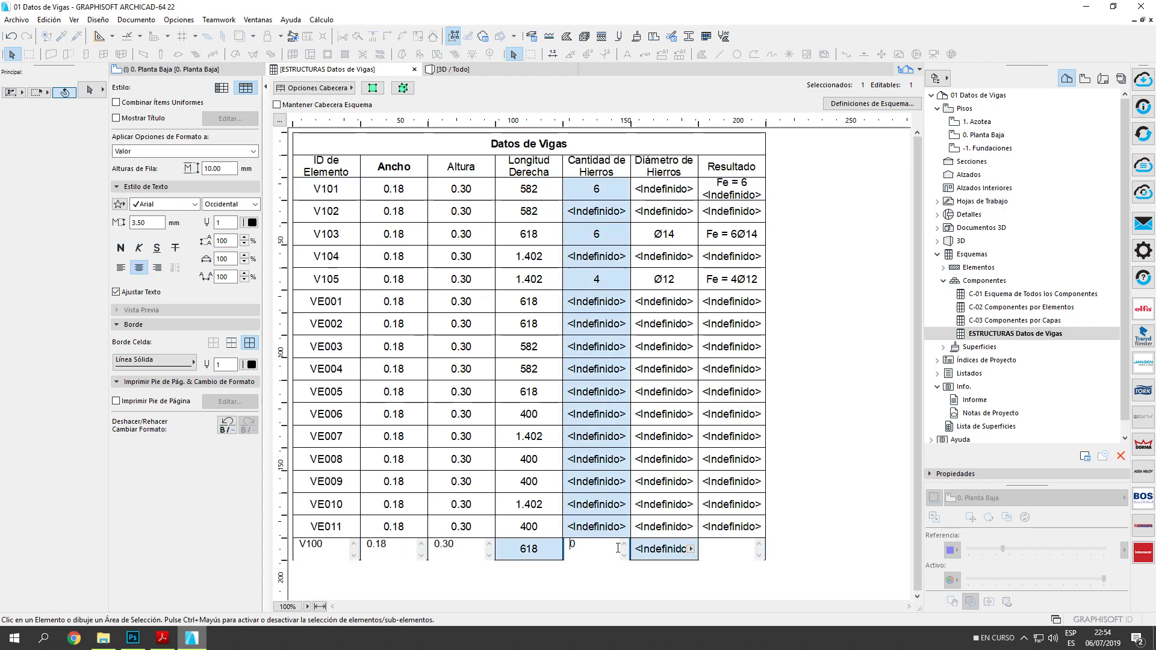
text(2)
click(691, 548)
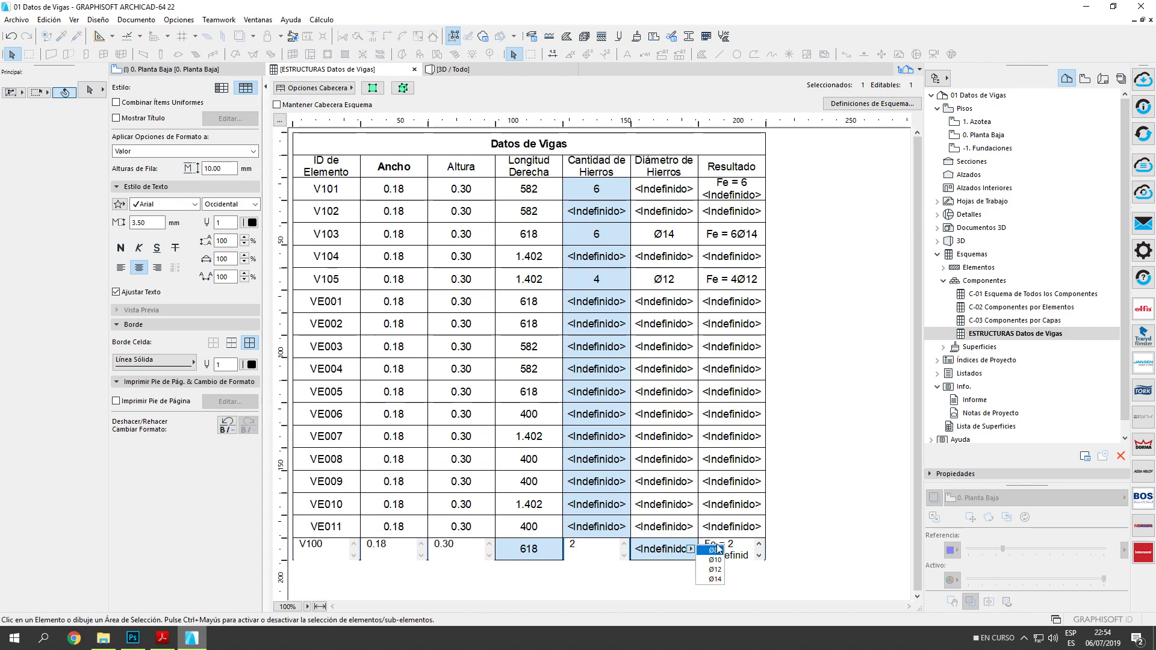
click(711, 548)
Set the rebar quantity and diameter to 4 and Ø10 for beam V101, and to 6 and Ø12 for V102.
click(564, 192)
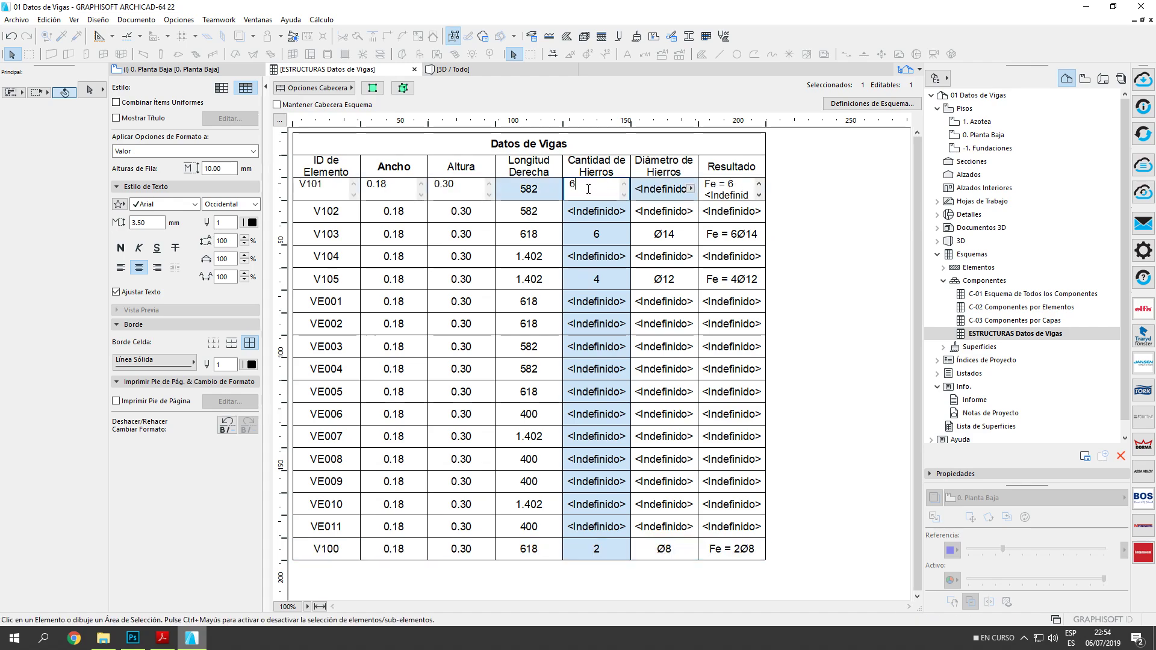
text(4)
click(692, 188)
click(717, 202)
click(618, 209)
text(6)
click(692, 211)
click(710, 236)
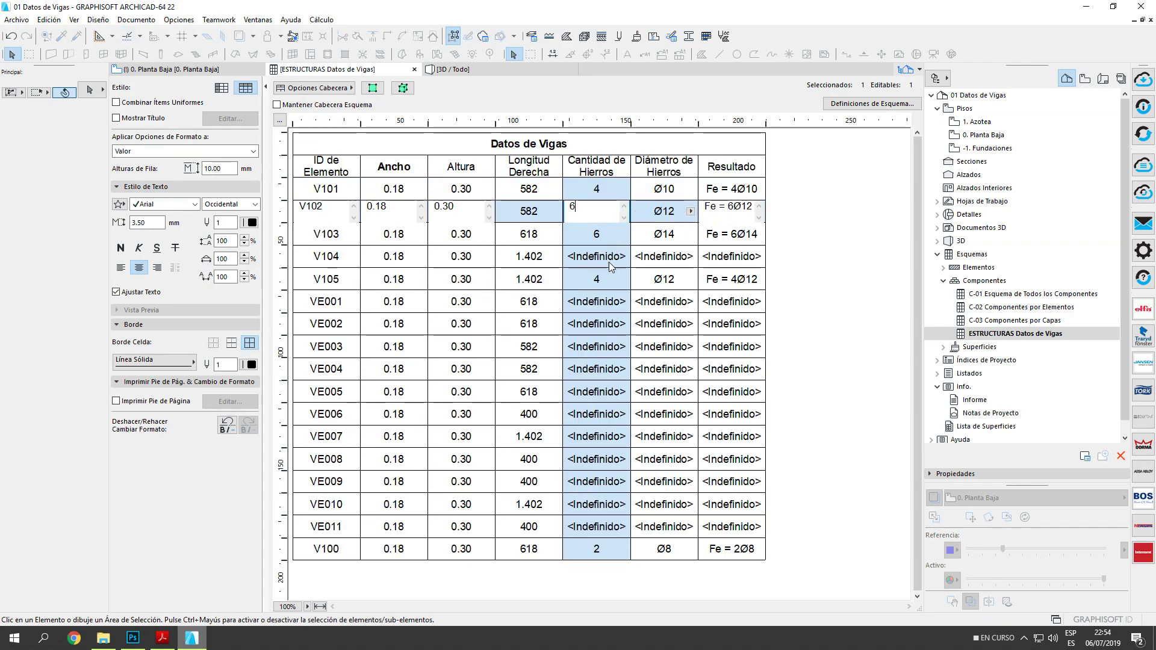
Set beam V104's Cantidad de Hierros to 8 and its Diámetro de Hierros to Ø12, then deselect the row.
click(611, 259)
text(8)
click(692, 256)
click(711, 281)
click(797, 285)
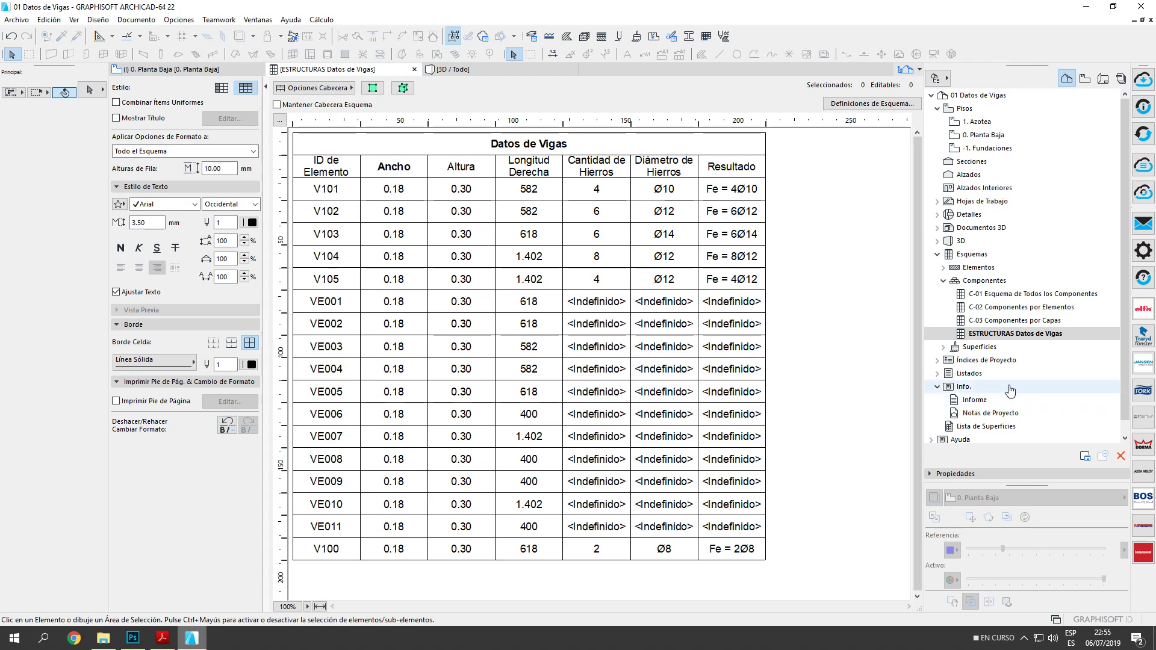
Refresh the row order of Datos de Vigas by switching to the C-03 Componentes por Capas schedule and back.
click(989, 323)
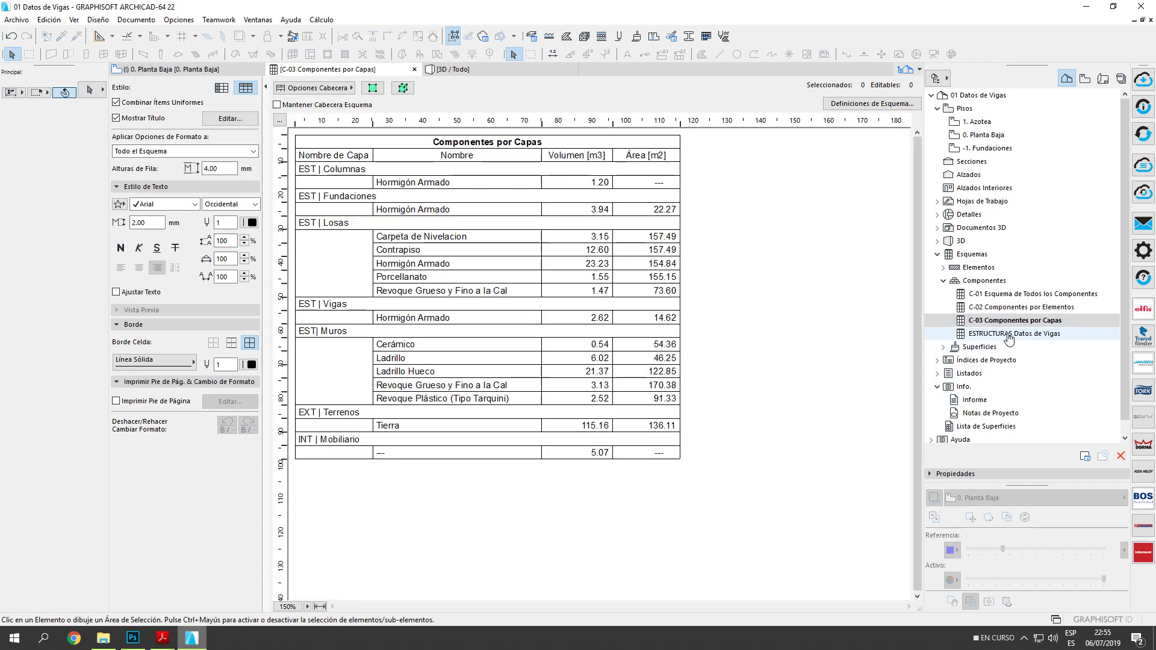
click(990, 334)
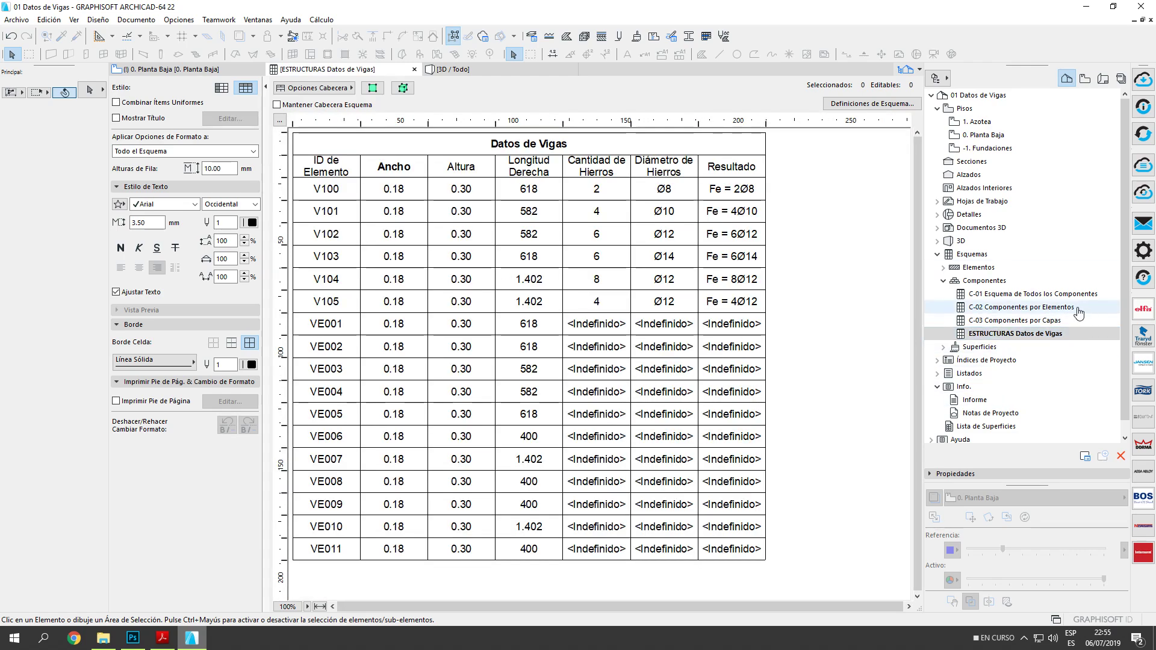
click(1012, 321)
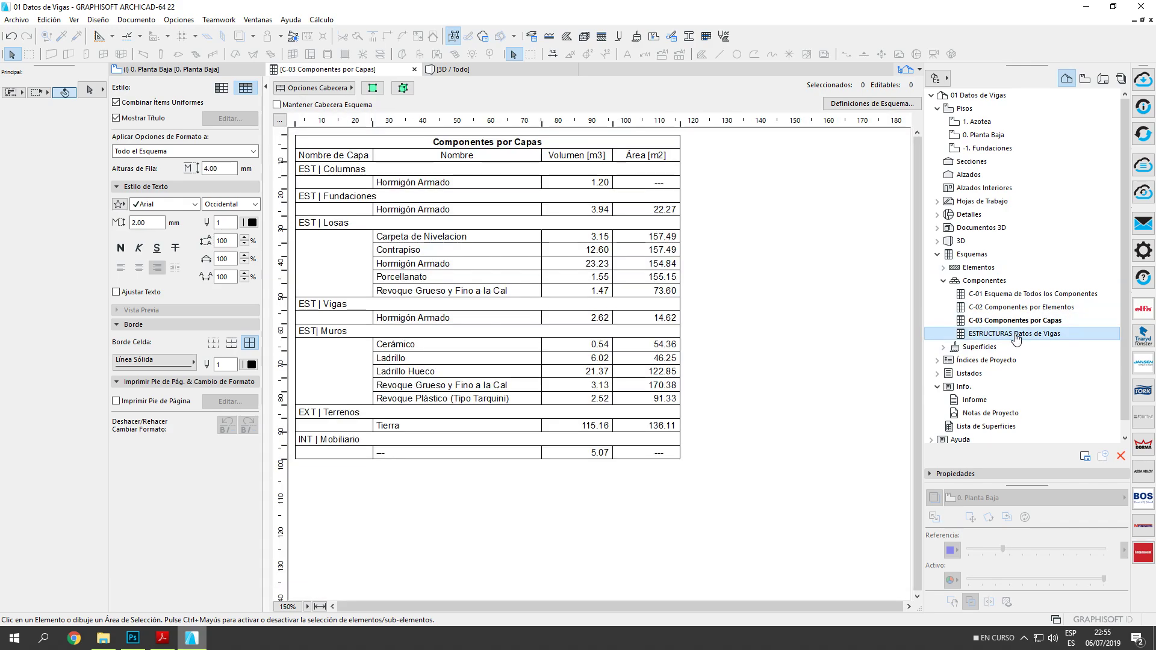
click(1016, 335)
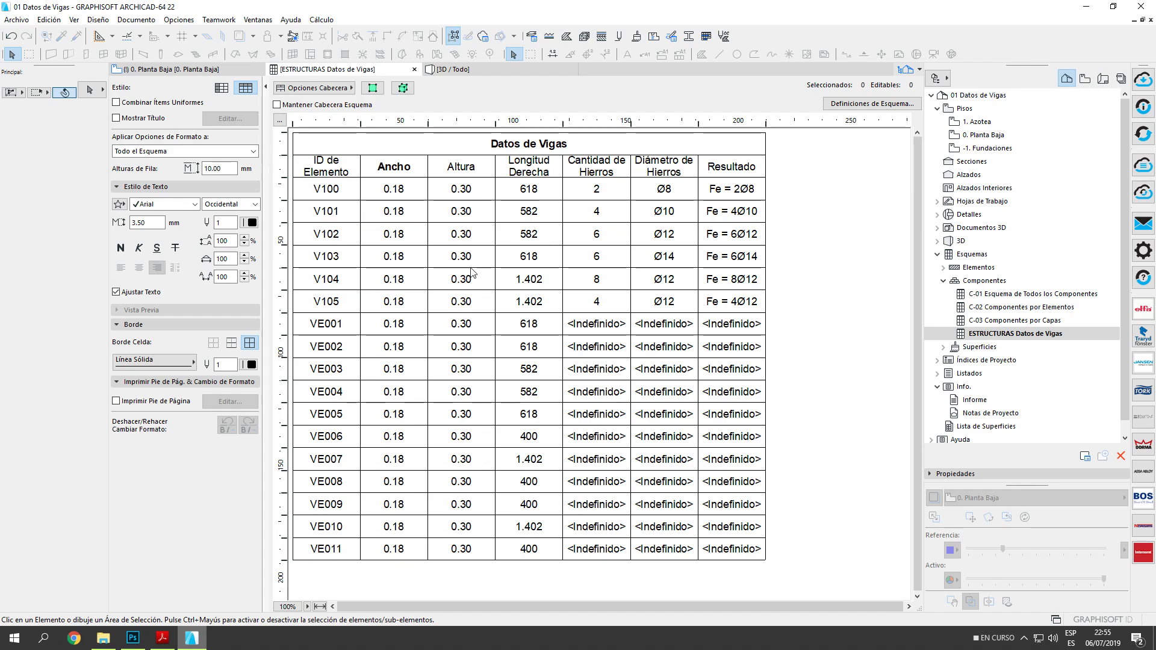
click(596, 193)
click(615, 217)
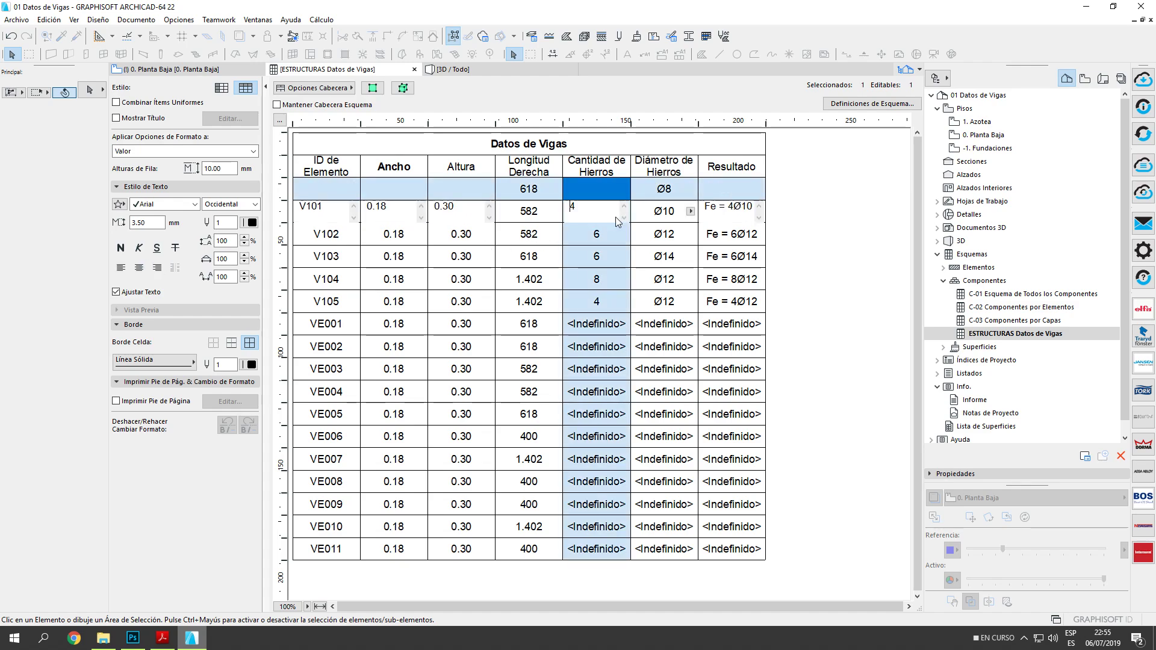
key(Down)
key(Down)
key(Down)
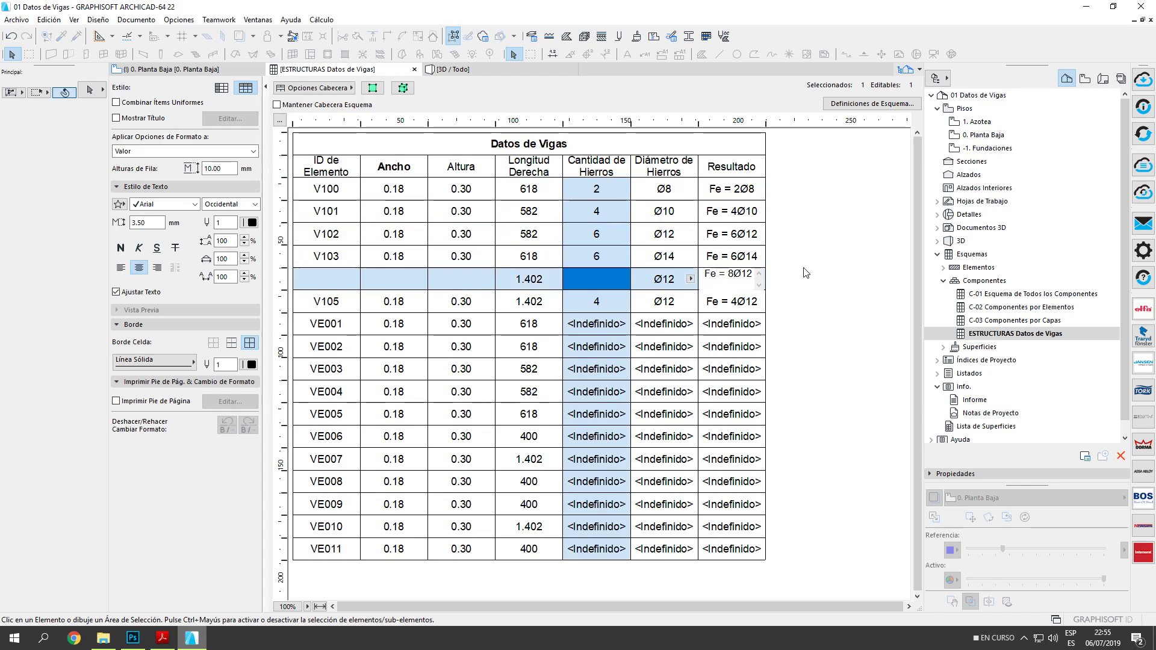
click(806, 273)
Return to the Planta Baja floor plan and check the existing labels of beams V102, V104 and V103.
key(F2)
middle_drag(534, 304, 544, 217)
scroll(546, 439, down, 1)
middle_drag(545, 439, 550, 210)
middle_drag(595, 475, 596, 337)
scroll(594, 351, up, 1)
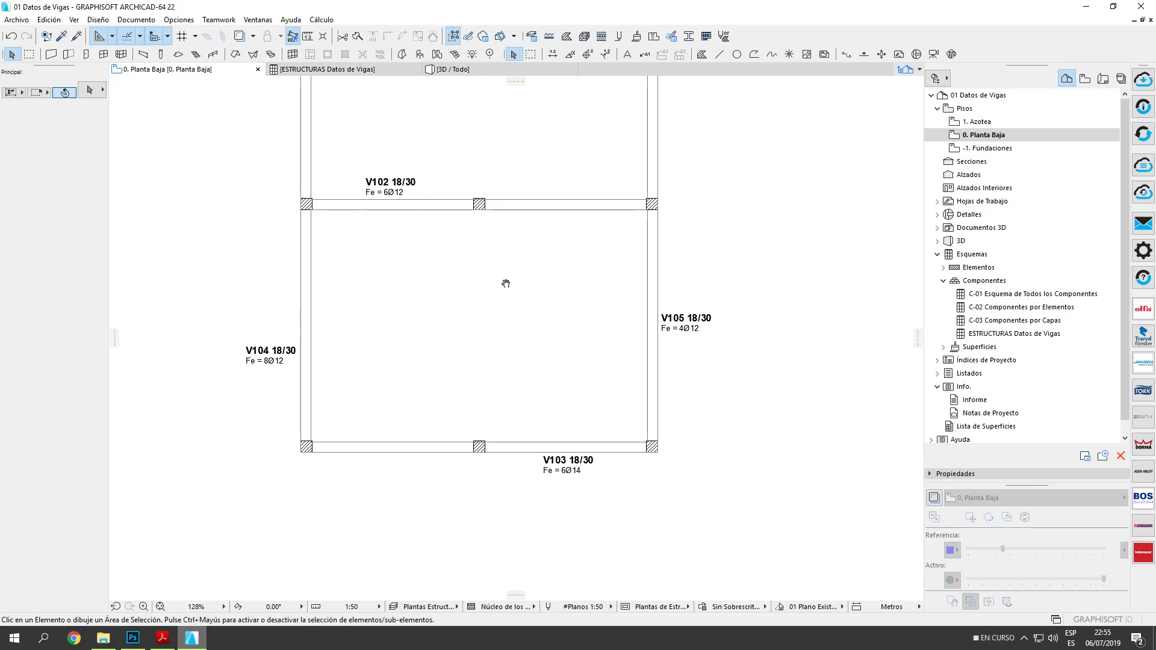
middle_drag(505, 283, 516, 297)
click(401, 200)
click(280, 368)
click(591, 488)
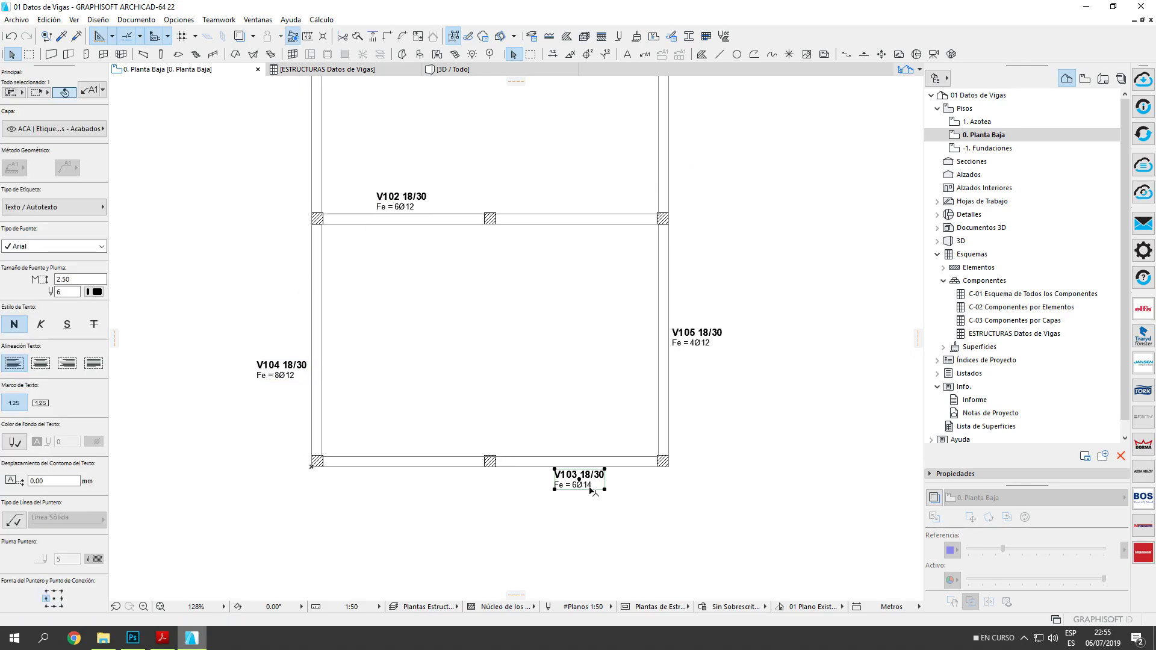
key(Escape)
Copy the settings of the V105 label and add matching labels to the lowest beam V103 and the side beams V105 and V104.
click(62, 37)
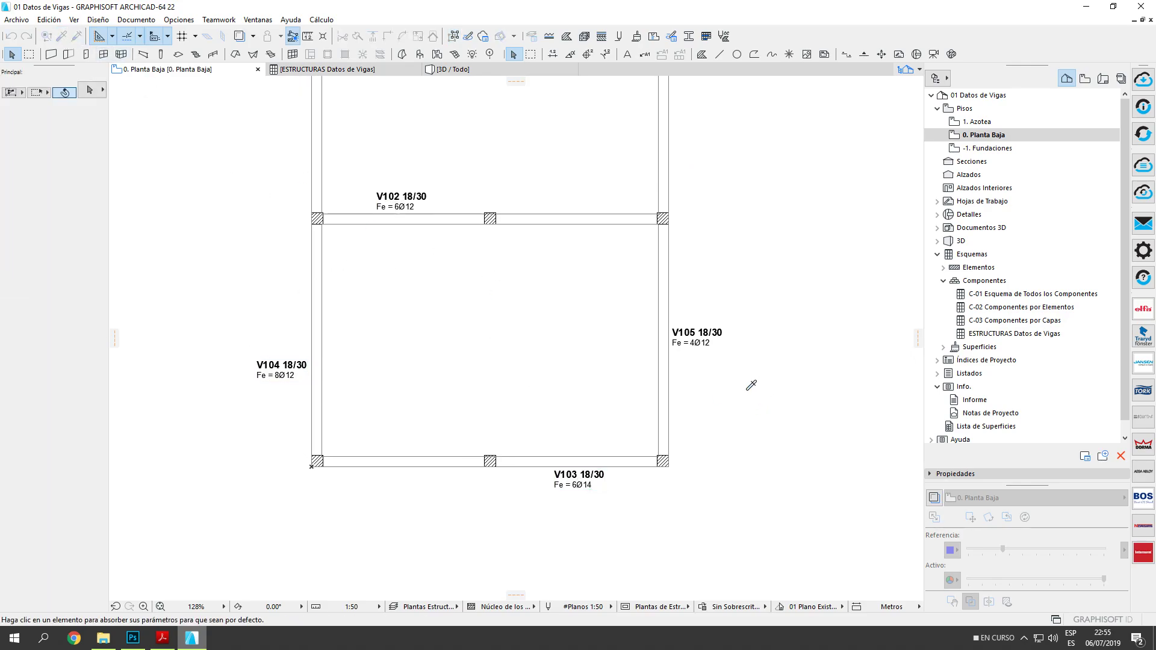
click(700, 338)
click(408, 468)
middle_drag(580, 283, 560, 601)
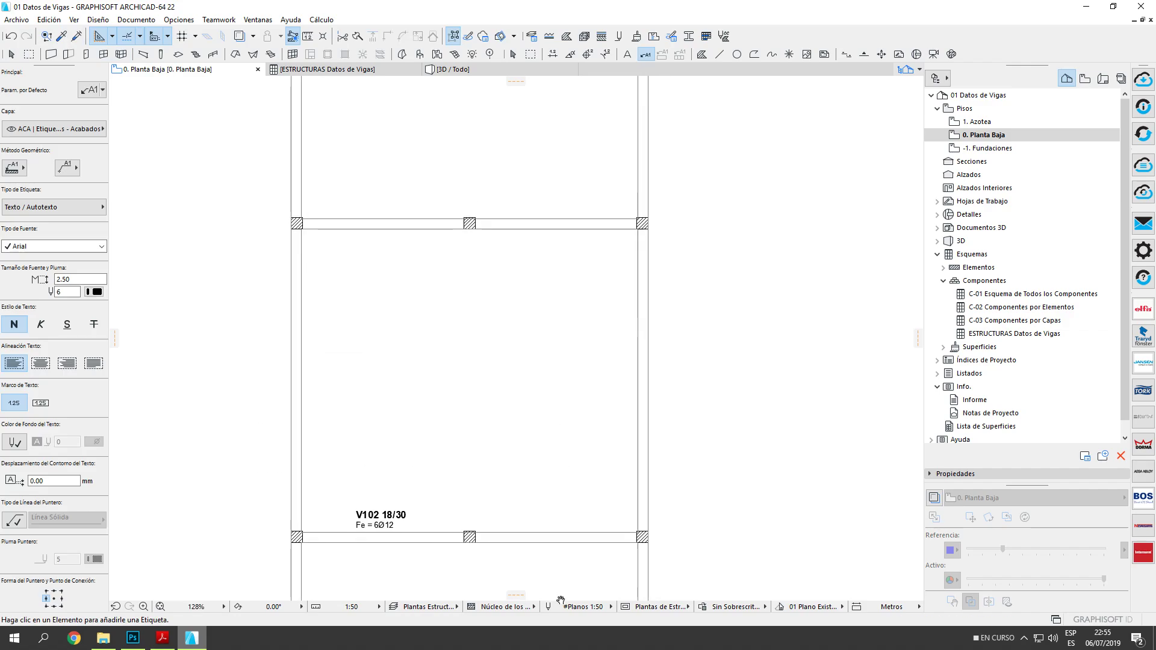
click(645, 351)
click(295, 290)
Label the horizontal beams V101 and V100 and the upper stretch of side beam V105, then end labelling.
click(374, 220)
middle_drag(469, 188, 517, 378)
click(452, 171)
click(697, 276)
key(Escape)
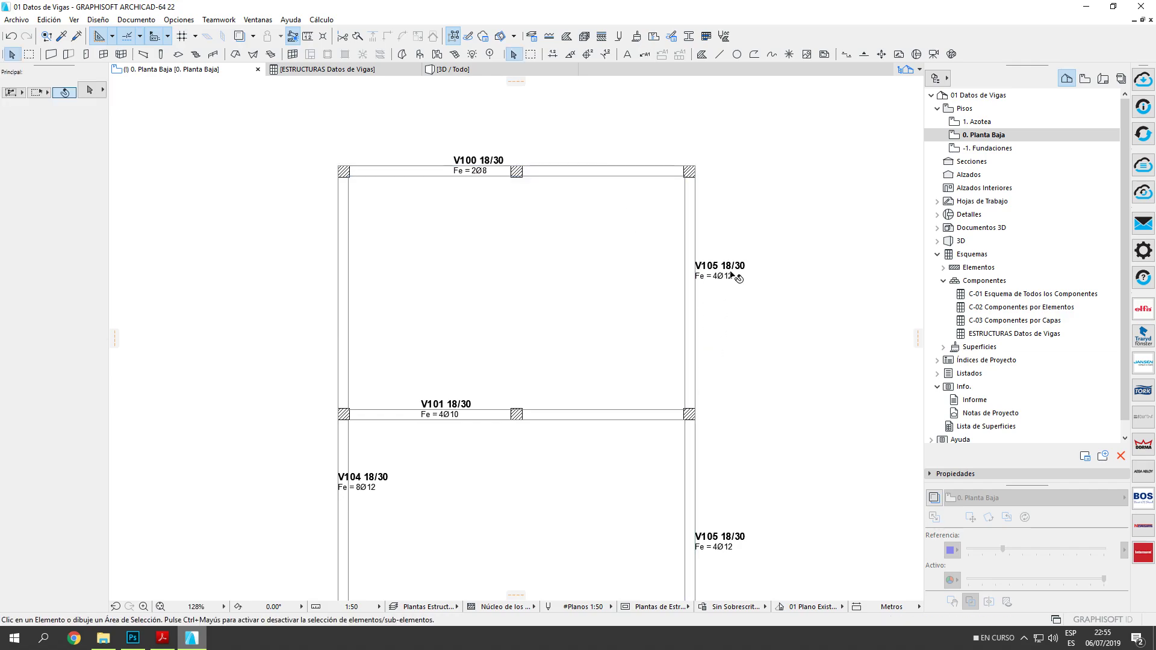
Move the new V105, V104 and V101 labels clear of their beams, placing V104 outside and V101 above its beam.
click(726, 271)
scroll(717, 361, down, 3)
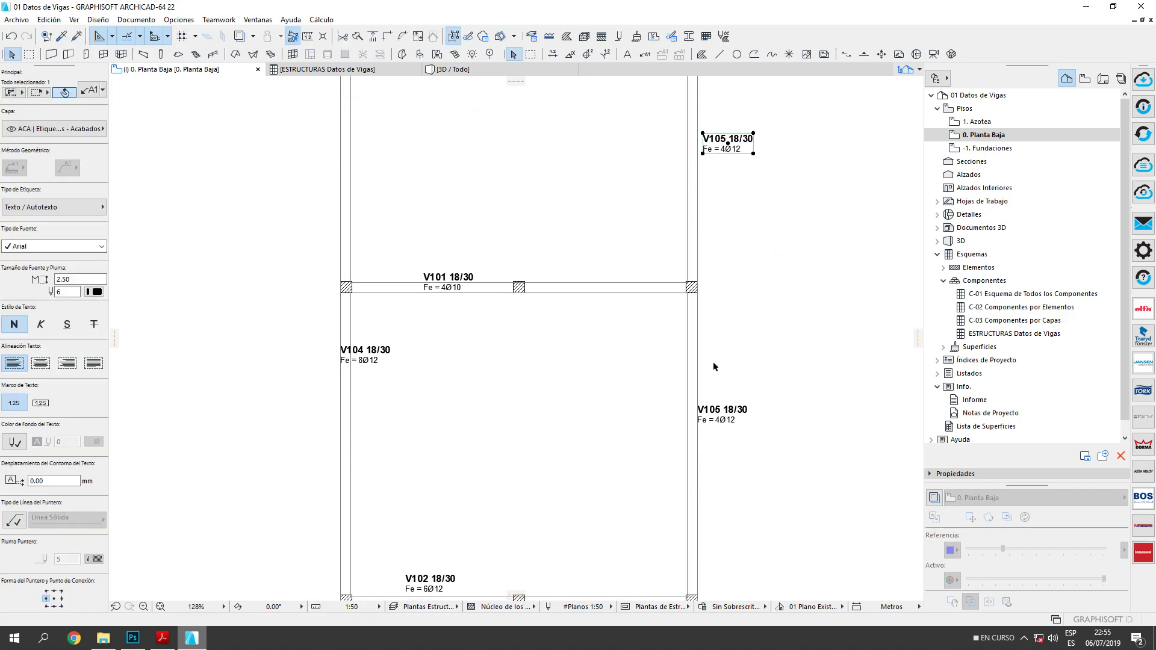
click(719, 415)
drag(723, 415, 727, 415)
click(366, 358)
drag(366, 355, 310, 356)
click(467, 284)
drag(466, 284, 467, 272)
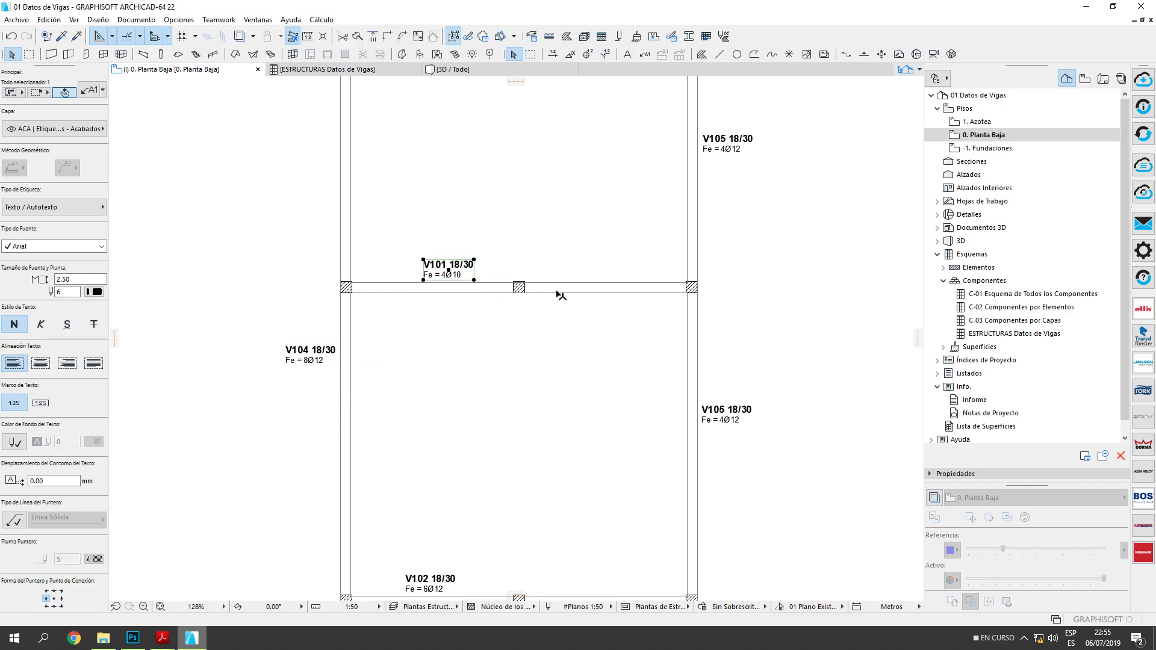
click(668, 399)
Move the lowest V105 label down level with the V104 label on the opposite side and deselect it.
middle_drag(668, 399, 660, 168)
middle_drag(514, 366, 538, 238)
click(741, 368)
mouse_move(741, 371)
mouse_down()
mouse_move(738, 391)
mouse_move(741, 363)
mouse_up()
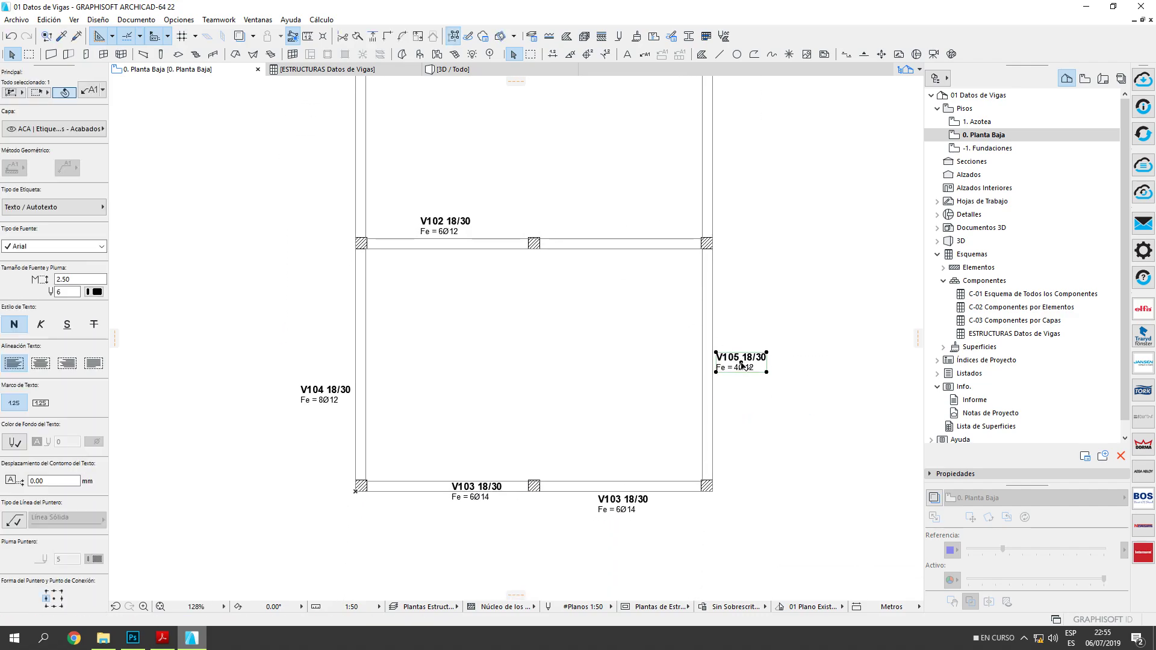
click(742, 364)
shift+click(326, 396)
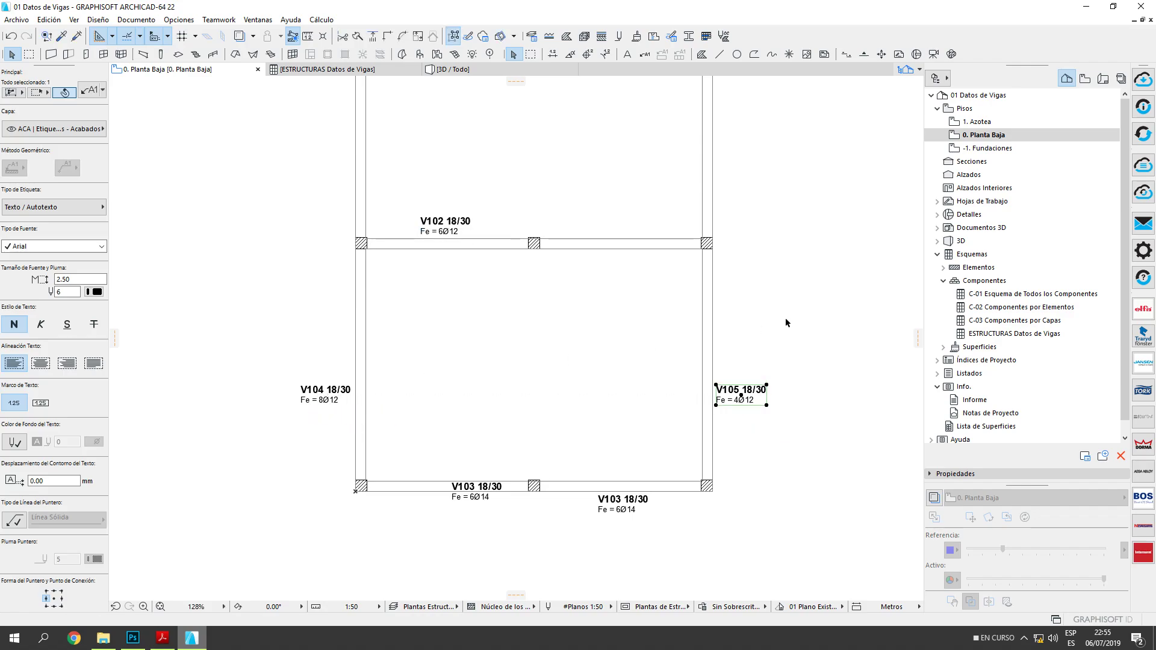
click(776, 321)
Review the beam labels and compare them with the structural reference plan in Adobe Acrobat Reader, then return to Archicad.
middle_drag(642, 330, 631, 349)
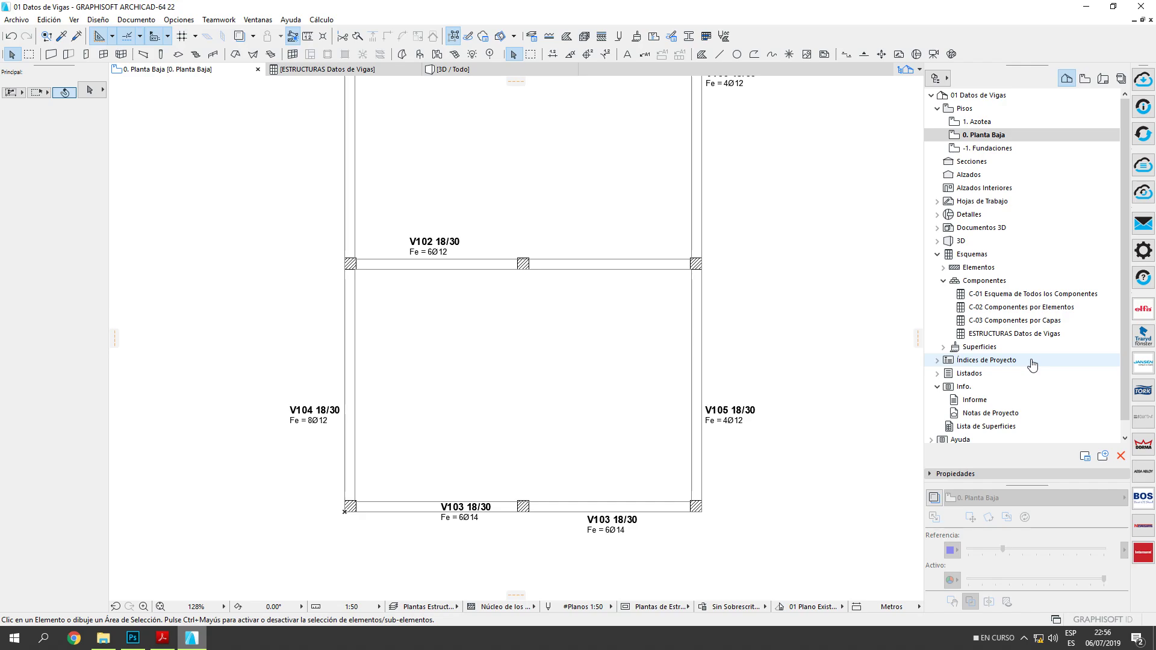
scroll(768, 290, up, 1)
middle_drag(762, 297, 787, 298)
scroll(766, 292, down, 1)
click(449, 253)
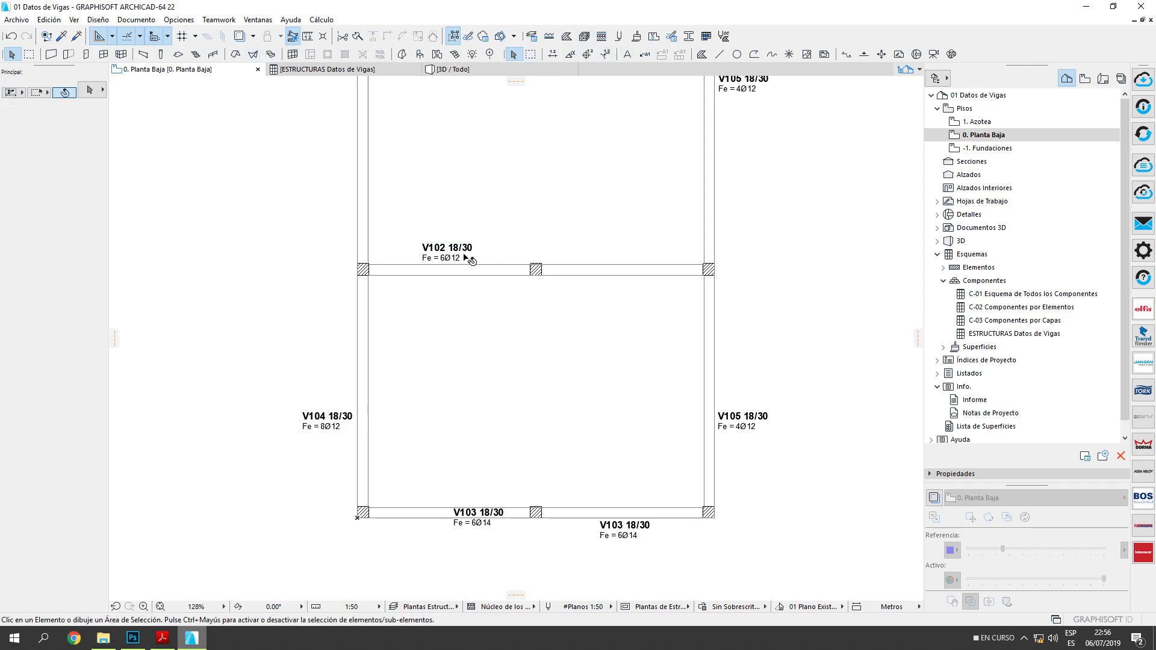
click(794, 291)
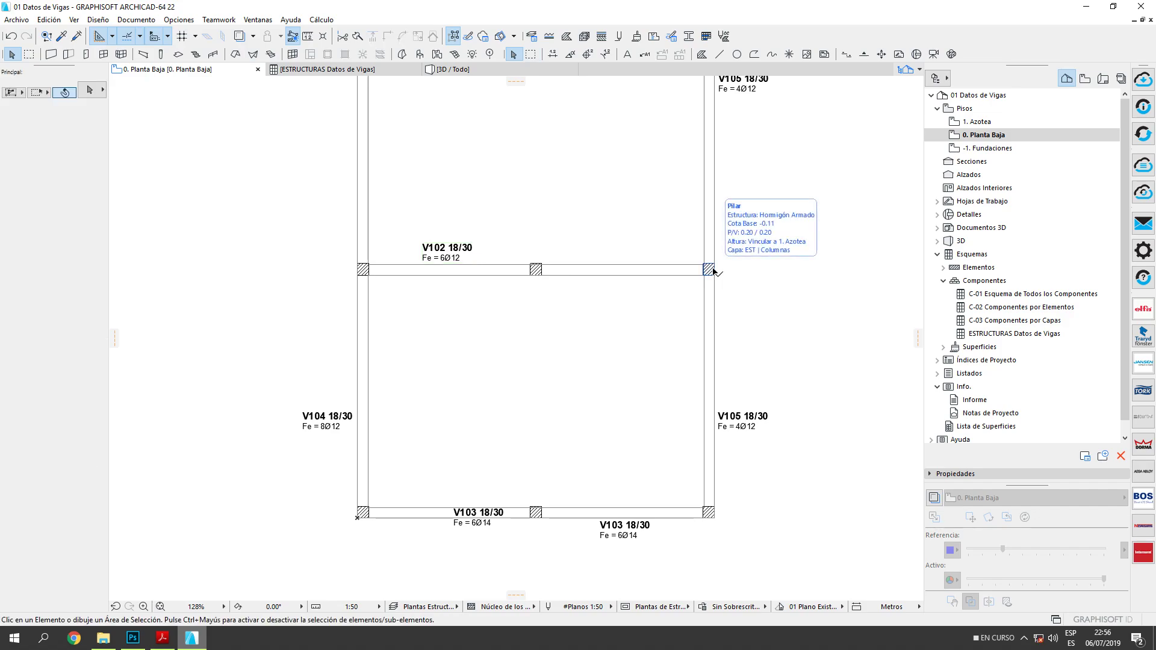
middle_drag(737, 394, 710, 366)
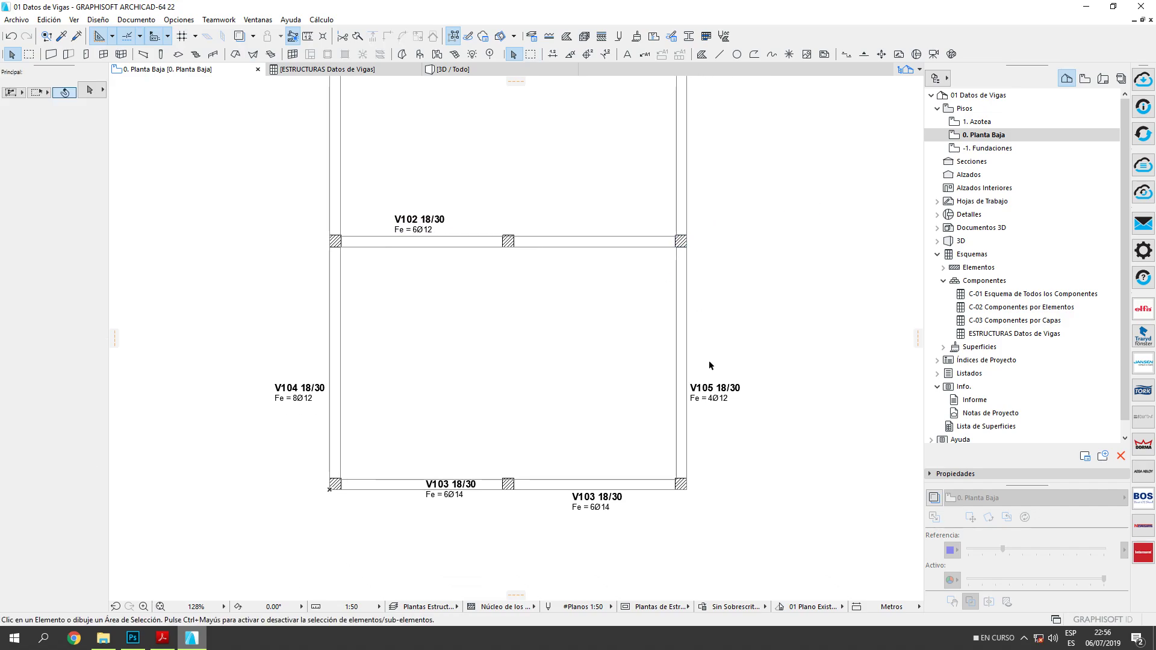
click(710, 401)
key(alt+Tab)
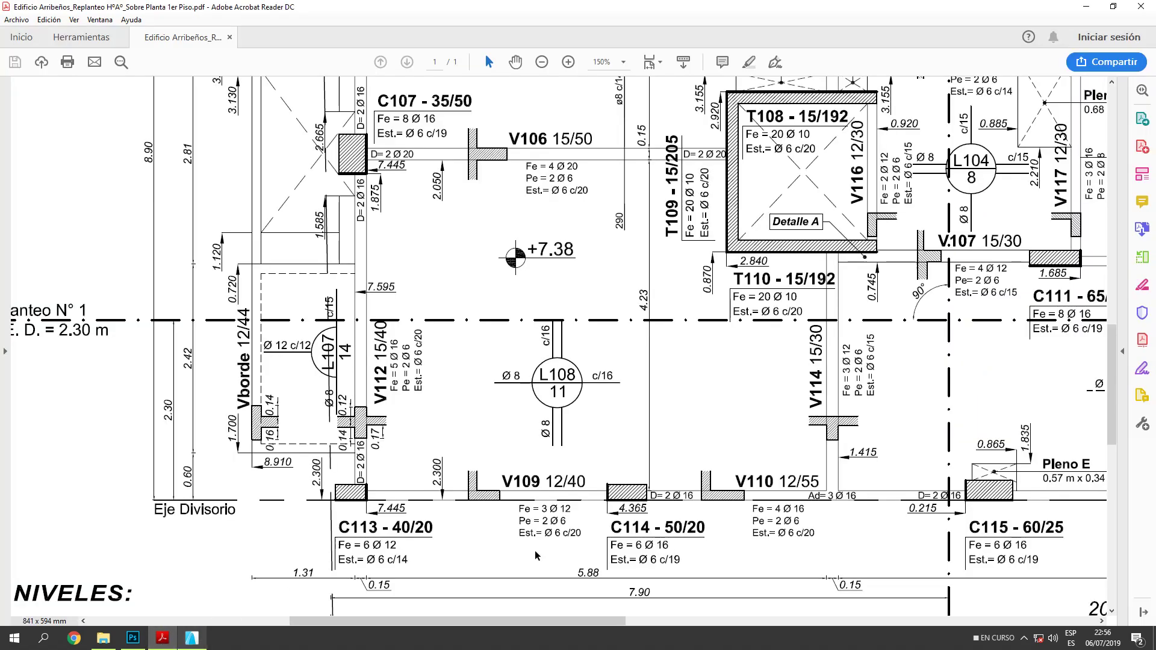
click(192, 638)
Review the Cantidad de Hierros, Diámetro de Hierros and Resultado definitions in the Property Manager, cancelling the creation of a new property.
click(179, 19)
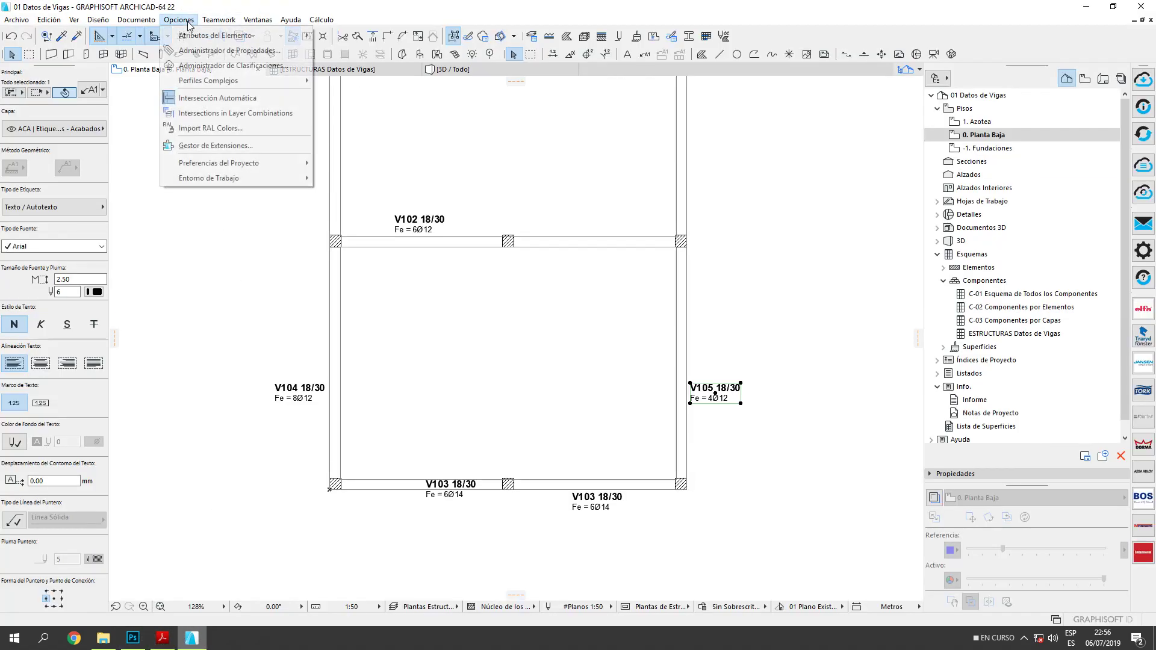
click(223, 52)
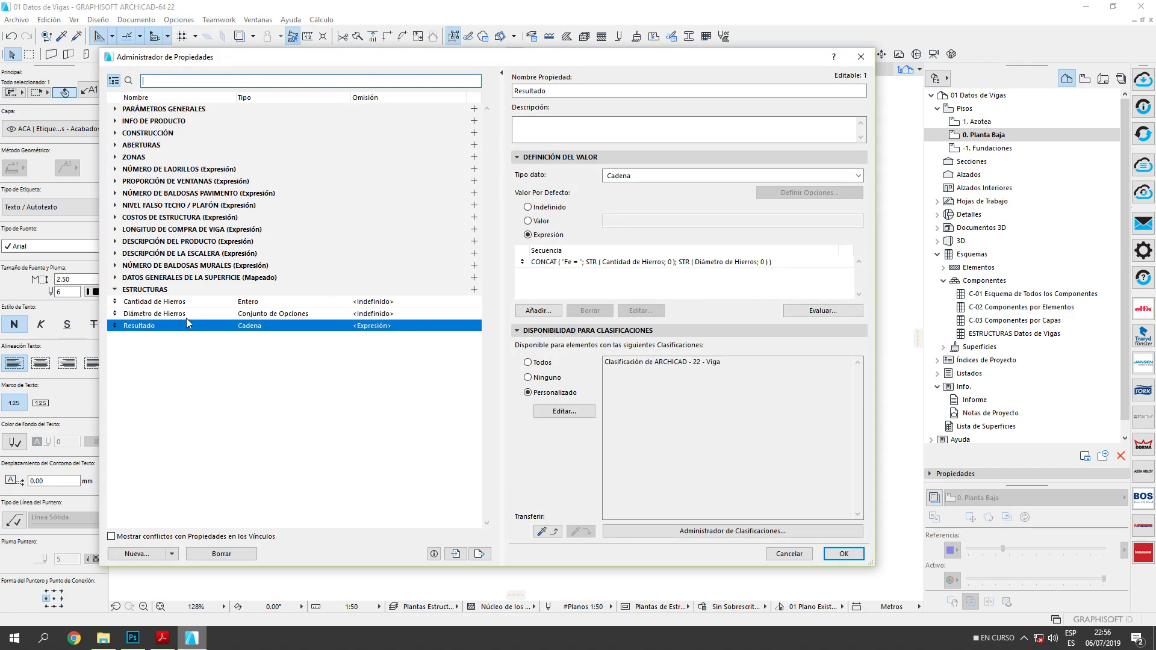
click(199, 302)
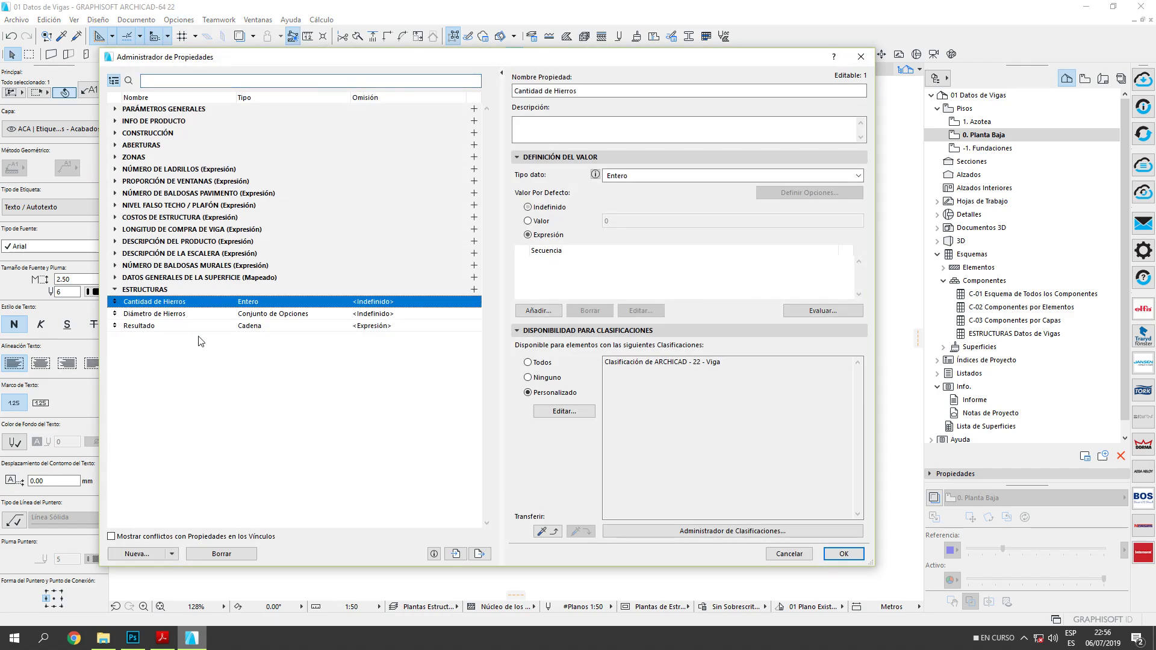
click(137, 553)
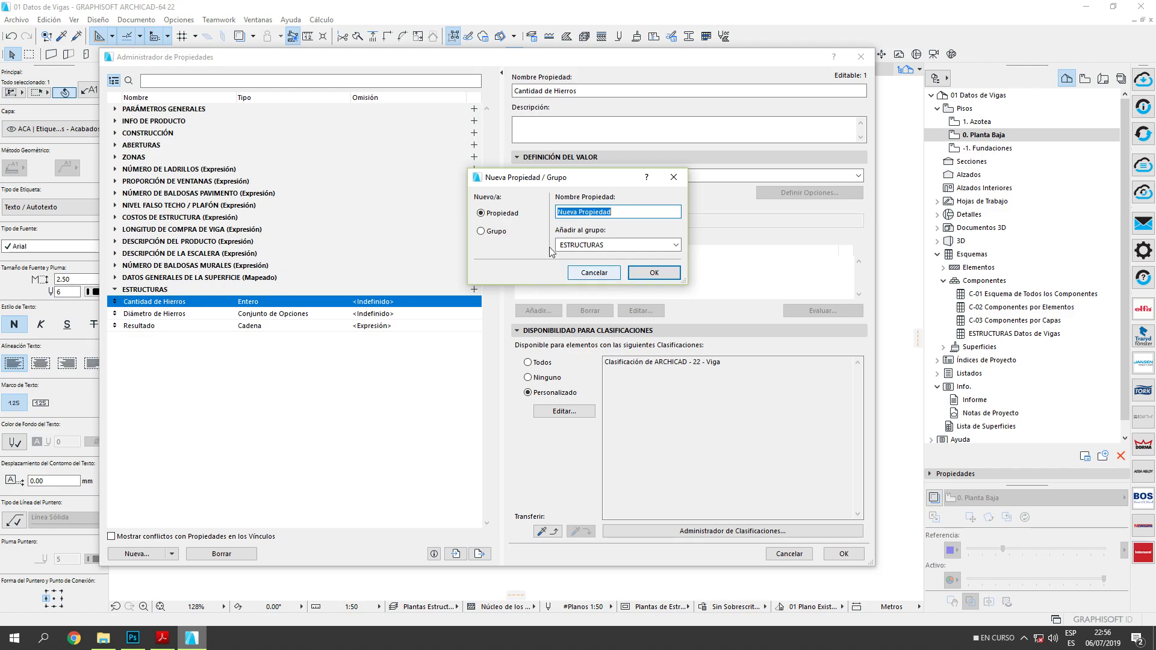
click(594, 272)
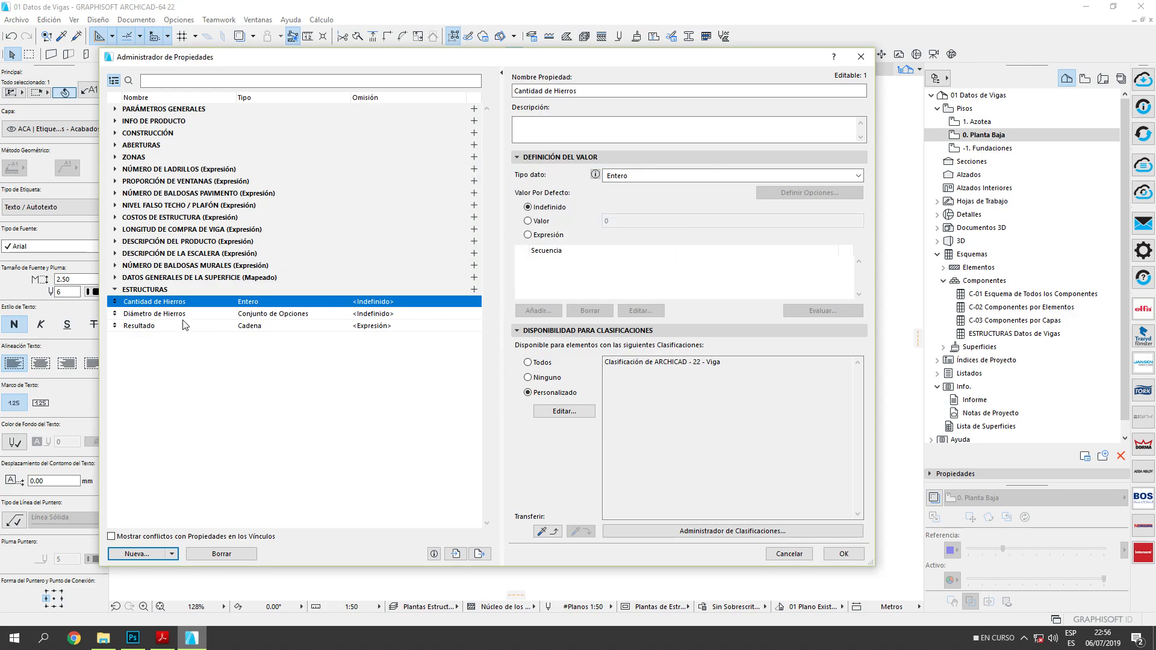
click(210, 315)
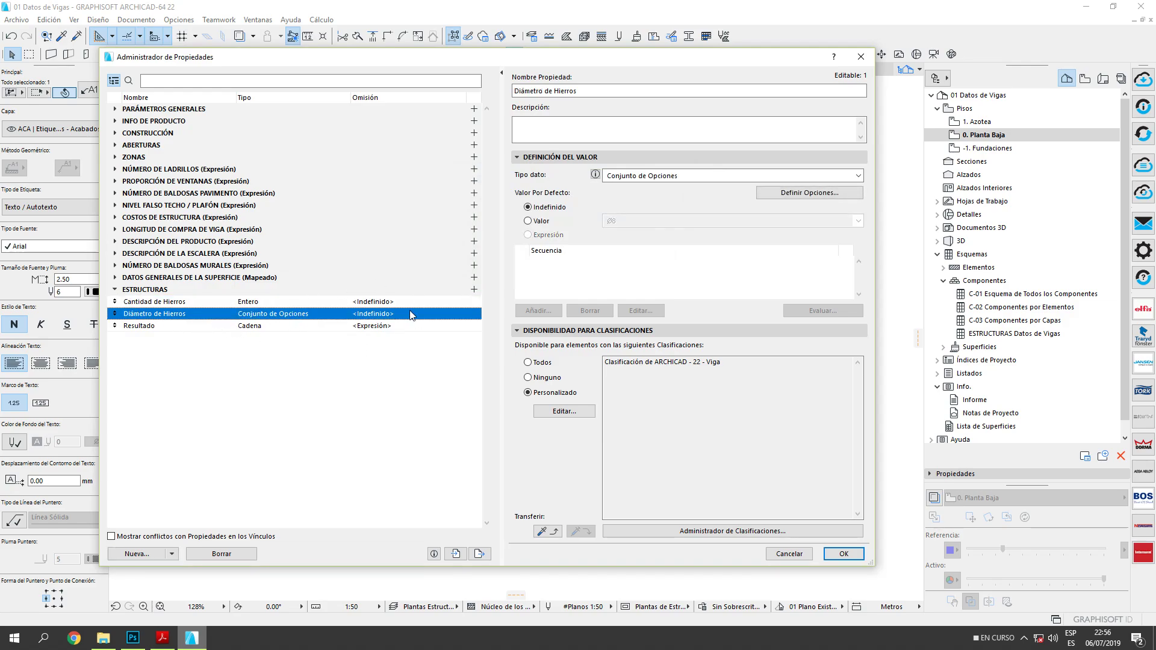
click(197, 327)
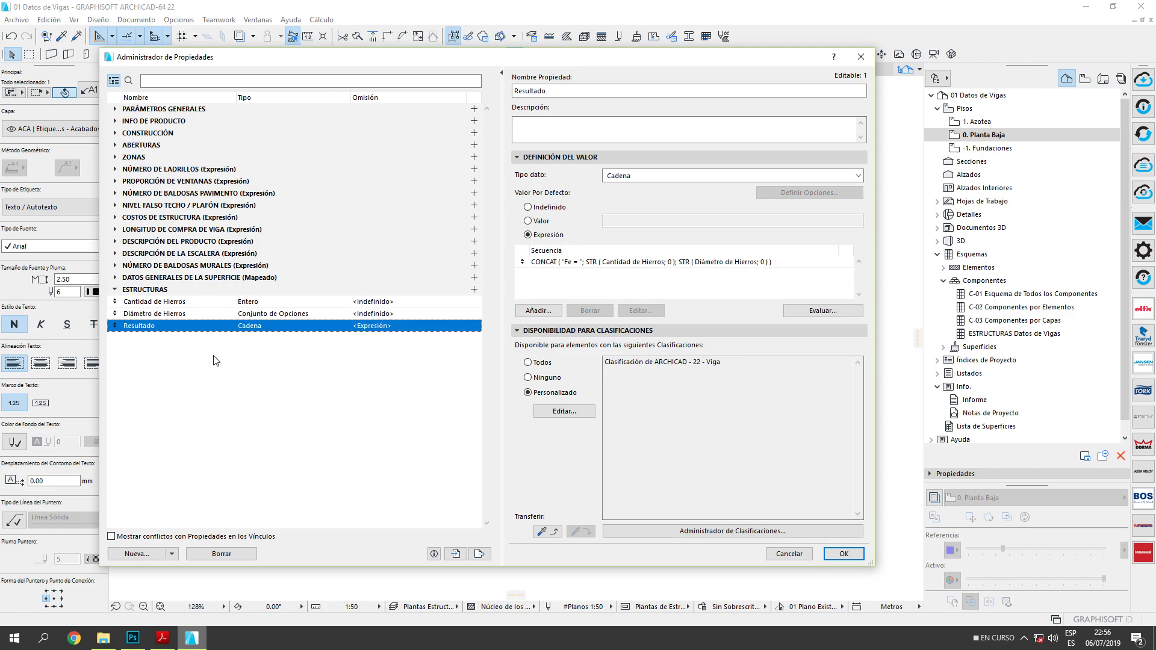
Close the Property Manager without saving, try adding an empty line below the V105 label's rebar text, remove it and finish editing.
click(792, 551)
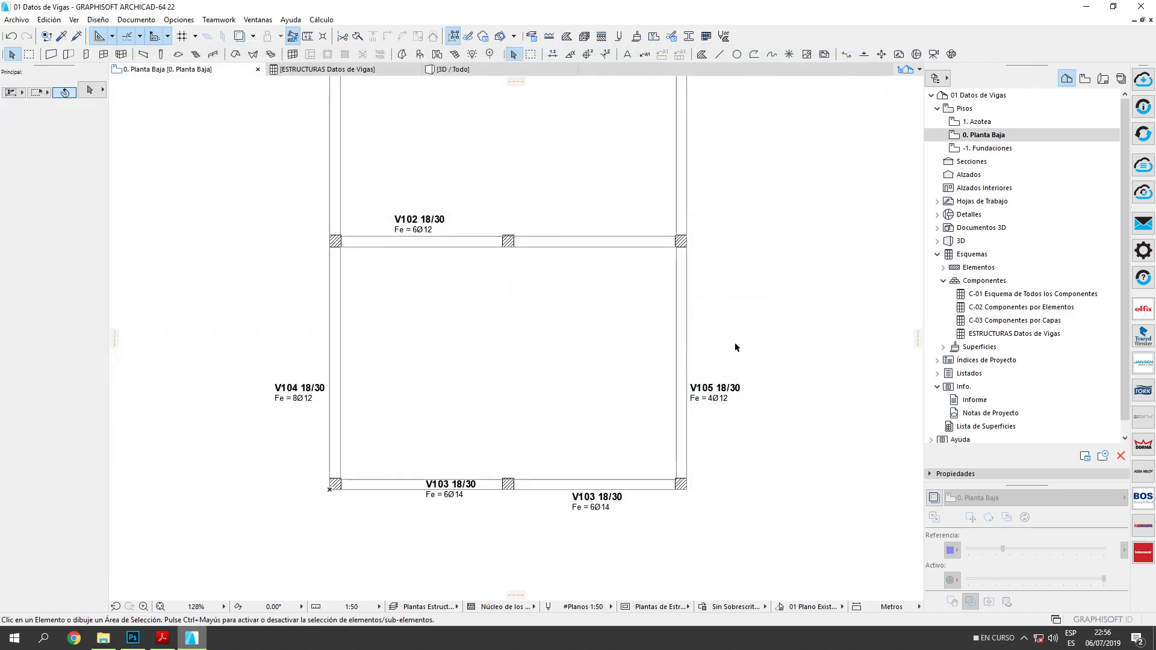
double_click(726, 398)
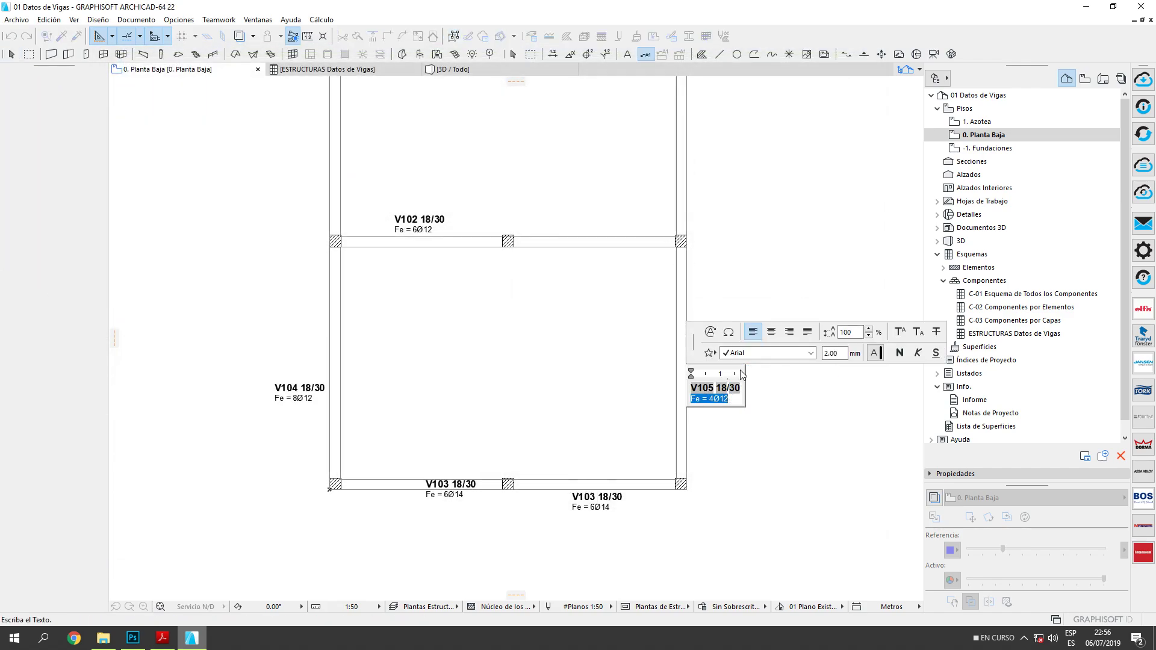
click(735, 397)
key(Return)
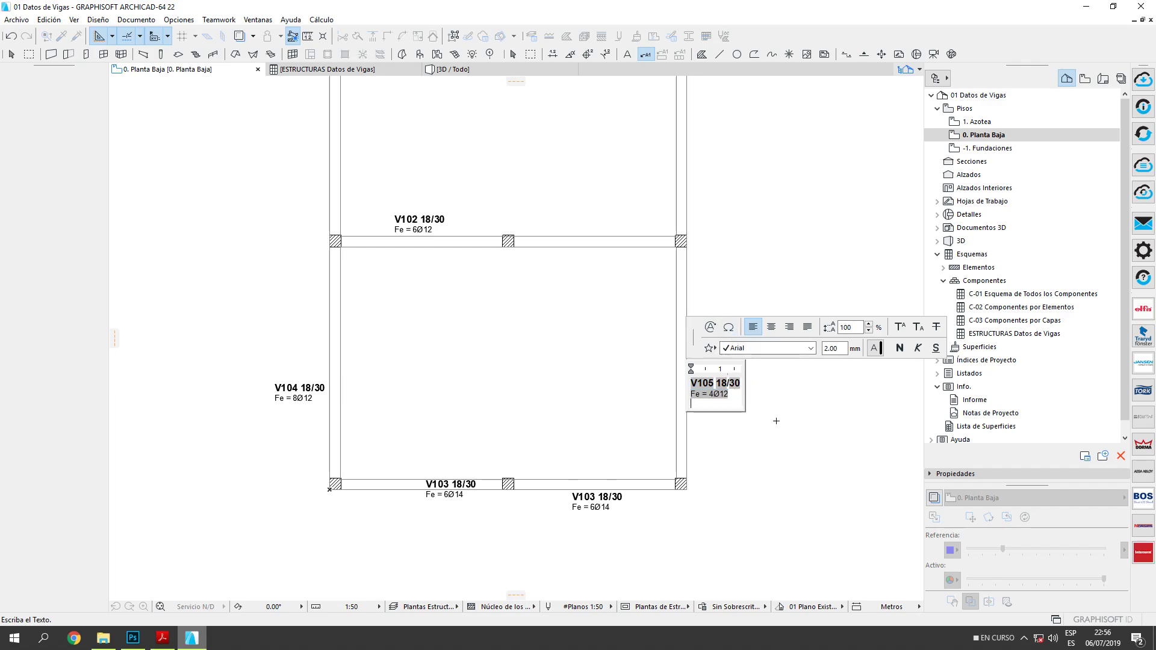
key(BackSpace)
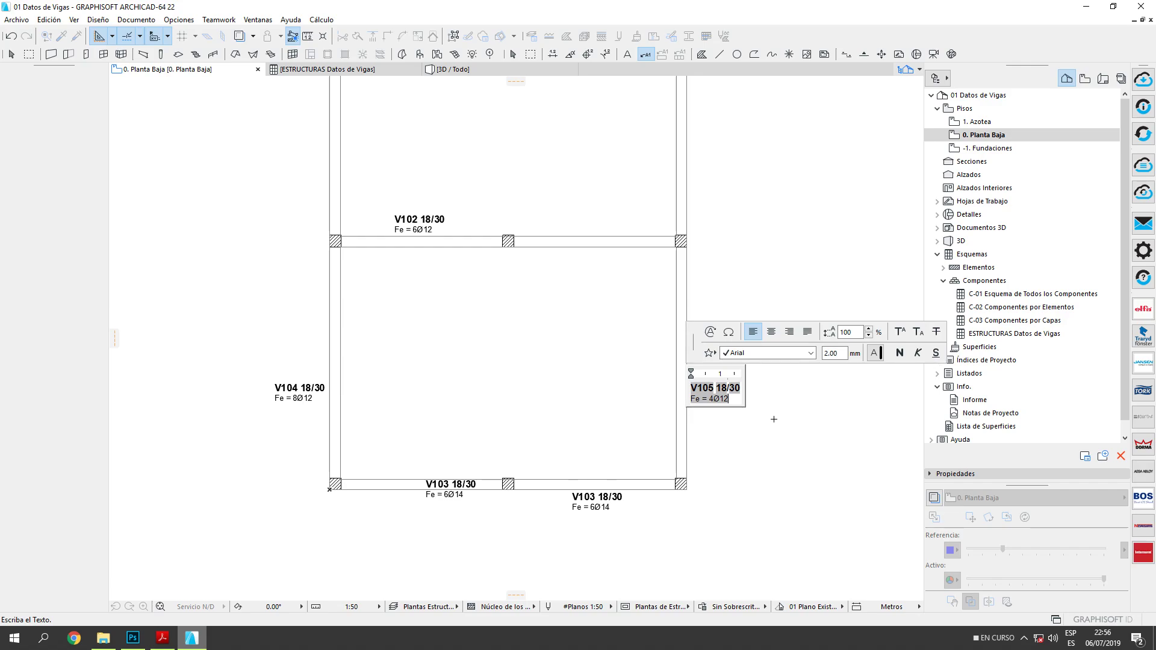
click(783, 422)
click(782, 422)
Compare the beam labels with the rebar notes of beams V109 and V110 in Adobe Acrobat Reader, and return to Archicad.
middle_drag(755, 426, 778, 429)
scroll(779, 430, up, 2)
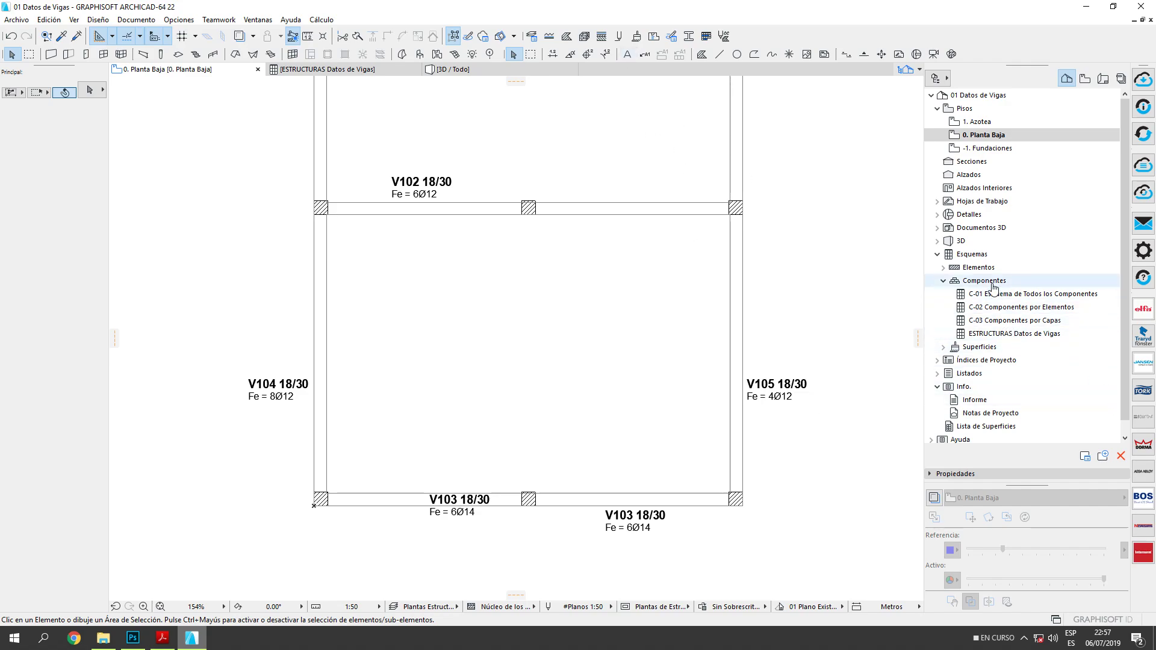
middle_drag(823, 389, 807, 372)
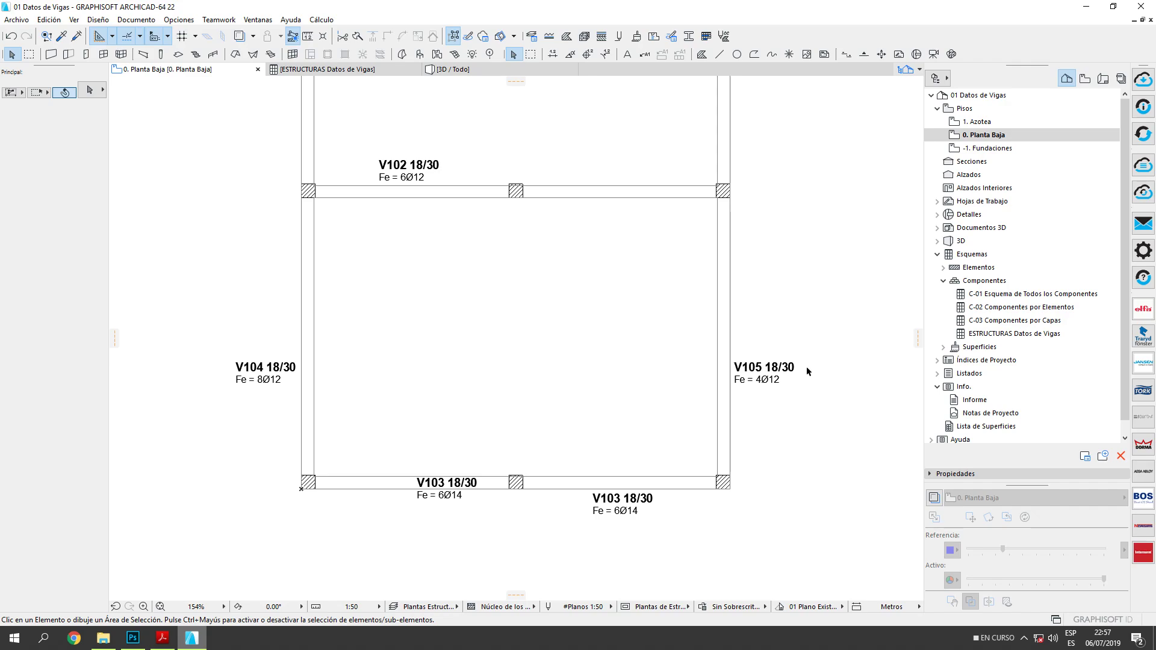
click(165, 639)
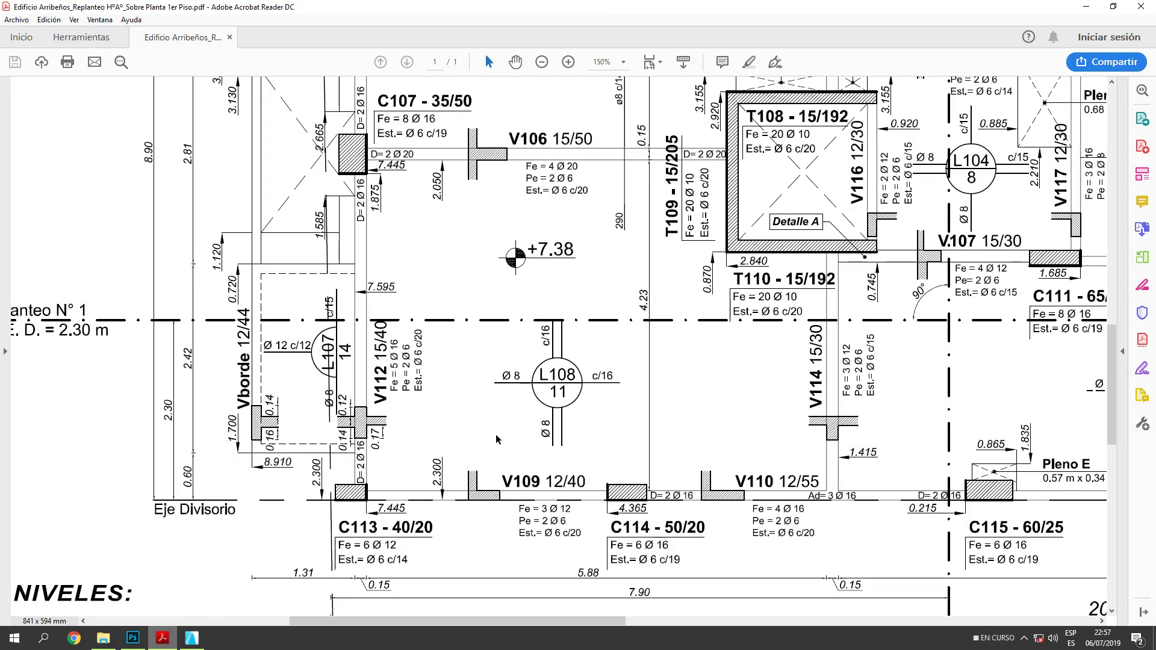
ctrl+scroll(562, 531, up, 3)
ctrl+scroll(563, 535, down, 2)
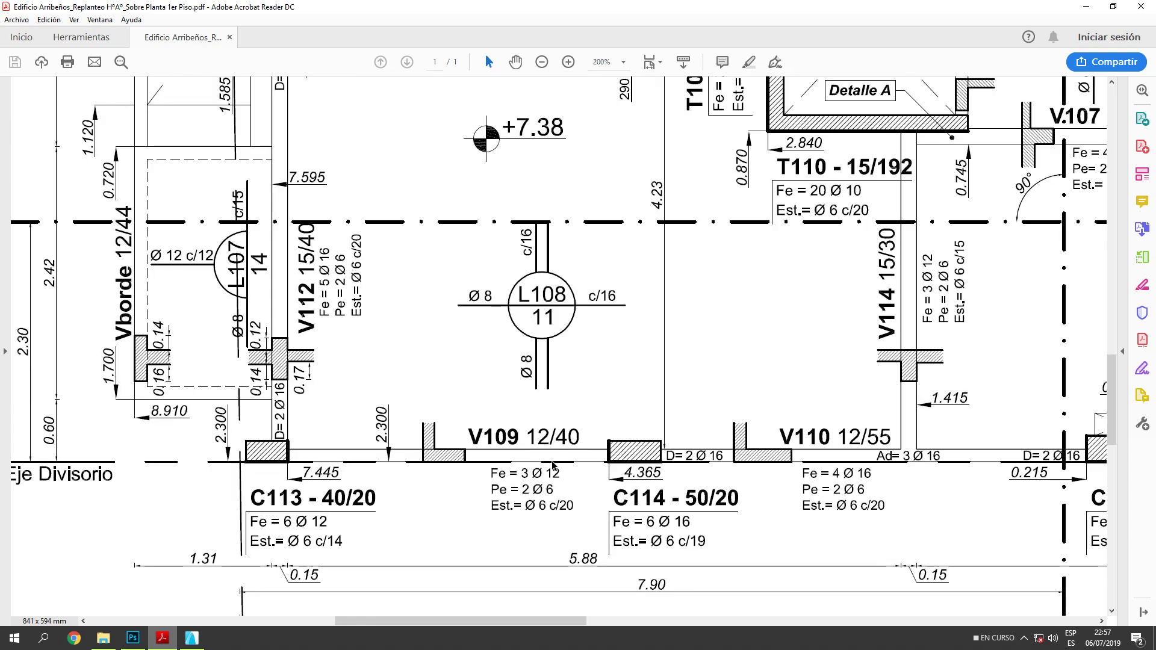
ctrl+scroll(782, 447, down, 1)
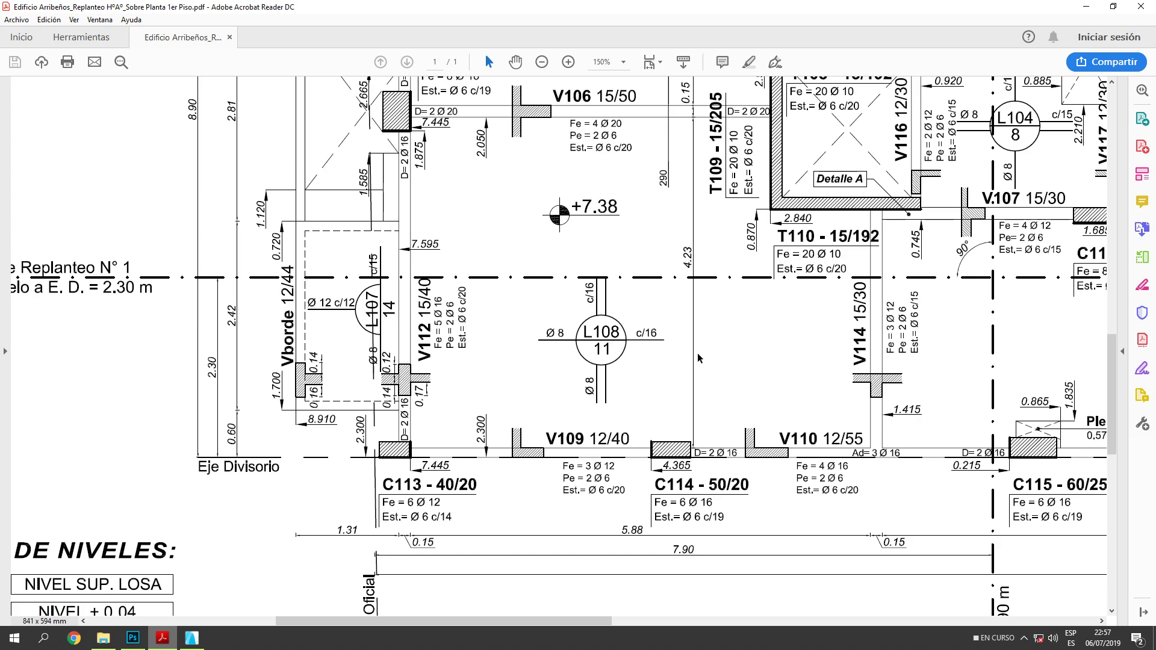
key(alt+Tab)
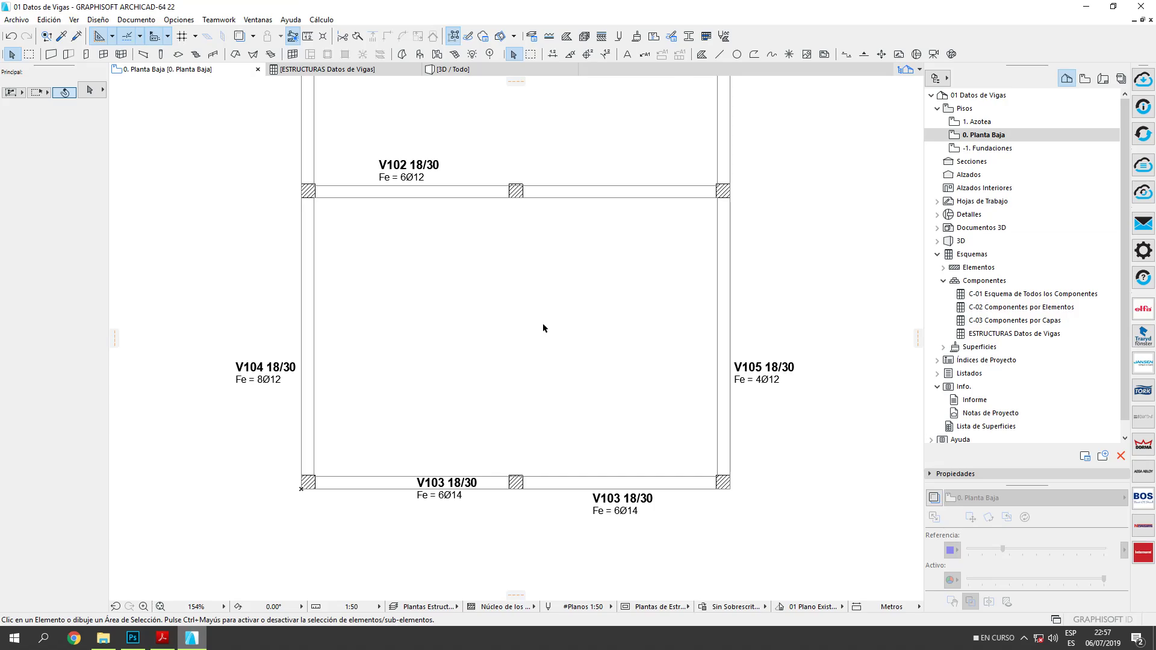
middle_drag(610, 355, 607, 359)
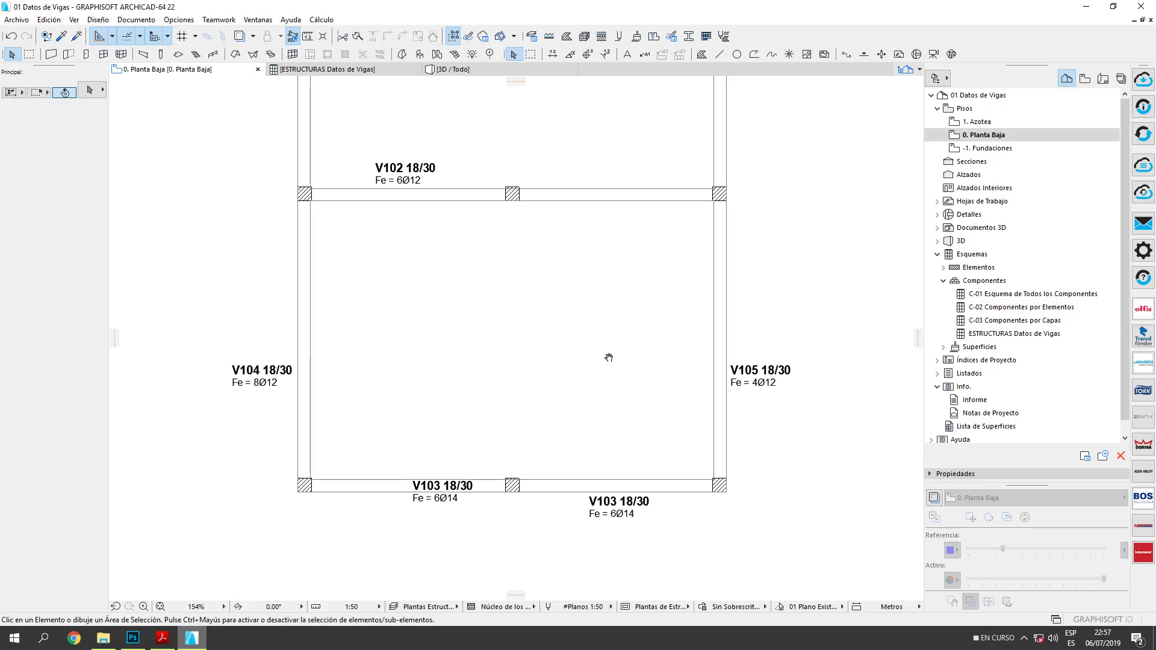
scroll(607, 359, up, 2)
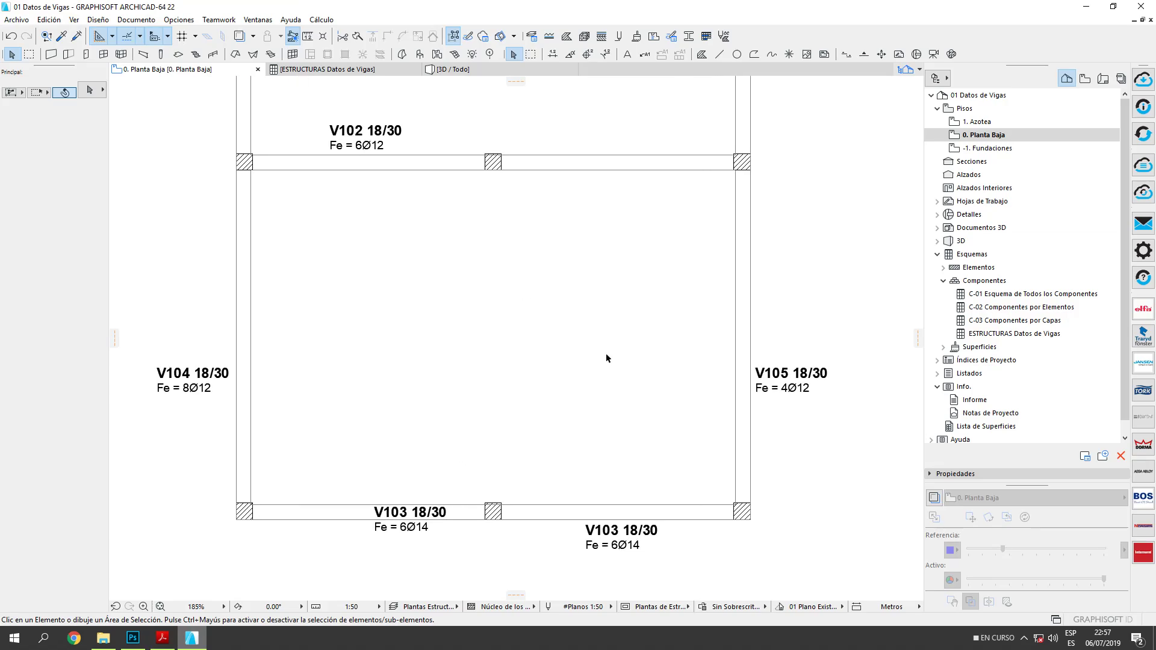
middle_drag(614, 343, 568, 315)
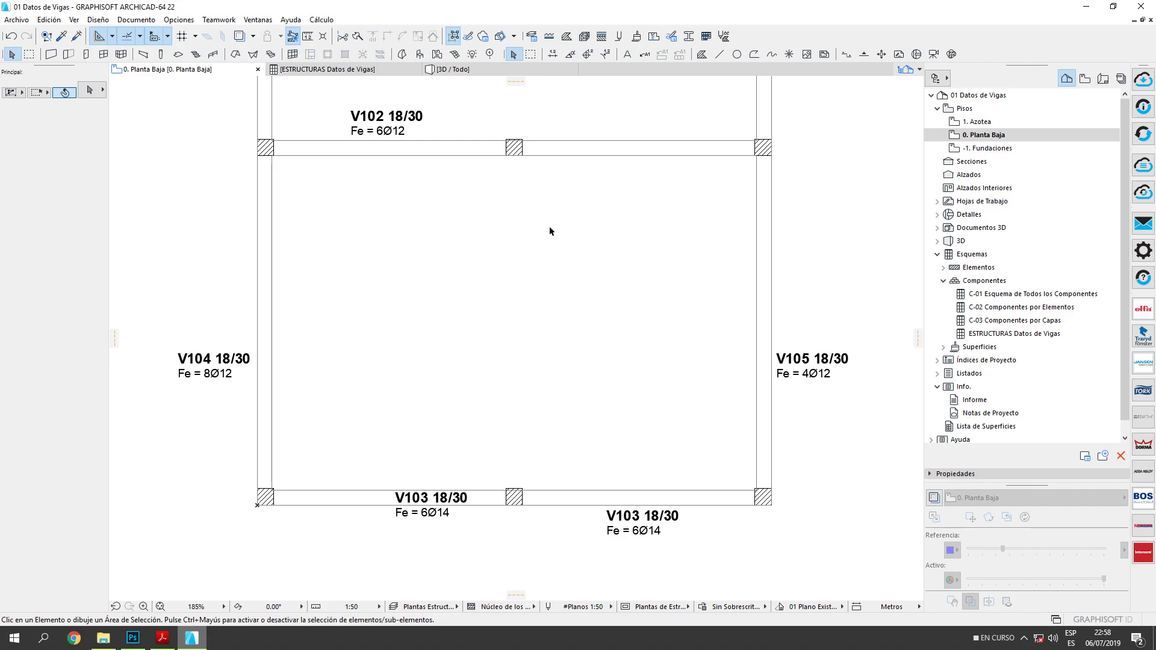
click(179, 20)
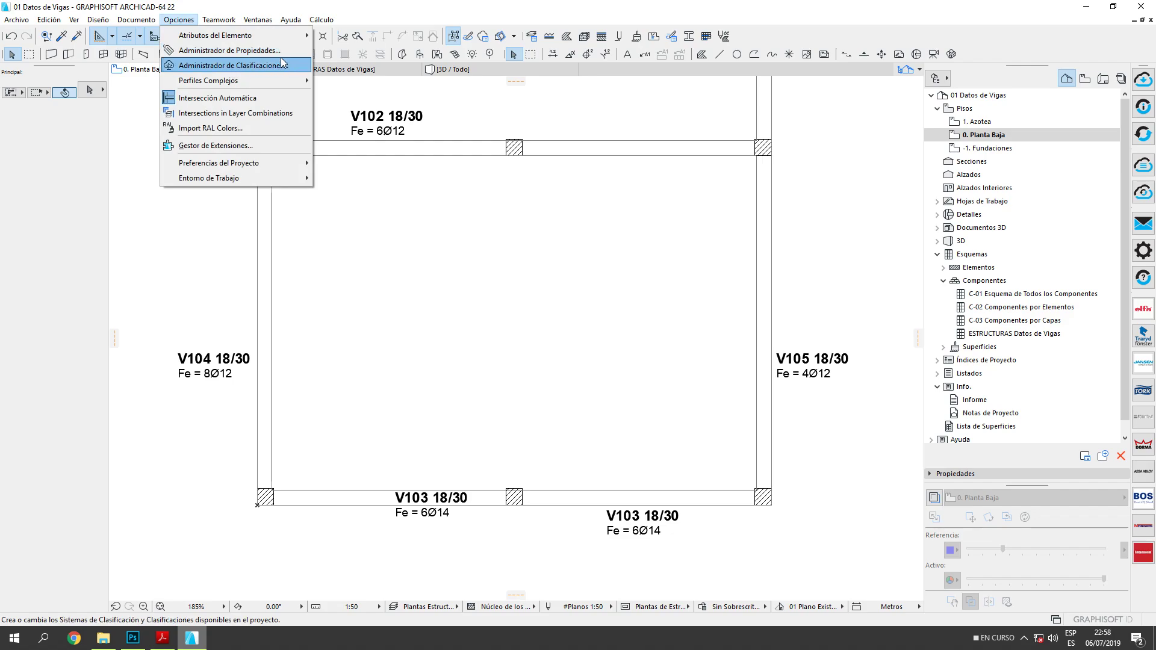
click(402, 19)
middle_drag(724, 328, 709, 320)
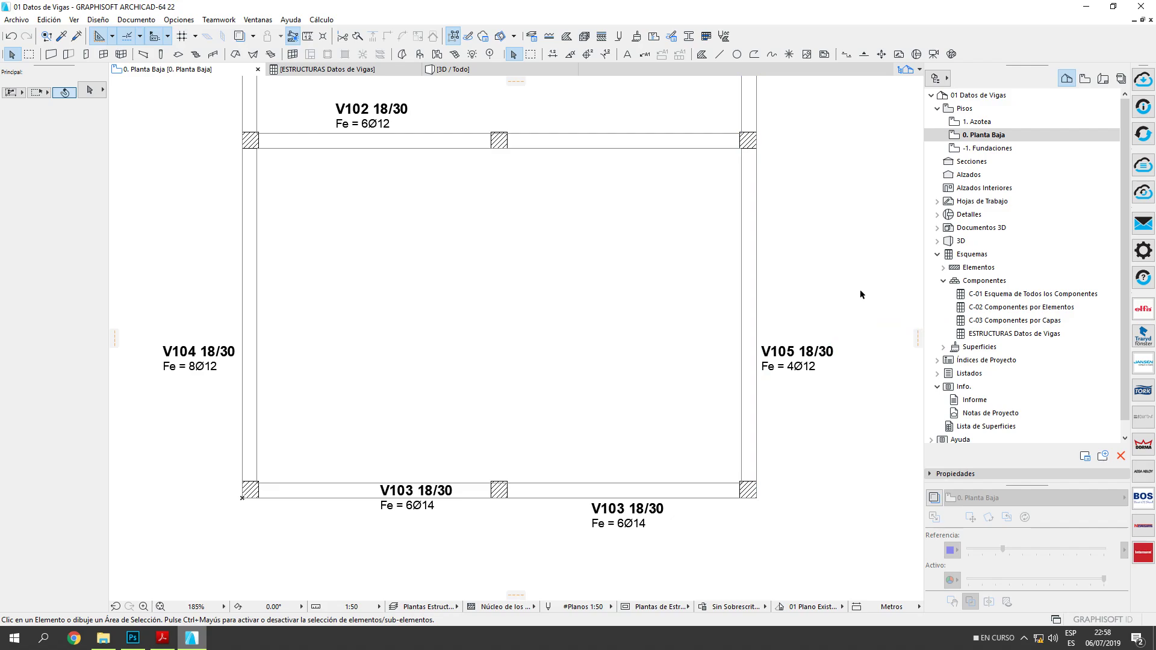
middle_drag(861, 291, 871, 288)
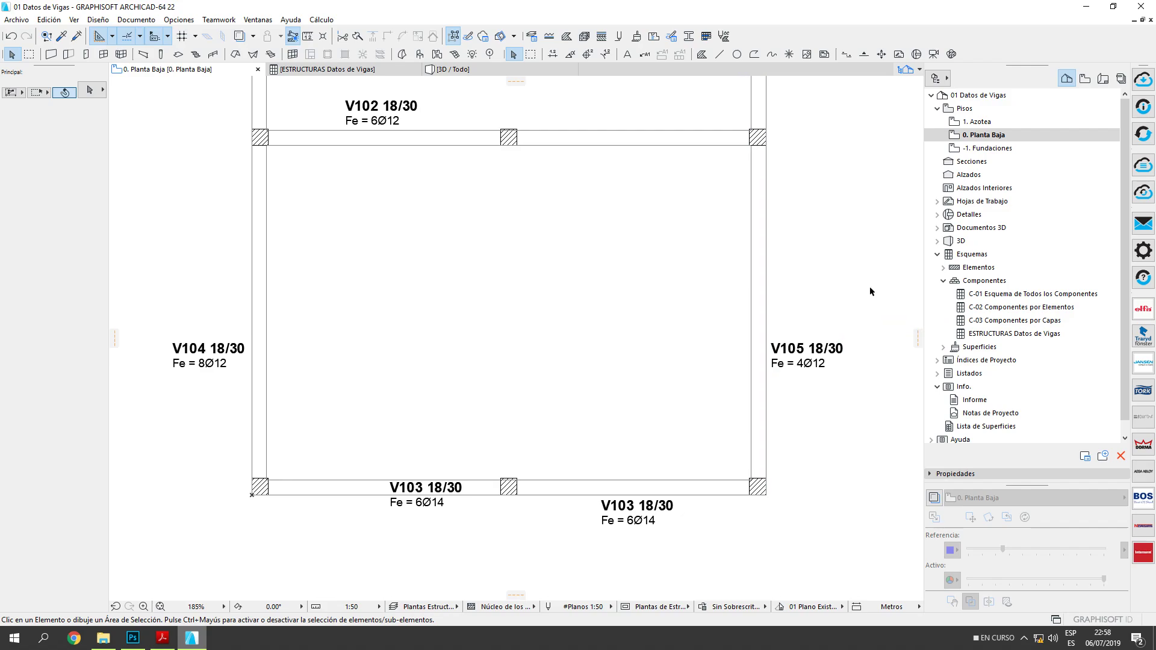